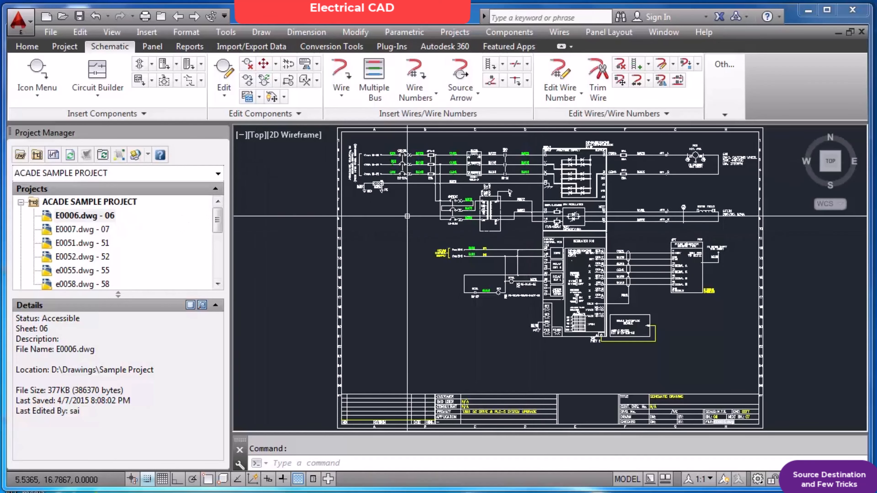
# Examine the 6DRV1 armature supply section of the schematic, then fit the whole sheet in view with Zoom Extents.
pyautogui.scroll(4, 593, 180)
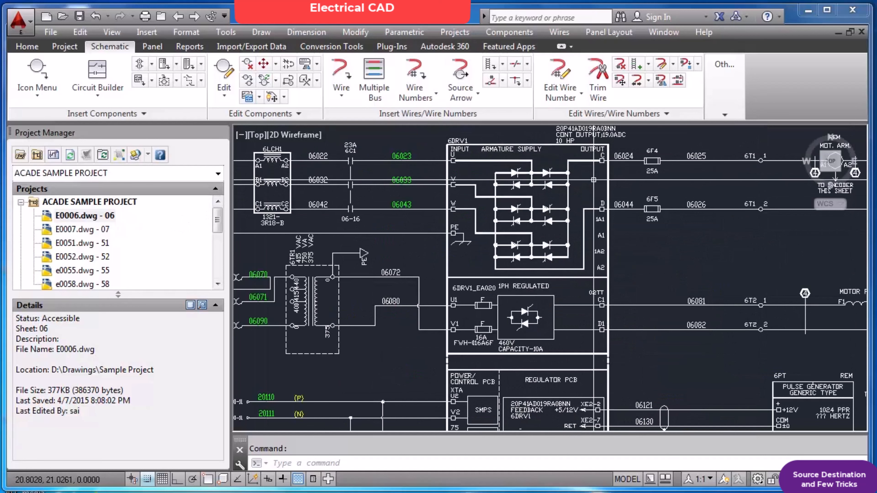
pyautogui.scroll(2, 606, 169)
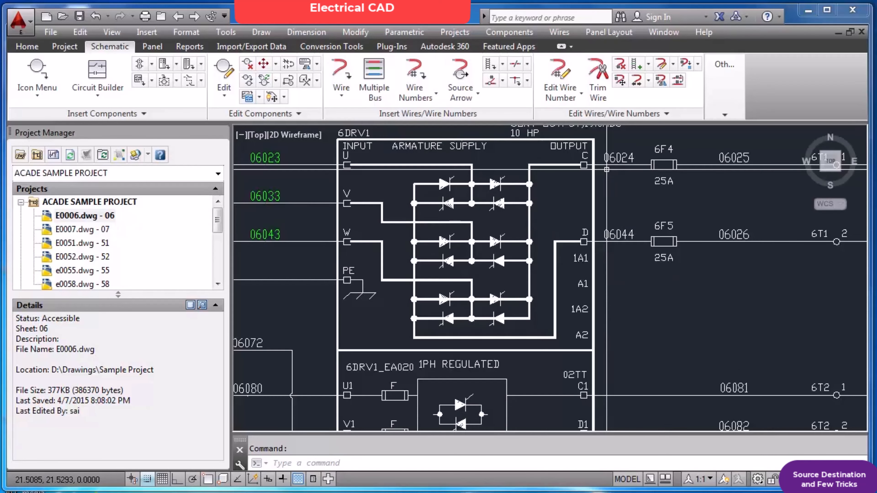
pyautogui.scroll(-2, 607, 169)
pyautogui.scroll(-2, 607, 169)
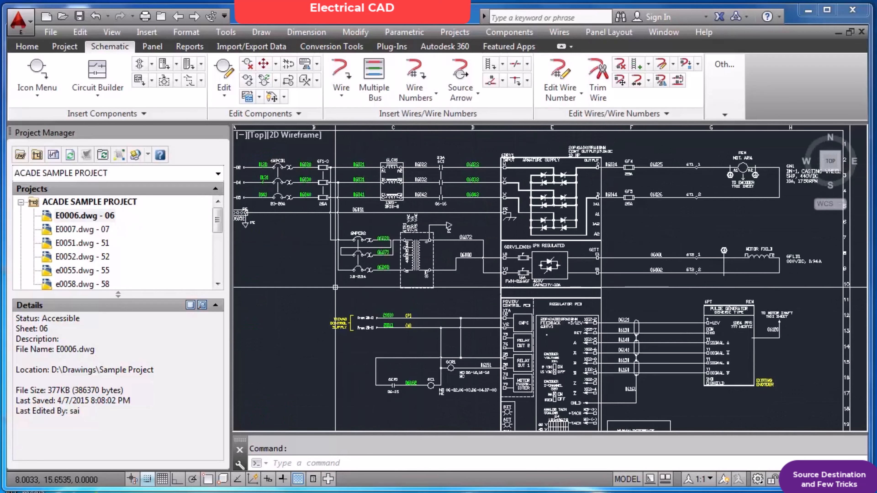
pyautogui.write('z')
pyautogui.press('Return')
pyautogui.write('e')
pyautogui.press('Return')
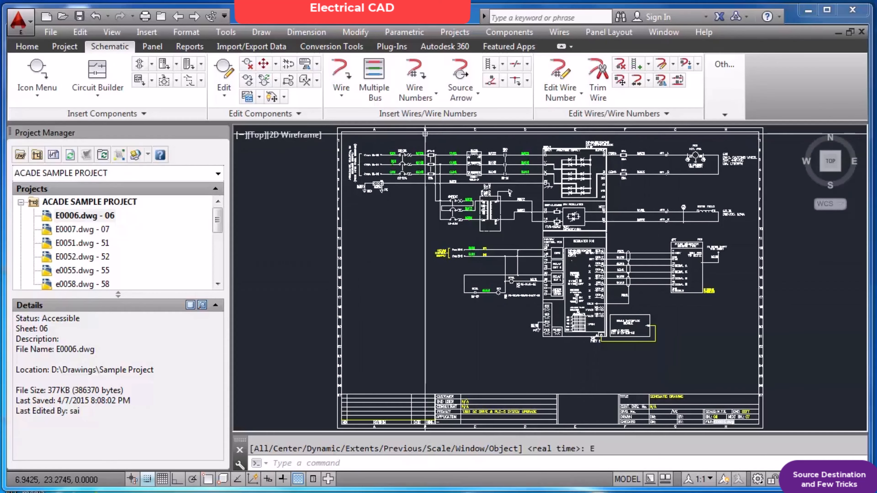
# Examine the incoming supply wires from 01-02 through breaker 6MPCB1, fuses 6F1-3 and choke 6LCH1.
pyautogui.scroll(2, 425, 137)
pyautogui.scroll(6, 407, 153)
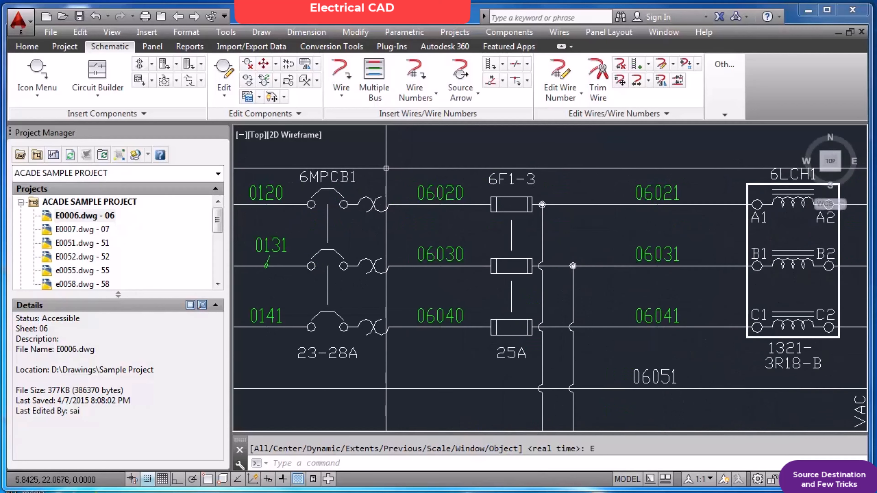
pyautogui.scroll(-4, 386, 168)
pyautogui.scroll(4, 445, 164)
pyautogui.scroll(-4, 445, 163)
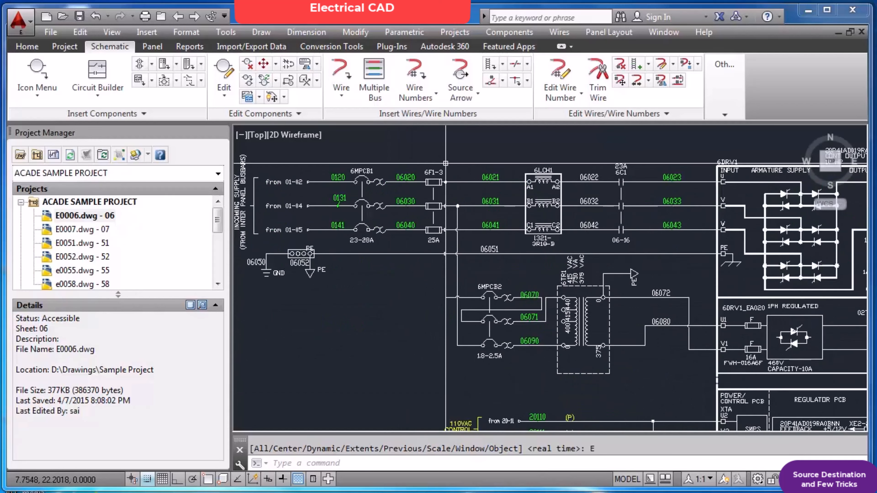
pyautogui.scroll(4, 590, 182)
pyautogui.scroll(-4, 590, 182)
pyautogui.scroll(3, 591, 181)
pyautogui.scroll(-6, 703, 201)
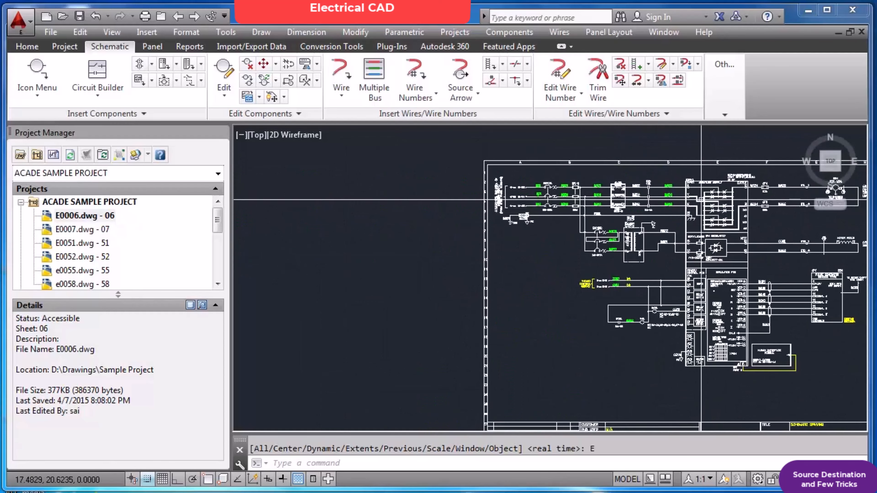
# Pan along drive 6DRV1 and examine its inputs, armature outputs, fuses 6F4 and 6F5, and the wires to motor 6M1.
pyautogui.write('p')
pyautogui.press('Return')
pyautogui.moveTo(725, 193); pyautogui.dragTo(460, 178)
pyautogui.scroll(4, 460, 177)
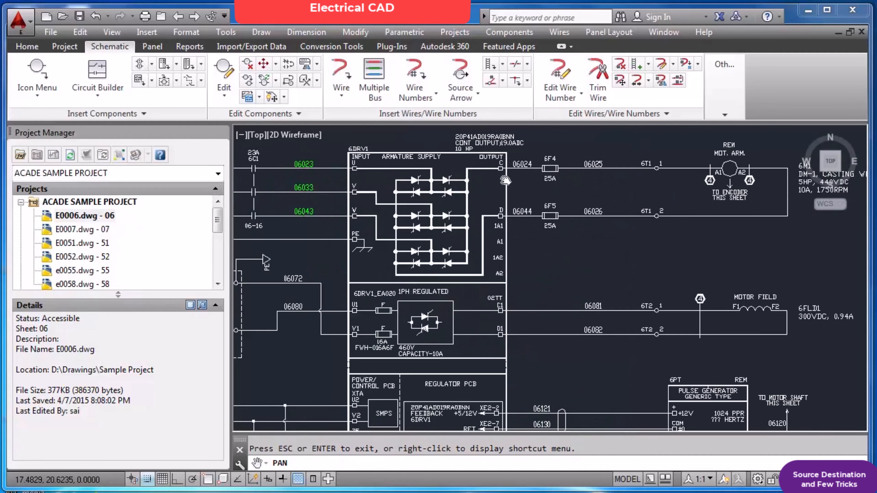
pyautogui.scroll(2, 563, 182)
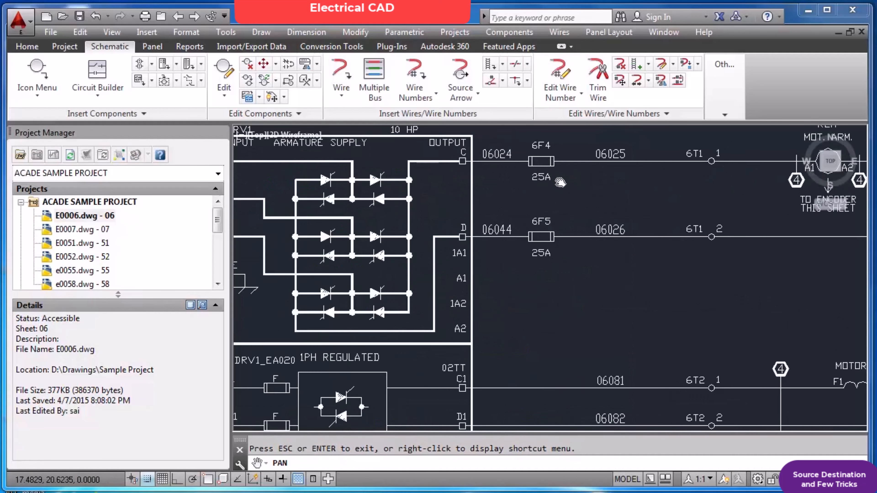
pyautogui.scroll(-2, 560, 182)
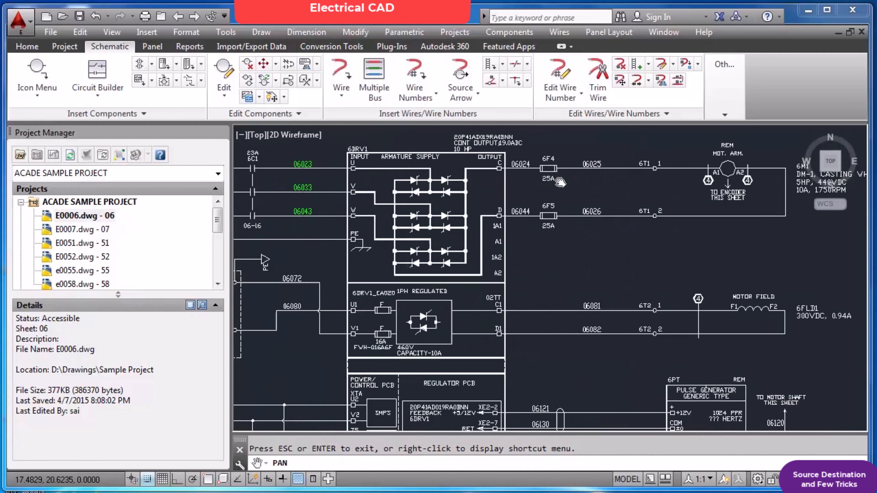
pyautogui.scroll(-2, 599, 190)
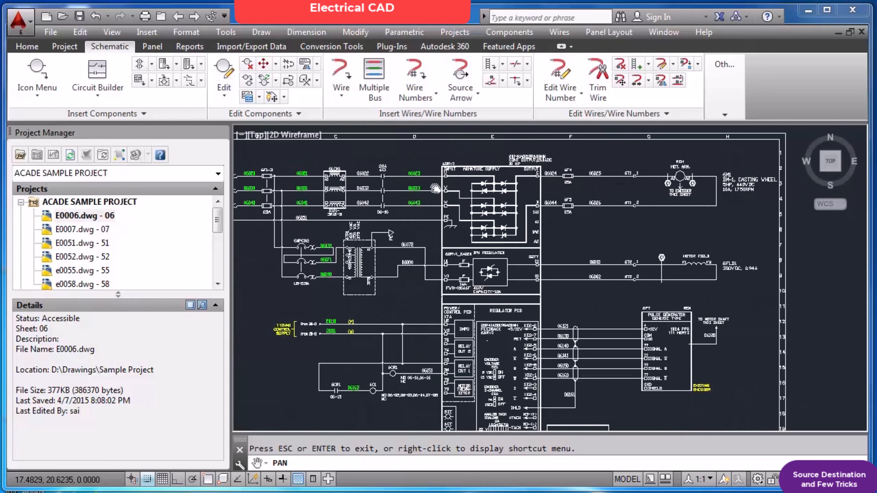
pyautogui.scroll(2, 436, 189)
pyautogui.scroll(1, 462, 164)
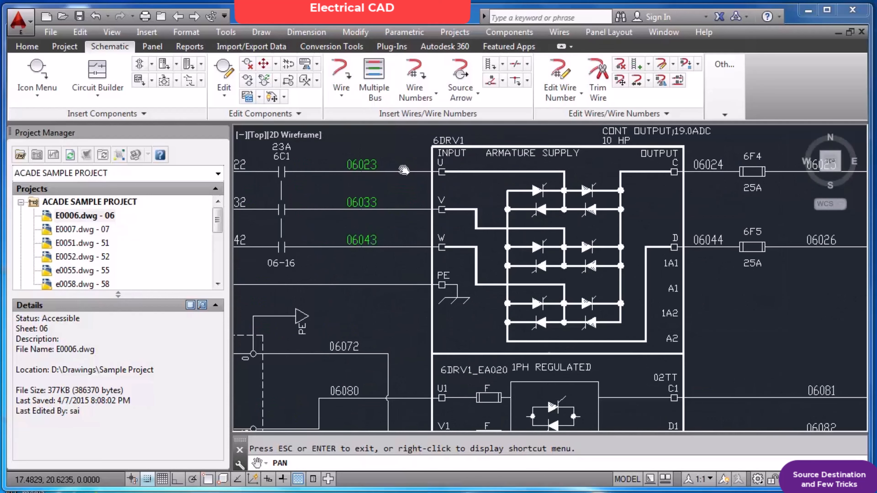
pyautogui.scroll(-1, 359, 167)
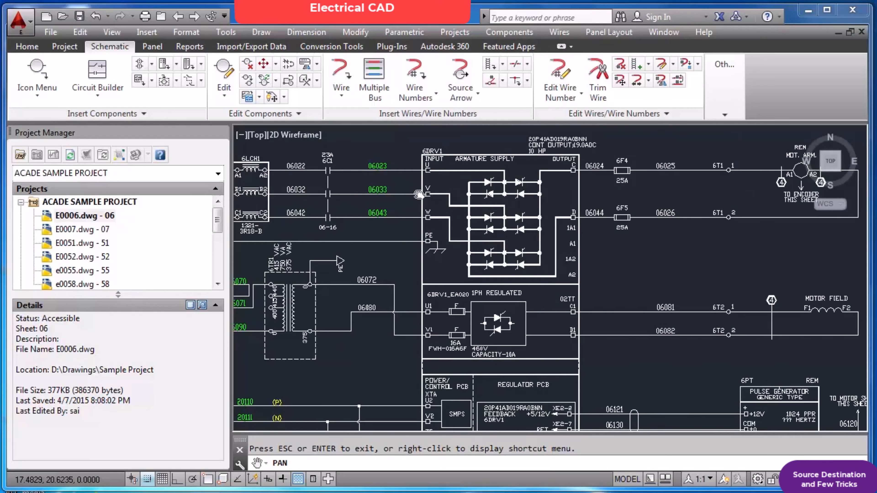
pyautogui.scroll(-7, 419, 194)
pyautogui.scroll(7, 487, 191)
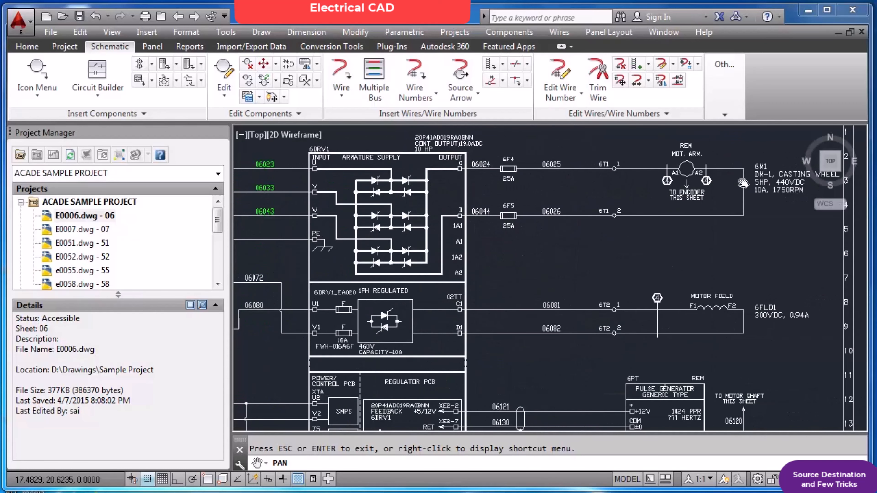
pyautogui.scroll(3, 743, 183)
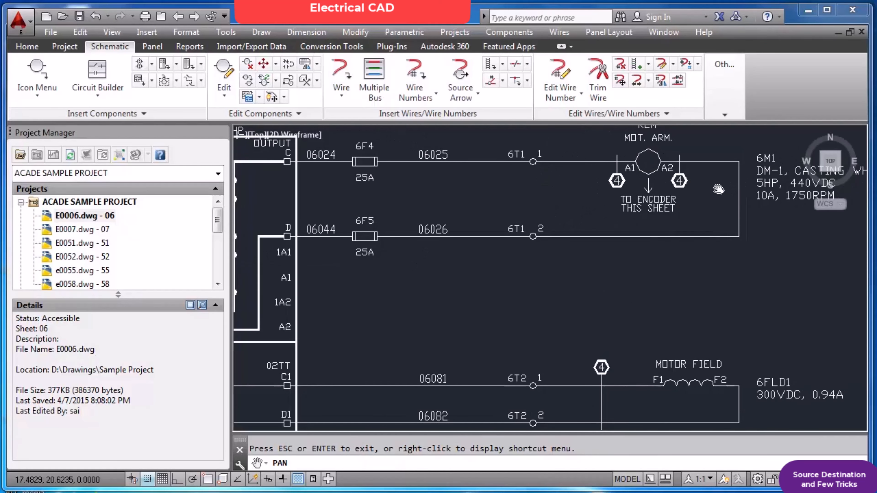
pyautogui.scroll(-2, 665, 179)
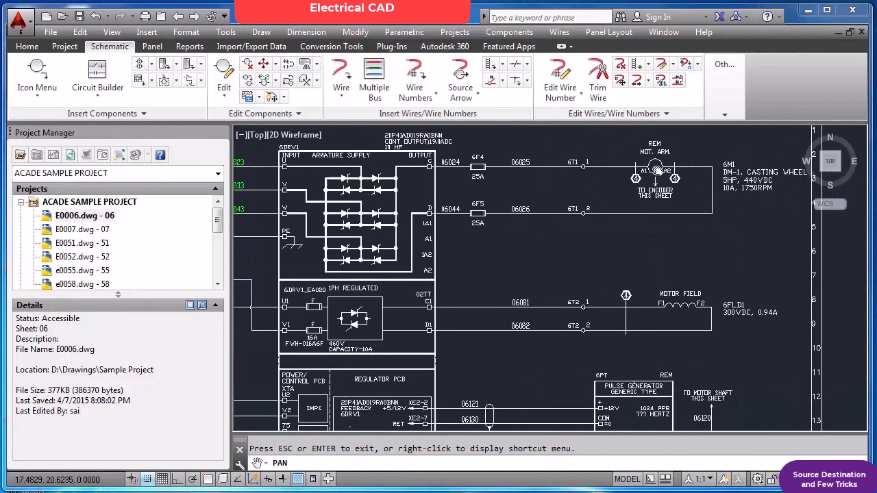
# Examine the motor field circuit, the 6PT pulse generator wiring and the motor armature's reference to the encoder.
pyautogui.scroll(4, 657, 170)
pyautogui.scroll(-8, 658, 156)
pyautogui.scroll(4, 642, 221)
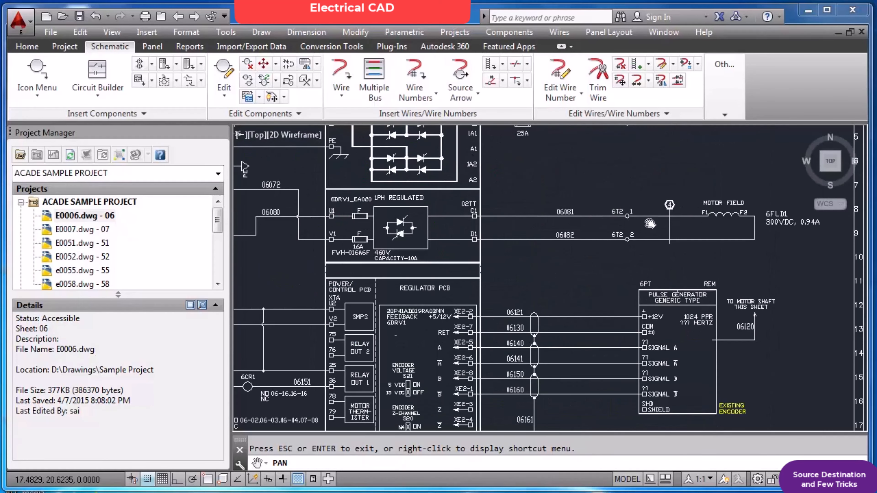
pyautogui.scroll(-2, 696, 221)
pyautogui.scroll(4, 698, 306)
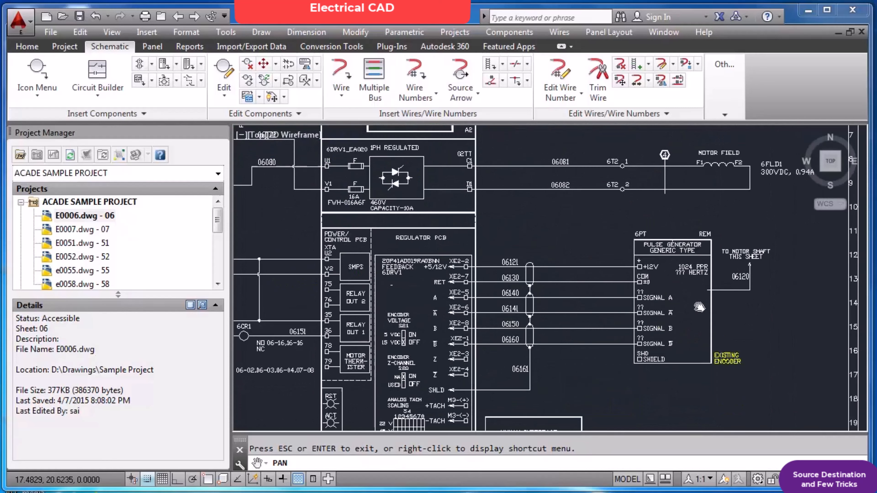
pyautogui.scroll(-6, 691, 305)
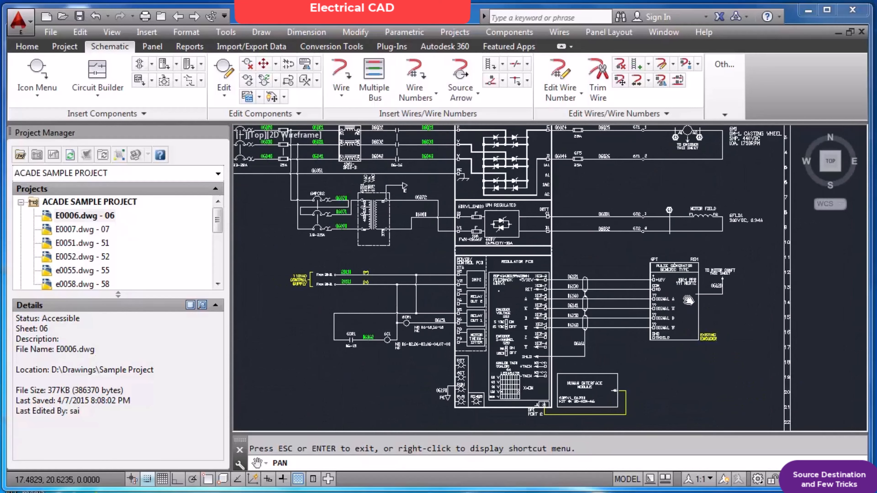
pyautogui.scroll(4, 687, 202)
pyautogui.scroll(4, 671, 190)
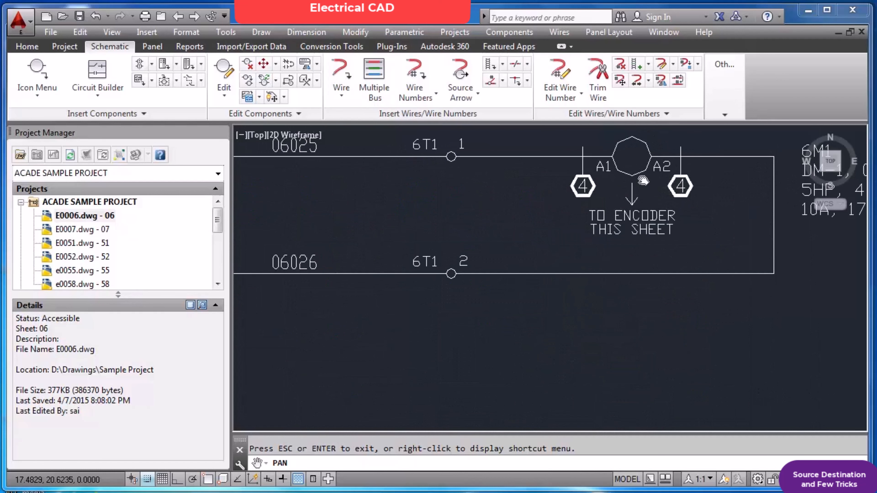
# Examine the 6CR1 and 6C1 coil circuits, the 6C1 contacts at the drive input, and the 110VAC control supply from 20-11.
pyautogui.scroll(-4, 638, 182)
pyautogui.scroll(-2, 638, 182)
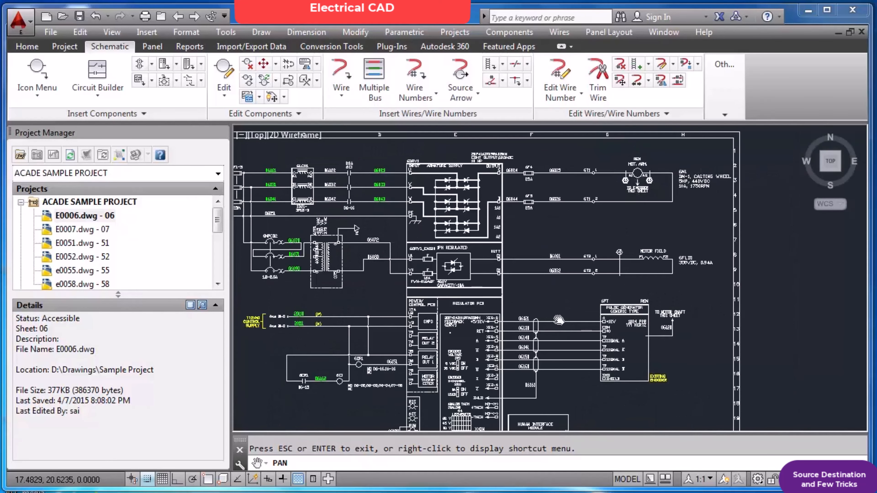
pyautogui.scroll(-2, 446, 352)
pyautogui.scroll(6, 445, 345)
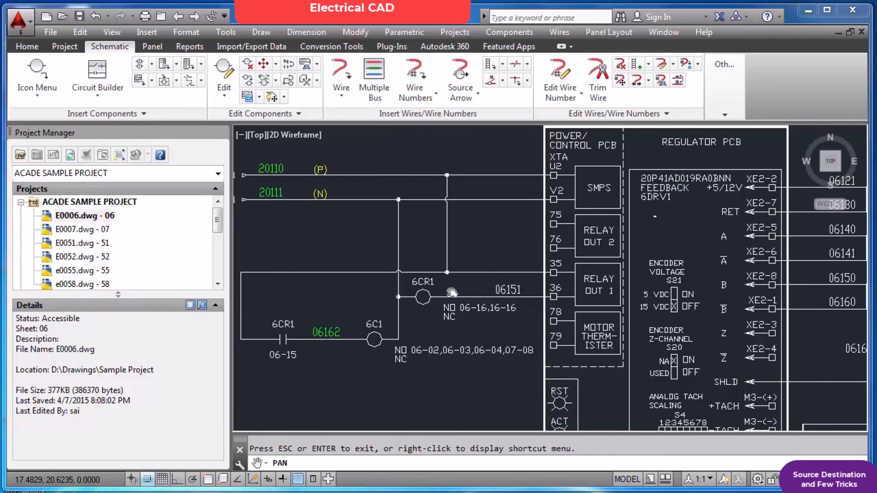
pyautogui.scroll(-4, 451, 292)
pyautogui.scroll(6, 443, 213)
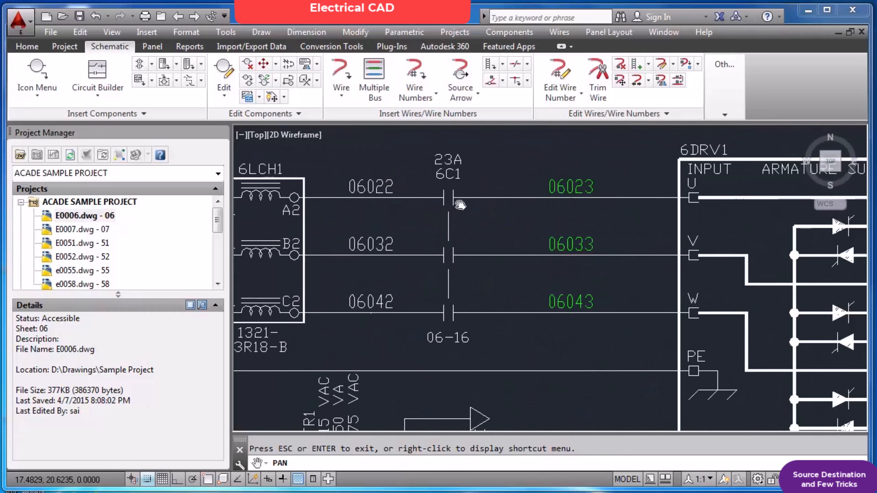
pyautogui.scroll(-4, 460, 205)
pyautogui.scroll(-4, 468, 303)
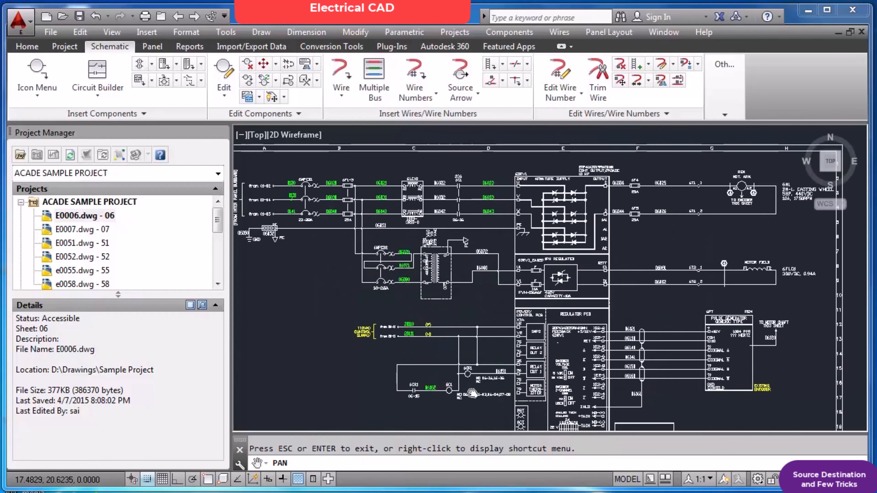
pyautogui.scroll(4, 482, 384)
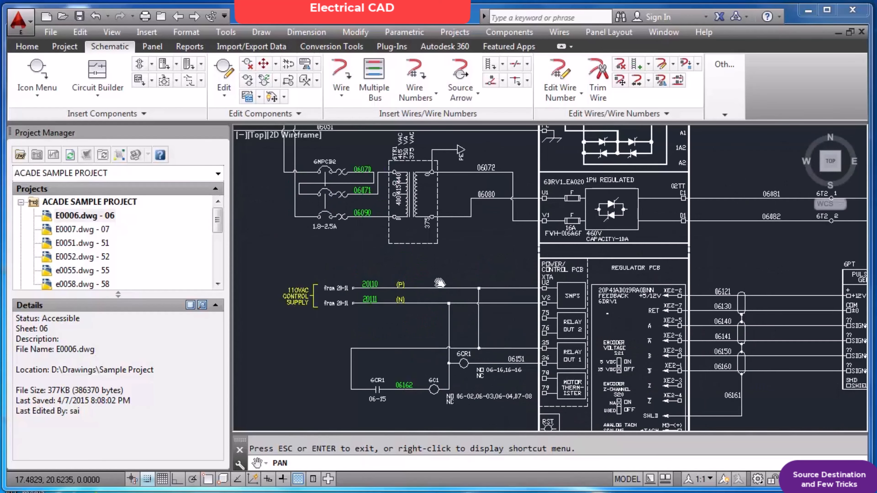
pyautogui.scroll(4, 350, 283)
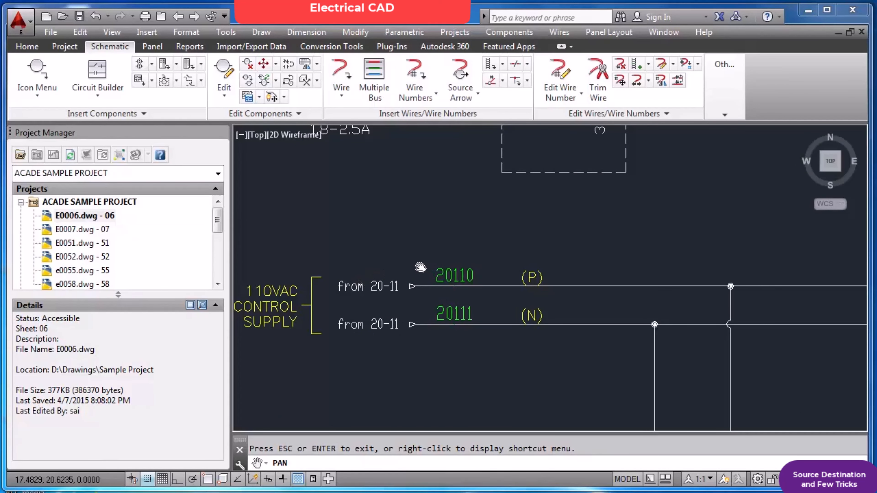
pyautogui.scroll(-2, 420, 267)
pyautogui.scroll(-2, 420, 267)
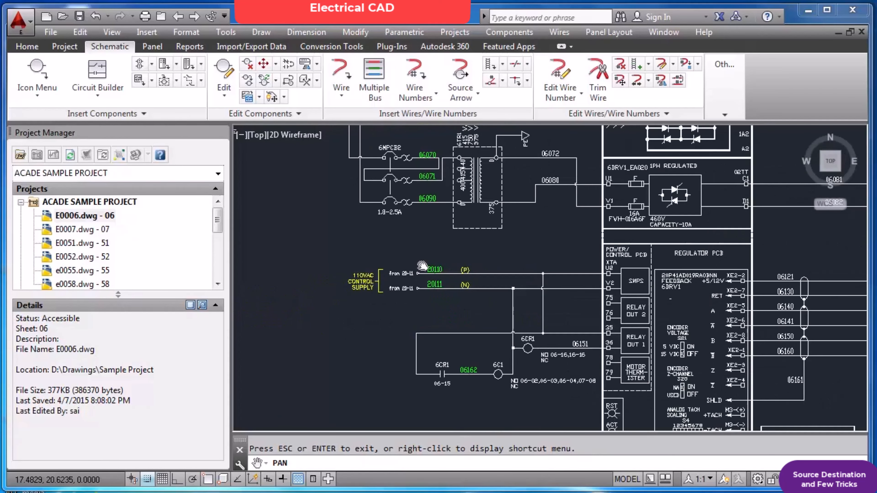
# Exit Pan, fit the whole sheet in view with Zoom Extents, and open the next project drawing, E0007.dwg.
pyautogui.press('Escape')
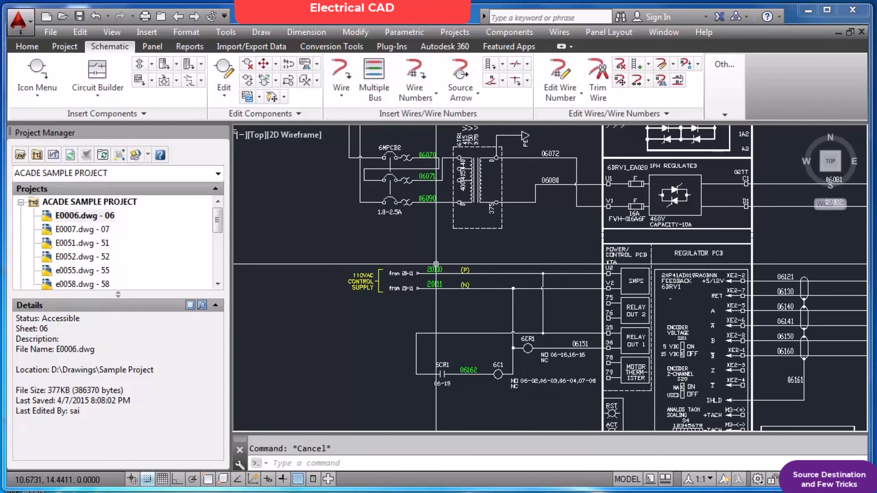
pyautogui.write('z')
pyautogui.press('space')
pyautogui.write('e')
pyautogui.press('space')
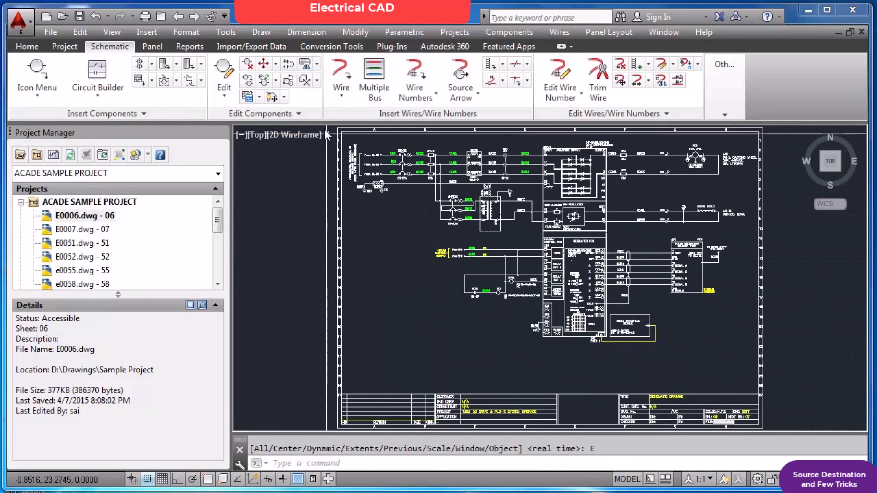
pyautogui.click(195, 16)
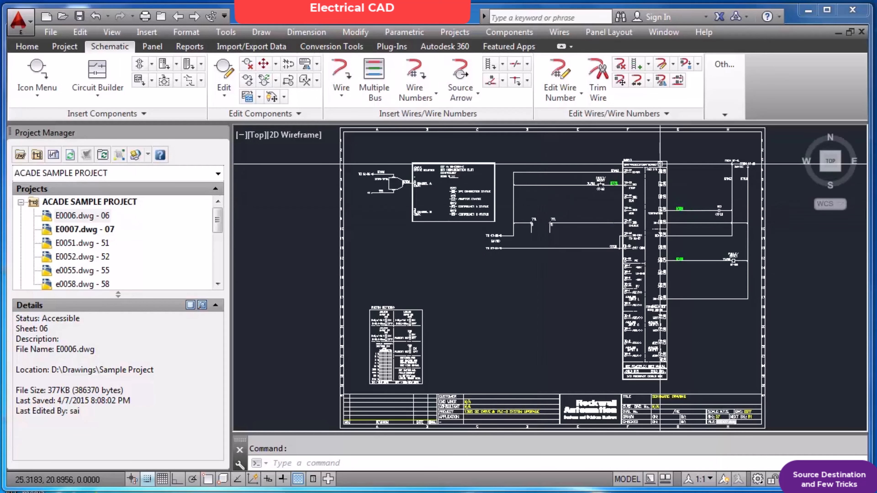
# Examine the drive's regulation board terminals, including the fault/reset wire 07051 into TB-12 and the neighbouring digital inputs.
pyautogui.scroll(2, 660, 203)
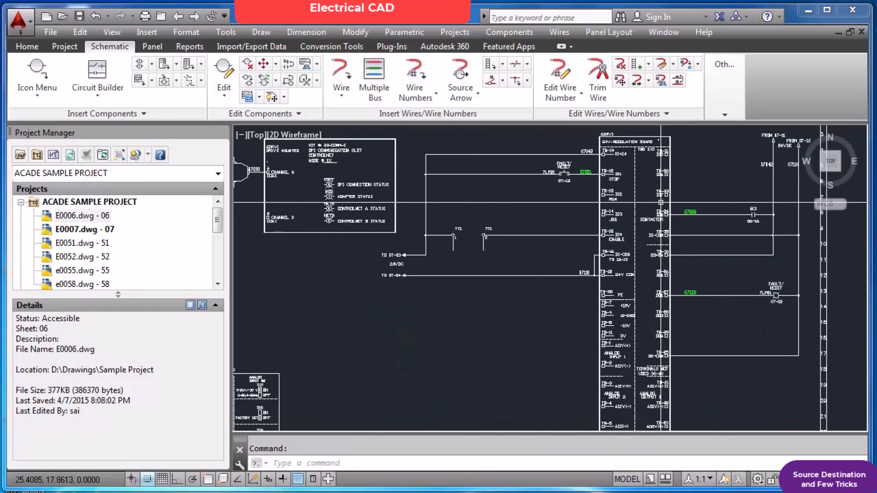
pyautogui.scroll(2, 648, 202)
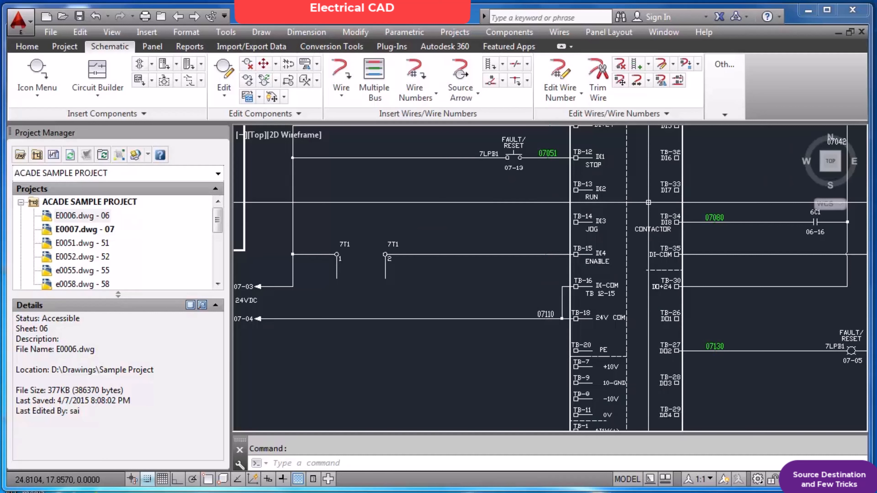
pyautogui.scroll(-2, 649, 202)
pyautogui.scroll(2, 645, 203)
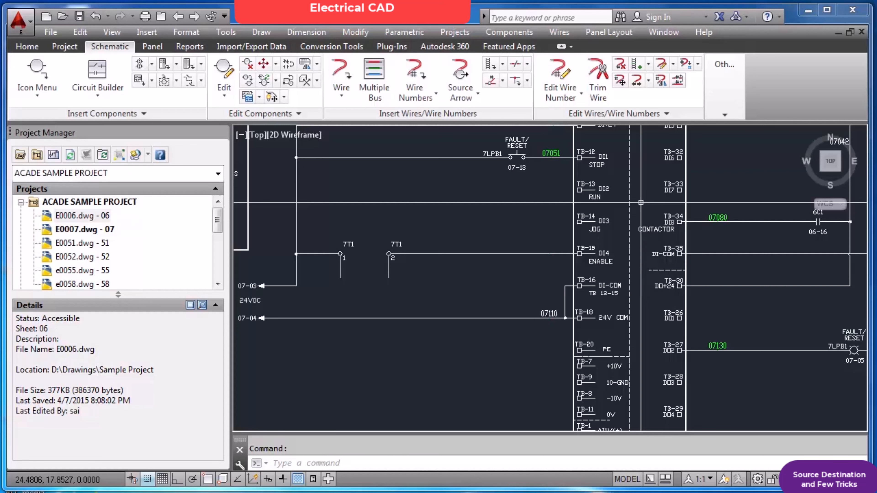
pyautogui.scroll(2, 602, 183)
pyautogui.scroll(-2, 600, 171)
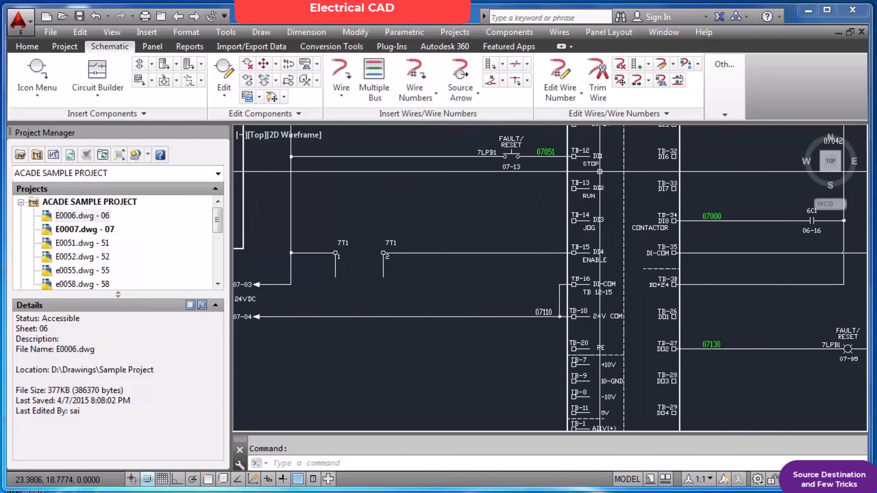
pyautogui.scroll(-3, 600, 171)
pyautogui.scroll(3, 621, 169)
pyautogui.scroll(2, 643, 167)
pyautogui.scroll(2, 642, 167)
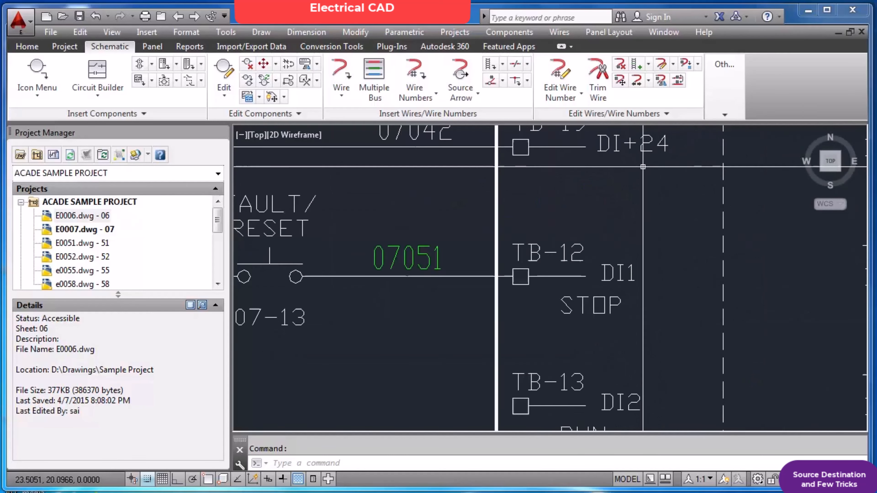
# Examine the regulation board's DI-COM and 24V COM terminals and the 07080 contactor input at TB-34 on sheet 07.
pyautogui.scroll(-2, 643, 167)
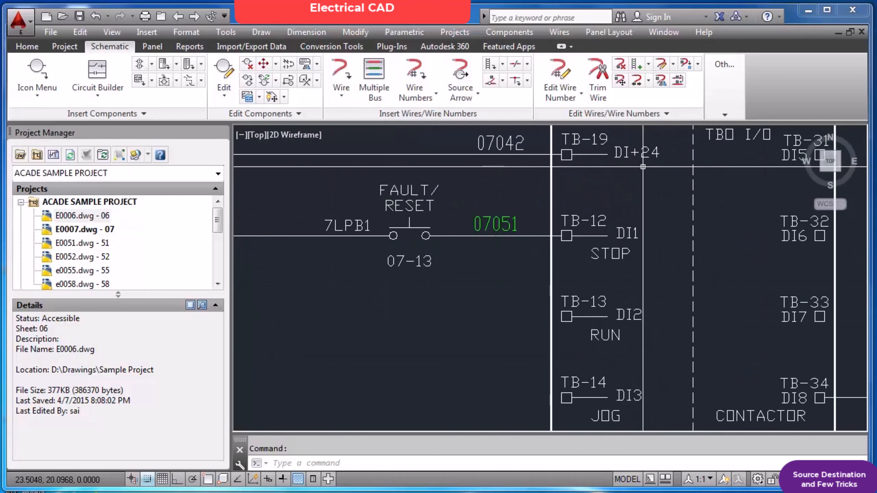
pyautogui.scroll(-2, 642, 245)
pyautogui.scroll(-2, 641, 245)
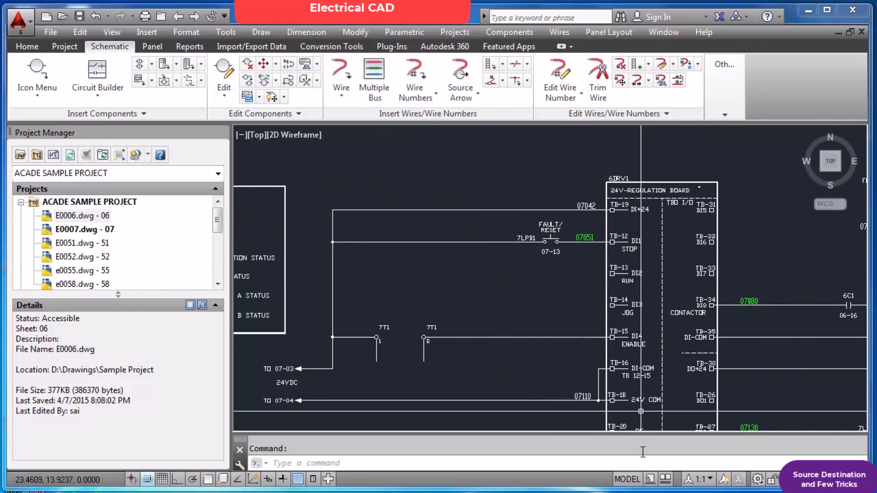
pyautogui.scroll(4, 641, 425)
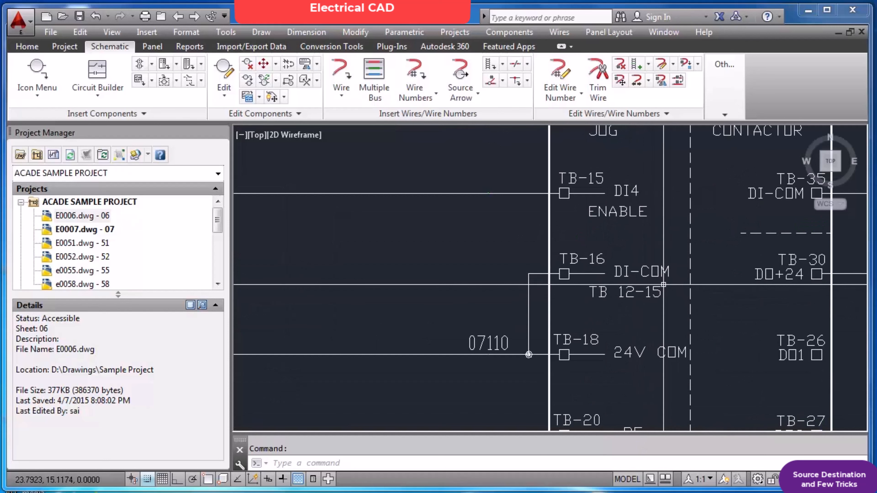
pyautogui.scroll(-3, 675, 283)
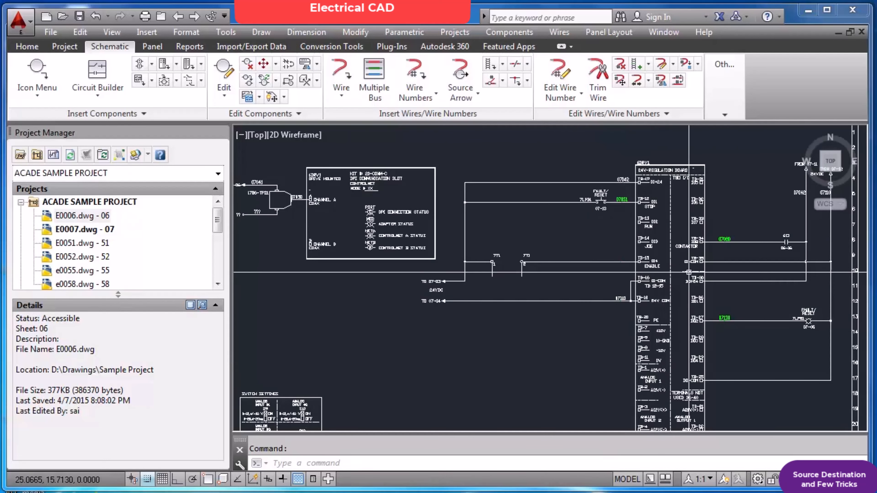
pyautogui.scroll(3, 734, 258)
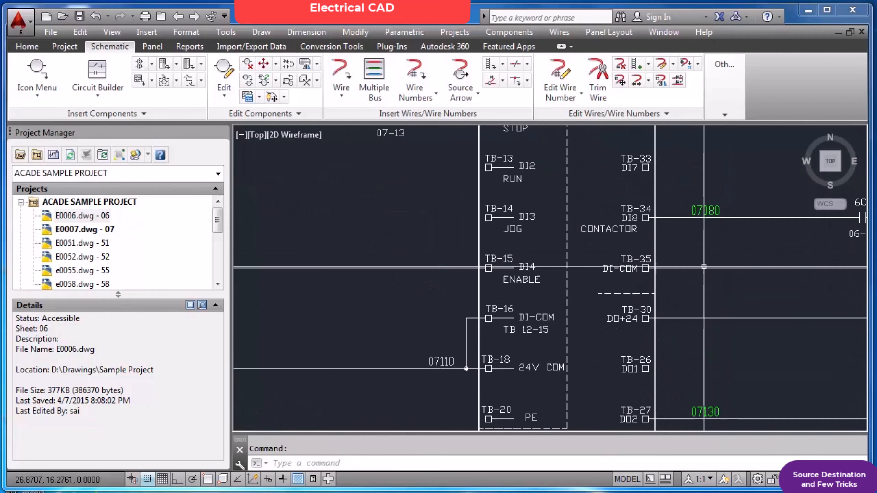
pyautogui.scroll(-3, 701, 268)
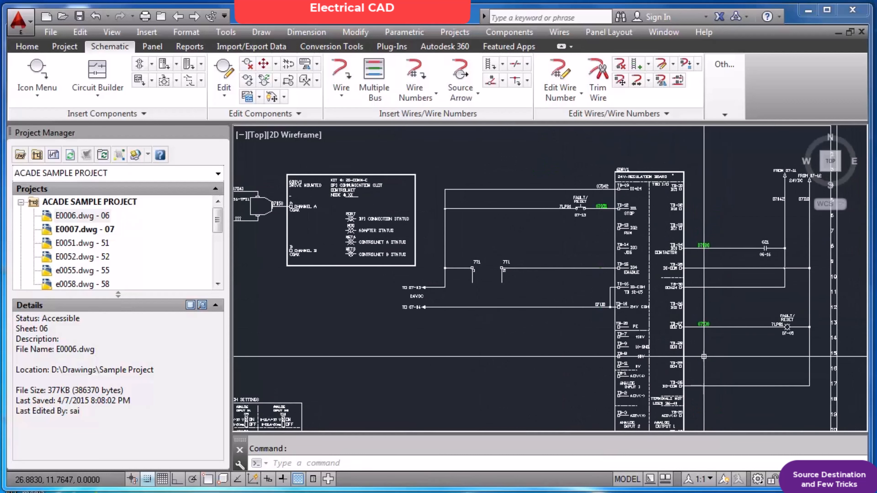
# Return to E0006.dwg, examine the 6CR1 and 6C1 coils with their contact references, and fit the sheet with Zoom Extents.
pyautogui.click(178, 18)
pyautogui.scroll(3, 547, 269)
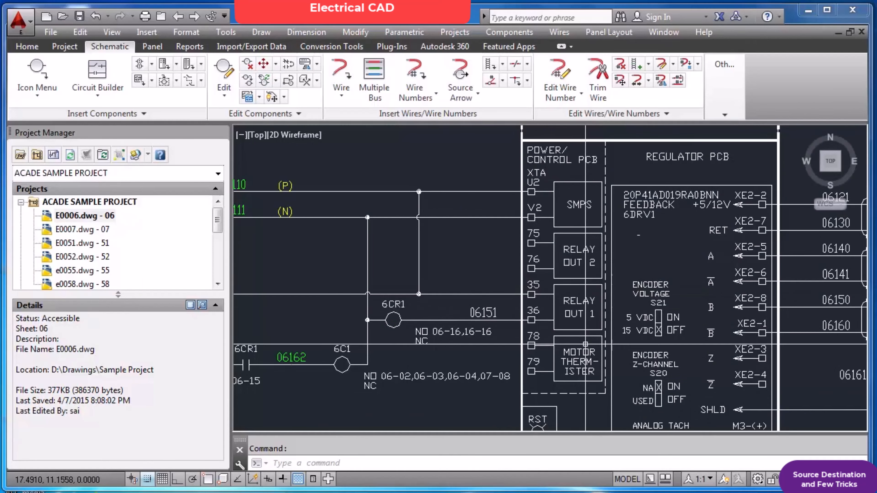
pyautogui.scroll(-2, 526, 285)
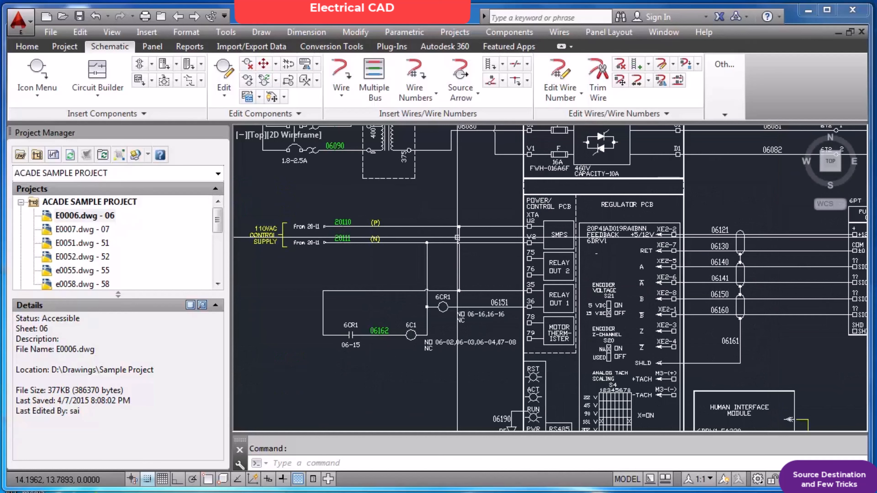
pyautogui.write('z')
pyautogui.press('Return')
pyautogui.write('e')
pyautogui.press('Return')
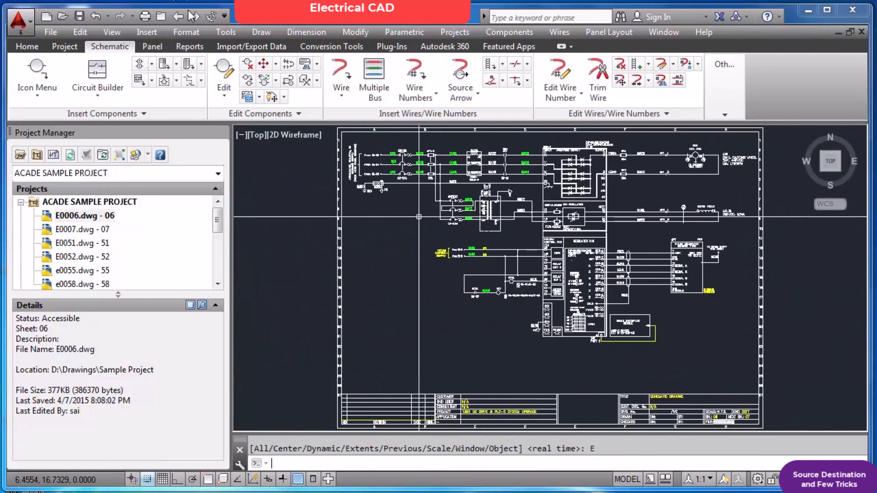
# Reopen E0007.dwg and examine the DPI communication slot's Channel A connection through 1786-TPS1 to the 12-06 arrow.
pyautogui.click(192, 16)
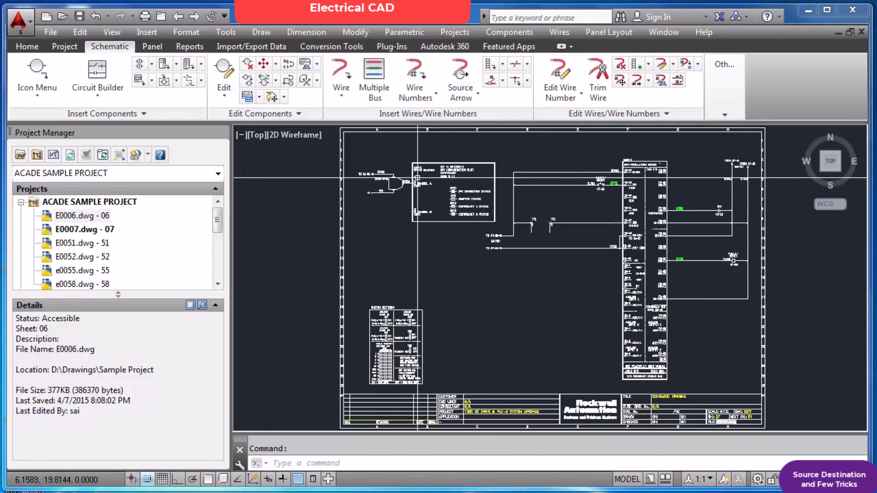
pyautogui.scroll(4, 418, 178)
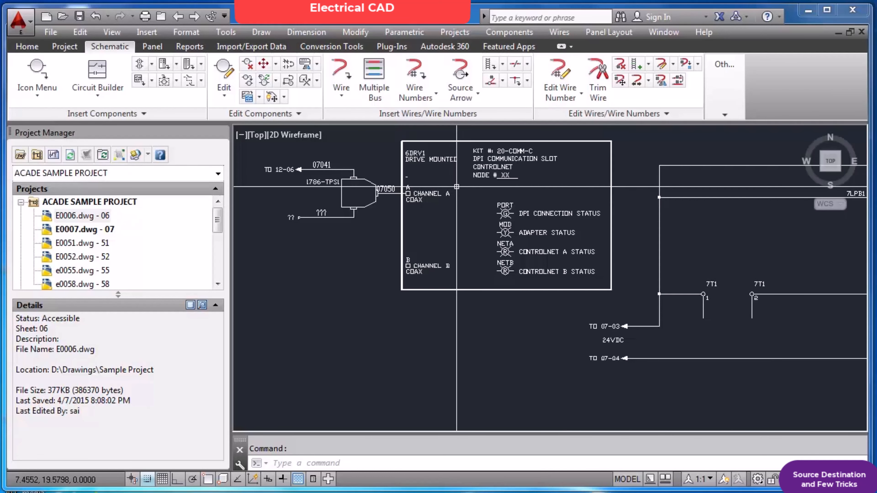
pyautogui.scroll(-2, 463, 189)
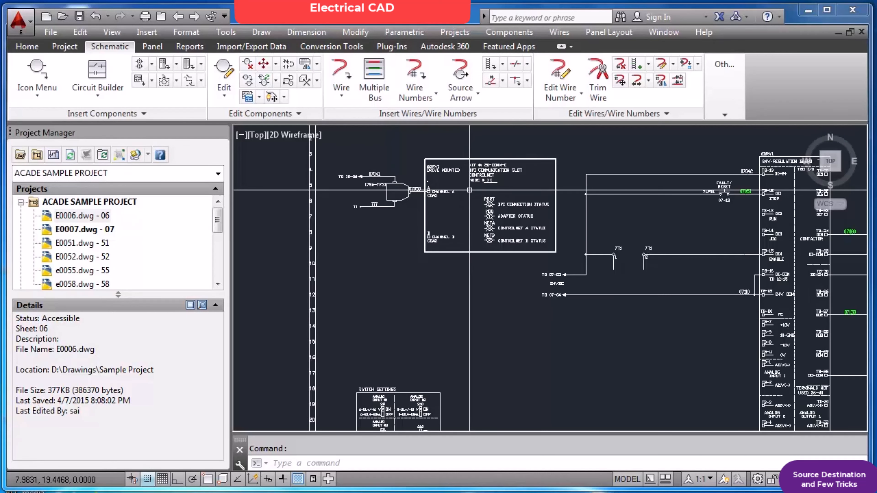
# Fit the whole of sheet 07 in view with Zoom Extents and open the next project drawing, E0051.dwg.
pyautogui.write('z')
pyautogui.press('Return')
pyautogui.write('E')
pyautogui.press('Return')
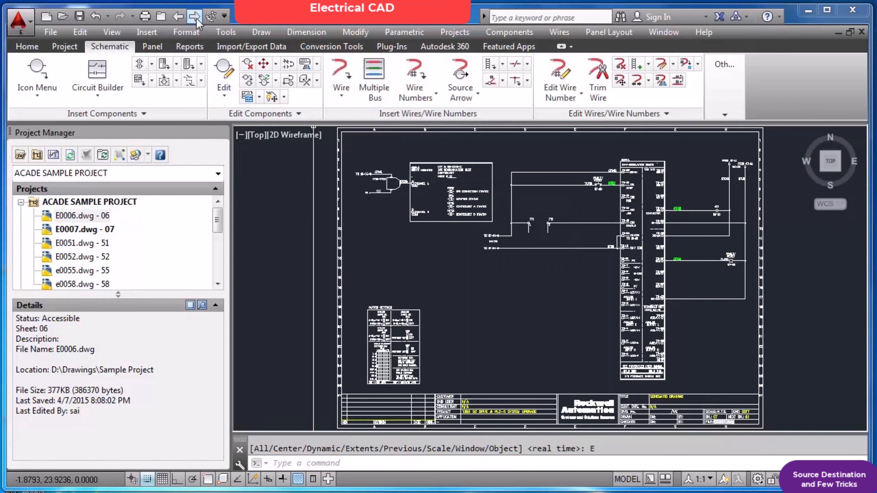
pyautogui.click(194, 16)
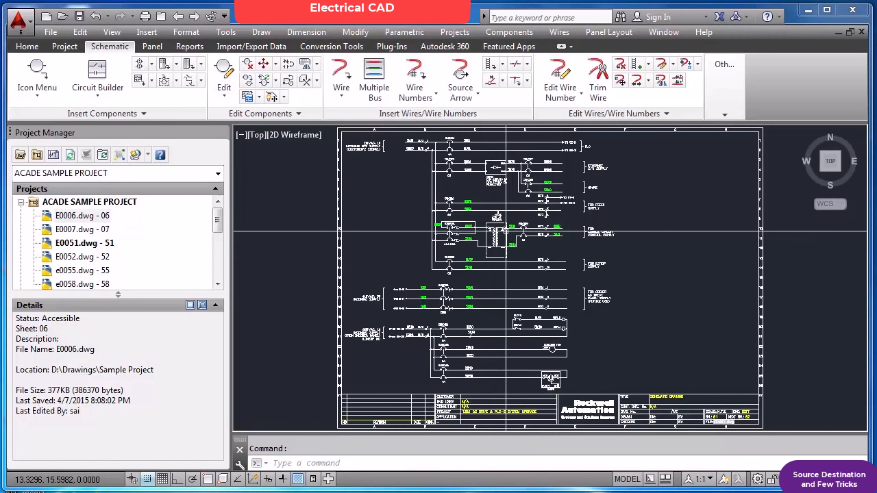
# Examine the 110VAC incoming UPS supply on sheet 51 and follow its 51MCB4 outputs to the PLC arrows marked TO 52-3.
pyautogui.scroll(4, 438, 146)
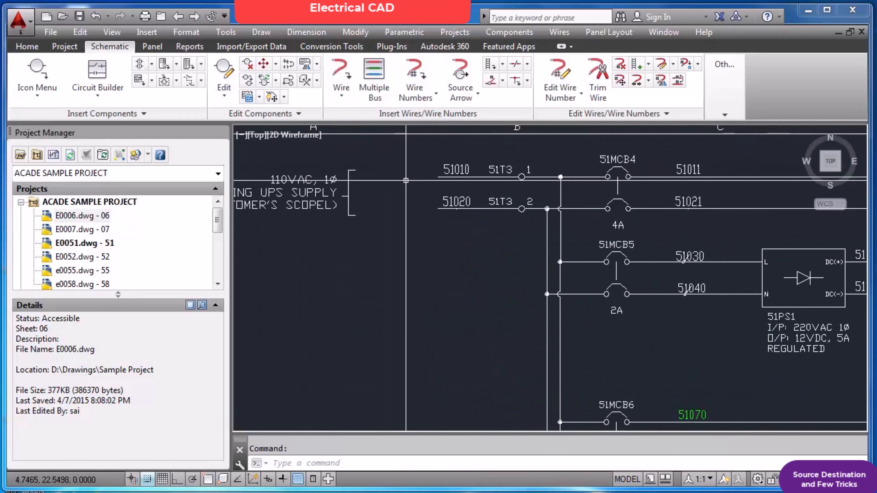
pyautogui.scroll(2, 326, 185)
pyautogui.scroll(-4, 327, 187)
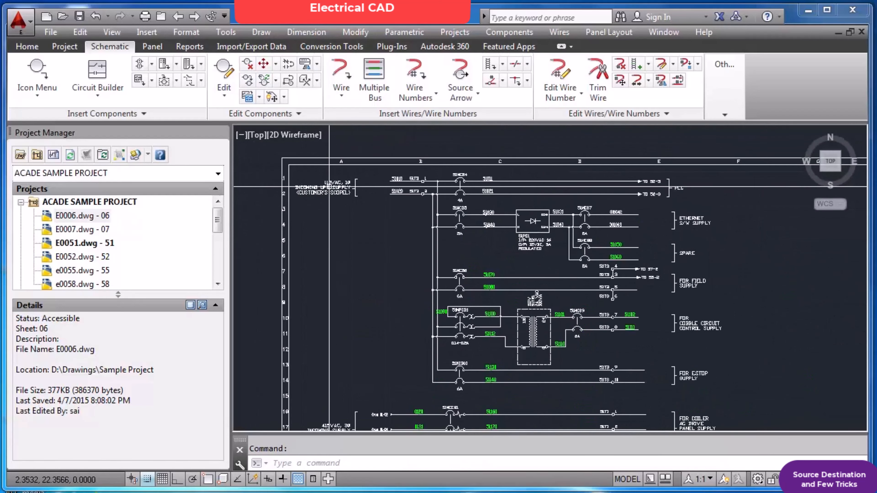
pyautogui.scroll(2, 480, 207)
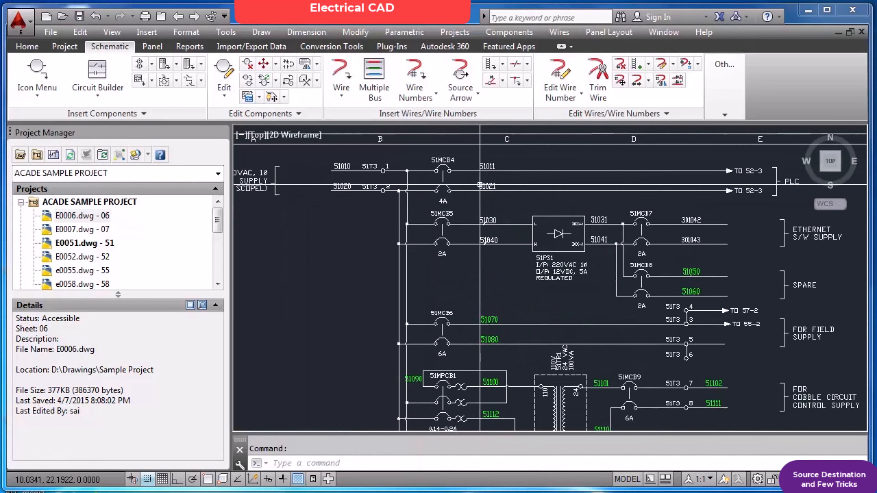
pyautogui.scroll(-4, 501, 204)
pyautogui.scroll(3, 511, 208)
pyautogui.scroll(-3, 521, 213)
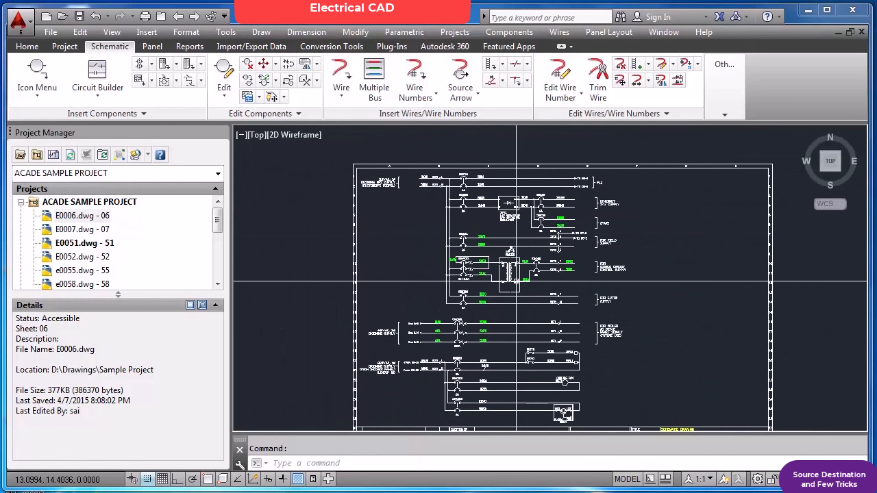
pyautogui.scroll(1, 522, 212)
pyautogui.scroll(-1, 552, 197)
pyautogui.scroll(5, 585, 181)
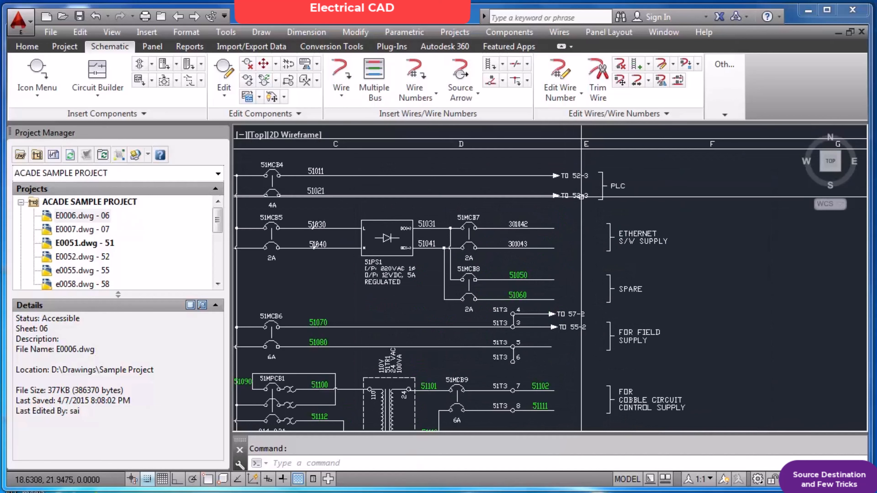
pyautogui.scroll(2, 599, 190)
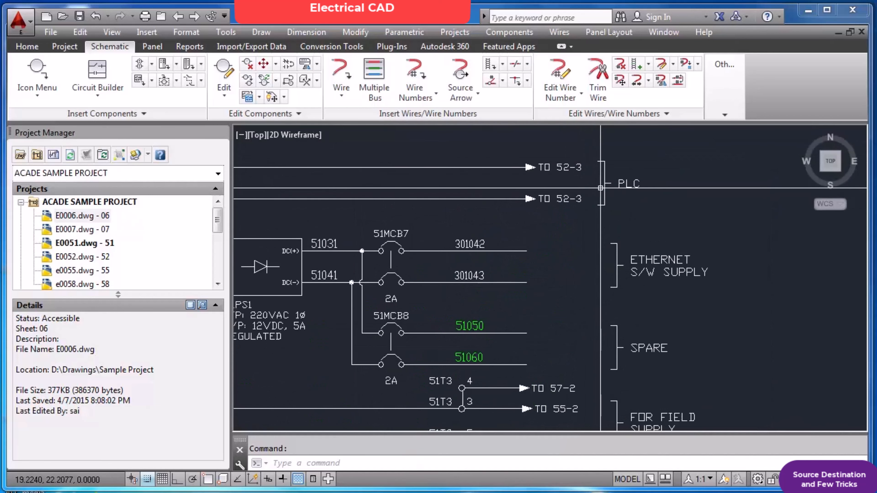
pyautogui.scroll(-7, 586, 186)
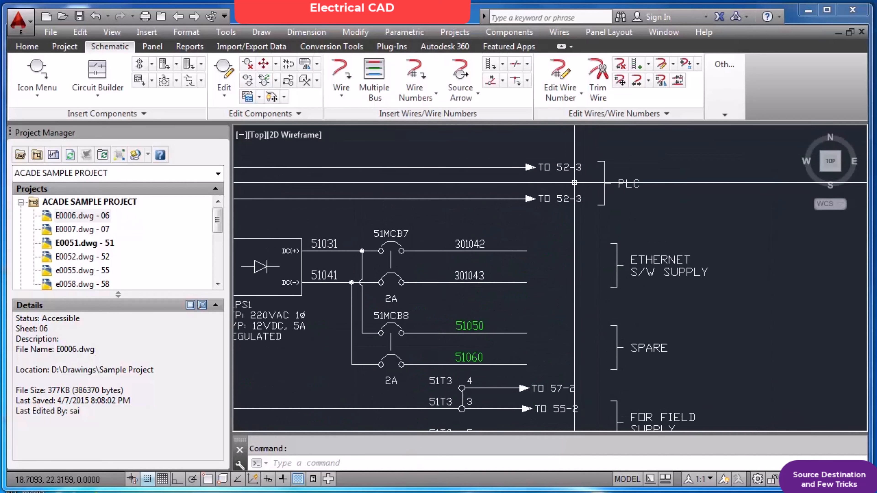
# Examine transformer 51TR1 and the cobble circuit control supply it feeds through 51MCB9 and terminals 51T3-7 and 51T3-8.
pyautogui.scroll(8, 545, 317)
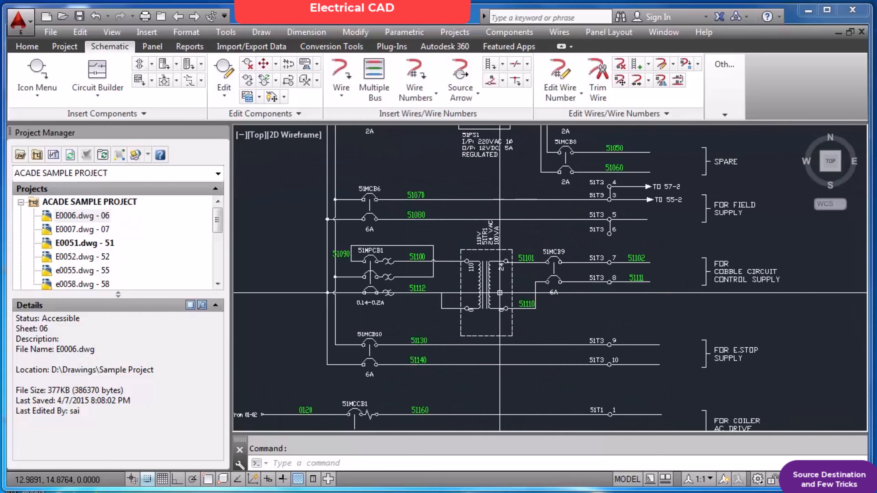
pyautogui.scroll(-3, 514, 277)
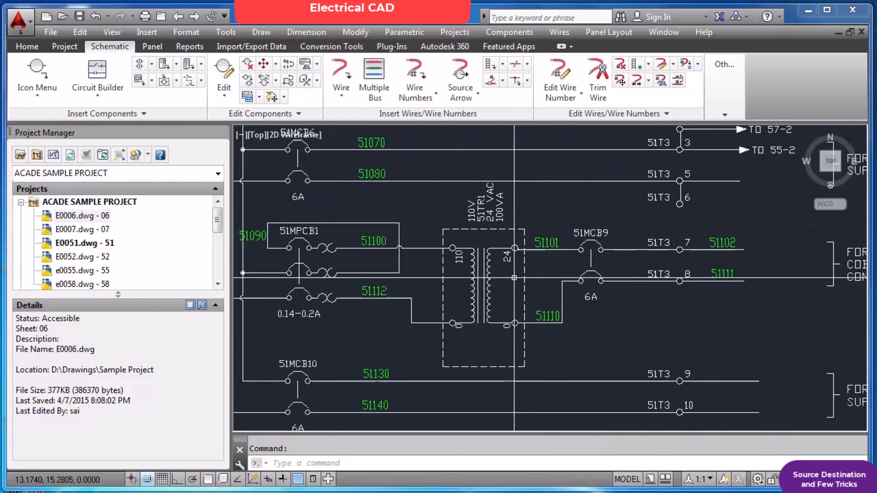
pyautogui.scroll(-2, 578, 245)
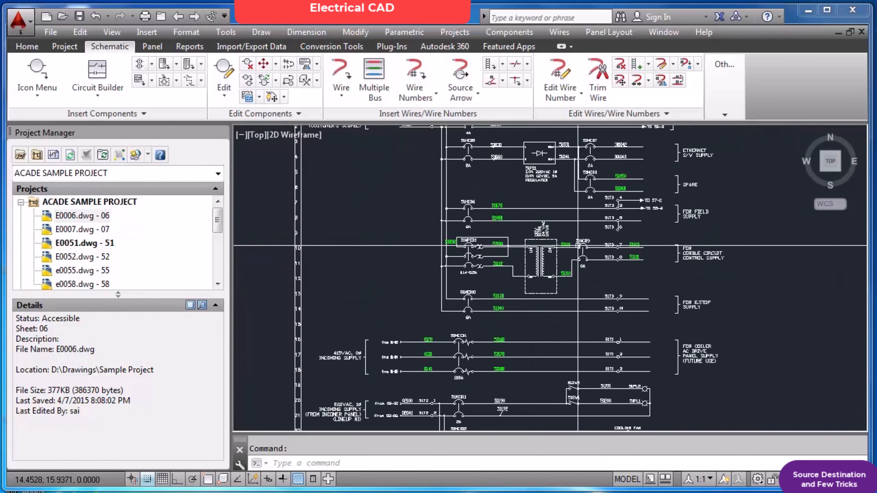
pyautogui.scroll(4, 725, 262)
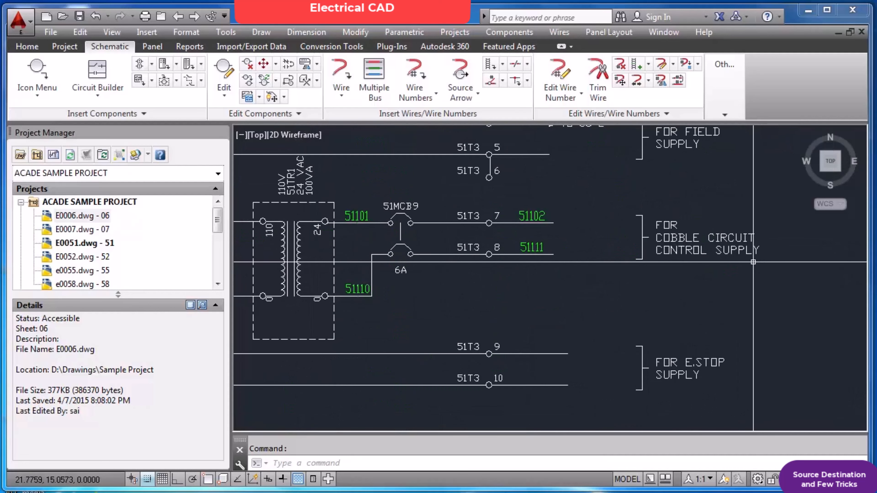
pyautogui.scroll(2, 735, 261)
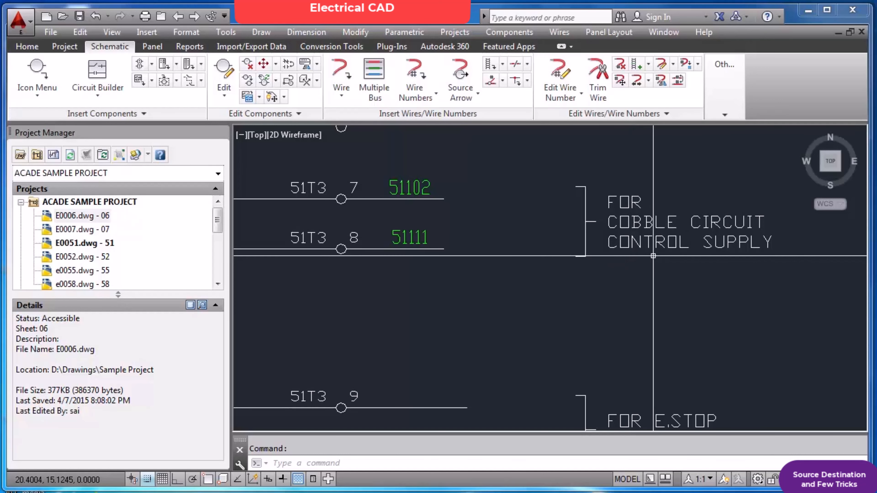
pyautogui.scroll(-2, 663, 256)
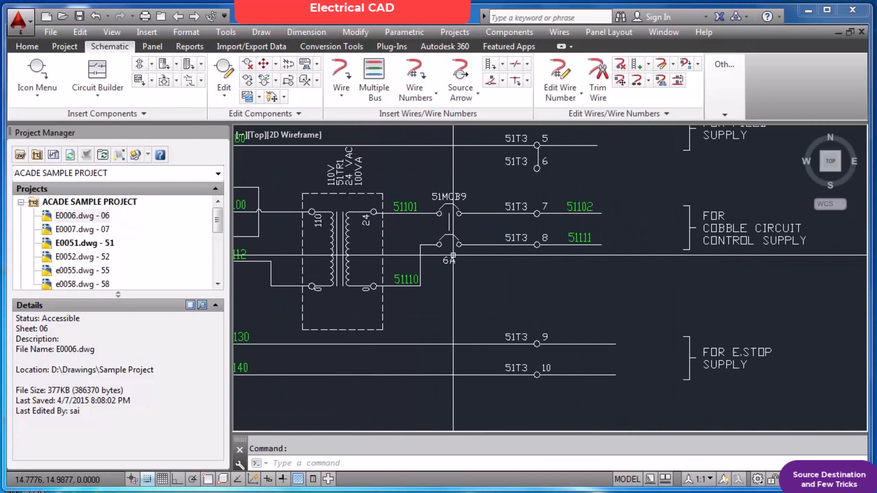
pyautogui.scroll(-3, 465, 253)
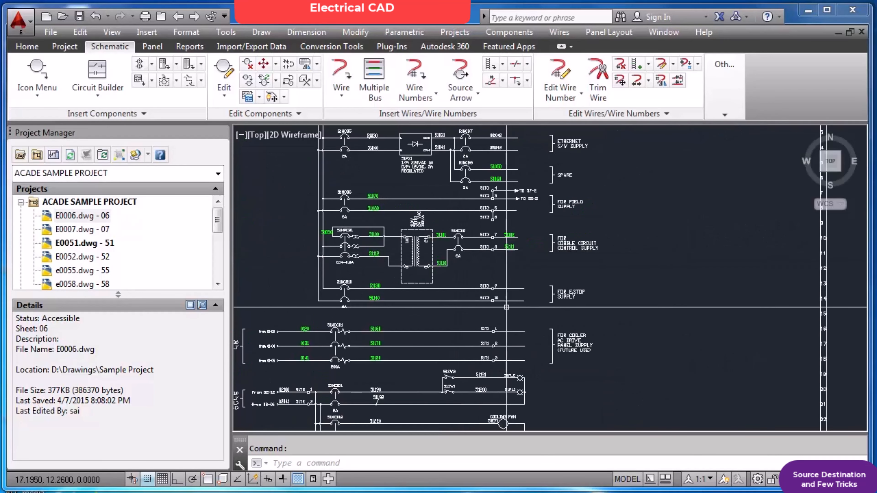
# Examine the E-stop supply wires 51130 and 51140 at terminals 51T3-9 and 51T3-10.
pyautogui.scroll(4, 538, 301)
pyautogui.scroll(-4, 538, 302)
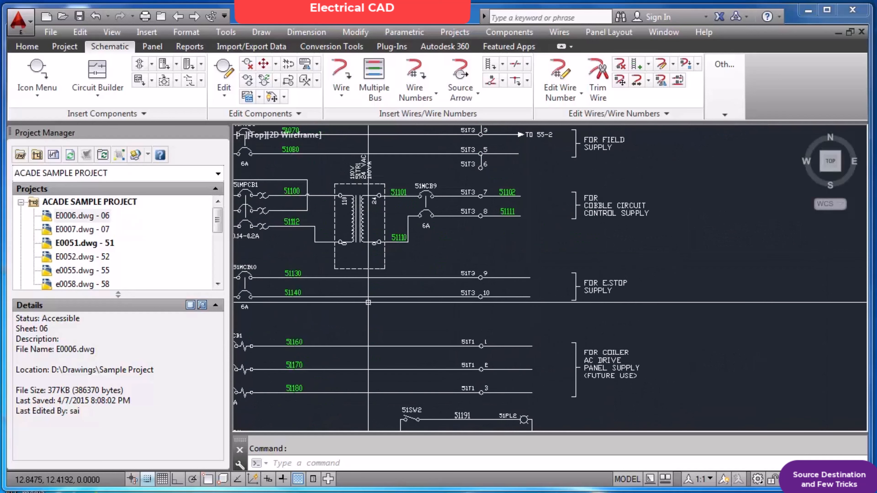
pyautogui.scroll(5, 598, 304)
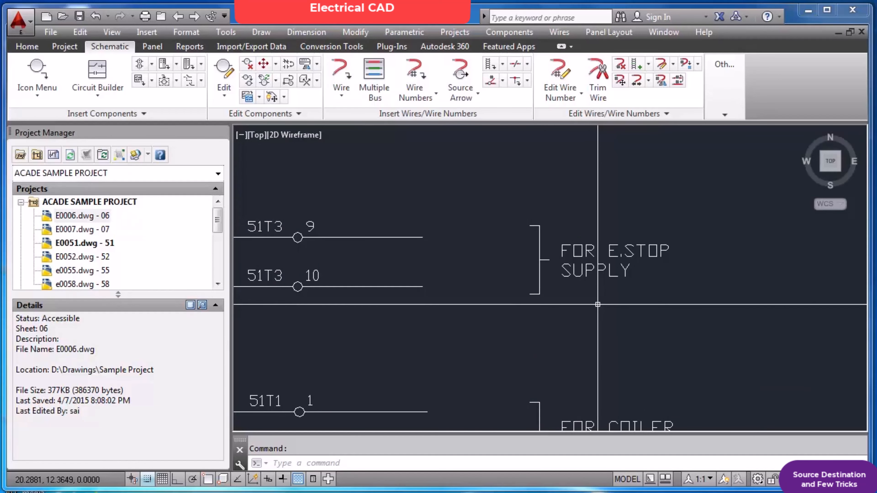
pyautogui.scroll(-5, 598, 304)
pyautogui.scroll(-3, 567, 304)
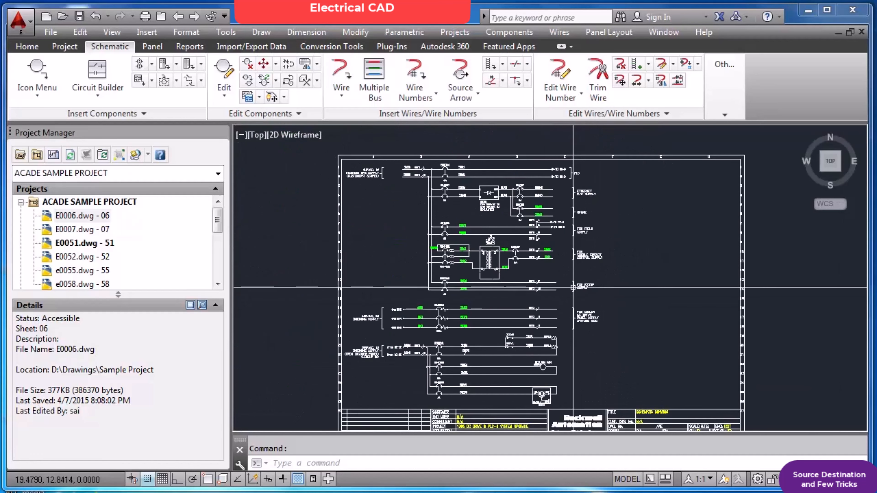
# Examine the coiler AC drive panel supply and the lamp, cooling fan and socket circuits fed from sheet 02.
pyautogui.scroll(4, 483, 332)
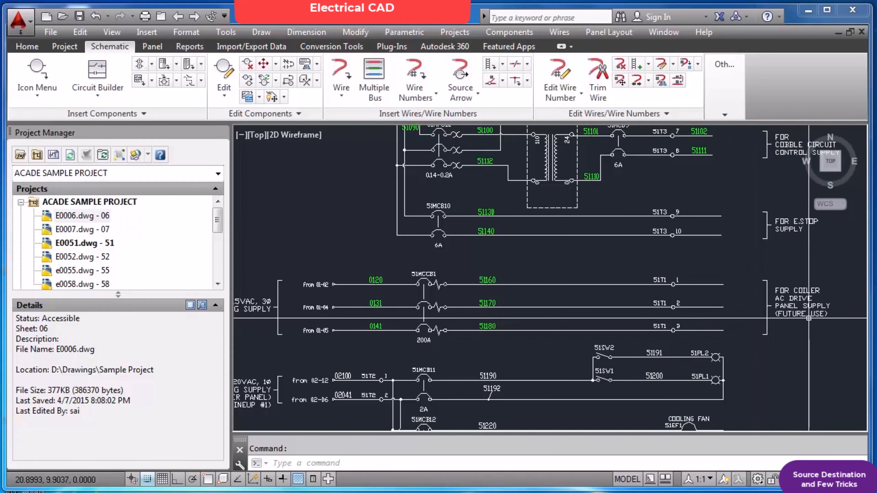
pyautogui.scroll(2, 783, 314)
pyautogui.scroll(-6, 703, 296)
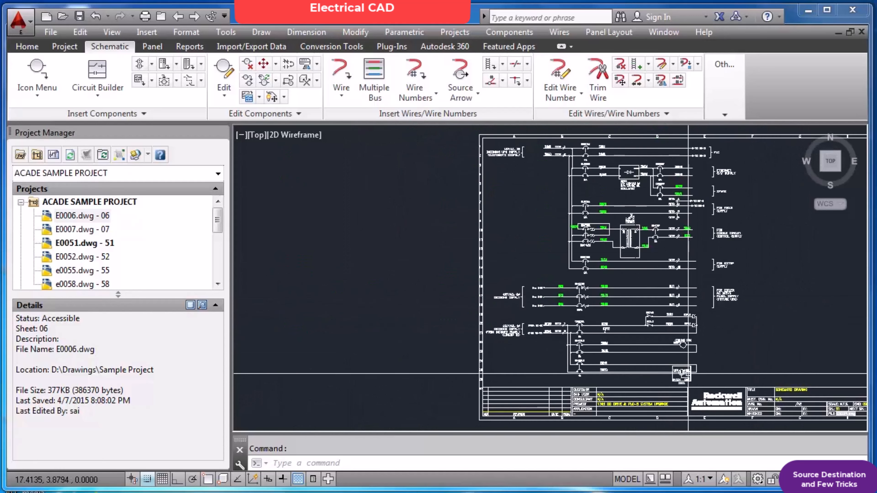
pyautogui.scroll(6, 691, 356)
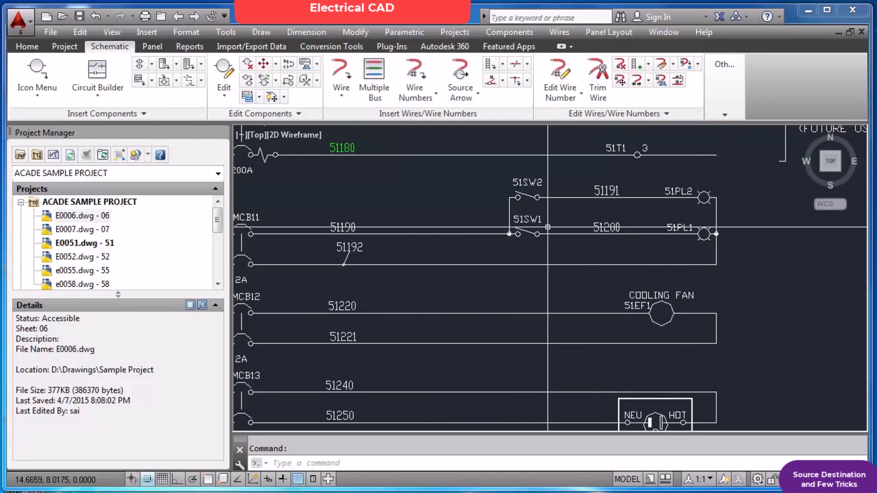
pyautogui.scroll(-2, 568, 214)
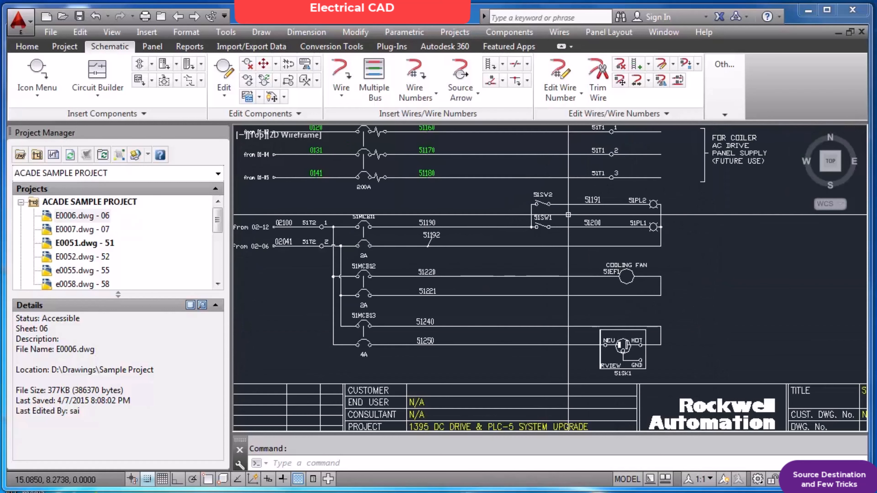
# Examine switches 51SW1 and 51SW2 in the lamp circuit, and fit the whole of sheet 51 in view.
pyautogui.scroll(2, 568, 215)
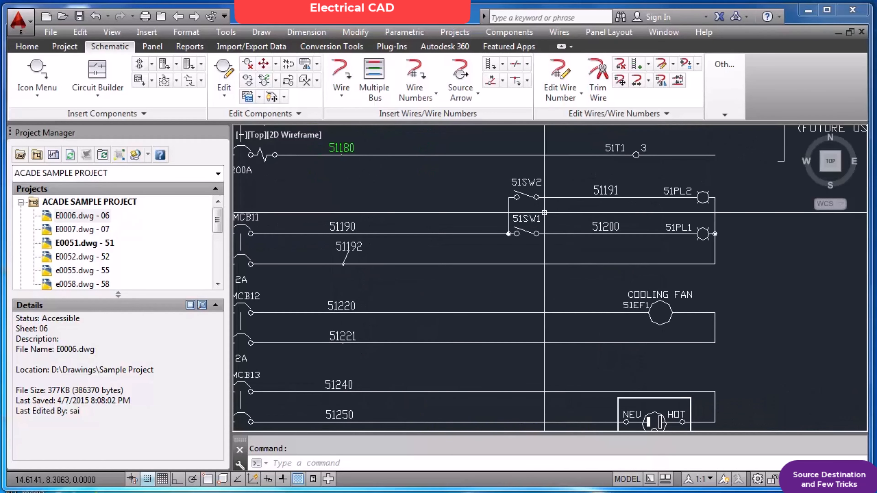
pyautogui.scroll(-3, 564, 214)
pyautogui.press('Return')
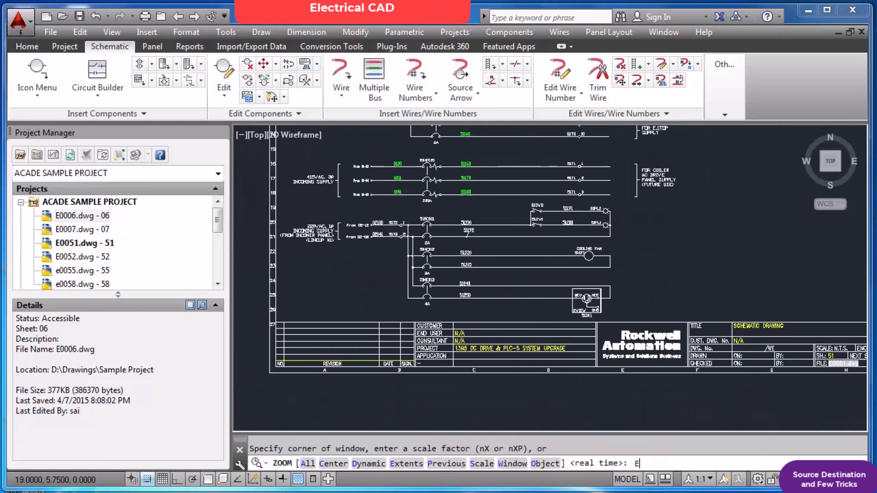
pyautogui.write('E')
pyautogui.press('Return')
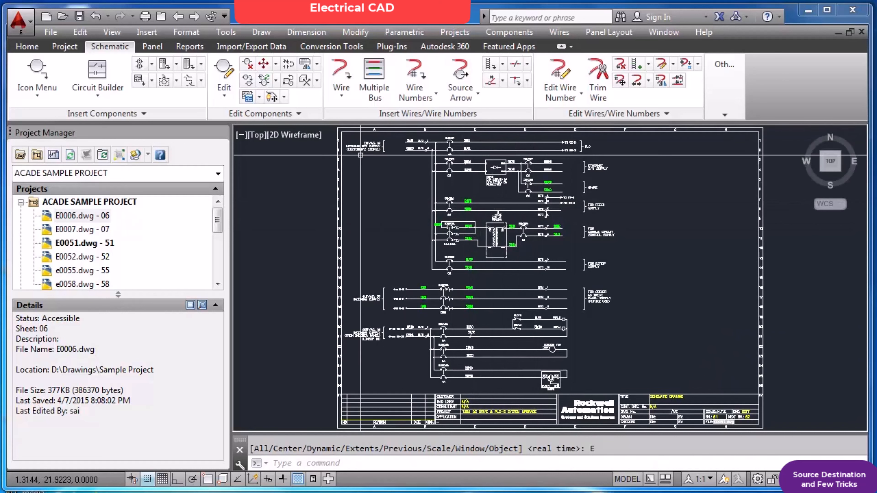
# Go to the next project drawing, E0052.dwg, and examine the rack power supply and ControlLogix controller on sheet 52.
pyautogui.click(194, 16)
pyautogui.scroll(6, 376, 164)
pyautogui.scroll(-5, 383, 168)
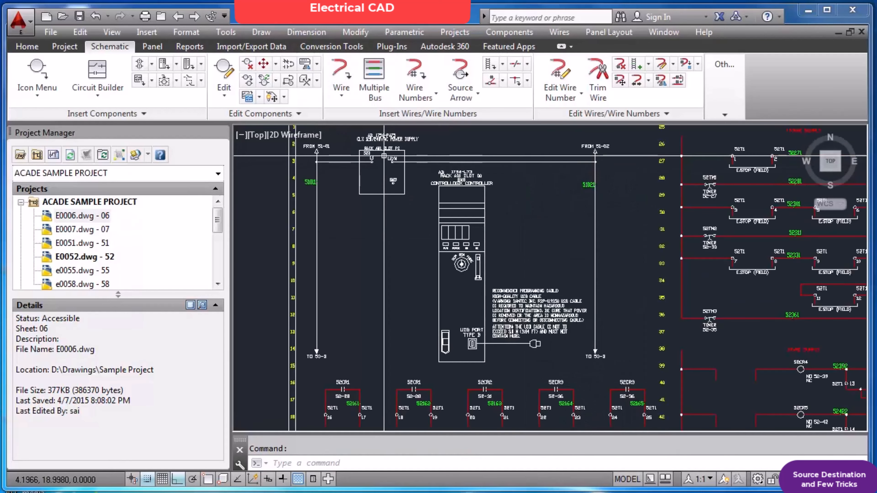
pyautogui.scroll(5, 409, 215)
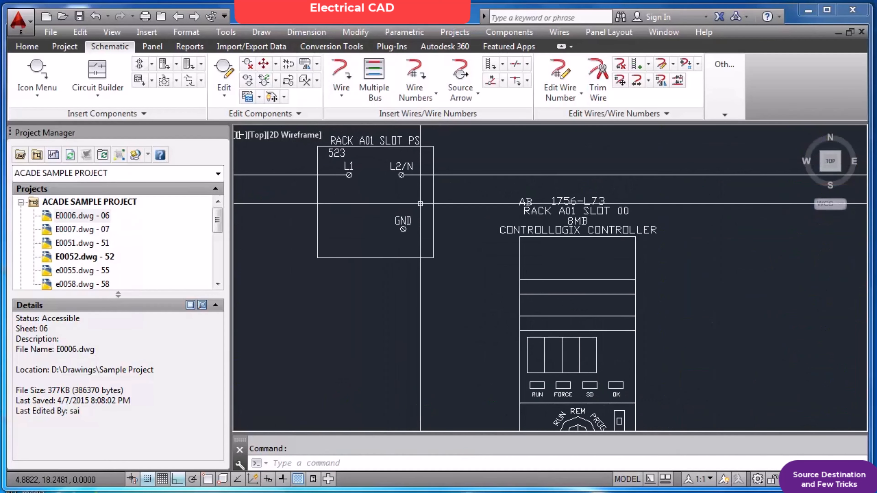
pyautogui.scroll(-8, 410, 207)
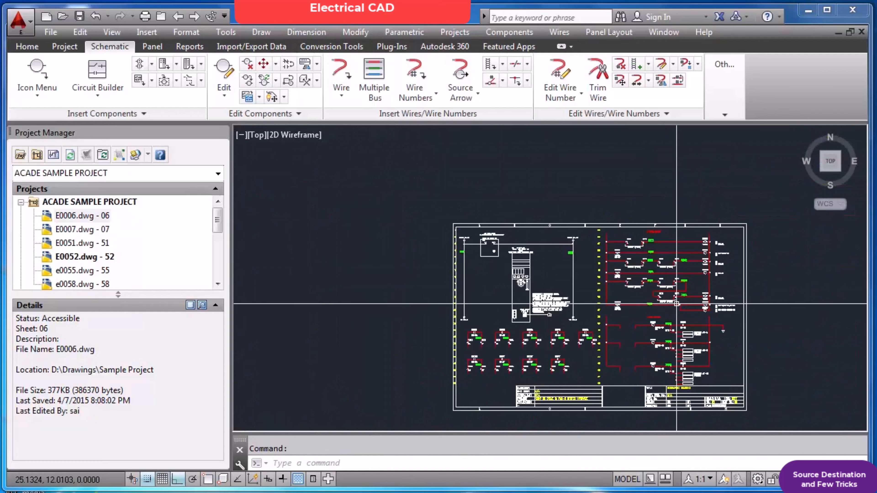
# Examine the 110VAC supply section of sheet 52, with its field E-stops, timers 52TM1 to 52TM3 and relay coils.
pyautogui.scroll(3, 608, 282)
pyautogui.scroll(-3, 656, 273)
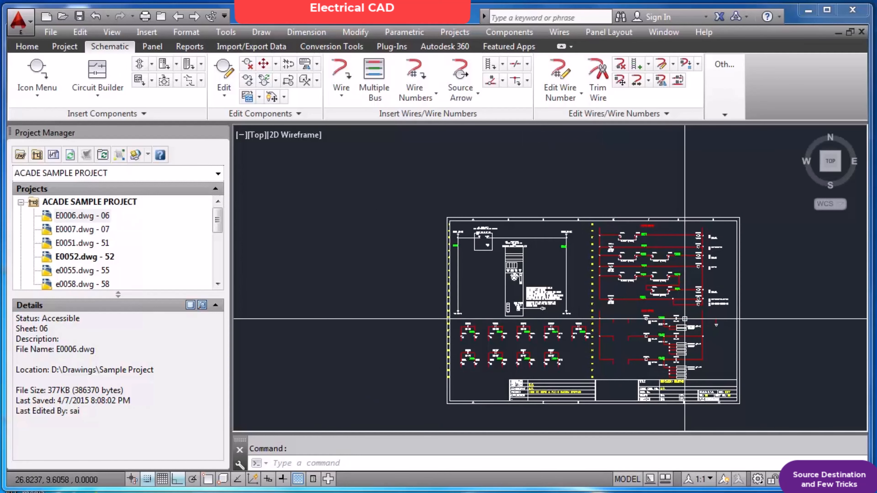
pyautogui.scroll(2, 685, 319)
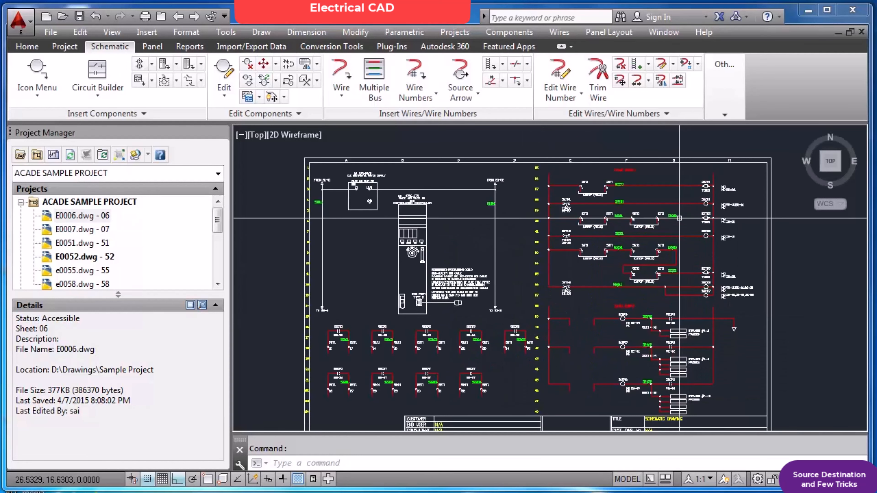
pyautogui.scroll(6, 664, 181)
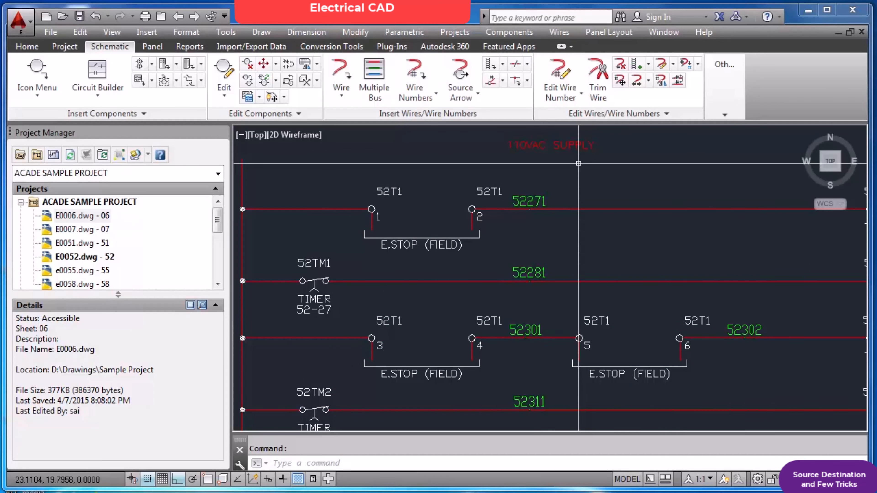
pyautogui.scroll(-2, 579, 164)
pyautogui.scroll(-2, 579, 163)
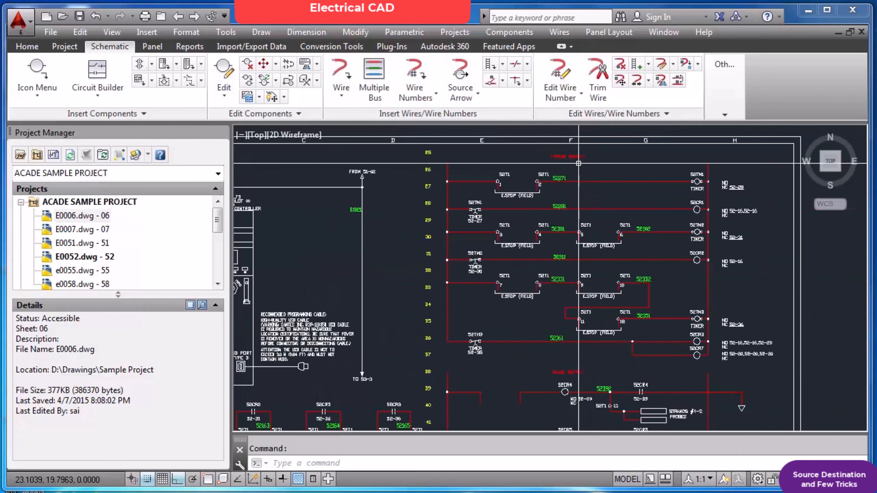
pyautogui.scroll(2, 706, 203)
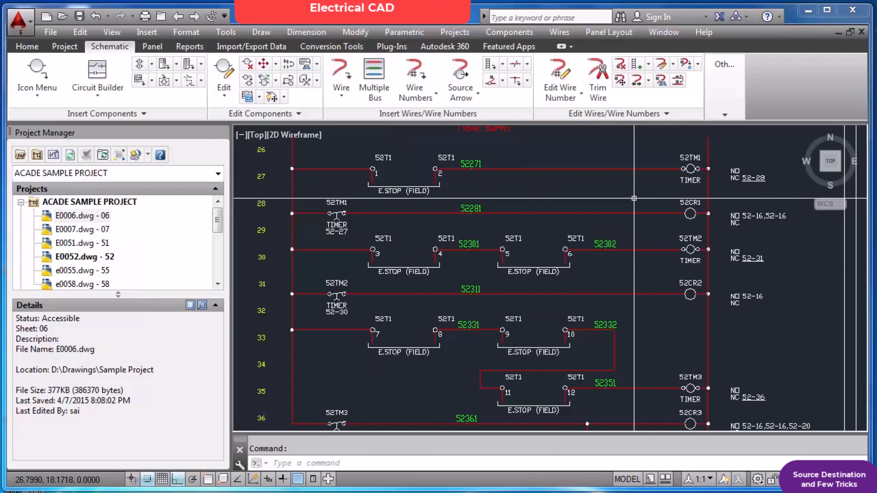
pyautogui.scroll(-2, 411, 196)
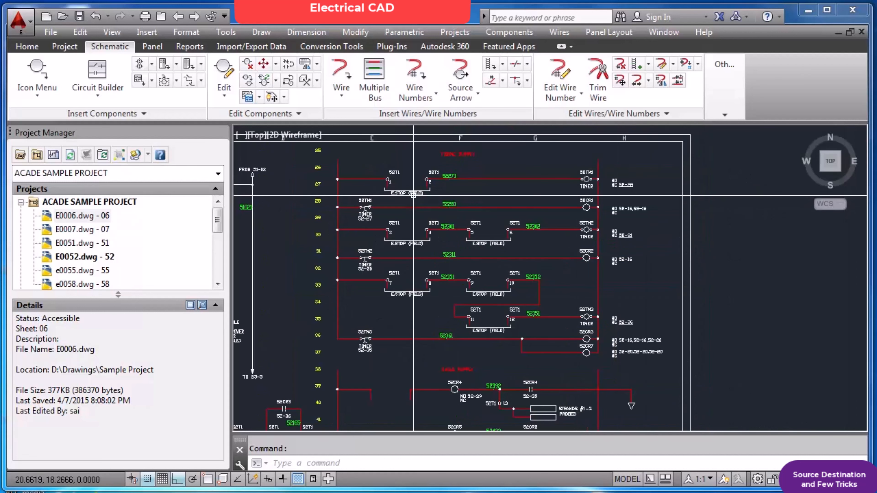
pyautogui.scroll(2, 450, 166)
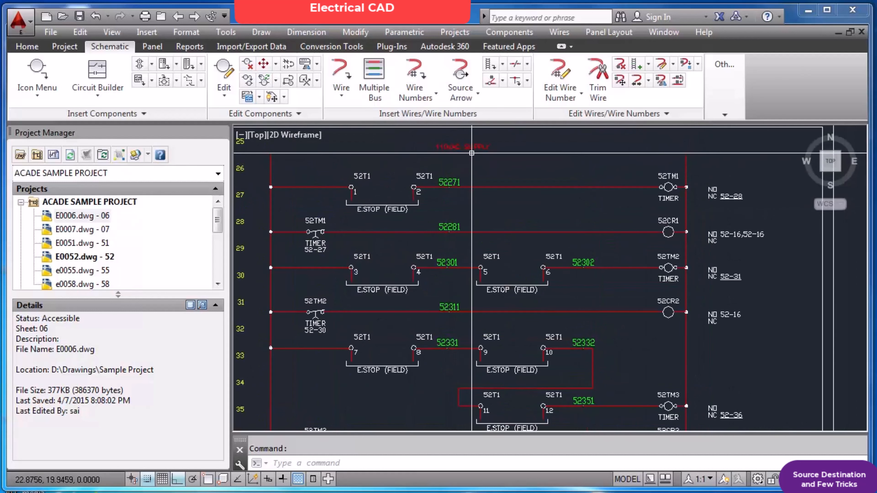
# Return to sheet 51 and trace the incoming UPS supply to the cobble circuit and E-stop supply terminals.
pyautogui.click(178, 16)
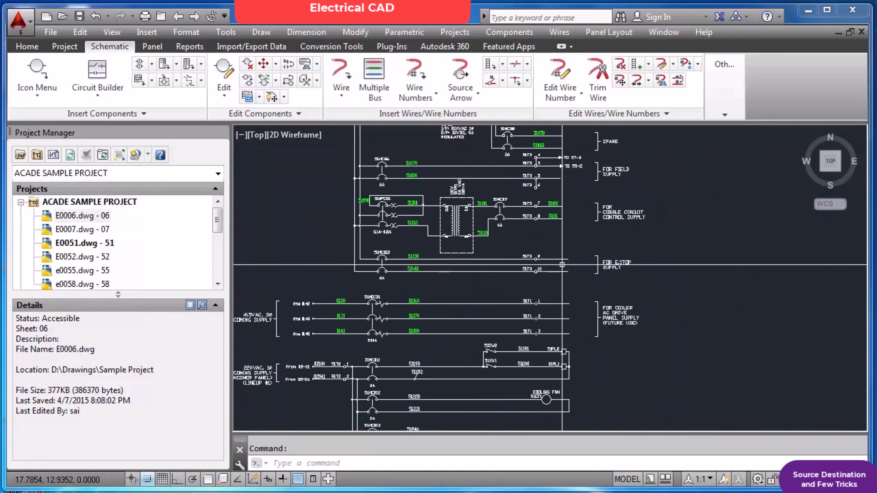
pyautogui.scroll(-2, 470, 370)
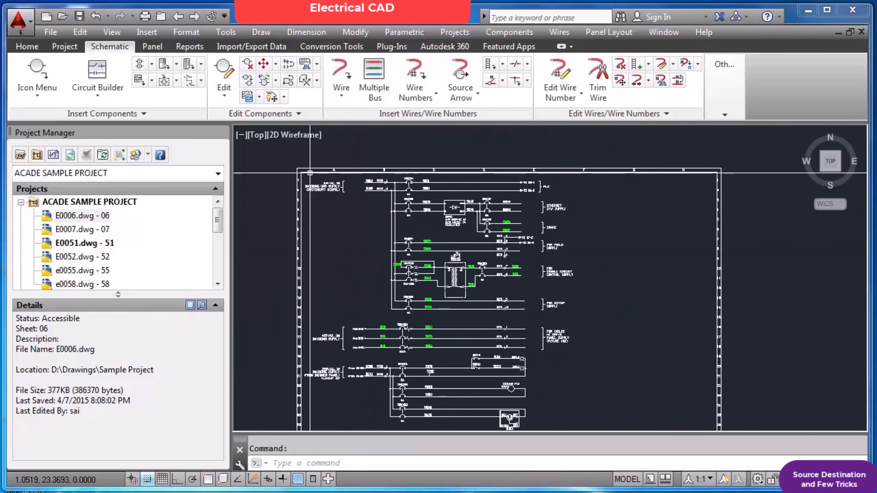
pyautogui.scroll(4, 315, 174)
pyautogui.scroll(-4, 418, 228)
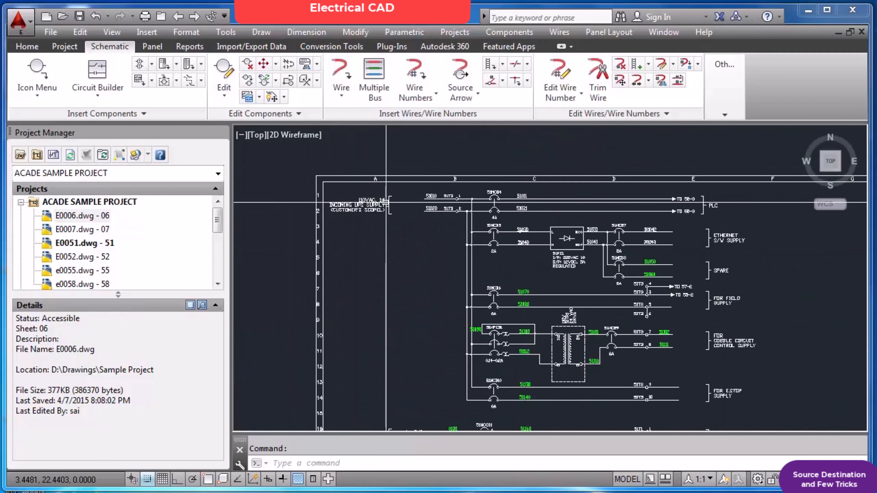
pyautogui.scroll(3, 591, 348)
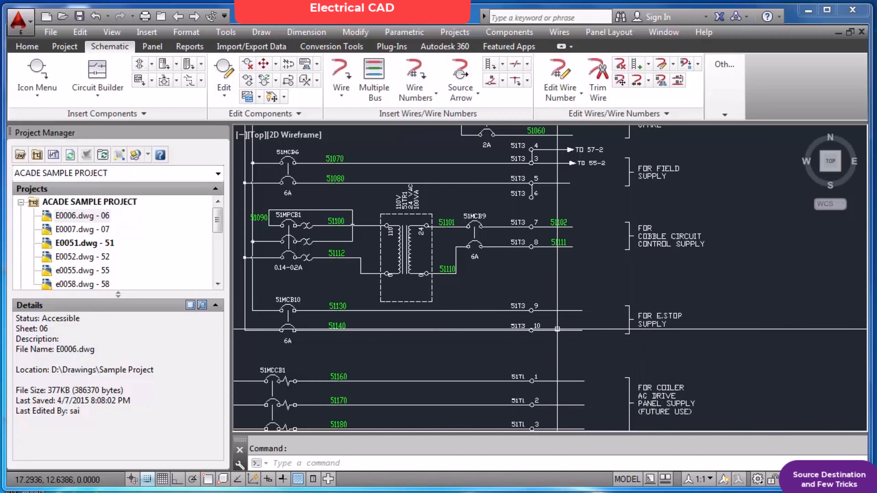
# Fit sheet 51 in view, return to sheet 52 and examine the 24VAC supply circuits of relays 52CR4 and 52CR5.
pyautogui.write('z')
pyautogui.press('Return')
pyautogui.write('e')
pyautogui.press('Return')
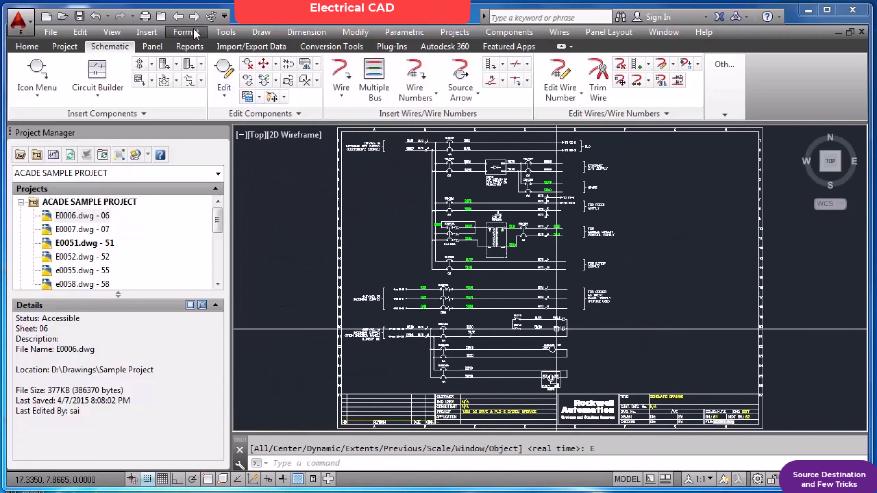
pyautogui.click(193, 17)
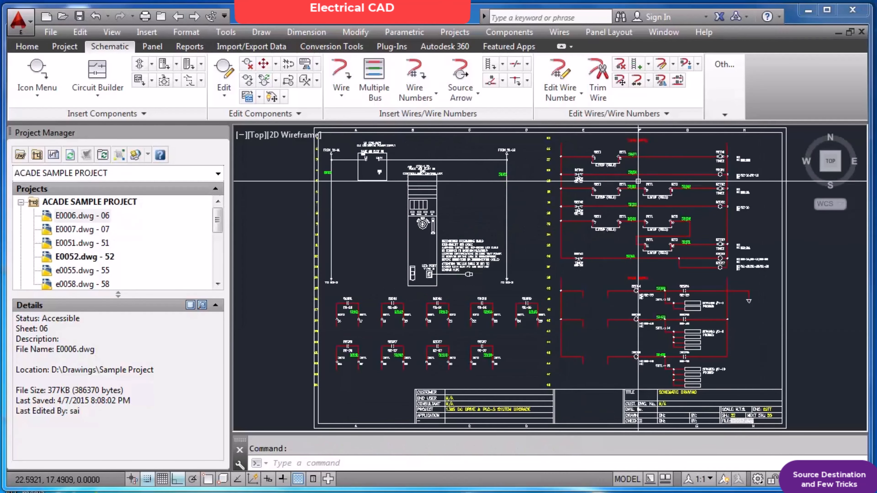
pyautogui.scroll(3, 657, 297)
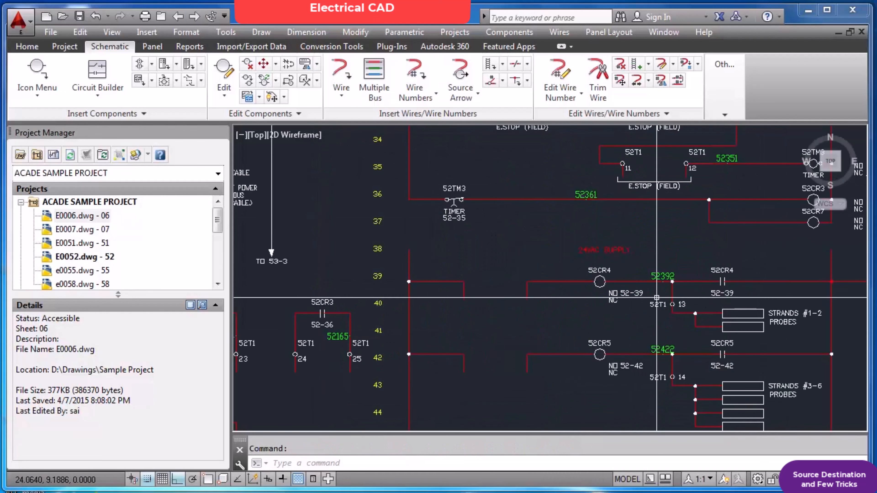
pyautogui.scroll(-3, 586, 294)
pyautogui.scroll(5, 611, 273)
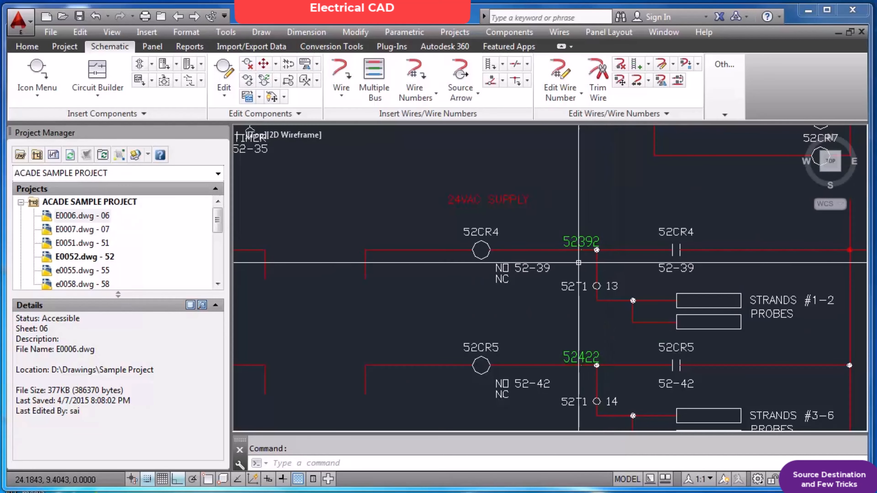
pyautogui.scroll(-2, 557, 255)
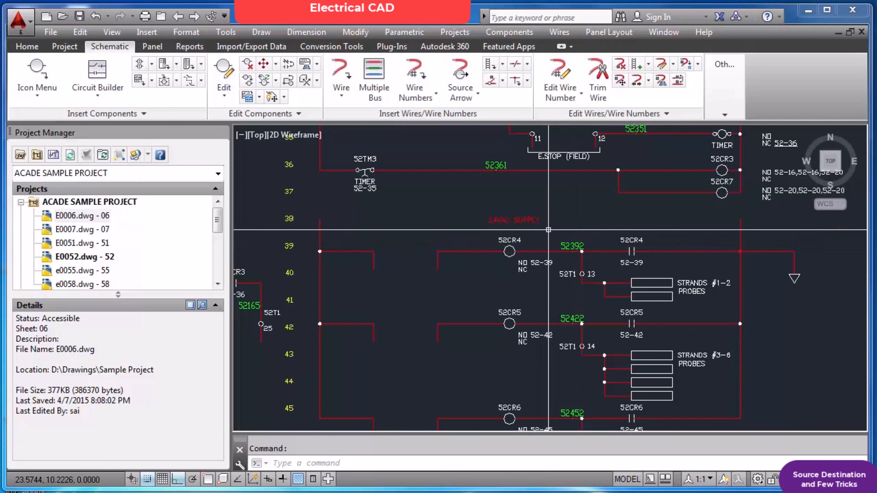
pyautogui.scroll(-2, 548, 230)
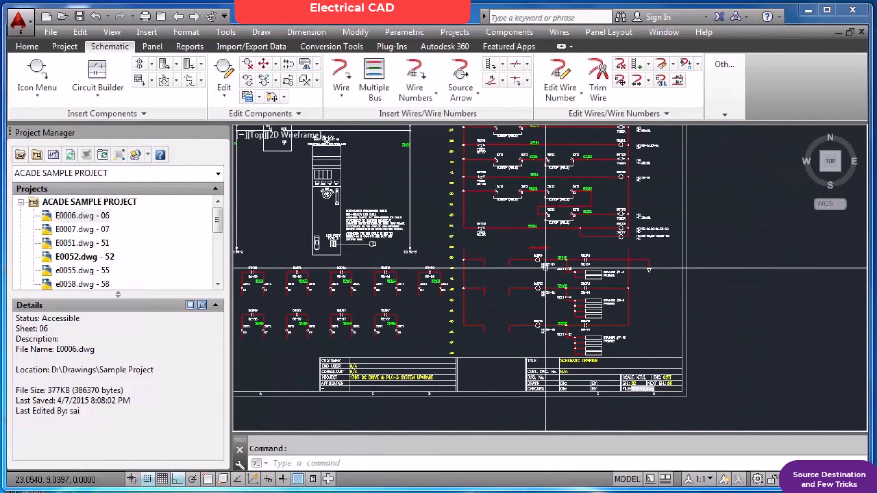
pyautogui.scroll(2, 462, 257)
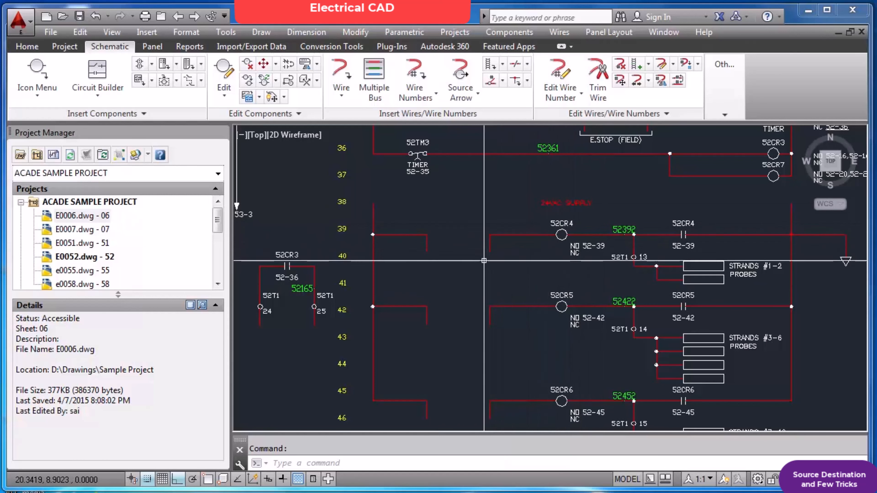
# Inspect the open wire ends before relay coil 52CR4 at lines 39 and 40 of the 24VAC circuit.
pyautogui.scroll(4, 449, 254)
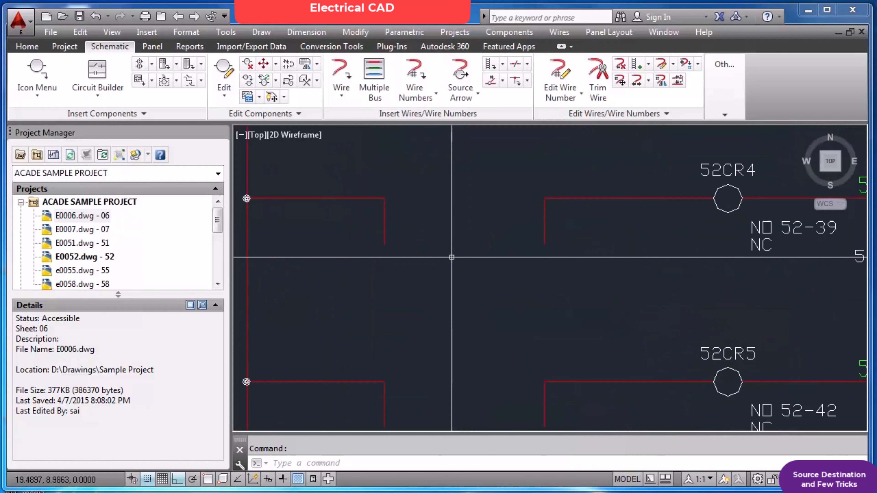
pyautogui.click(357, 222)
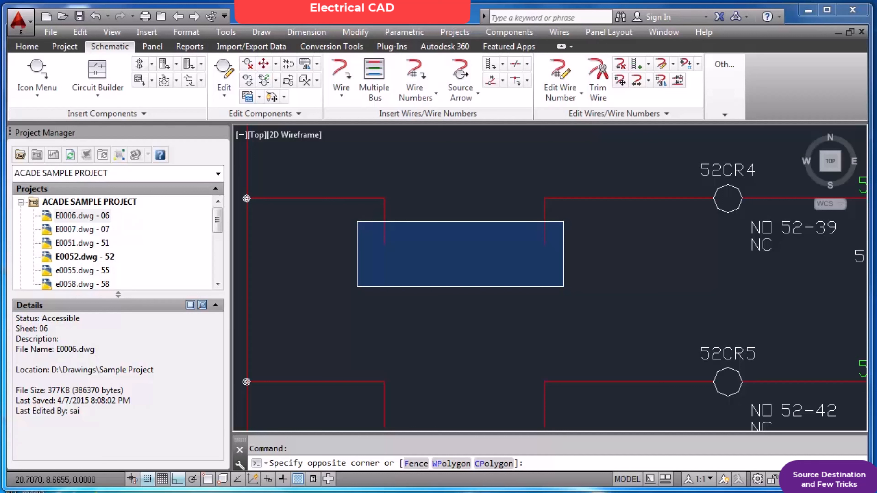
pyautogui.press('Escape')
pyautogui.scroll(-2, 523, 267)
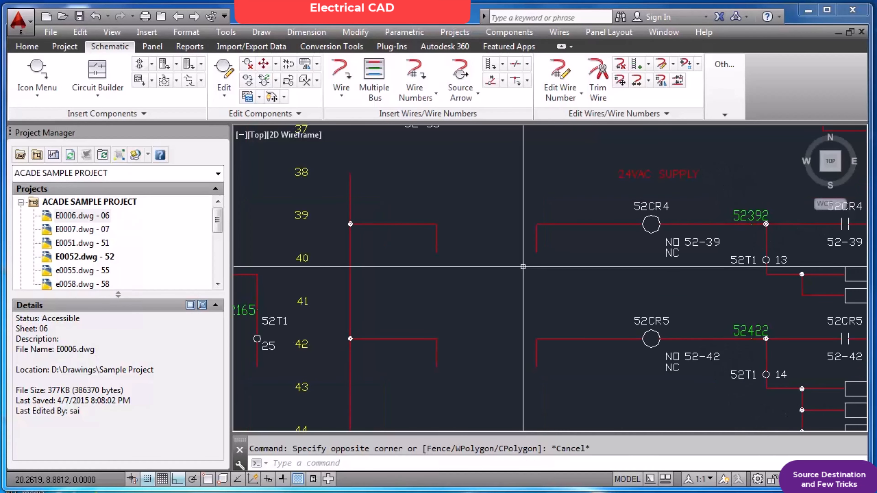
# Fit sheet 52 in view and examine the 52CR2 and 52CR3 relay contacts wired to the 52T1 terminals.
pyautogui.scroll(-3, 523, 267)
pyautogui.write('z')
pyautogui.press('Return')
pyautogui.write('e')
pyautogui.press('Return')
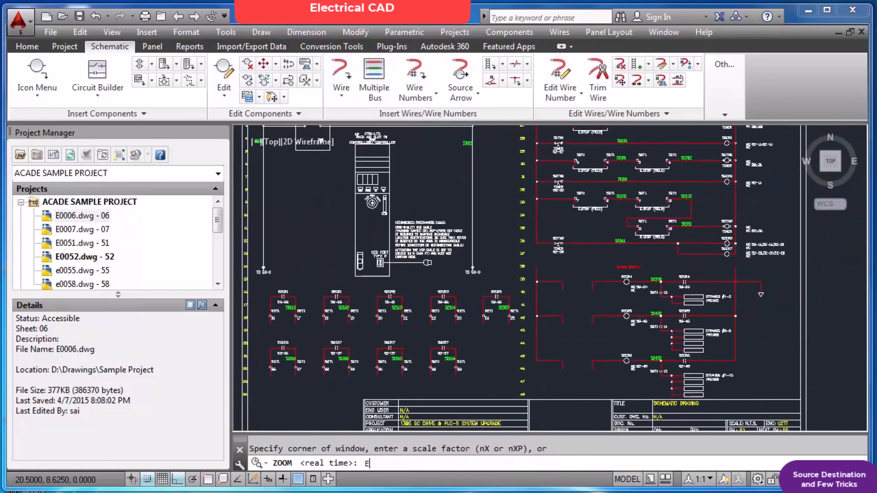
pyautogui.scroll(5, 399, 315)
pyautogui.scroll(4, 376, 274)
pyautogui.scroll(-4, 380, 277)
pyautogui.scroll(2, 506, 274)
pyautogui.scroll(-3, 665, 269)
pyautogui.scroll(4, 665, 269)
pyautogui.scroll(-4, 666, 269)
pyautogui.scroll(4, 665, 269)
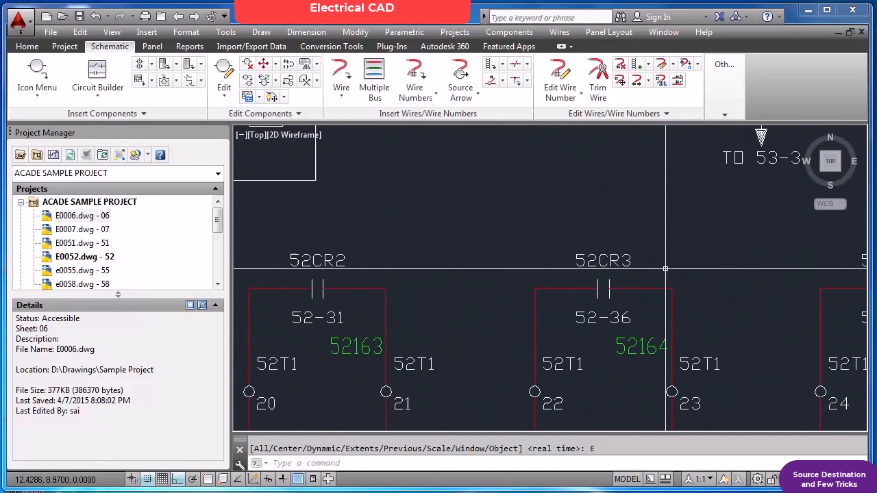
pyautogui.scroll(-4, 665, 269)
pyautogui.scroll(-4, 655, 272)
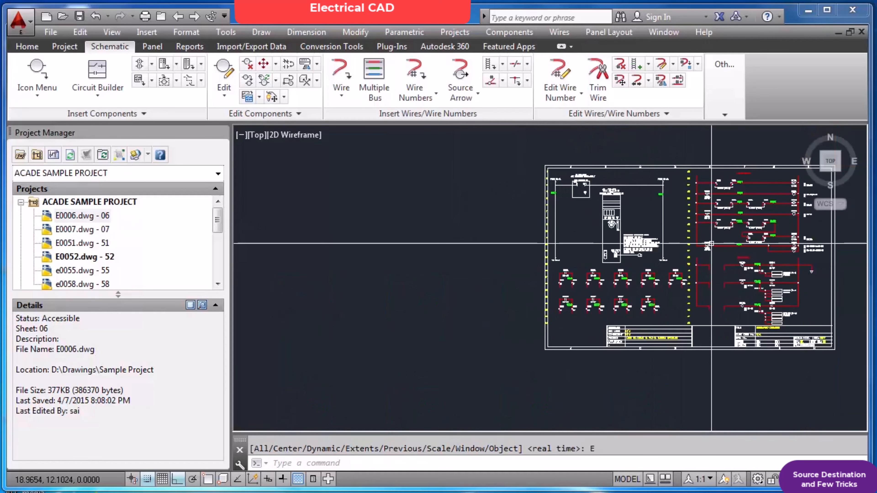
# Examine the 110VAC relay coils 52CR1, 52CR2, 52CR3 and 52CR7 and their contact cross-references.
pyautogui.scroll(4, 786, 195)
pyautogui.scroll(4, 764, 194)
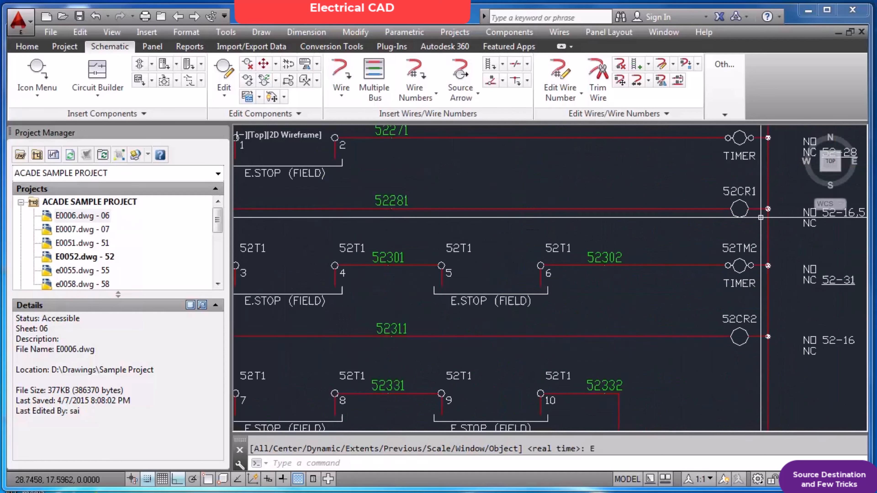
pyautogui.scroll(-5, 744, 220)
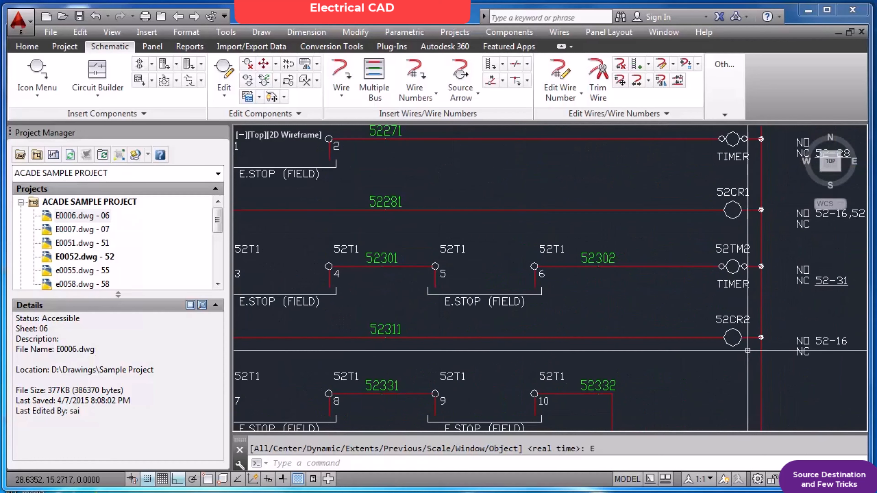
pyautogui.scroll(10, 733, 372)
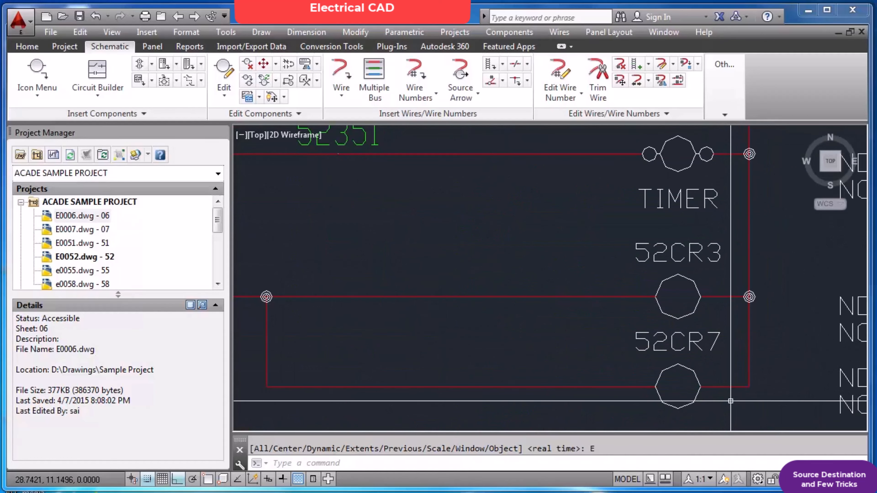
# Examine the 24VAC relay coils 52CR4, 52CR5 and 52CR6 with their strand probe connections.
pyautogui.scroll(-8, 684, 344)
pyautogui.scroll(5, 583, 371)
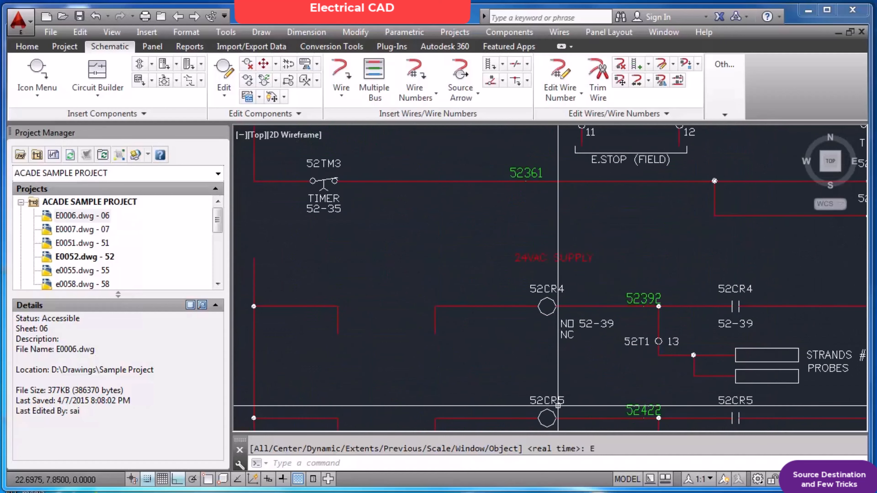
pyautogui.scroll(-7, 587, 372)
pyautogui.scroll(6, 587, 372)
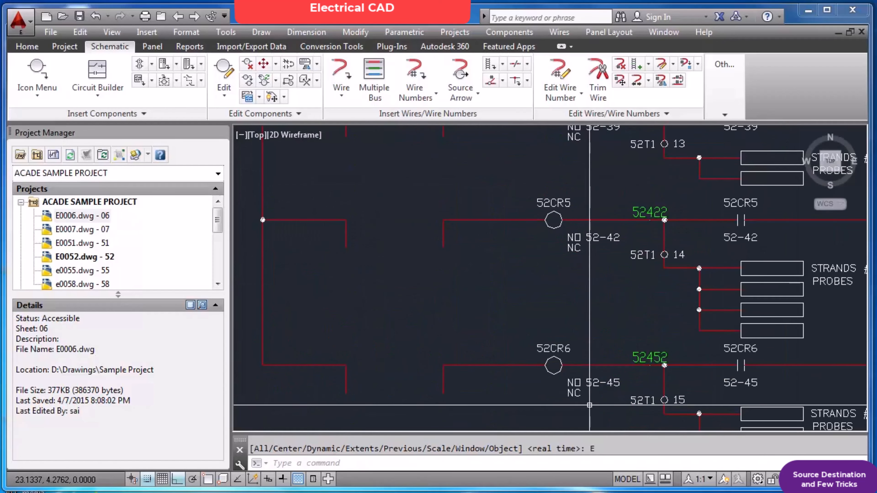
# Advance to project sheet 55 and examine the casting machine, shear and mill E-stop relay inputs IN-0 to IN-2.
pyautogui.scroll(-6, 588, 407)
pyautogui.scroll(4, 332, 329)
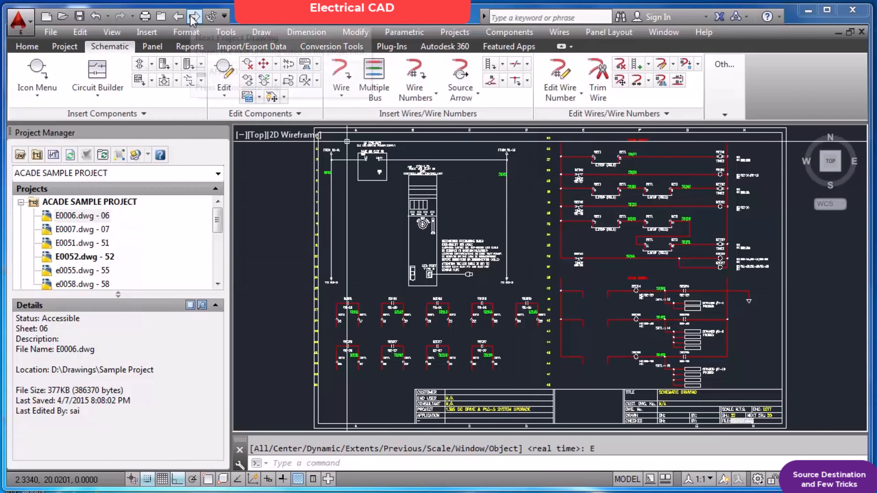
pyautogui.click(194, 16)
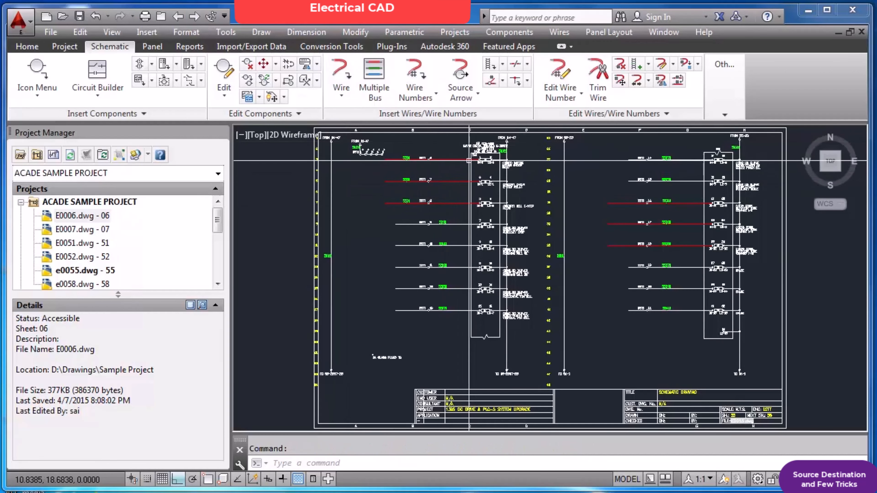
pyautogui.scroll(8, 474, 148)
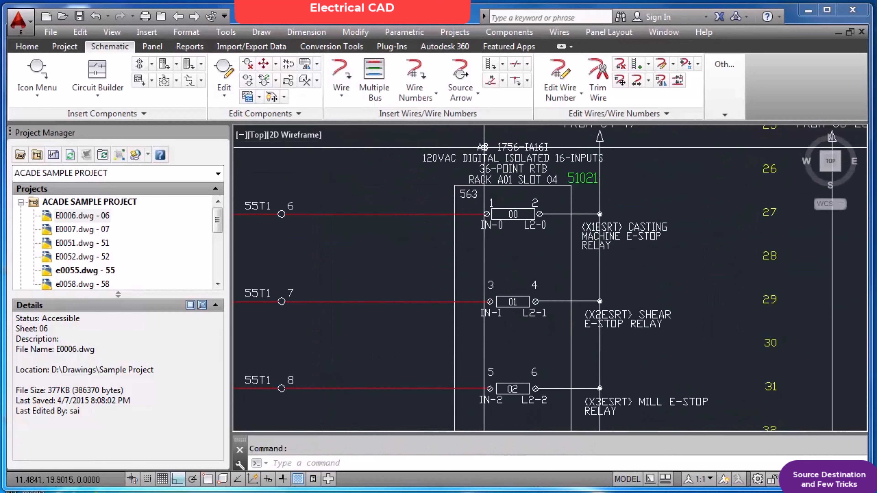
pyautogui.scroll(2, 644, 257)
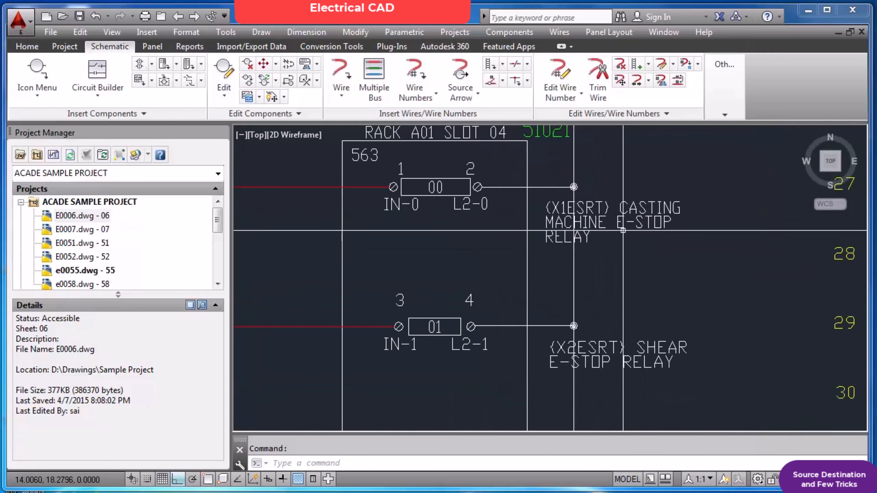
pyautogui.scroll(-4, 607, 263)
pyautogui.scroll(4, 614, 286)
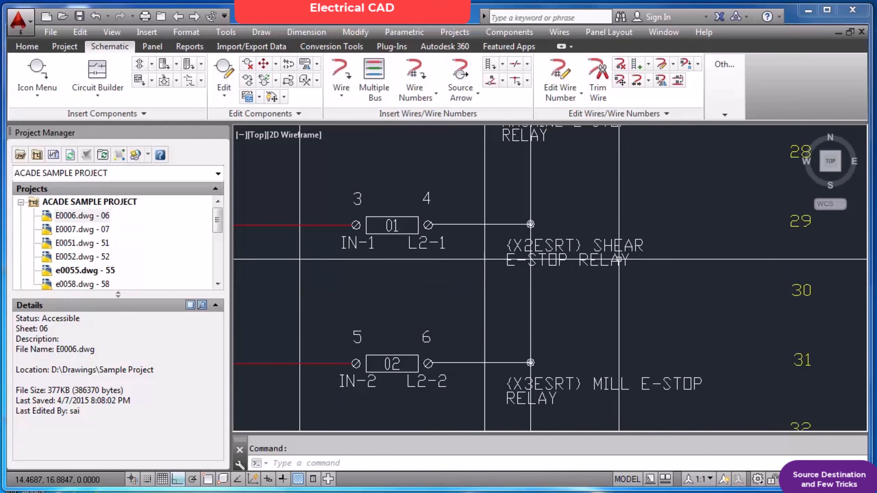
pyautogui.scroll(-3, 572, 274)
pyautogui.scroll(4, 573, 274)
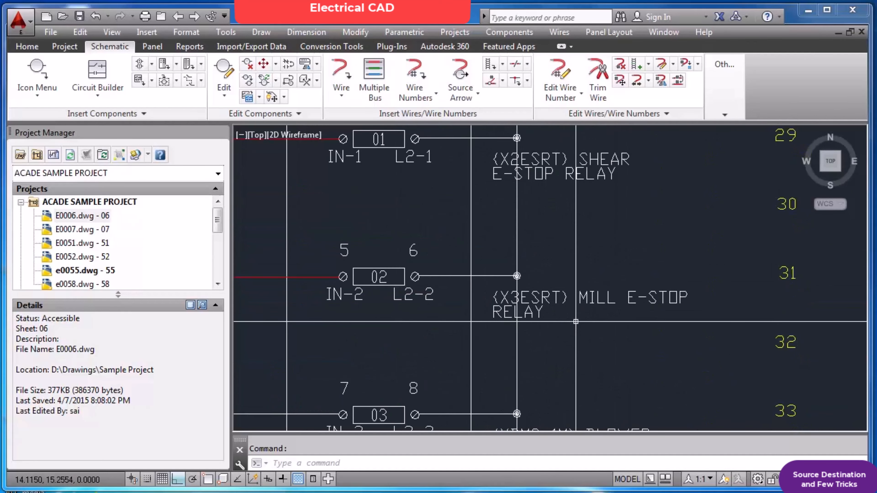
pyautogui.scroll(-4, 614, 318)
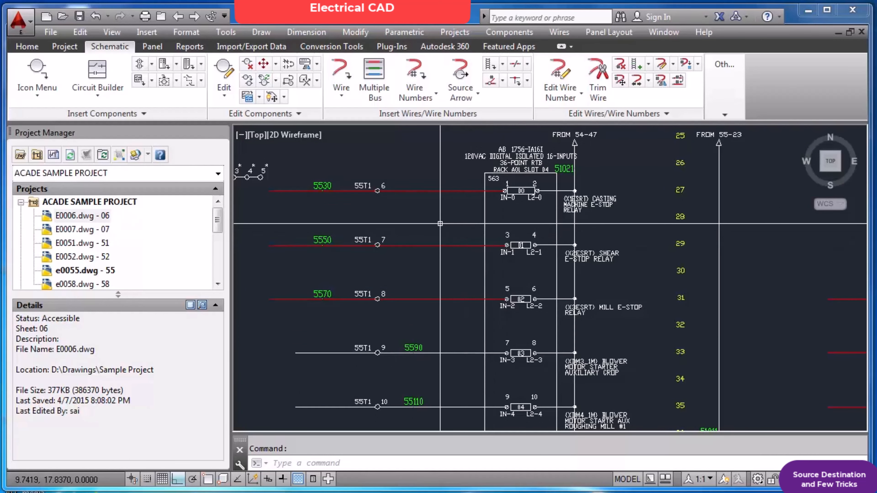
# Fit sheet 55 in view and examine the X1CR, X2CR and X3CR cobble detector zone inputs on terminals 16 to 18.
pyautogui.write('z')
pyautogui.press('Return')
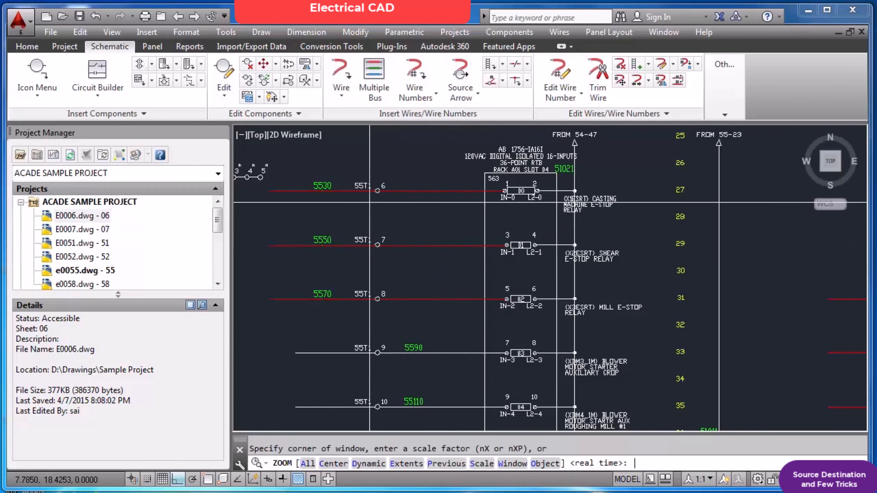
pyautogui.write('E')
pyautogui.press('Return')
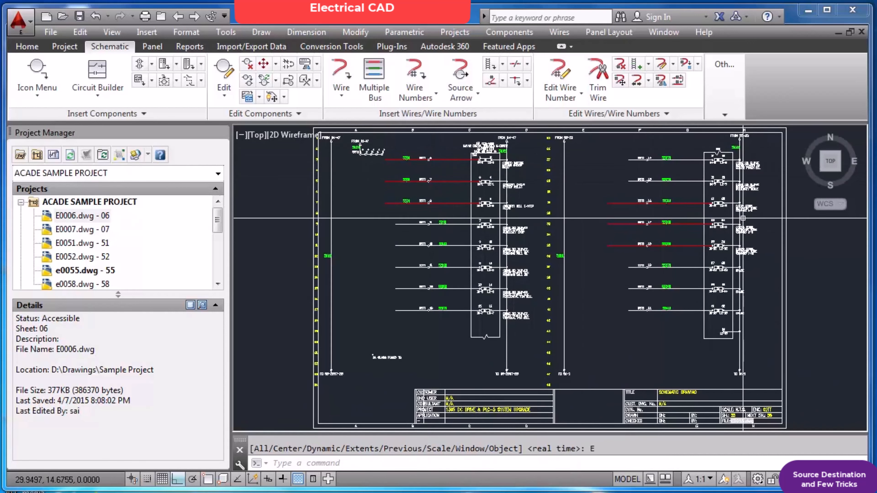
pyautogui.scroll(6, 743, 218)
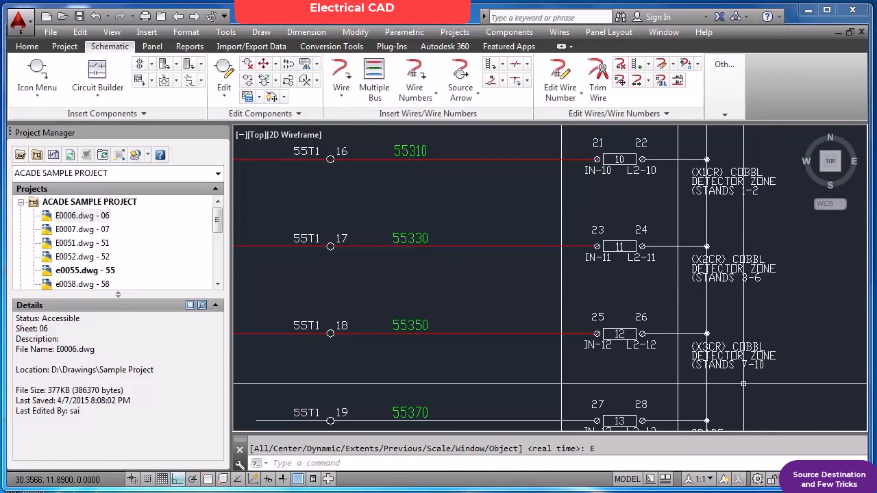
pyautogui.scroll(-3, 761, 365)
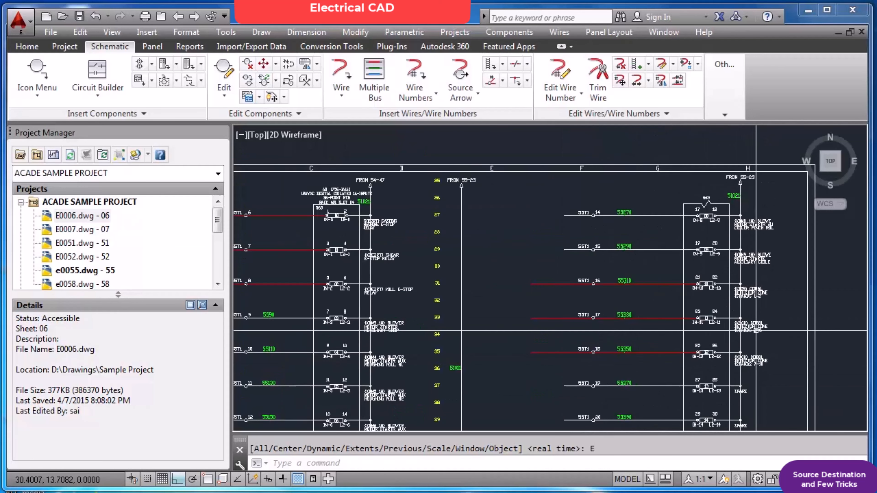
pyautogui.scroll(4, 757, 330)
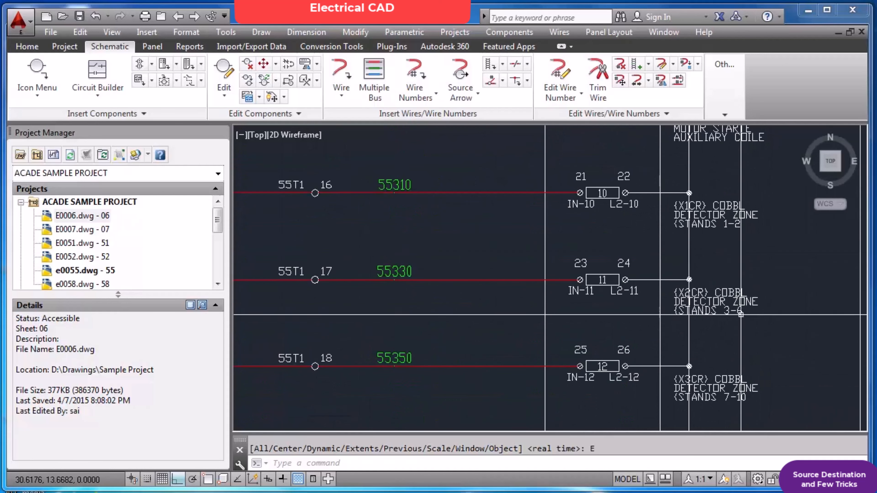
# Recheck the E-stop relay inputs on wires 5530, 5550 and 5570, finishing with the whole sheet in view.
pyautogui.scroll(-4, 740, 314)
pyautogui.scroll(3, 548, 302)
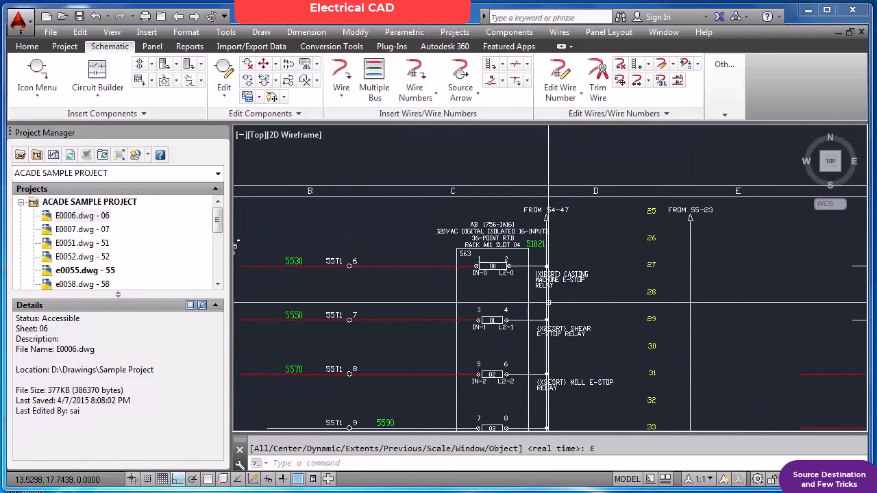
pyautogui.scroll(2, 548, 302)
pyautogui.scroll(-2, 566, 299)
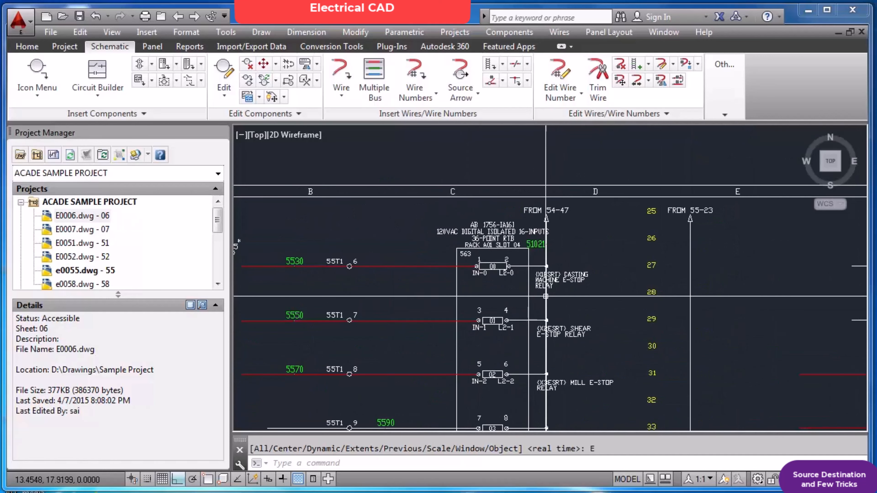
pyautogui.write('z')
pyautogui.press('Return')
pyautogui.write('e')
pyautogui.press('Return')
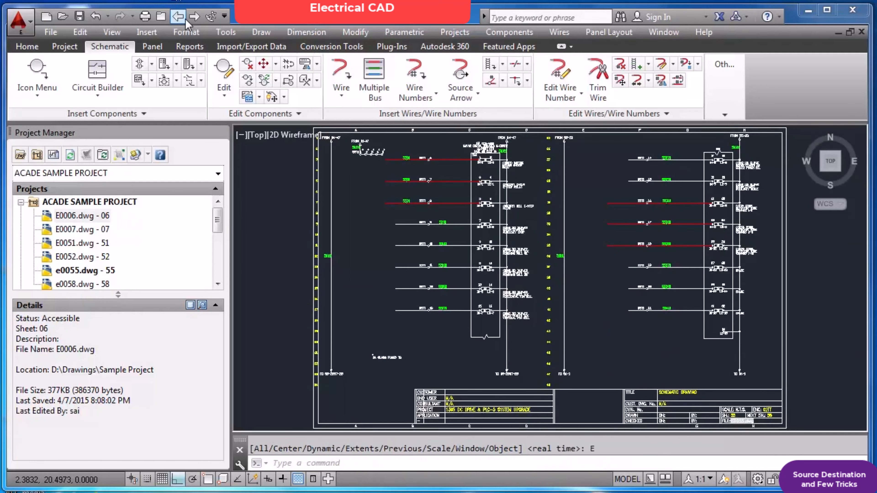
# Return to sheet 52 and examine relay coils 52CR1, 52CR2 and 52CR3 with their timers and contact cross-references.
pyautogui.click(178, 16)
pyautogui.scroll(3, 747, 176)
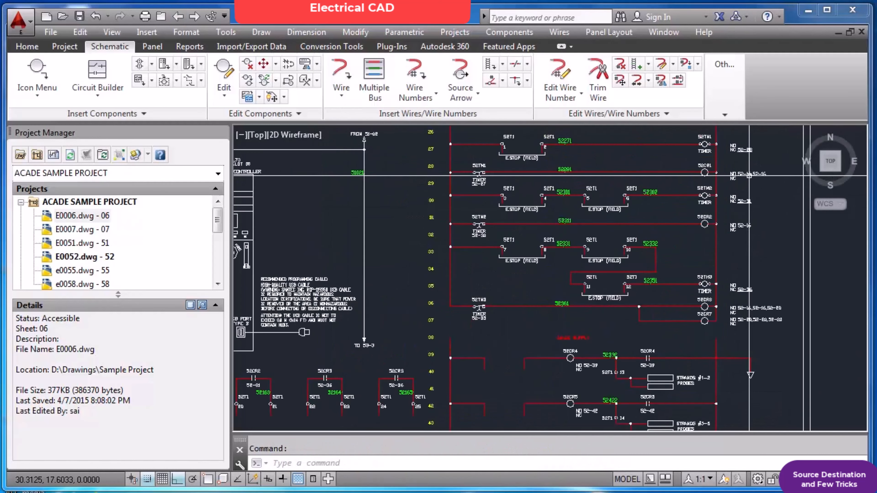
pyautogui.scroll(2, 746, 176)
pyautogui.scroll(-2, 661, 259)
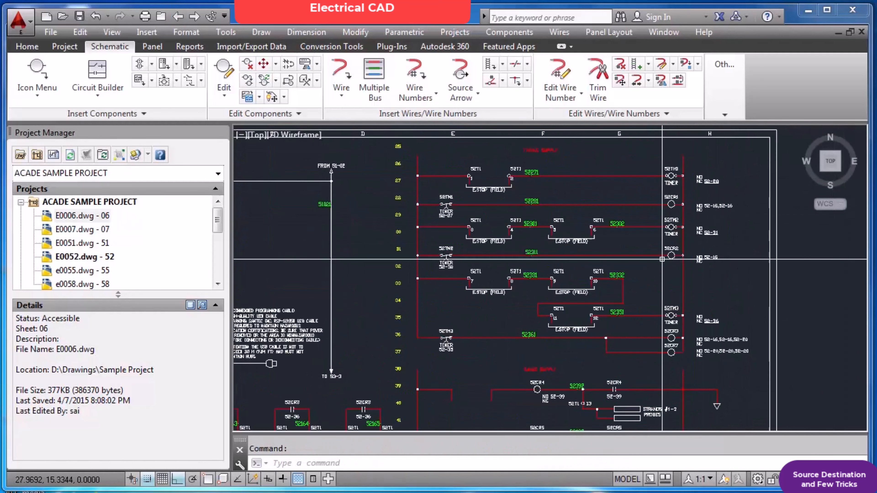
pyautogui.scroll(2, 718, 208)
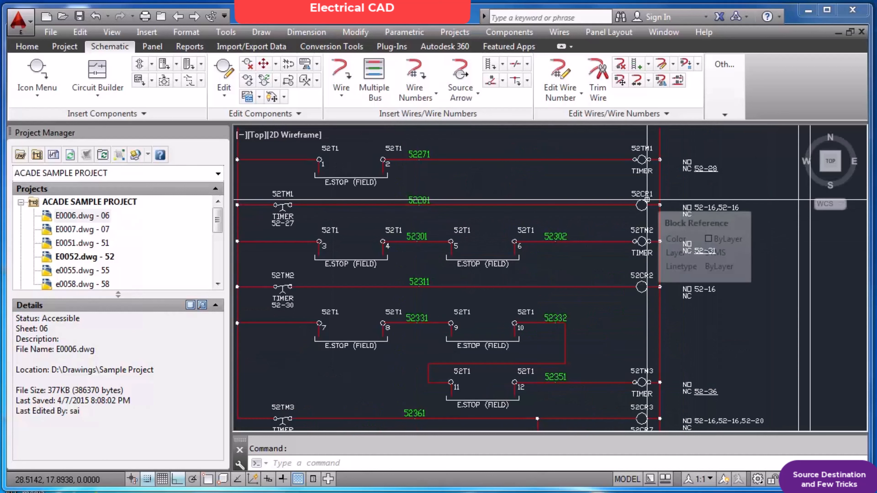
pyautogui.scroll(3, 647, 199)
pyautogui.scroll(-5, 631, 189)
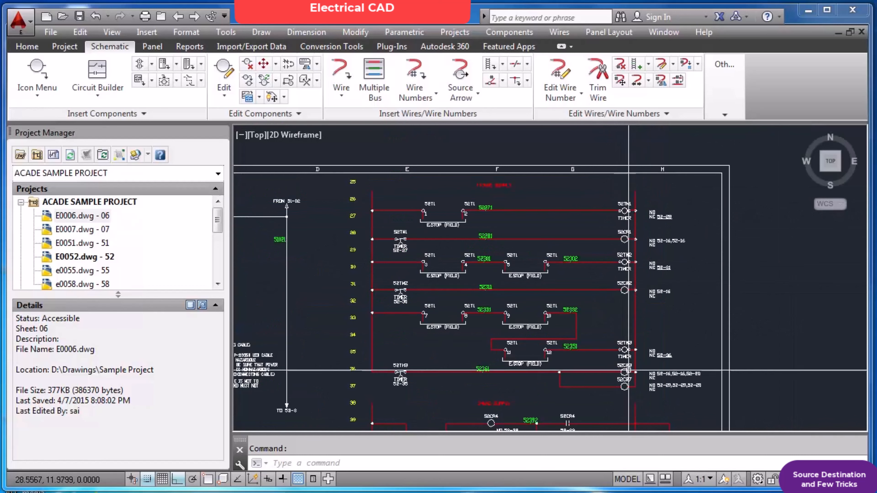
pyautogui.scroll(8, 626, 373)
pyautogui.scroll(-8, 590, 299)
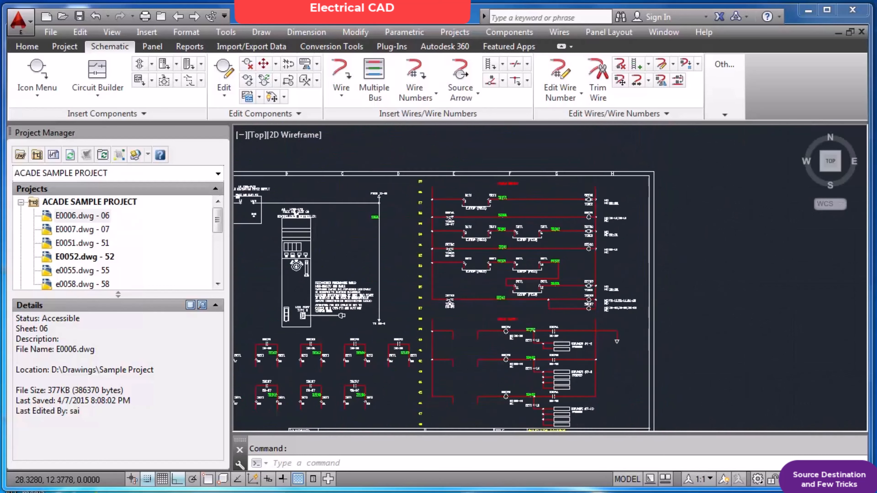
# Examine the 24VAC relay coils 52CR4, 52CR5 and 52CR6, finishing with all of sheet 52 in view.
pyautogui.scroll(5, 545, 341)
pyautogui.scroll(2, 477, 297)
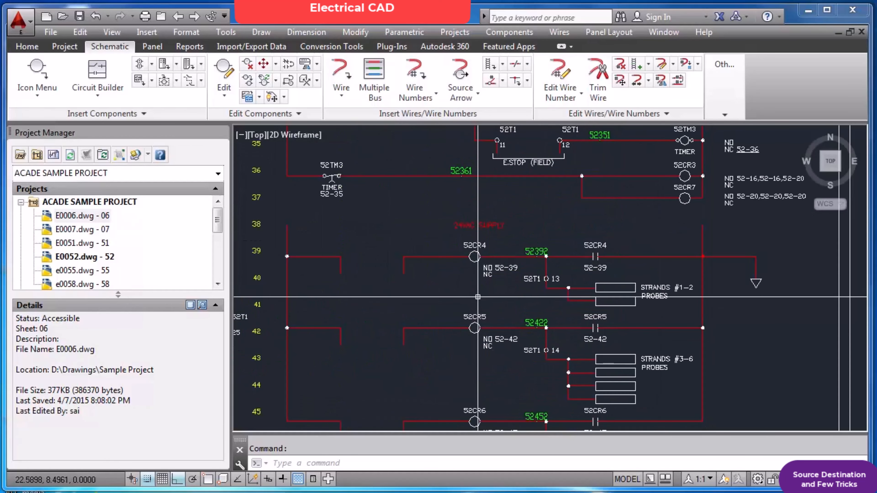
pyautogui.scroll(-3, 479, 285)
pyautogui.scroll(3, 486, 339)
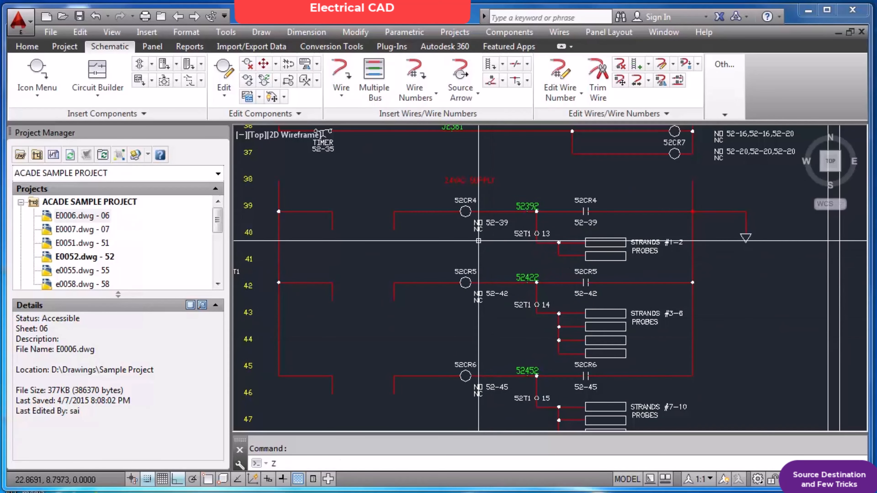
pyautogui.write('z')
pyautogui.press('Return')
pyautogui.write('e')
pyautogui.press('Return')
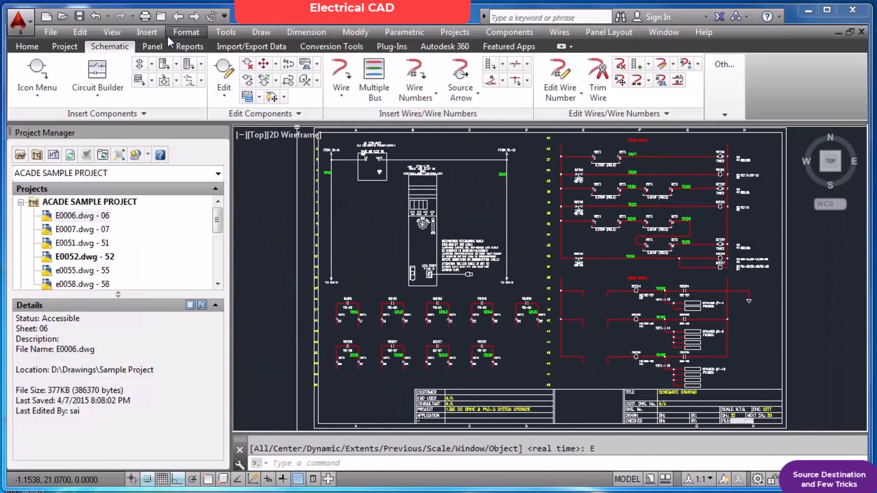
# Advance to sheet 55, review its digital input wiring and fit the whole drawing in view.
pyautogui.click(194, 17)
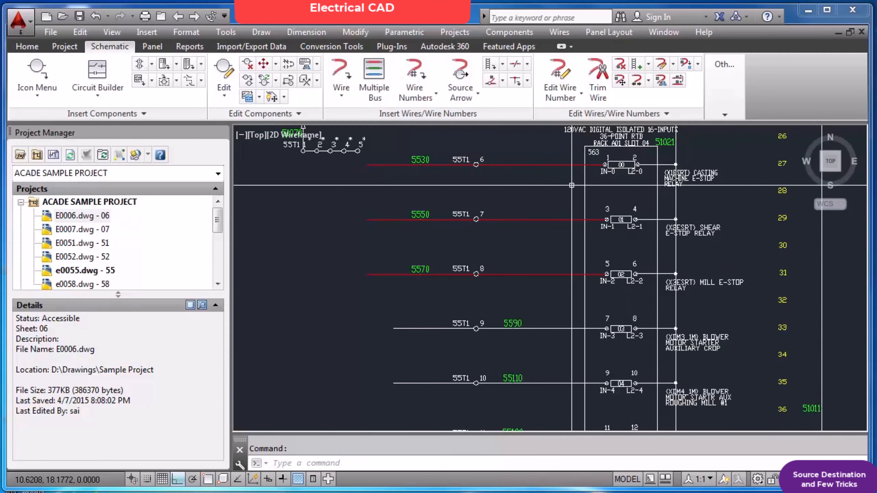
pyautogui.write('z')
pyautogui.press('Return')
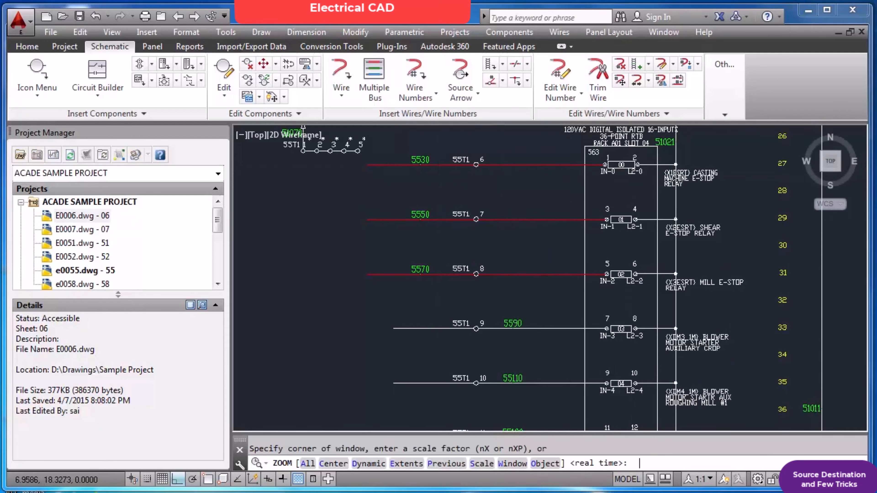
pyautogui.write('e')
pyautogui.press('Return')
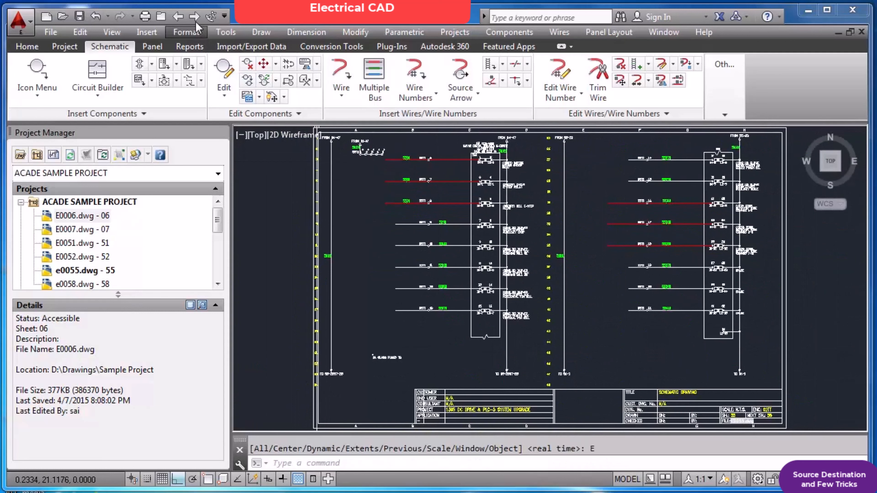
# Advance to sheet 58 and examine relay coils 58RL1 to 58RL5 and their contacts wired to the 58T1 terminals.
pyautogui.click(195, 16)
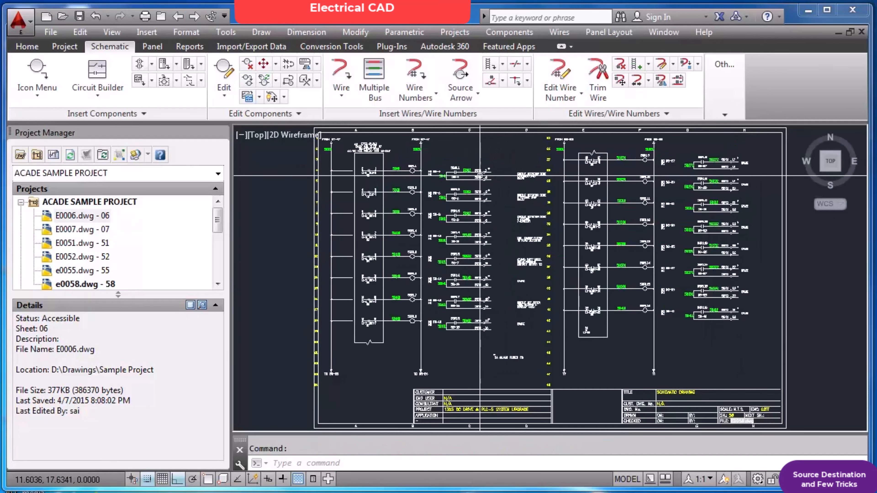
pyautogui.scroll(4, 355, 149)
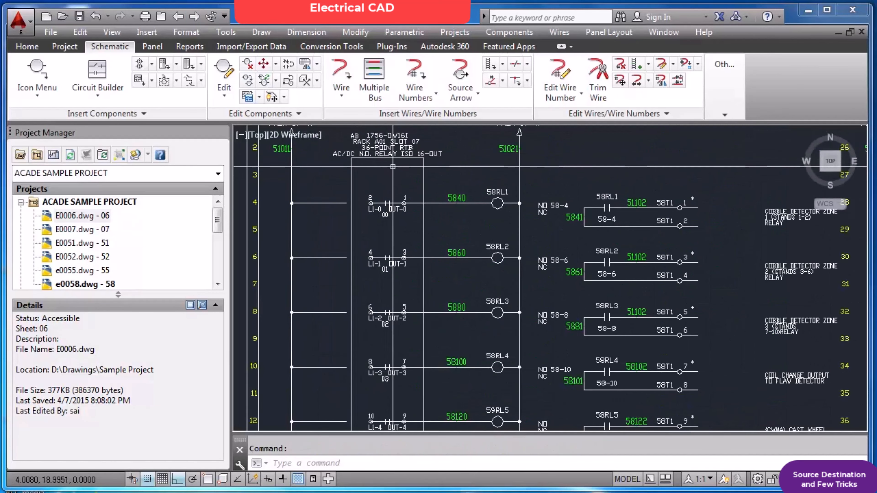
pyautogui.scroll(2, 393, 167)
pyautogui.scroll(-4, 394, 166)
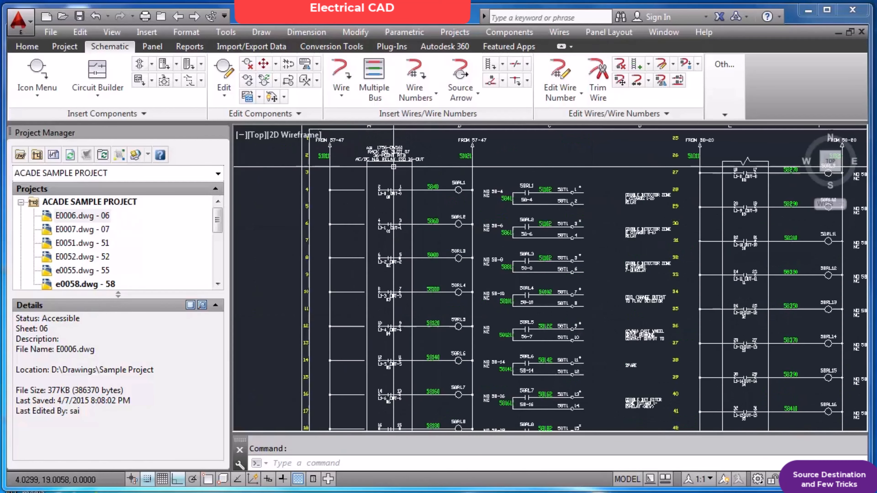
pyautogui.scroll(1, 613, 220)
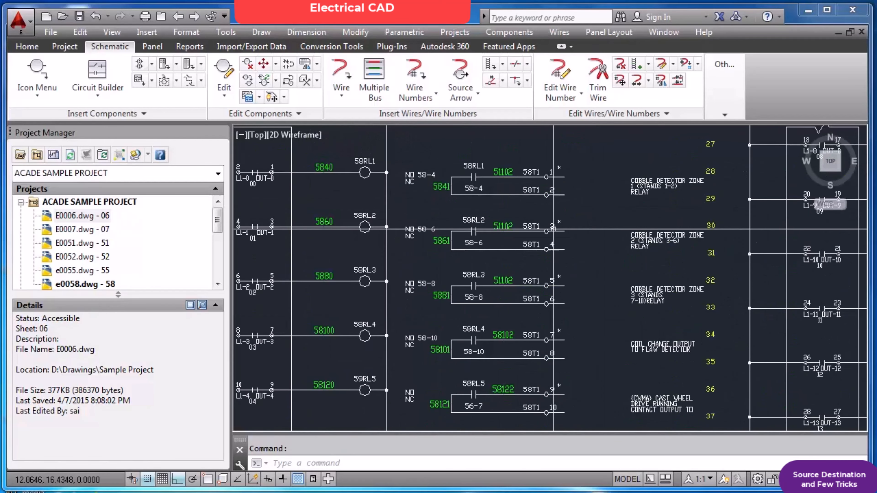
pyautogui.scroll(-1, 554, 231)
pyautogui.scroll(4, 552, 273)
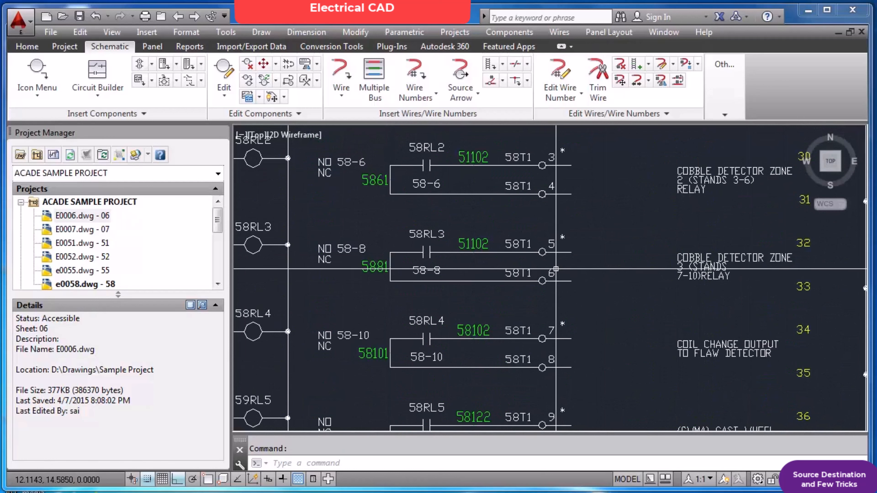
pyautogui.scroll(-4, 556, 268)
pyautogui.scroll(4, 528, 223)
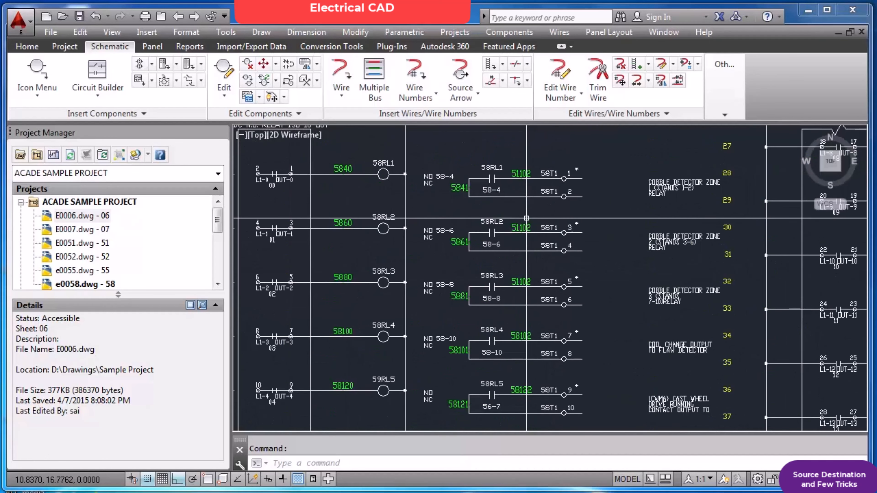
pyautogui.scroll(1, 665, 198)
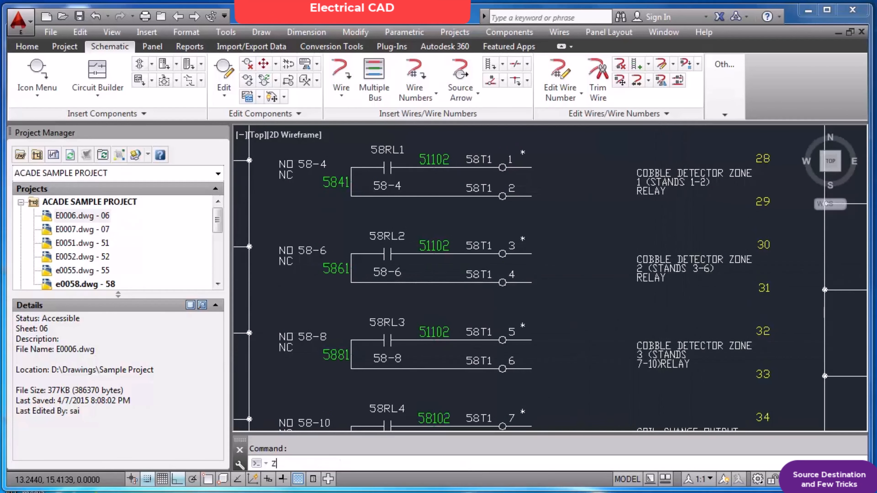
# Fit all of sheet 58 in view and switch back to sheet 52 without saving changes.
pyautogui.write('z')
pyautogui.press('Return')
pyautogui.write('e')
pyautogui.press('Return')
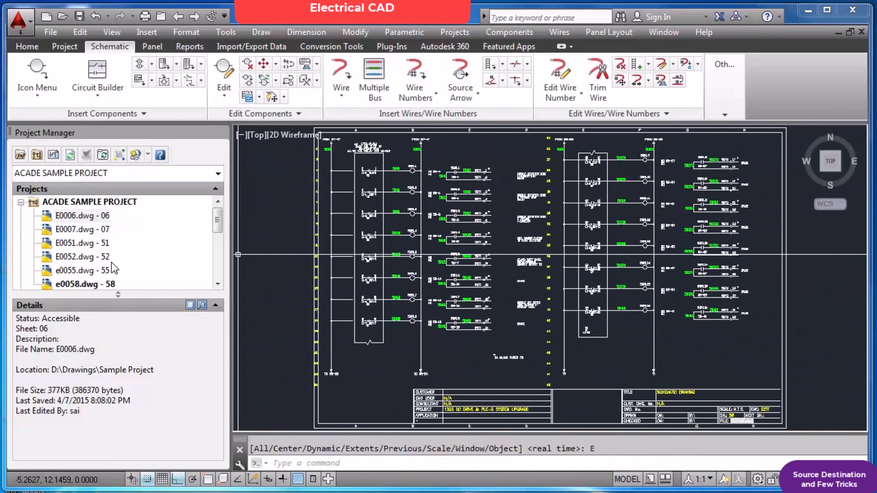
pyautogui.doubleClick(106, 261)
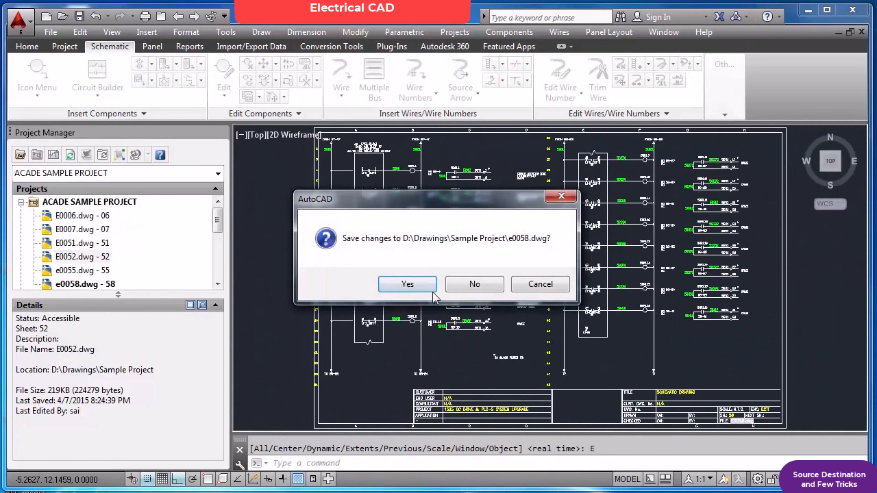
pyautogui.click(470, 290)
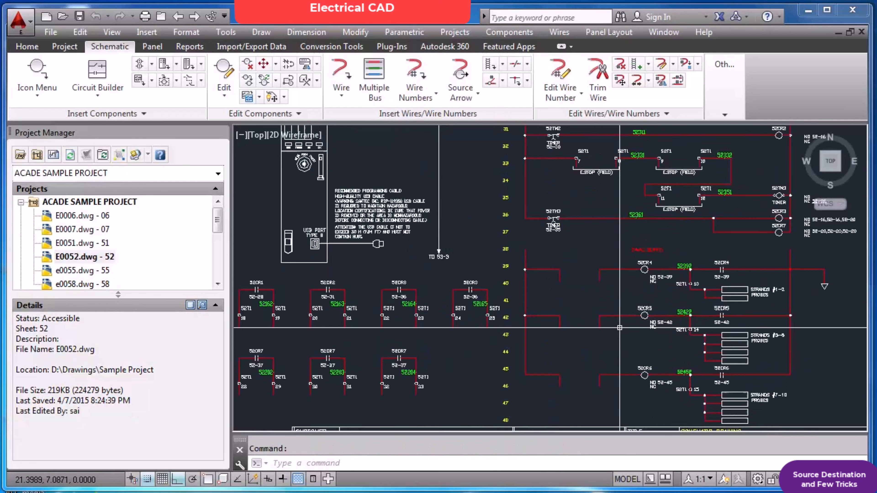
# Examine the open wire ends feeding relay coils 52CR4, 52CR5 and 52CR6 at lines 39 to 46 of sheet 52.
pyautogui.scroll(2, 596, 292)
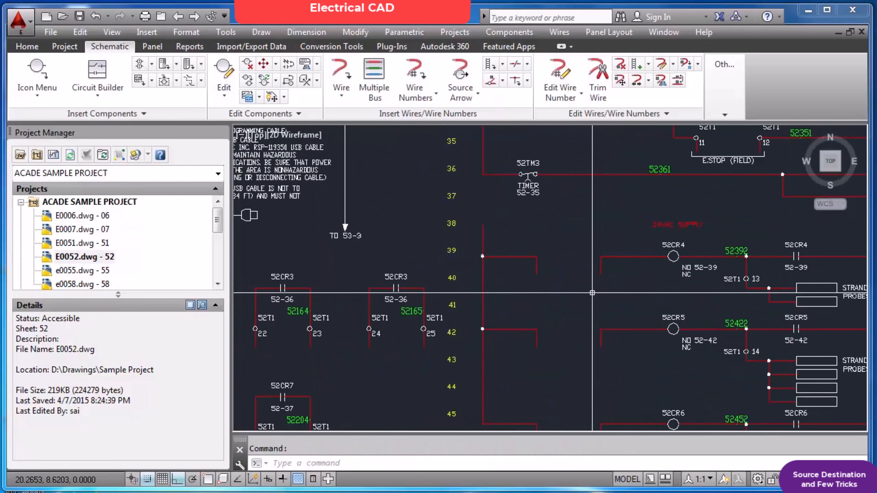
pyautogui.scroll(-3, 566, 277)
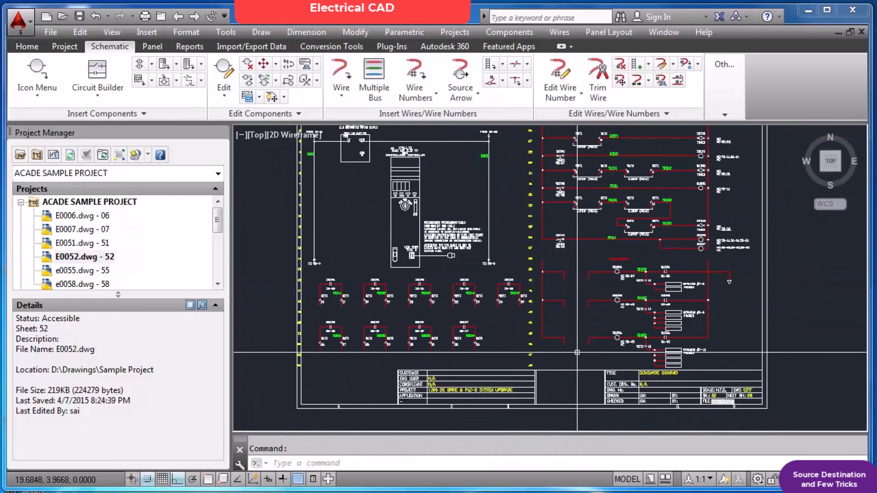
pyautogui.scroll(3, 578, 348)
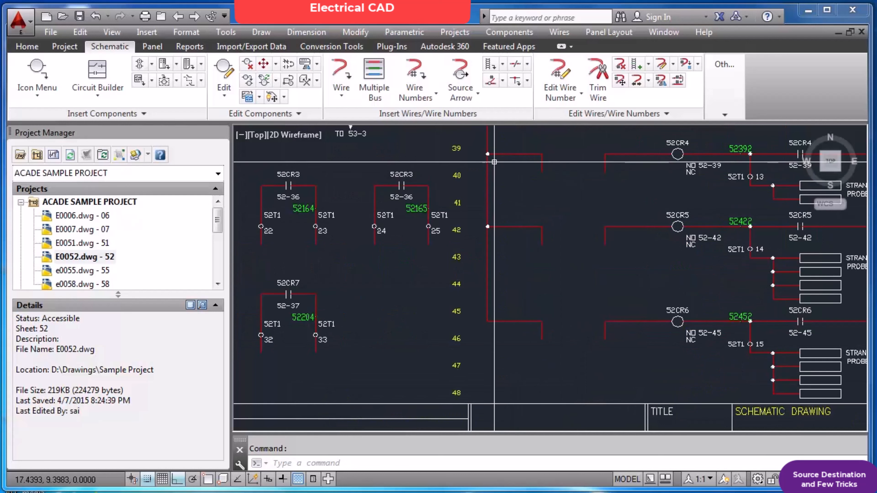
pyautogui.scroll(-3, 494, 159)
pyautogui.scroll(4, 501, 144)
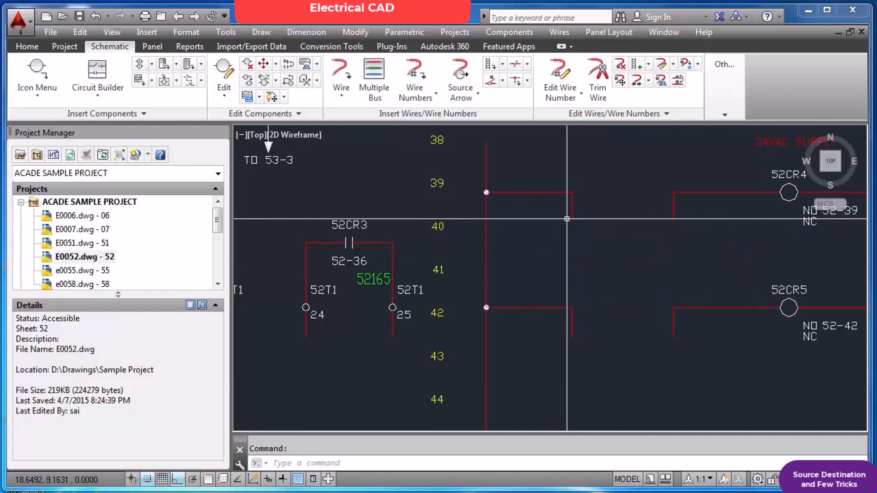
pyautogui.click(557, 176)
pyautogui.press('Escape')
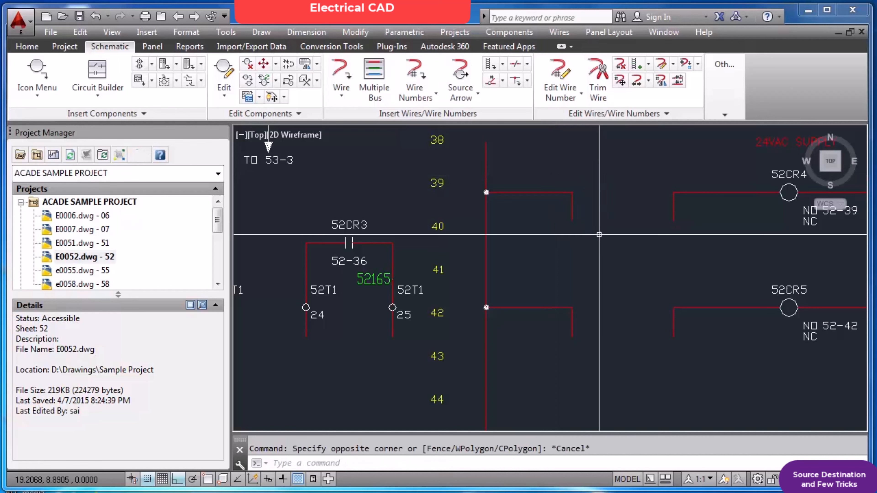
# Switch to sheet 58 without saving sheet 52 and examine the 58RL1 and 58RL2 contacts wired to 58T1 terminals 1 to 4.
pyautogui.doubleClick(107, 283)
pyautogui.doubleClick(112, 258)
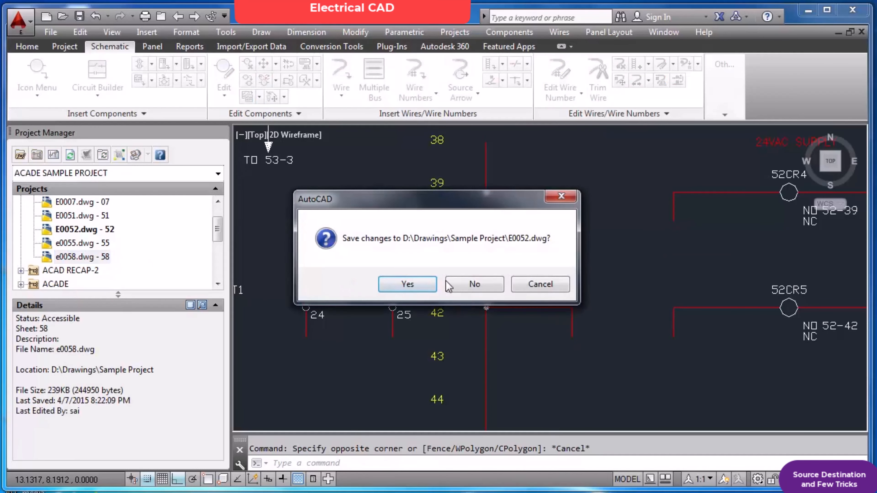
pyautogui.click(473, 284)
pyautogui.scroll(6, 491, 158)
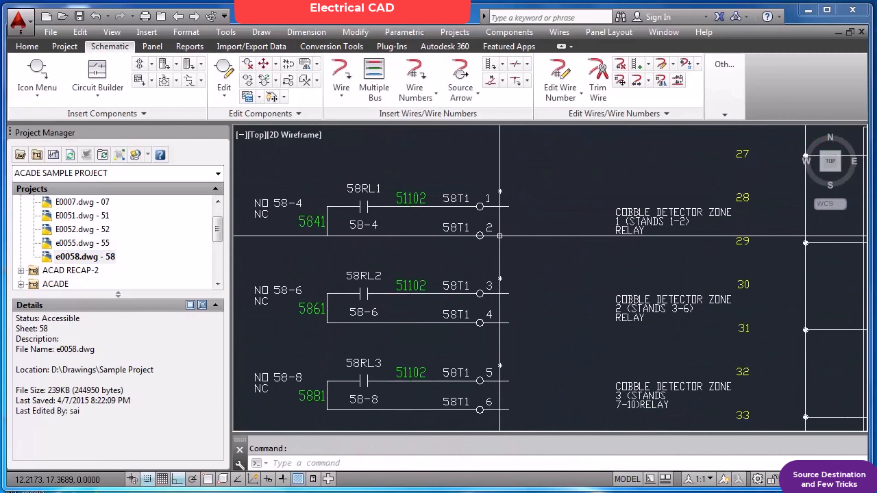
pyautogui.scroll(2, 512, 224)
pyautogui.click(386, 203)
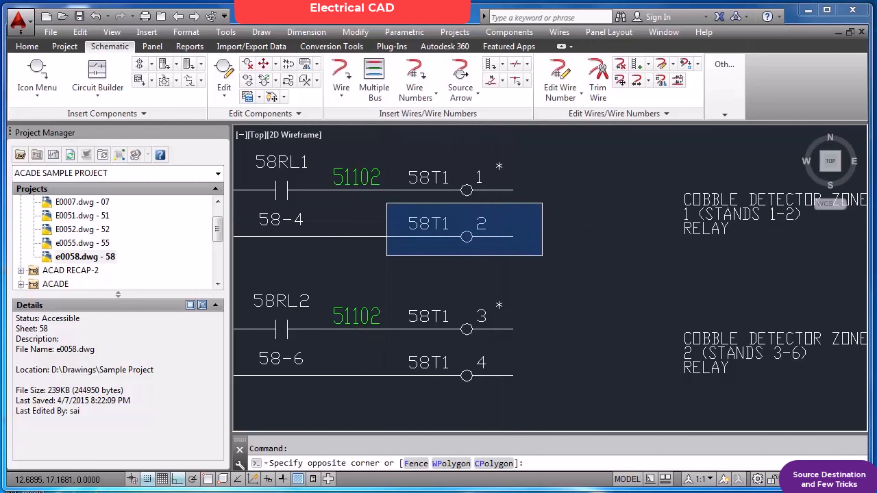
pyautogui.press('Escape')
pyautogui.scroll(-2, 415, 224)
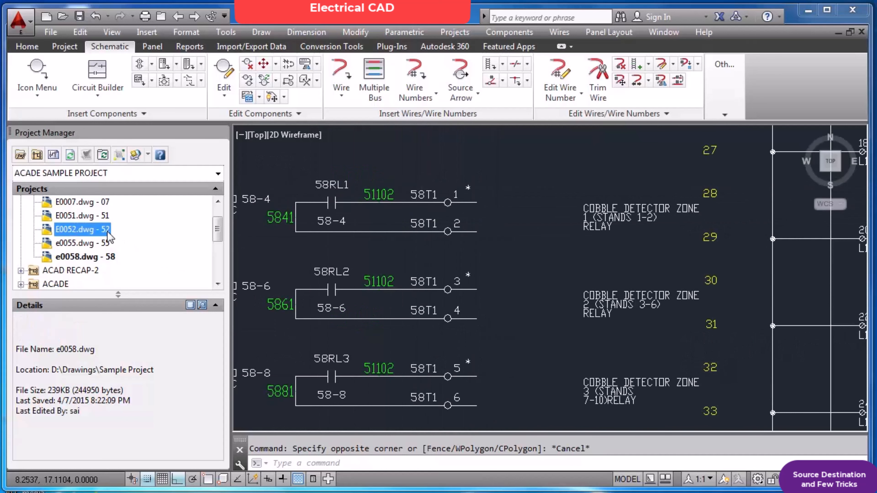
# Reopen sheet 52 without saving sheet 58 and examine both open wire ends across the gap before coil 52CR4 at line 39.
pyautogui.doubleClick(83, 229)
pyautogui.click(474, 284)
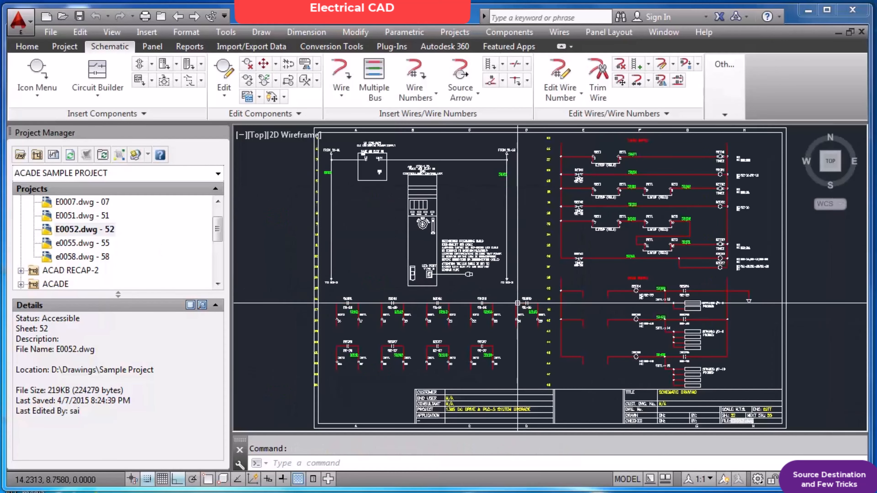
pyautogui.scroll(5, 557, 281)
pyautogui.click(519, 254)
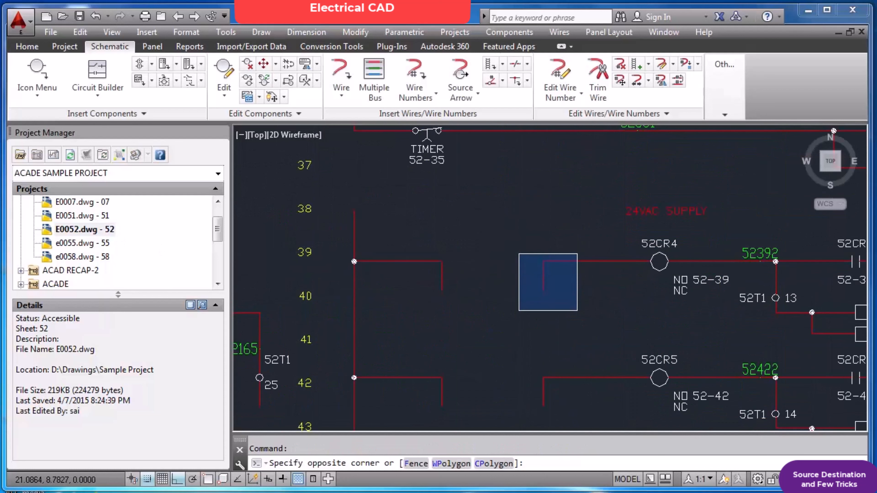
pyautogui.press('Escape')
pyautogui.click(417, 248)
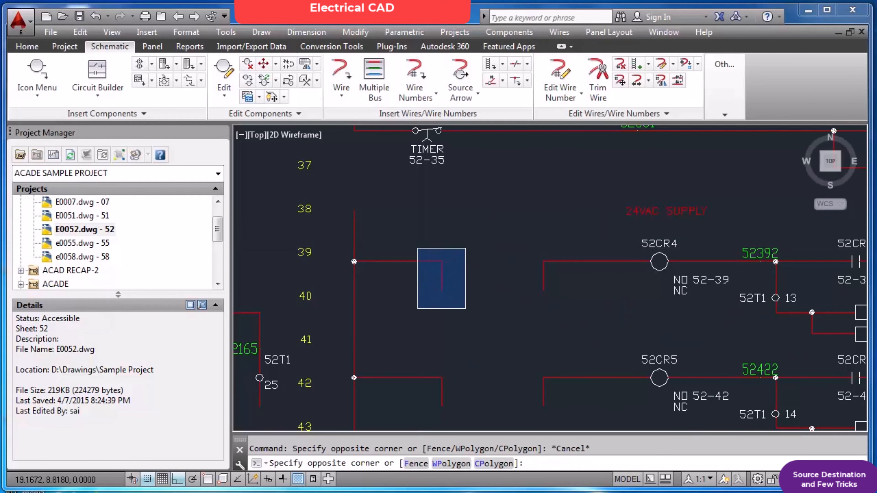
pyautogui.click(465, 309)
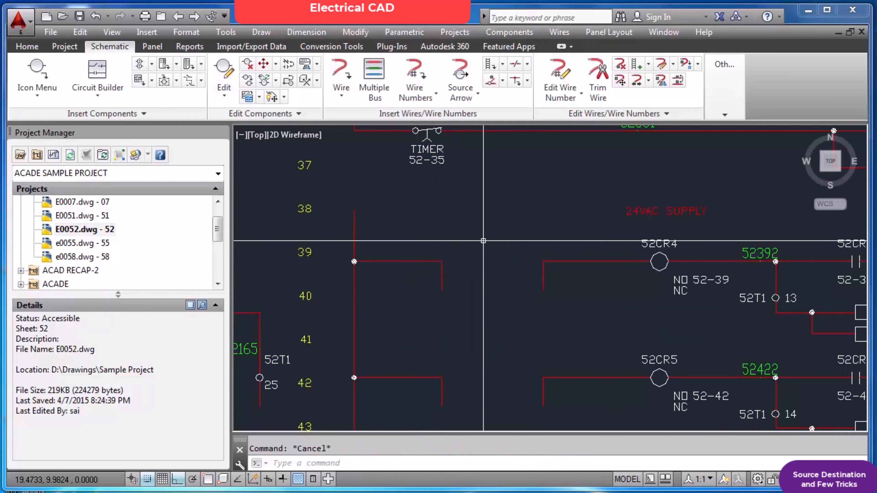
pyautogui.click(490, 242)
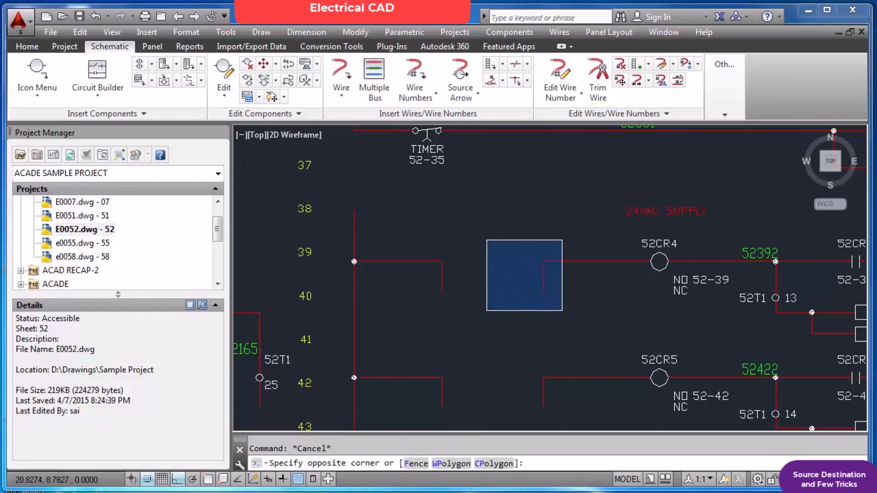
pyautogui.press('Escape')
# Go to sheet 58 again, discarding sheet 52 changes, and compare coils 58RL1 to 58RL3 with their contact cross-references 58-4, 58-6 and 58-8.
pyautogui.doubleClick(108, 258)
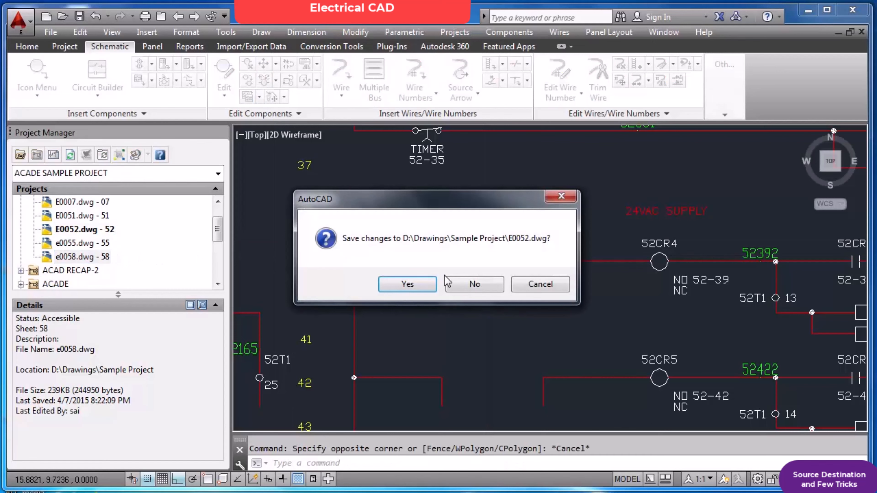
pyautogui.click(468, 284)
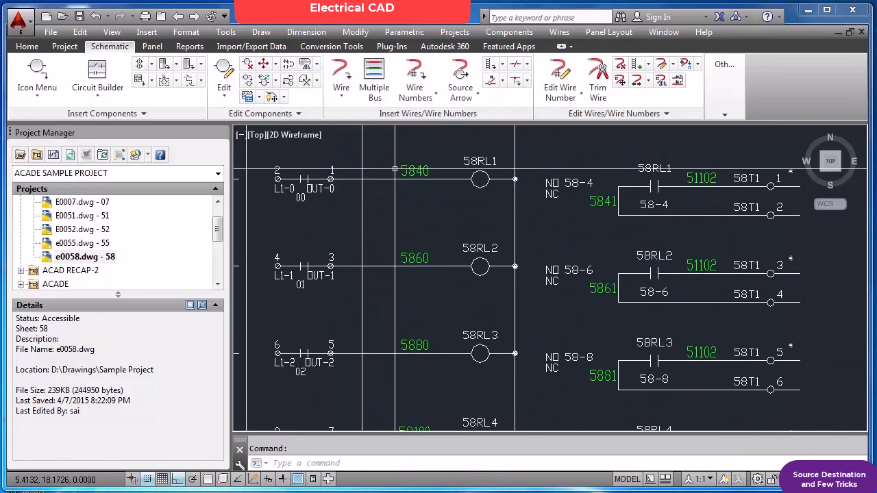
pyautogui.scroll(-2, 394, 169)
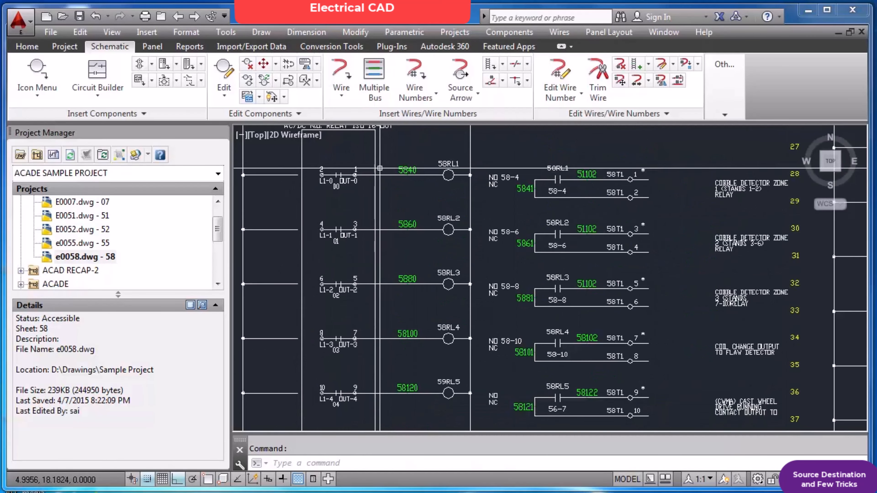
pyautogui.scroll(2, 535, 177)
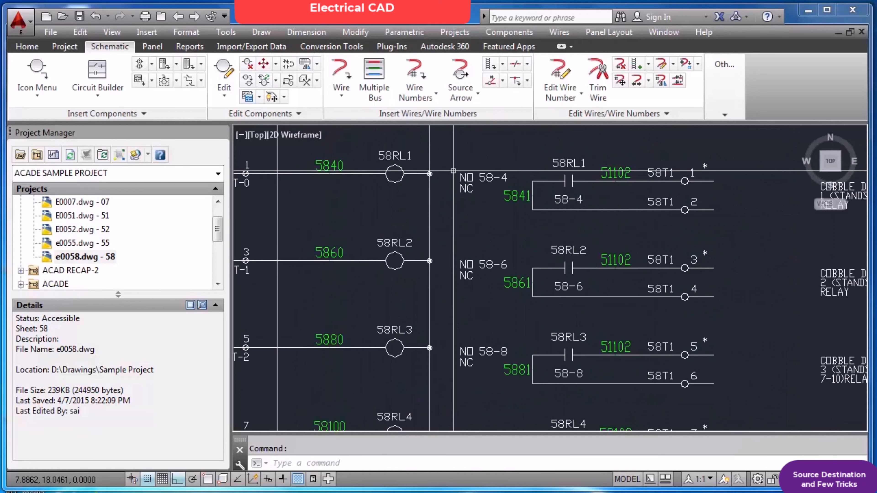
pyautogui.scroll(-4, 453, 171)
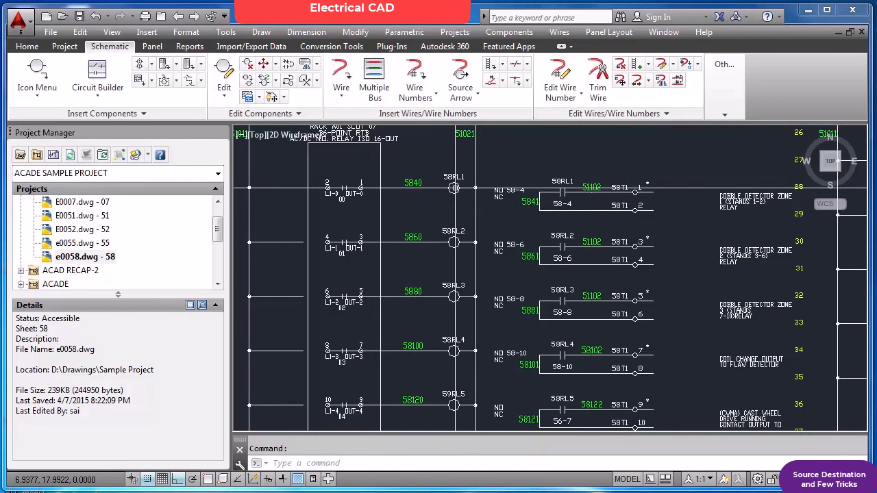
pyautogui.scroll(2, 454, 188)
pyautogui.scroll(-2, 451, 186)
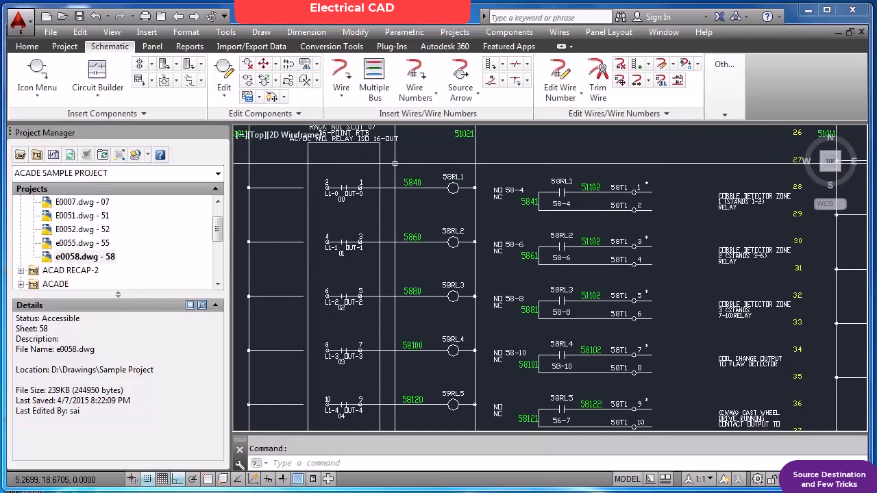
pyautogui.scroll(2, 453, 182)
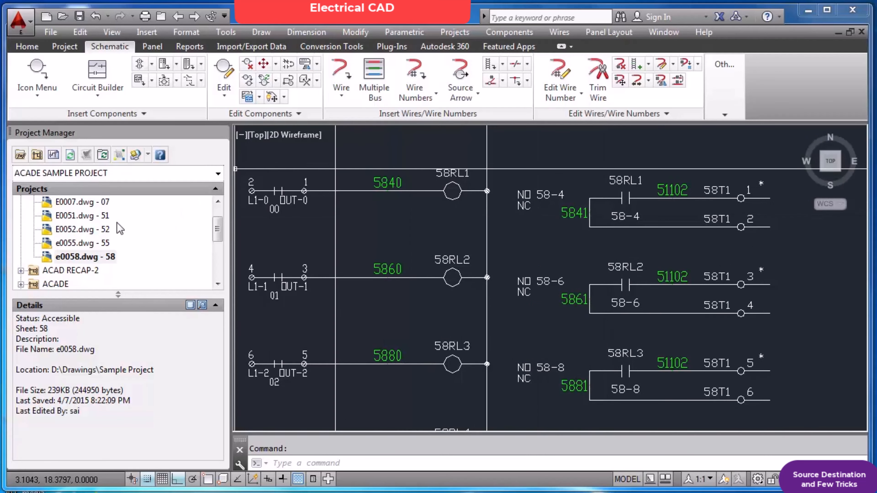
# Return to sheet 52 without saving sheet 58 and review the 24VAC supply circuit around coils 52CR4 and 52CR5 and their contacts.
pyautogui.doubleClick(107, 229)
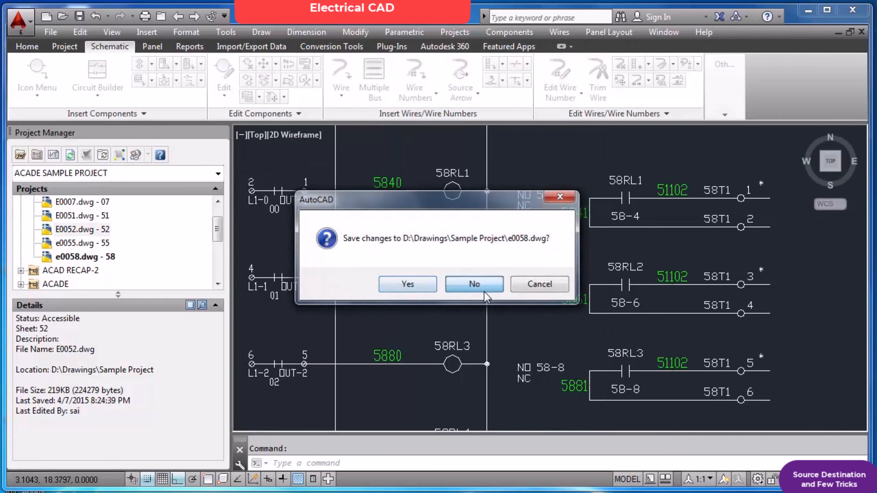
pyautogui.click(485, 292)
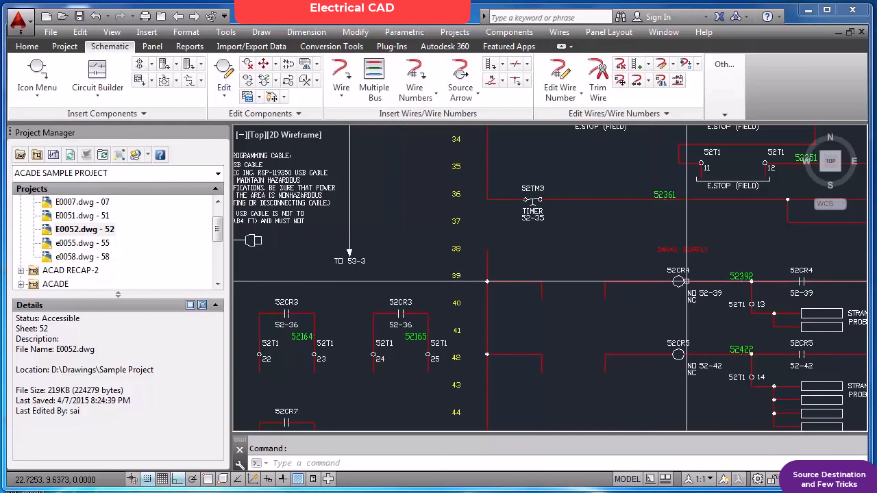
pyautogui.scroll(4, 686, 282)
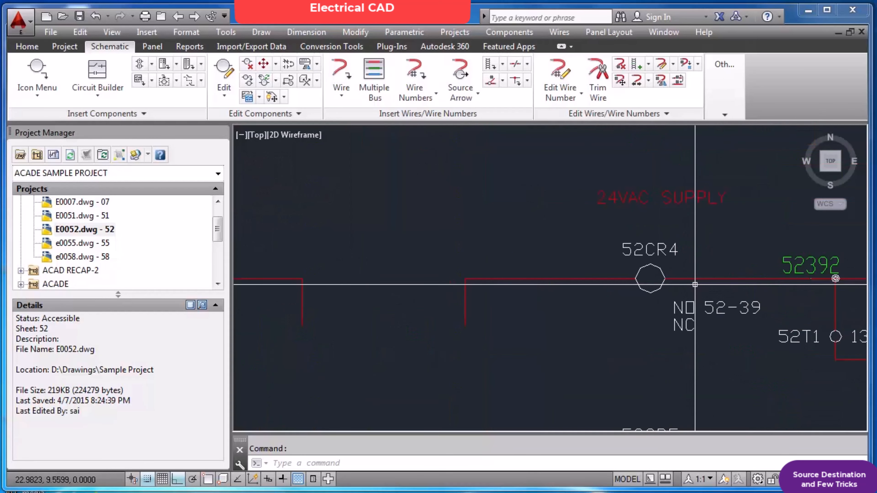
pyautogui.scroll(-2, 695, 284)
pyautogui.scroll(-2, 665, 286)
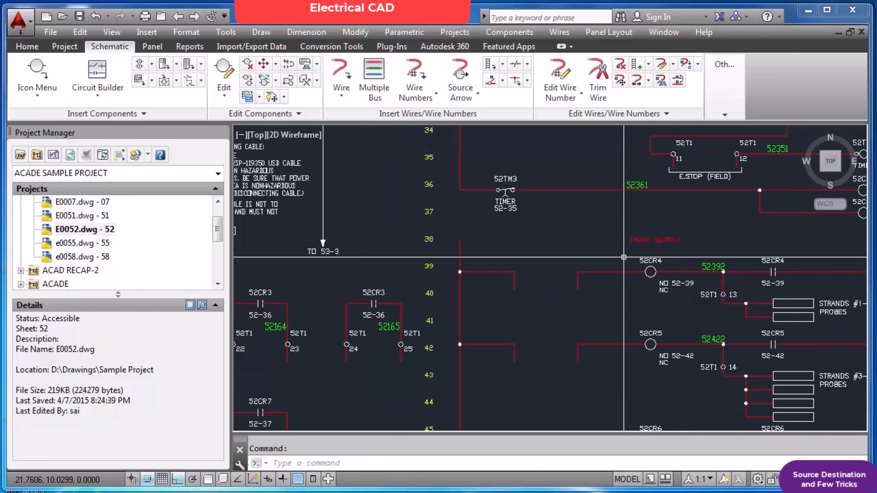
pyautogui.scroll(-2, 593, 269)
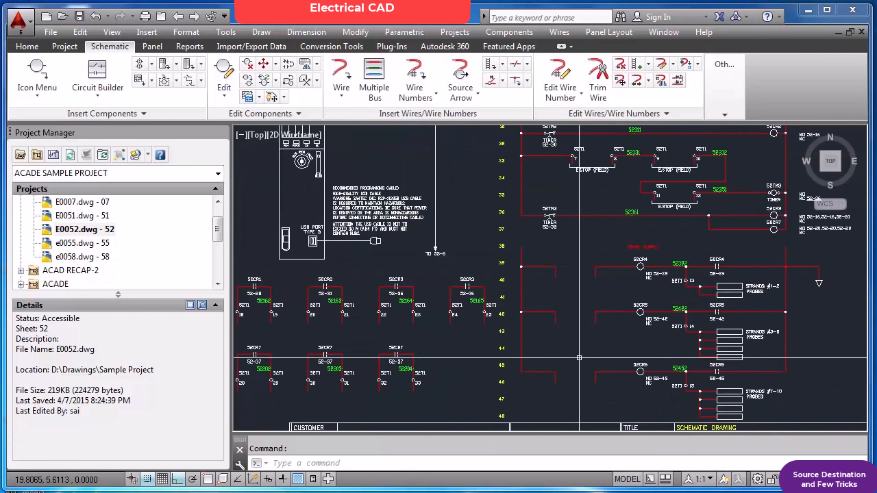
pyautogui.scroll(-2, 578, 338)
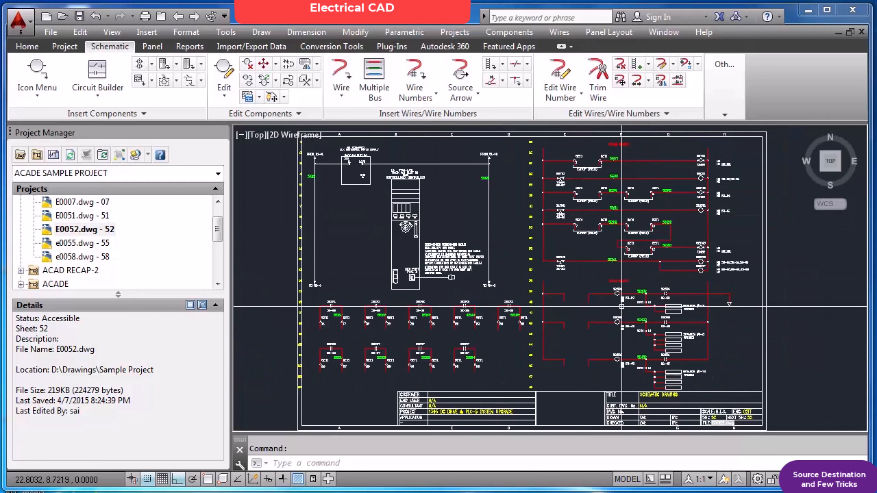
pyautogui.scroll(2, 608, 310)
pyautogui.scroll(2, 627, 304)
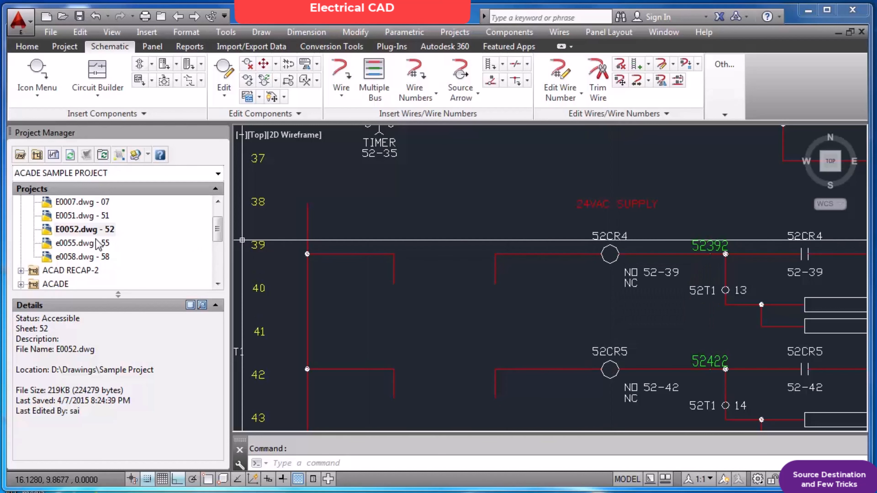
# Open sheet 55 without saving sheet 52 and examine the cobble detector inputs IN-10 and IN-11 with their X1CR and X2CR descriptions.
pyautogui.doubleClick(82, 243)
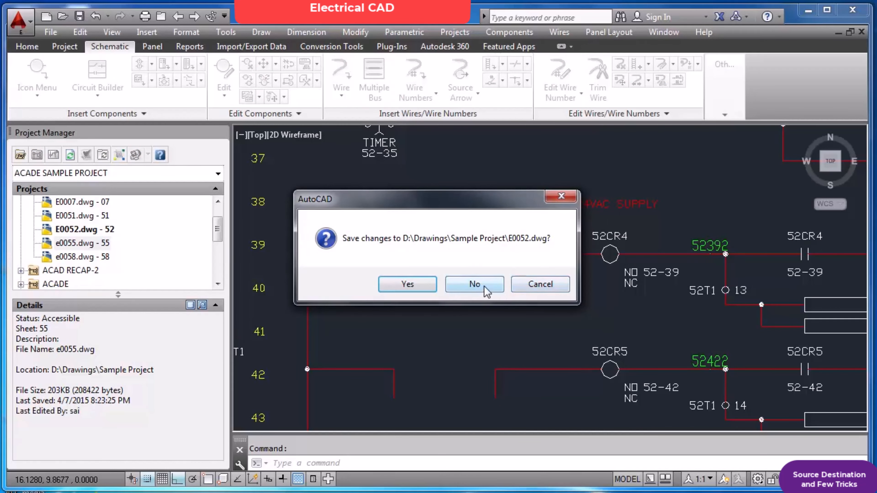
pyautogui.click(475, 284)
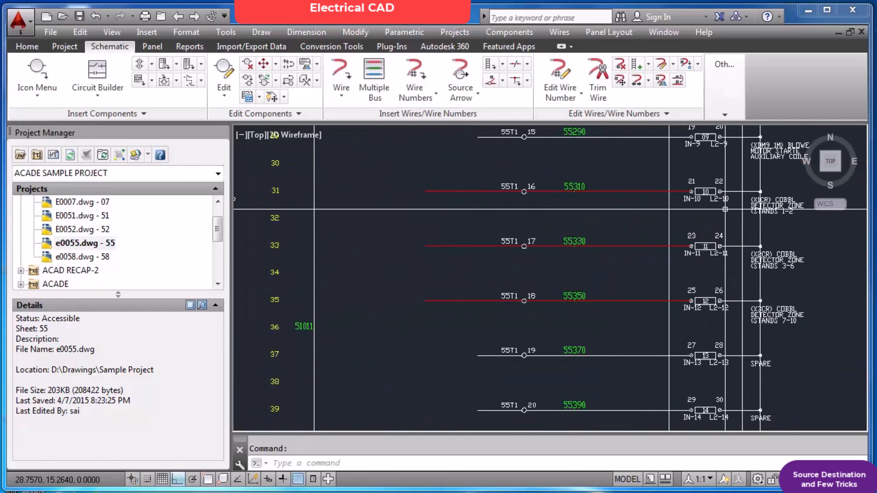
pyautogui.scroll(-2, 794, 213)
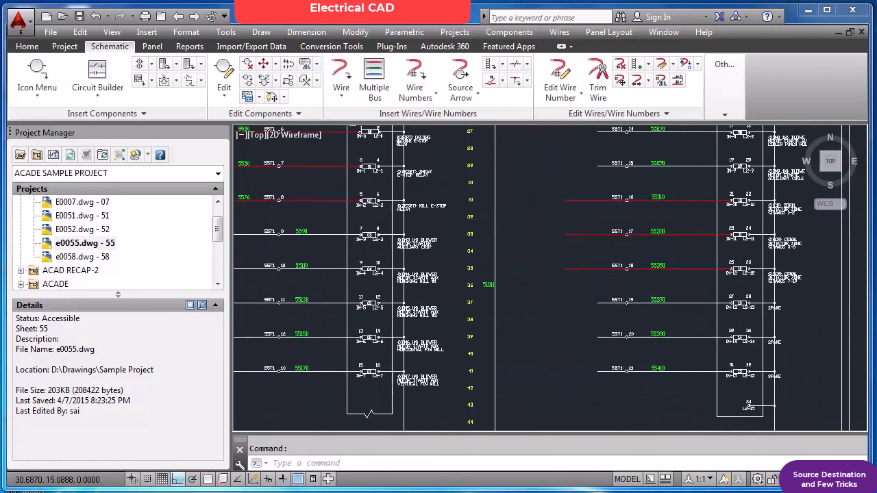
pyautogui.scroll(6, 788, 215)
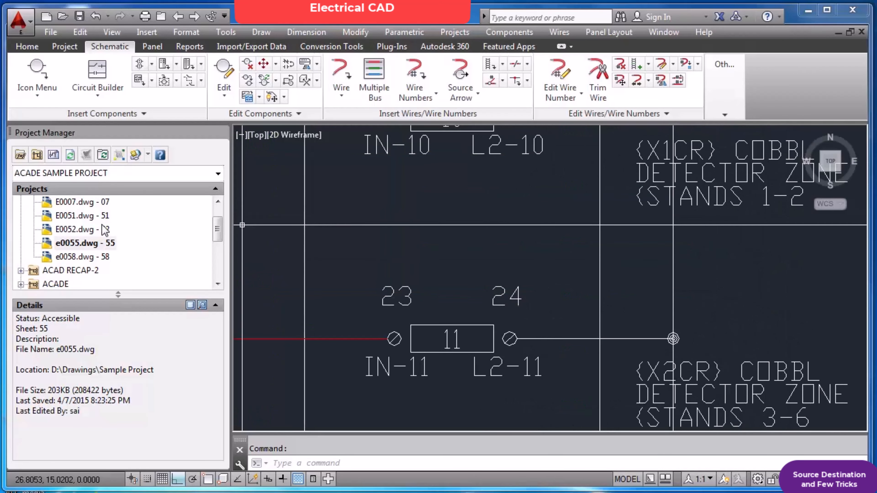
# Reopen sheet 52 without saving sheet 55, inspect the 24VAC supply circuits of coils 52CR4 to 52CR6, and restore the full sheet view.
pyautogui.doubleClick(83, 229)
pyautogui.click(476, 282)
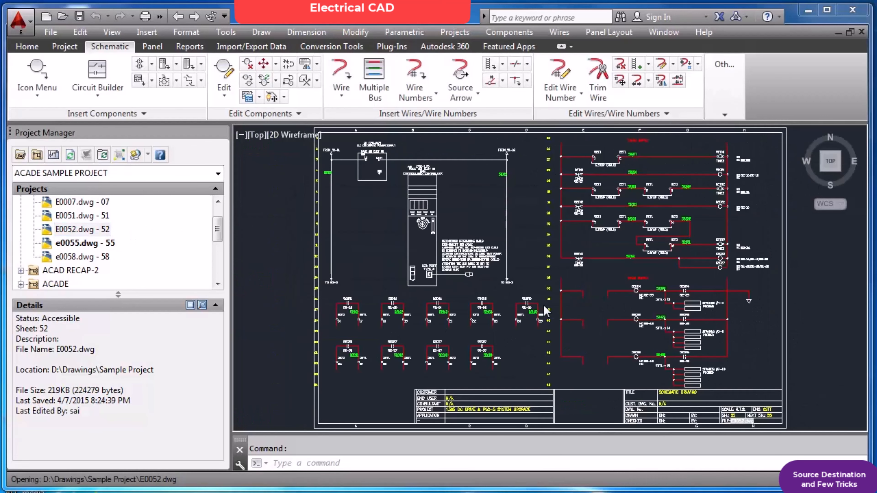
pyautogui.scroll(8, 721, 307)
pyautogui.scroll(-3, 781, 288)
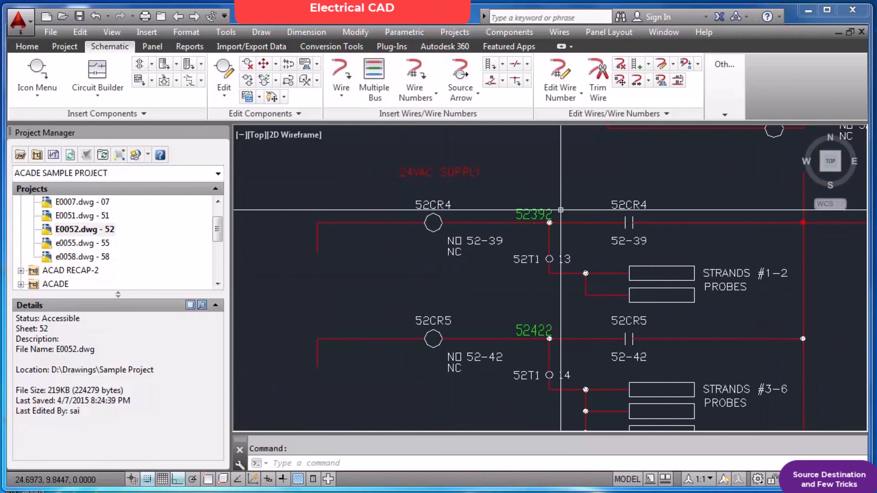
pyautogui.scroll(-4, 561, 209)
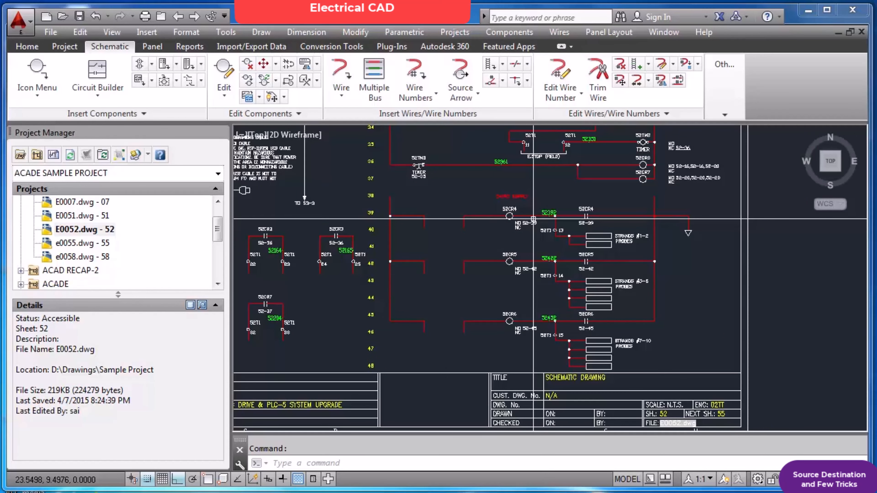
pyautogui.write('z')
pyautogui.press('Return')
pyautogui.write('e')
pyautogui.press('Return')
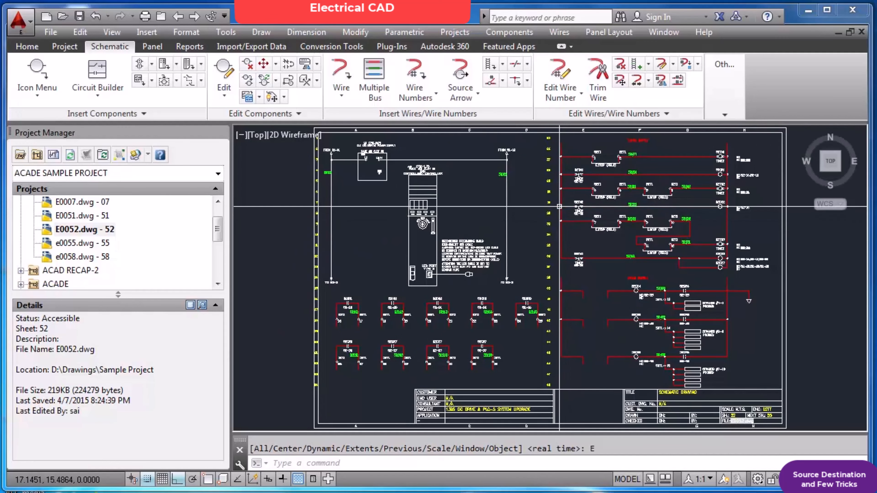
# Go back through sheet 51 to sheet 07 and examine the open wire ends below terminals 7T1-1 and 7T1-2.
pyautogui.click(178, 19)
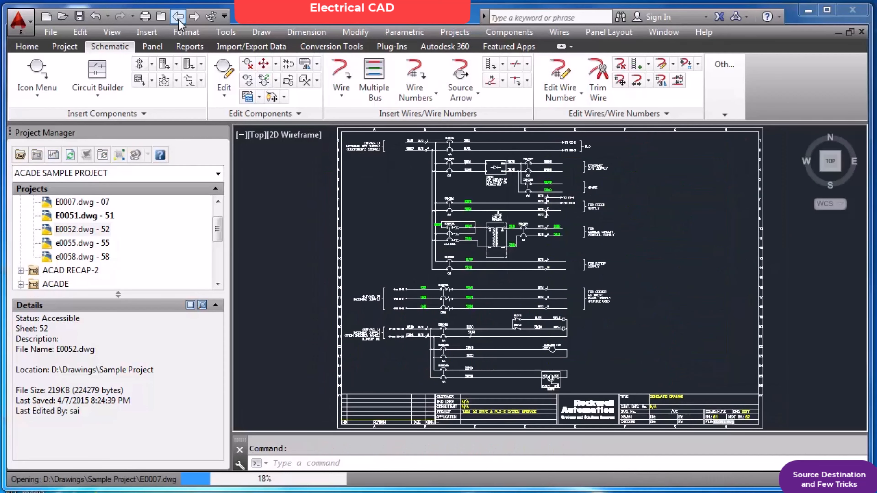
pyautogui.click(178, 19)
pyautogui.scroll(5, 541, 229)
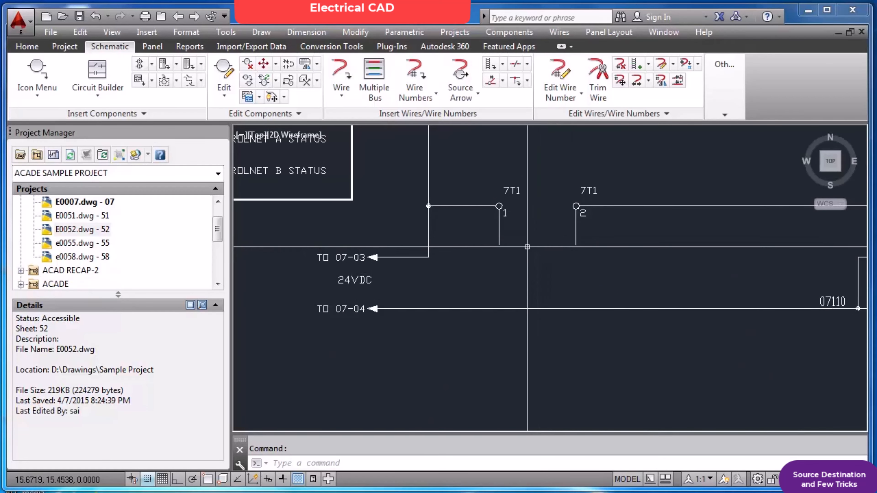
pyautogui.scroll(-5, 492, 219)
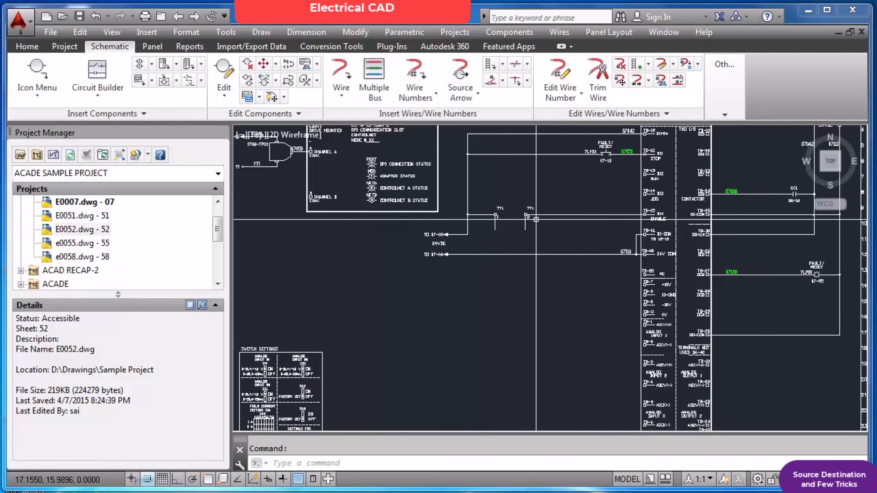
pyautogui.moveTo(537, 226)
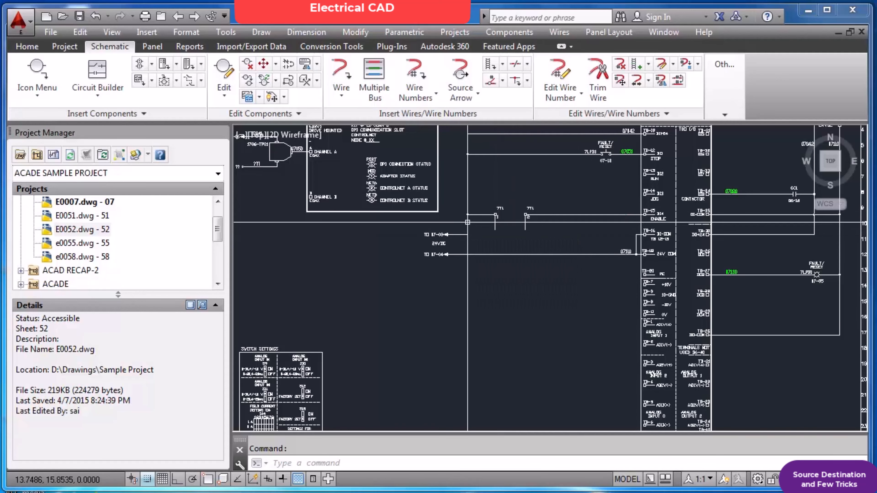
# Return to sheet 52 and inspect how the E.STOP (FIELD) brackets join the open 52T1 terminal pairs at lines 27 and 30.
pyautogui.click(194, 17)
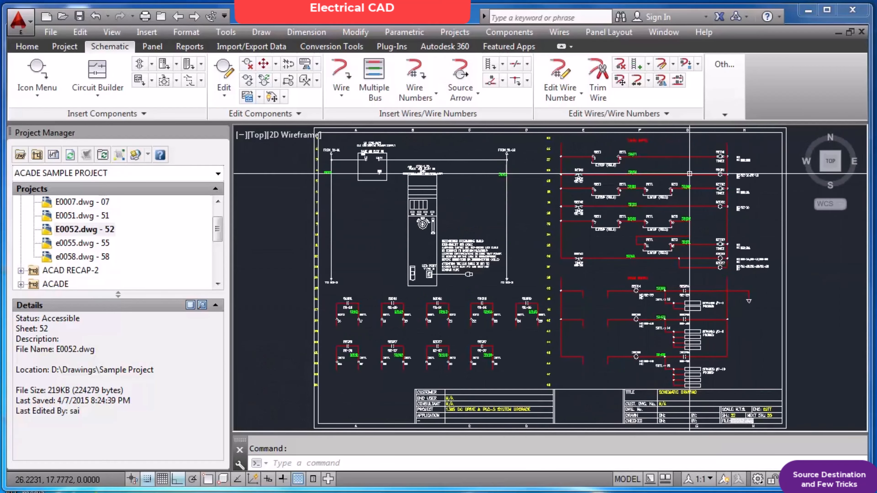
pyautogui.scroll(3, 621, 154)
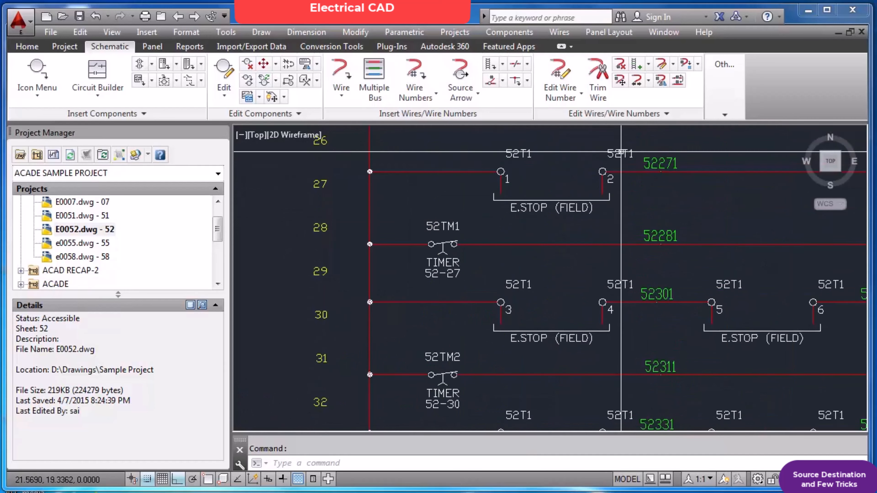
pyautogui.scroll(-3, 570, 215)
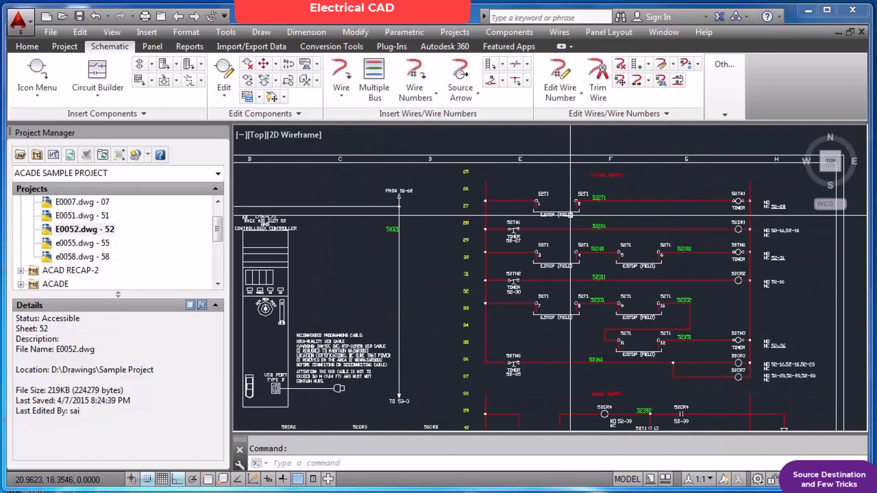
pyautogui.scroll(2, 570, 215)
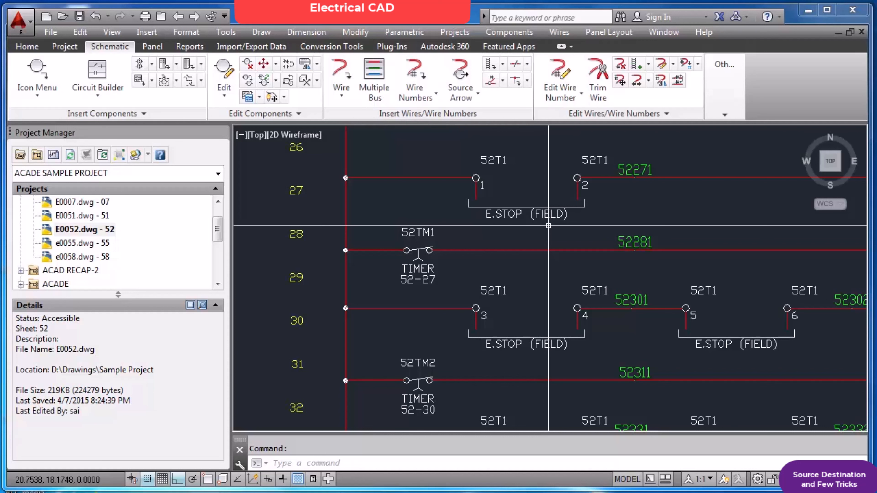
pyautogui.scroll(-2, 549, 226)
pyautogui.scroll(-2, 548, 226)
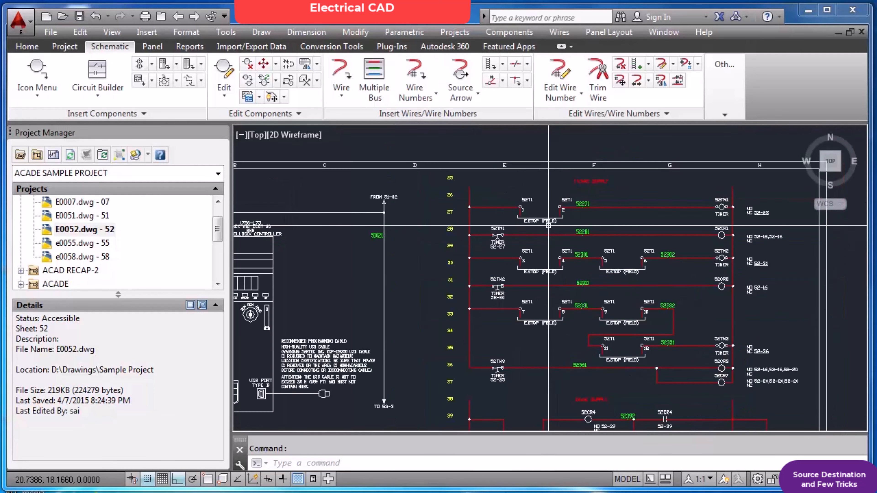
pyautogui.scroll(-3, 549, 226)
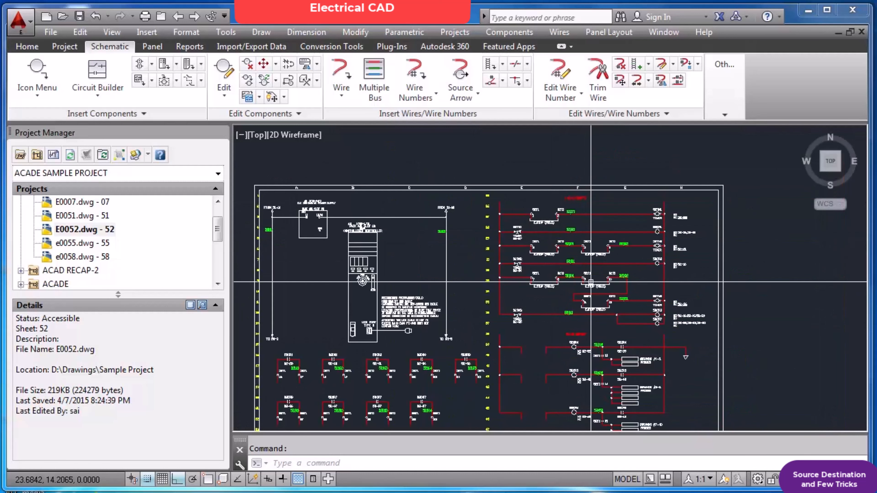
# Review the timer and relay rungs at lines 27 to 37 of sheet 52 together with the 24VAC supply circuits below them.
pyautogui.scroll(2, 636, 248)
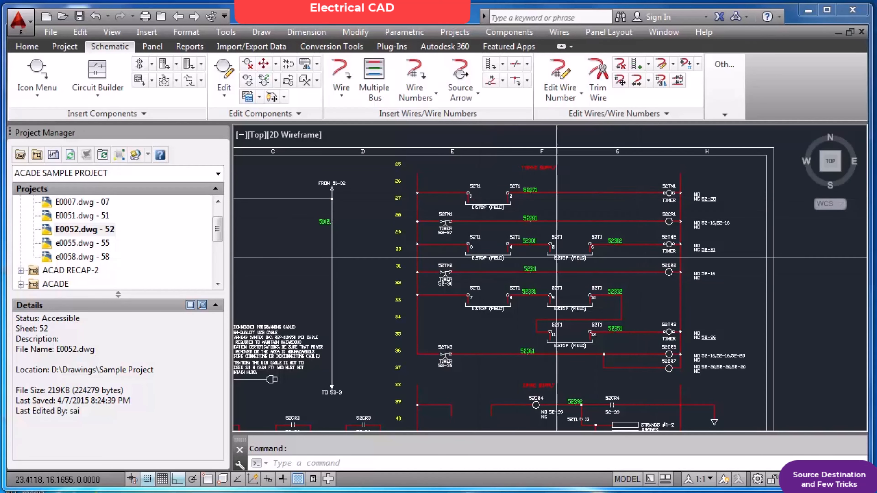
pyautogui.scroll(-2, 555, 284)
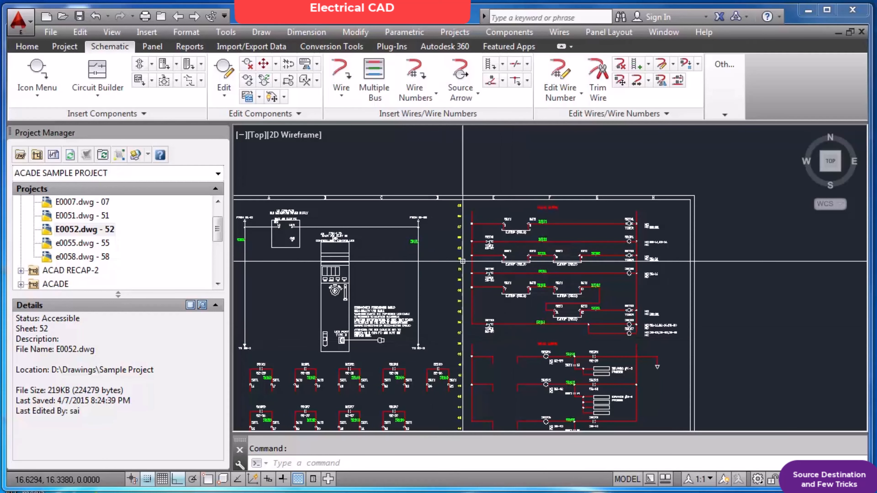
pyautogui.scroll(-3, 477, 264)
pyautogui.scroll(2, 502, 330)
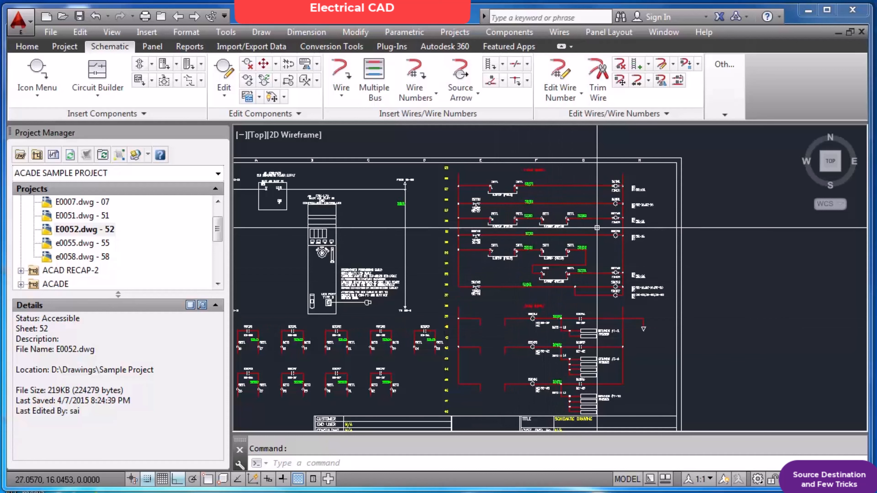
pyautogui.scroll(2, 597, 228)
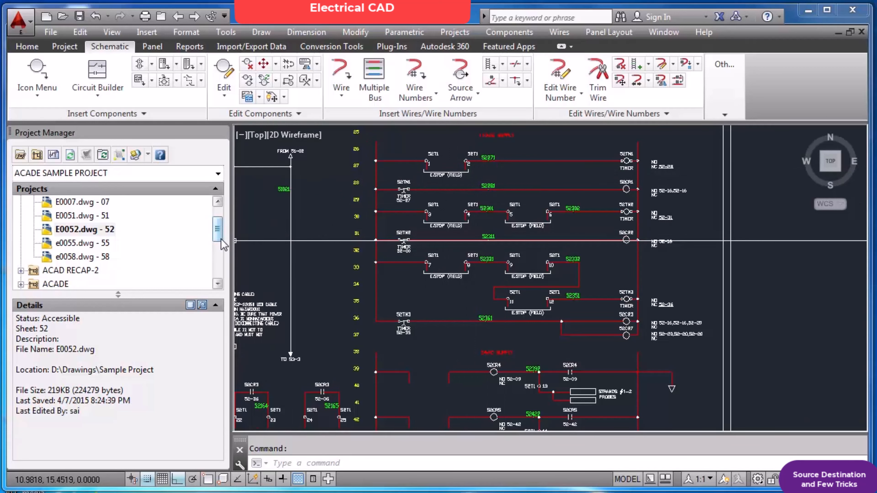
# Open sheet 07 without saving sheet 52 and trace the 7T1 terminal pair between the 24VDC line and the DI4 ENABLE input.
pyautogui.moveTo(221, 243)
pyautogui.mouseDown()
pyautogui.moveTo(221, 229)
pyautogui.moveTo(221, 238)
pyautogui.mouseUp()
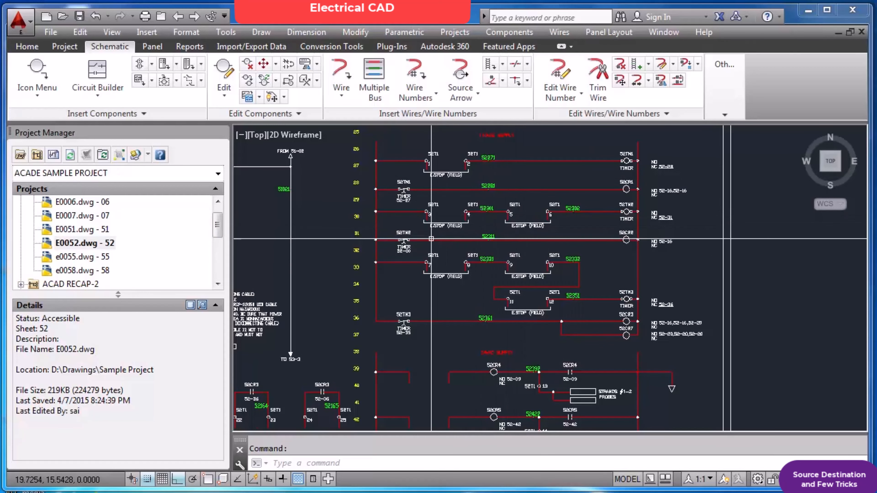
pyautogui.scroll(1, 217, 227)
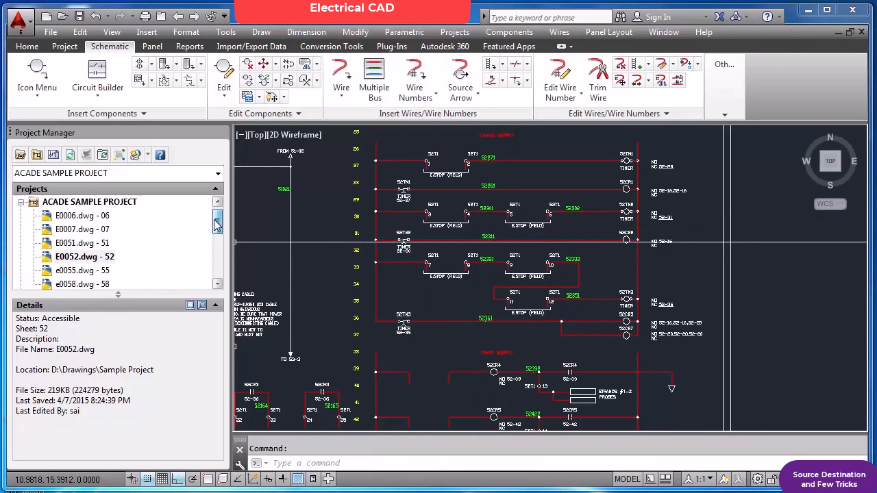
pyautogui.doubleClick(90, 229)
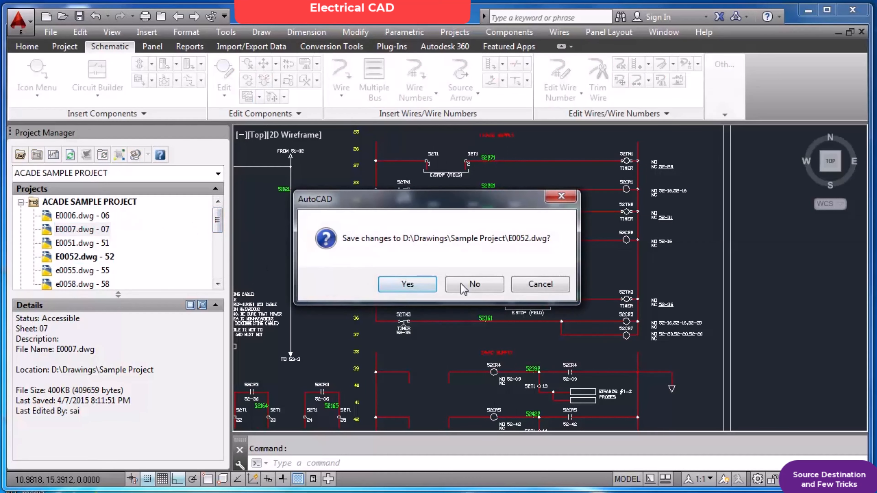
pyautogui.click(480, 290)
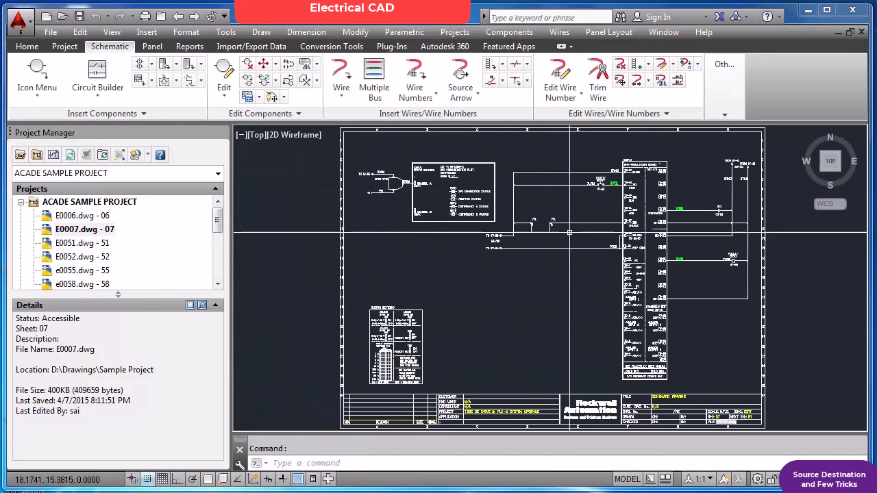
pyautogui.scroll(4, 569, 230)
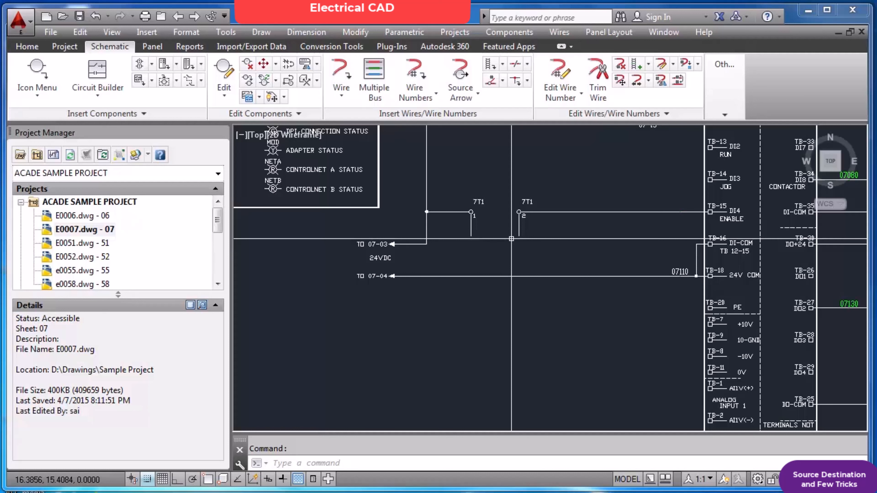
pyautogui.scroll(-2, 511, 238)
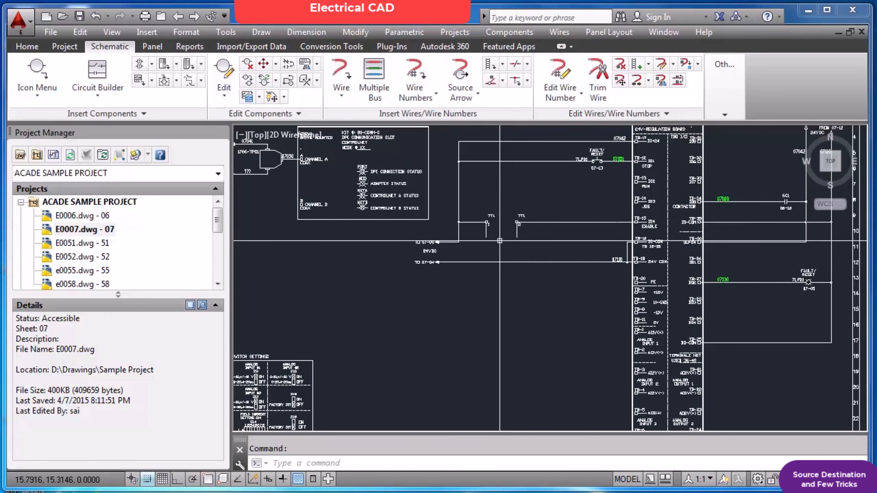
pyautogui.scroll(2, 500, 241)
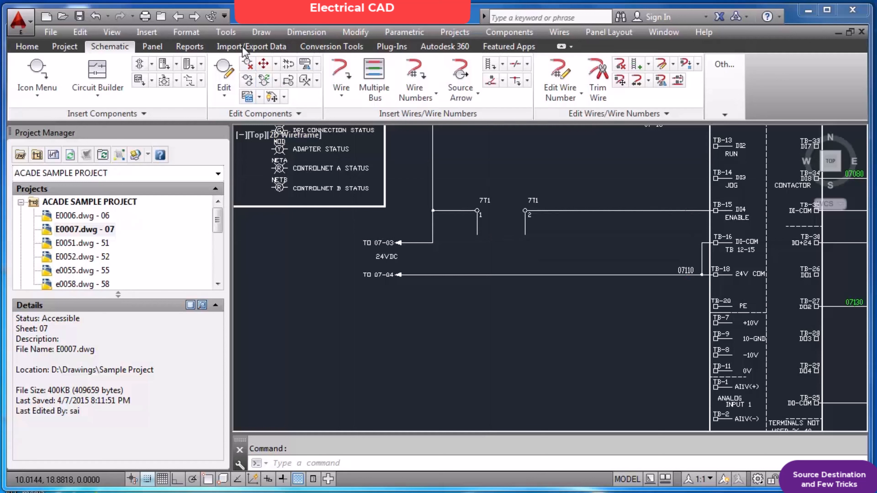
# Move forward to sheet 52, then reopen sheet 07 to recheck its 7T1 terminal gap within the whole sheet.
pyautogui.click(194, 16)
pyautogui.click(194, 16)
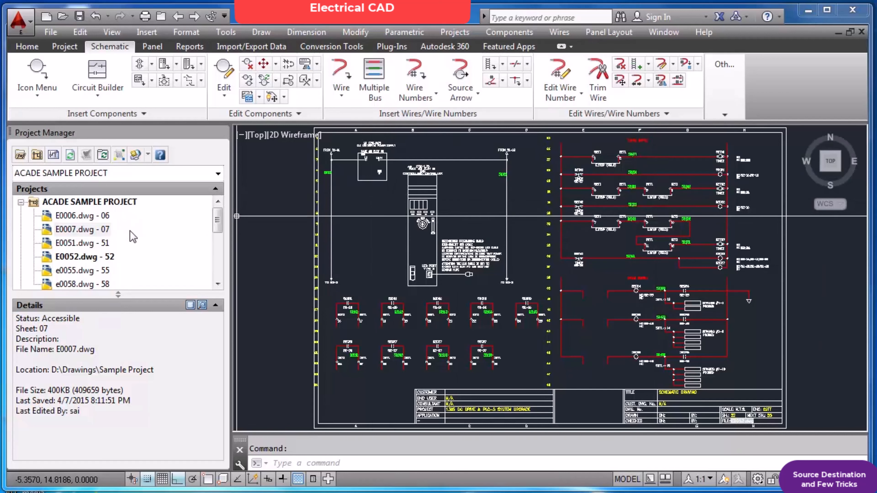
pyautogui.doubleClick(107, 230)
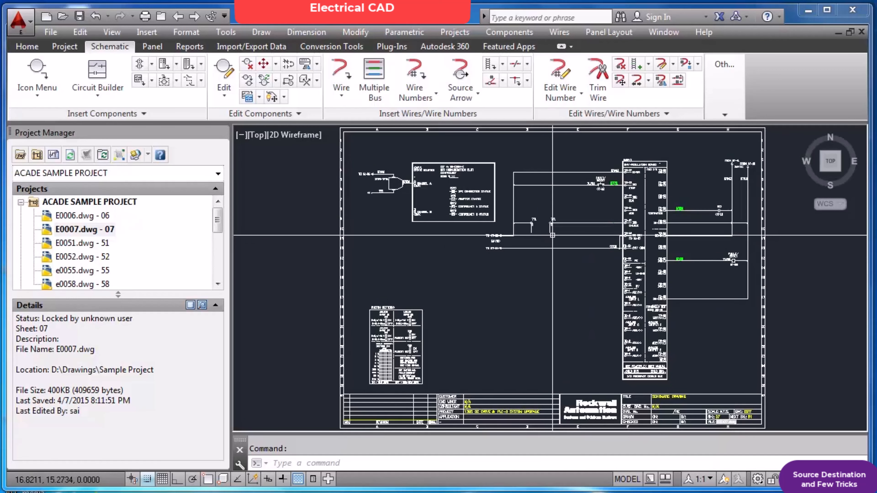
pyautogui.scroll(2, 552, 236)
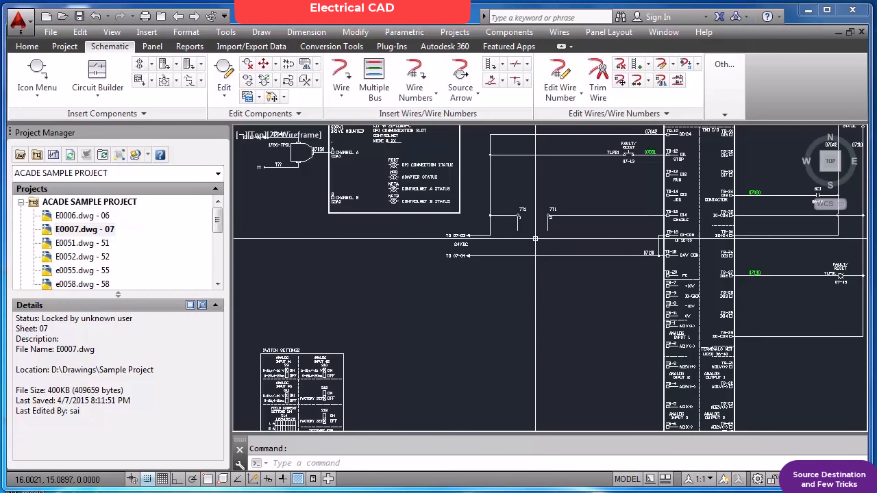
pyautogui.scroll(-2, 534, 239)
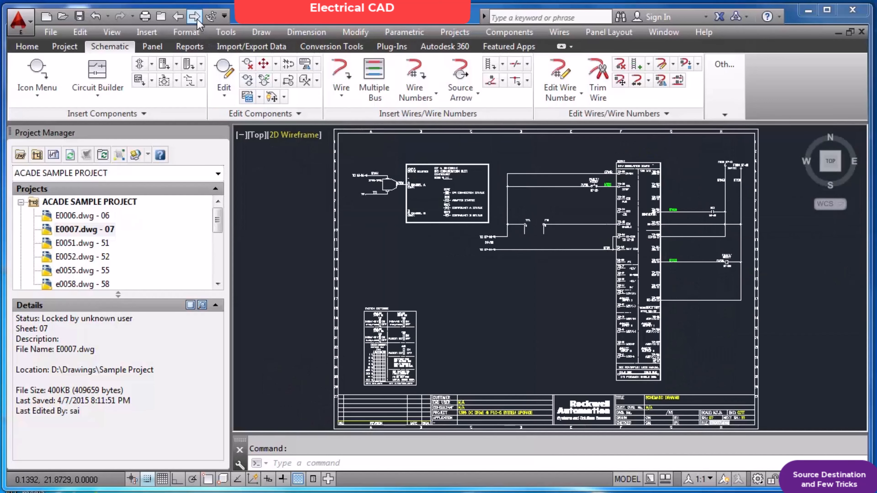
# Go forward to sheet 52 again and examine the supply label and E.STOP (FIELD) rungs feeding timers 52TM1 to 52TM3.
pyautogui.click(194, 16)
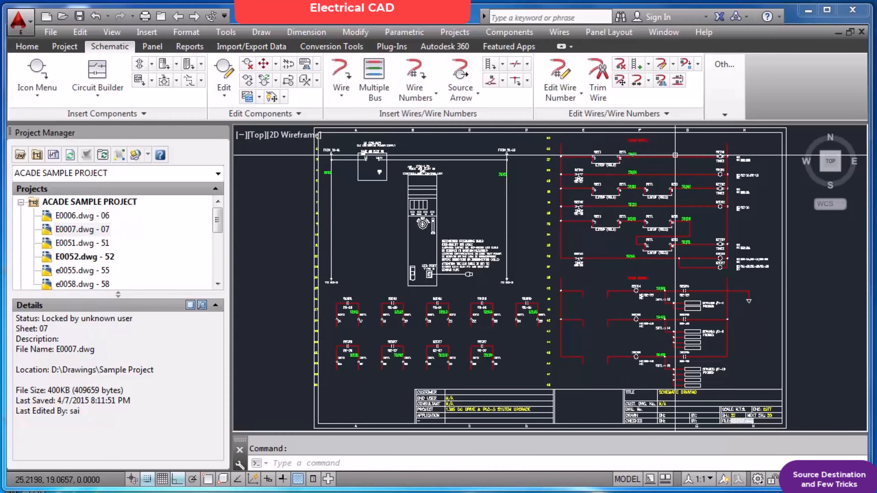
pyautogui.scroll(2, 649, 167)
pyautogui.scroll(2, 623, 138)
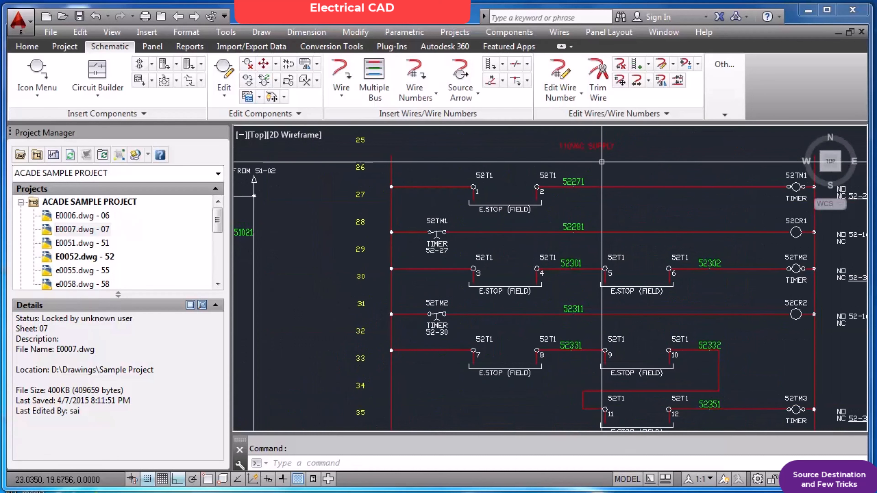
pyautogui.scroll(-4, 599, 161)
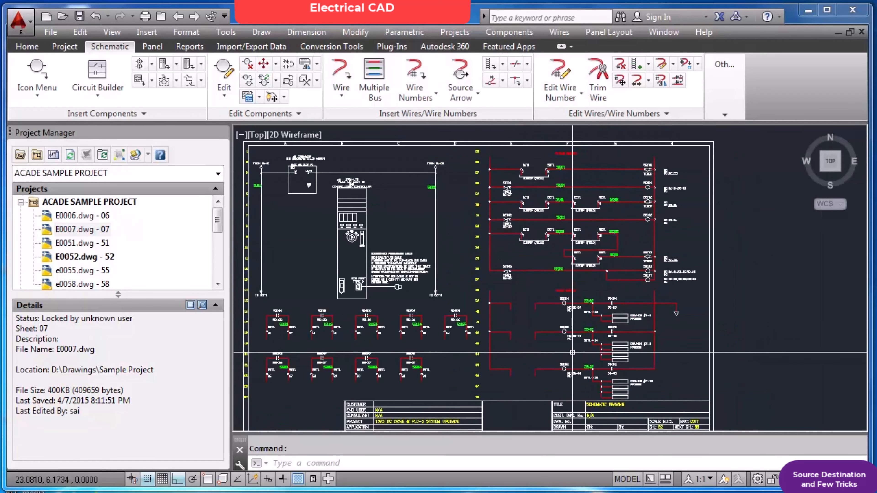
pyautogui.scroll(4, 590, 153)
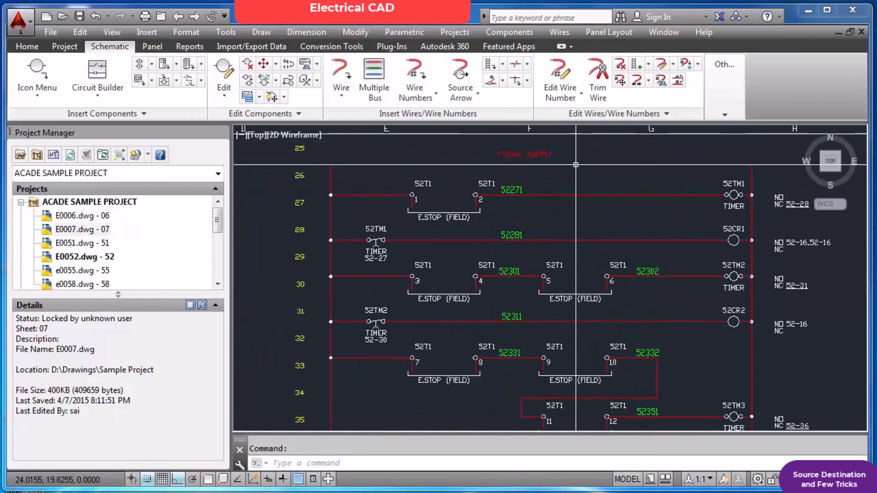
# Go back to sheet 51 and examine the E.STOP supply wires 51130 and 51140 at terminals 51T3 9 and 10.
pyautogui.click(178, 16)
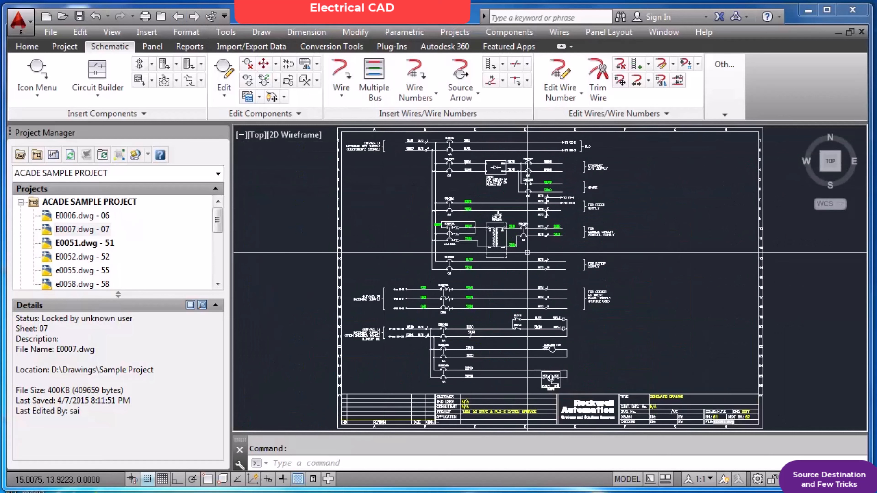
pyautogui.scroll(2, 530, 258)
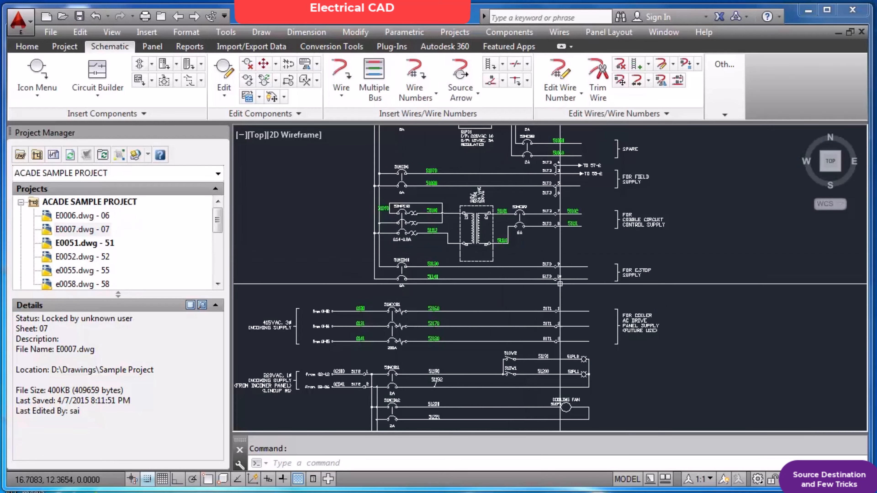
pyautogui.scroll(2, 593, 271)
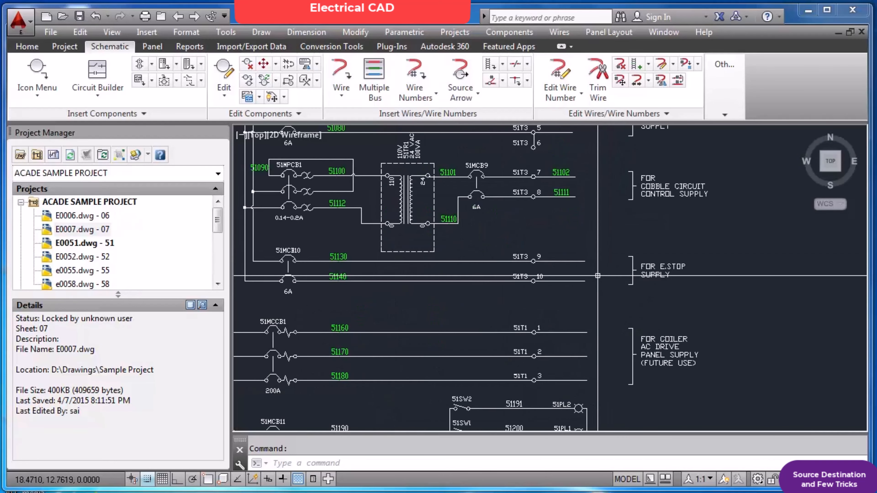
pyautogui.scroll(-4, 598, 276)
pyautogui.scroll(3, 446, 141)
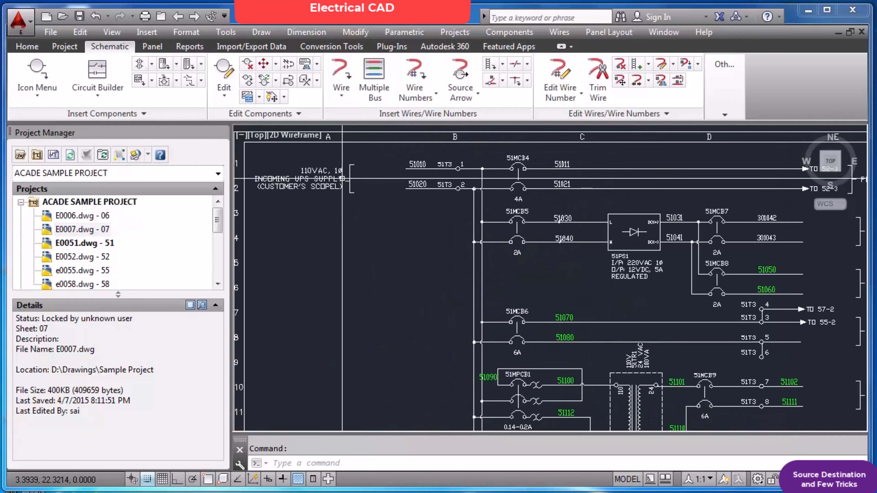
pyautogui.scroll(-3, 486, 275)
pyautogui.scroll(4, 515, 284)
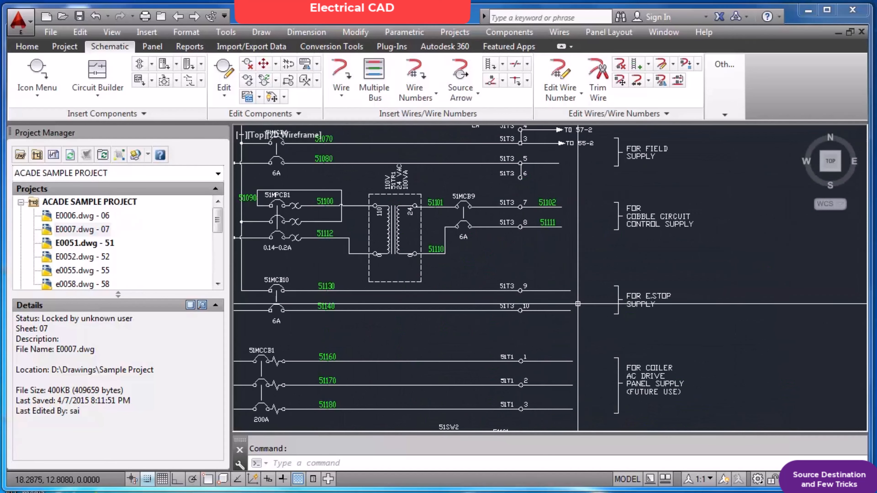
# Insert a source arrow with code 52110P1 at the open end of E.STOP supply wire 51130, without inserting the matching destination arrow.
pyautogui.click(472, 96)
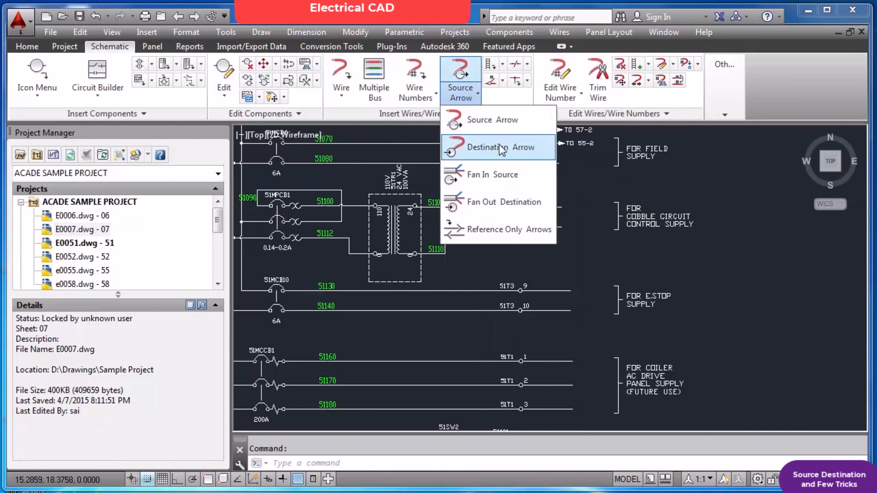
pyautogui.click(470, 120)
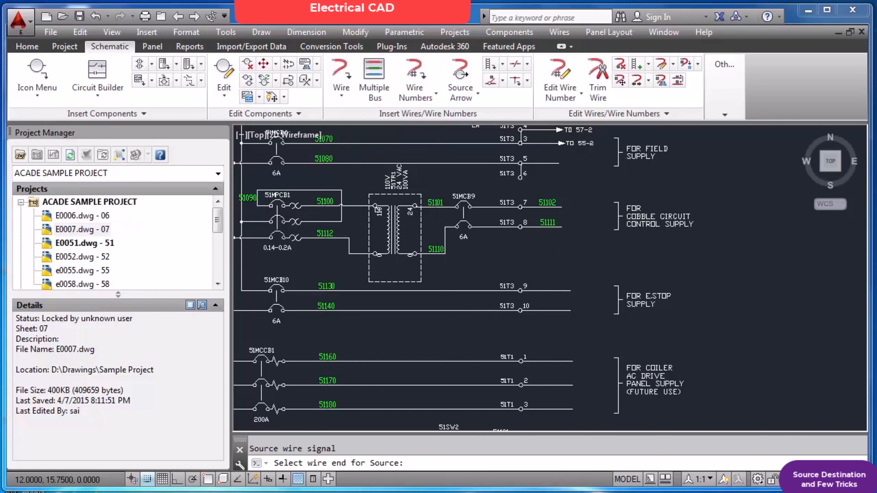
pyautogui.scroll(4, 340, 218)
pyautogui.scroll(-4, 341, 219)
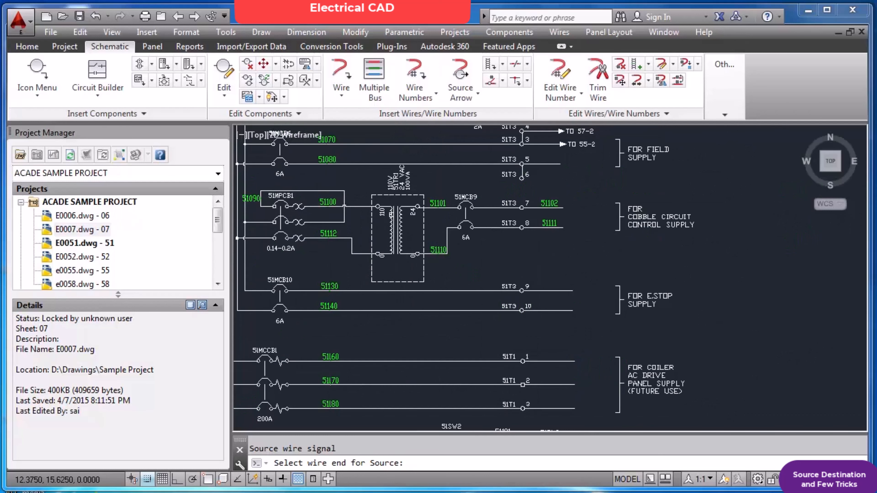
pyautogui.scroll(-5, 265, 218)
pyautogui.scroll(8, 309, 169)
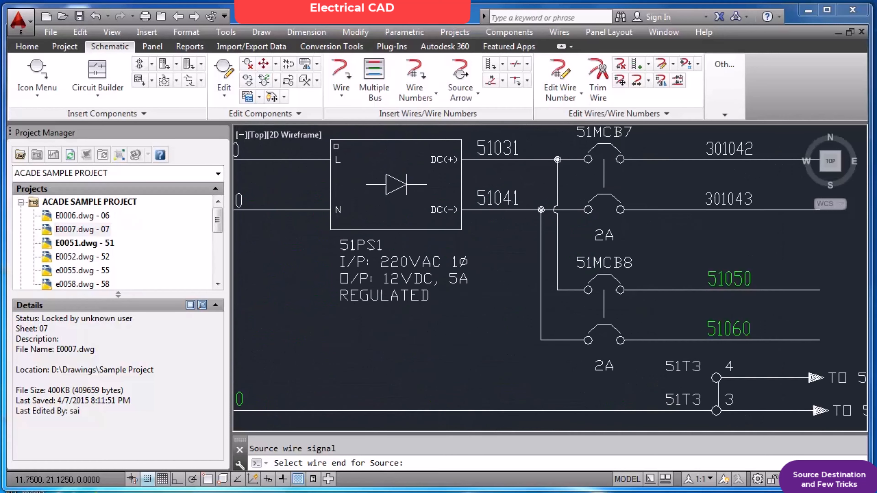
pyautogui.scroll(-6, 290, 152)
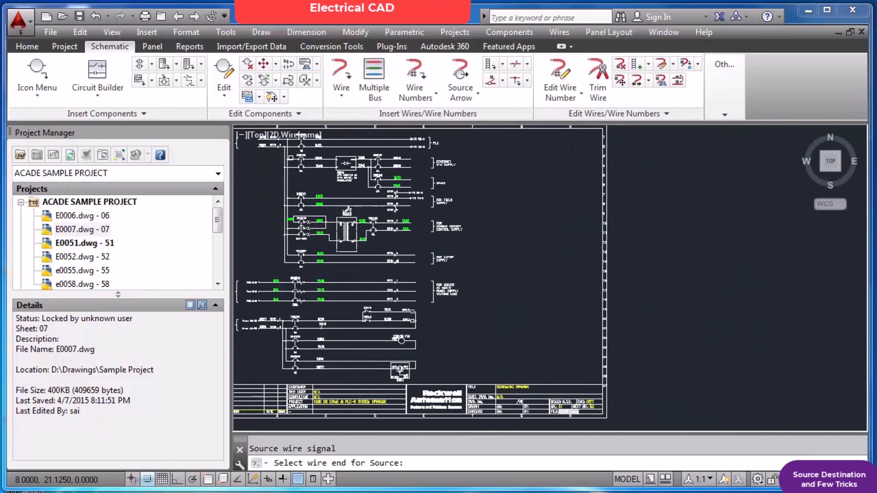
pyautogui.scroll(3, 290, 152)
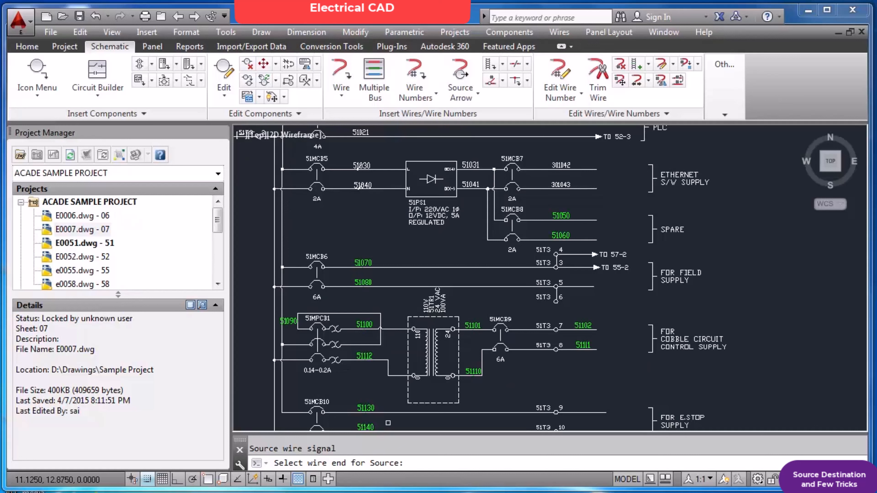
pyautogui.scroll(-4, 590, 378)
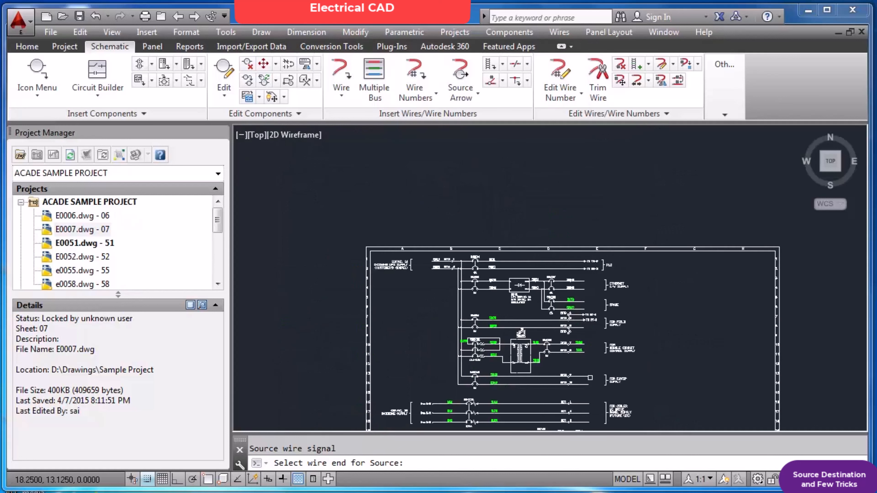
pyautogui.scroll(4, 590, 377)
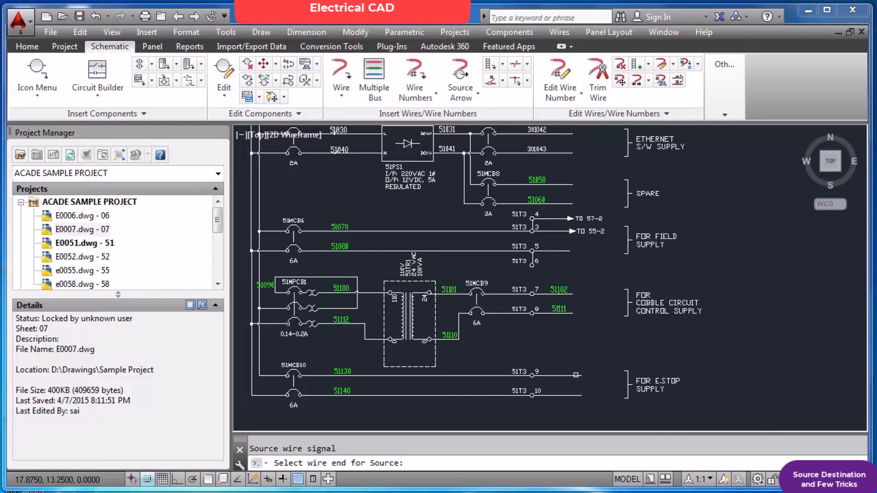
pyautogui.click(576, 374)
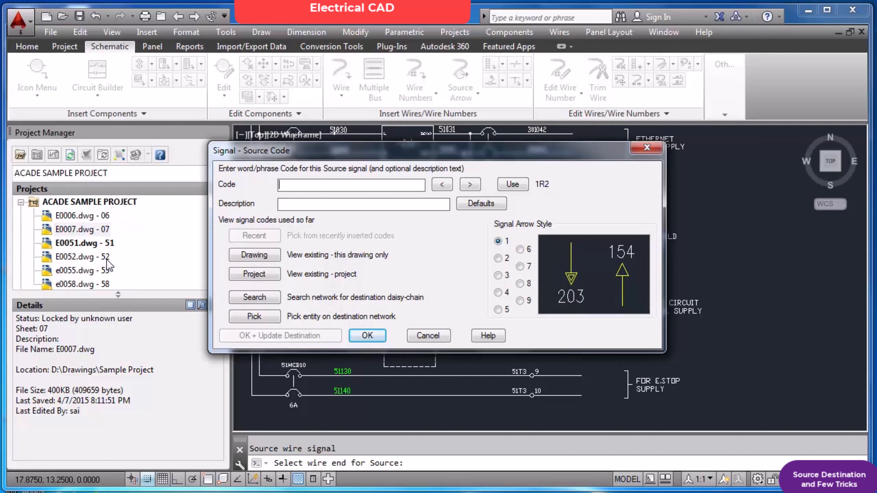
pyautogui.write('52110P1')
pyautogui.click(367, 337)
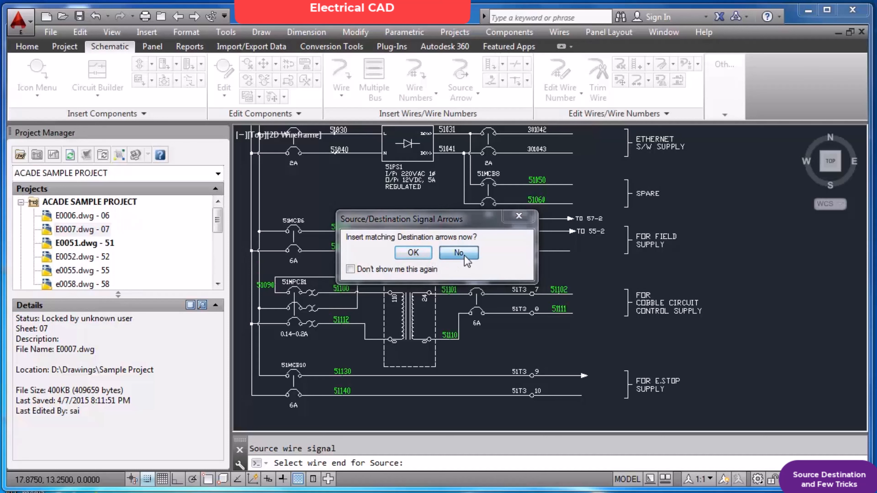
pyautogui.click(459, 254)
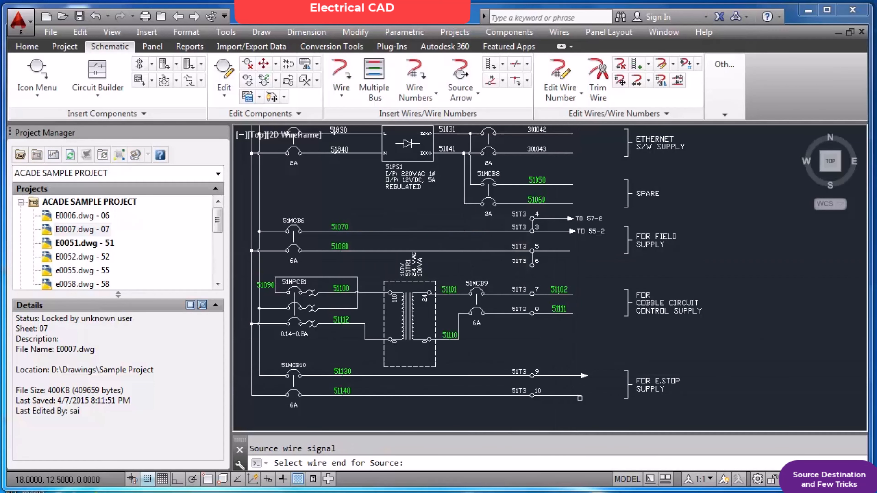
# With snap off, insert a source arrow with code 52110N1 at the end of wire 51140 and decline the matching destination arrow.
pyautogui.click(147, 479)
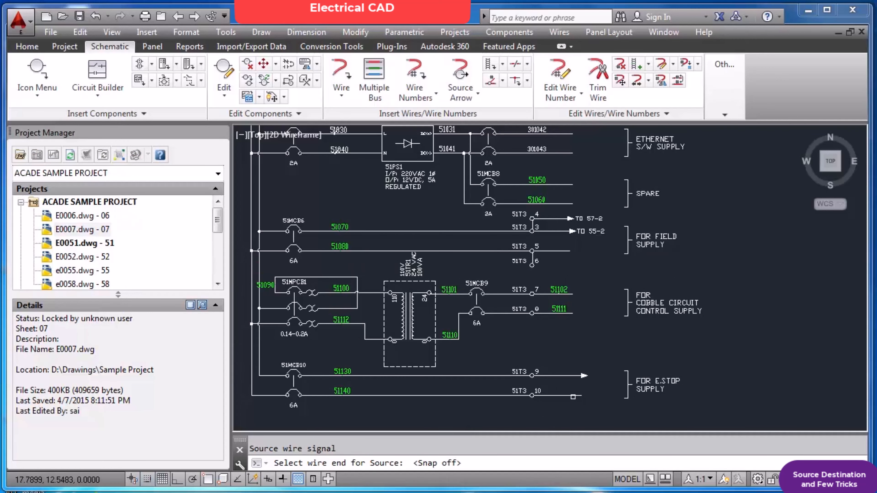
pyautogui.click(573, 397)
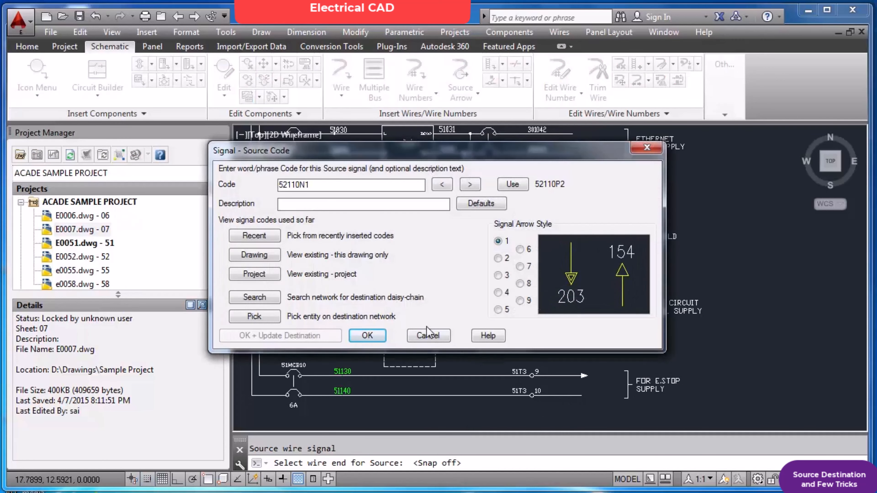
pyautogui.click(367, 336)
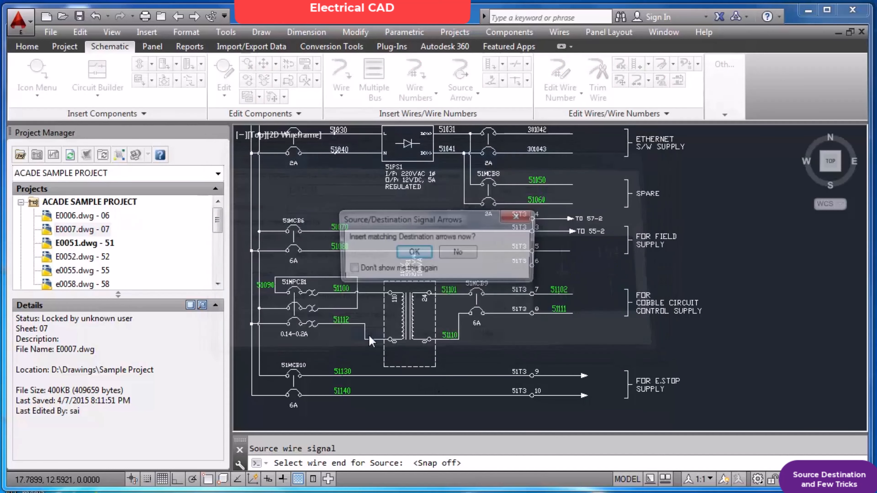
pyautogui.click(458, 253)
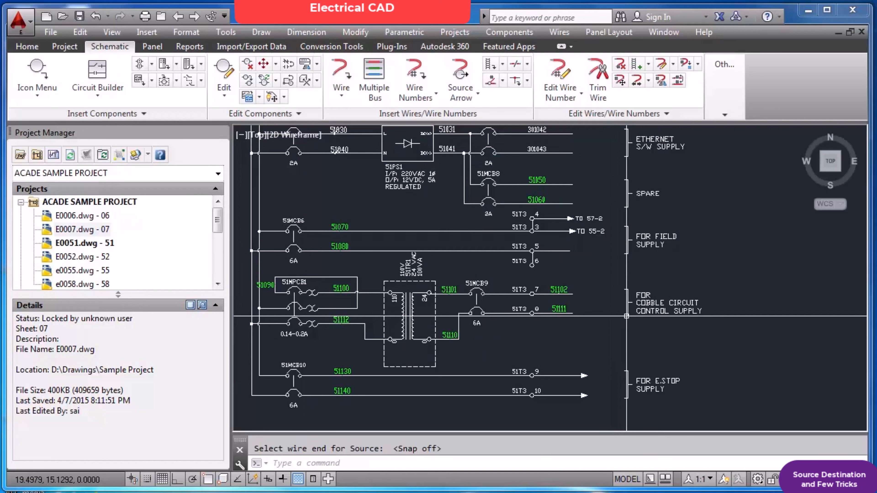
# Insert a source arrow with code 5224P1 at the end of cobble circuit supply wire 51102, declining the matching destination arrow.
pyautogui.scroll(2, 622, 317)
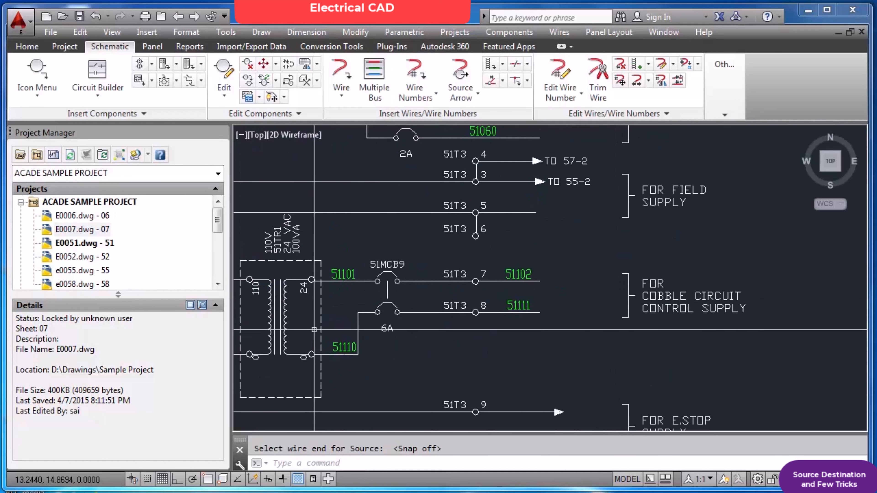
pyautogui.click(538, 282)
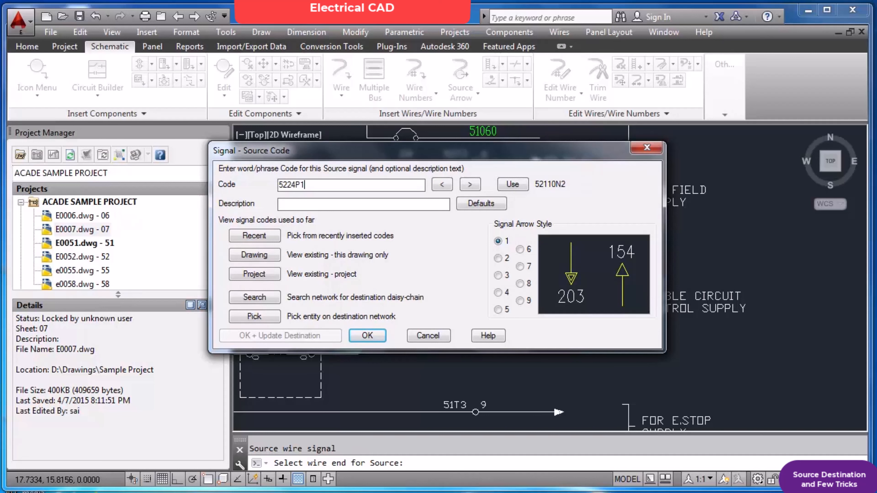
pyautogui.write('24P1')
pyautogui.click(367, 335)
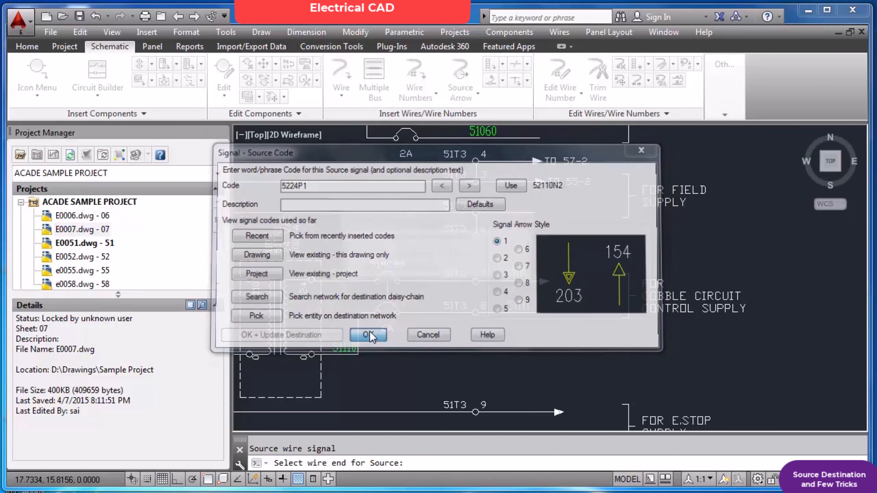
pyautogui.click(458, 253)
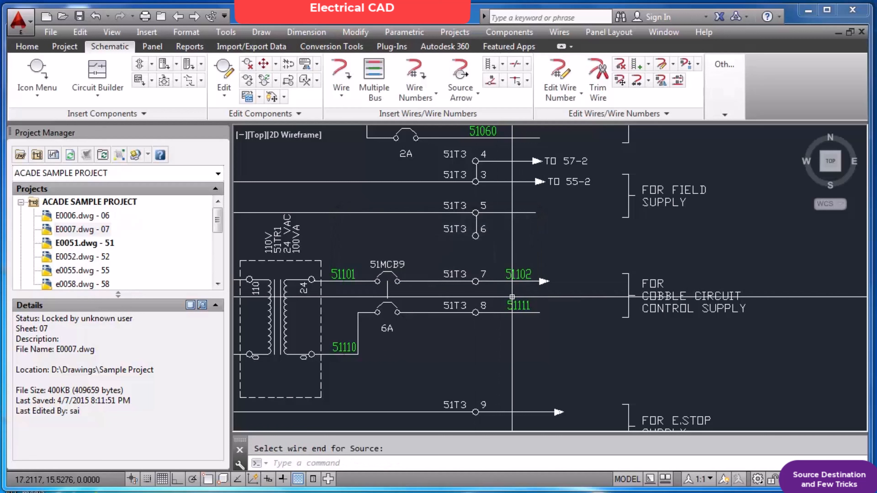
# Insert a source arrow with code 5224N1 at the end of cobble circuit supply wire 51111, skipping its matching destination arrow.
pyautogui.click(537, 312)
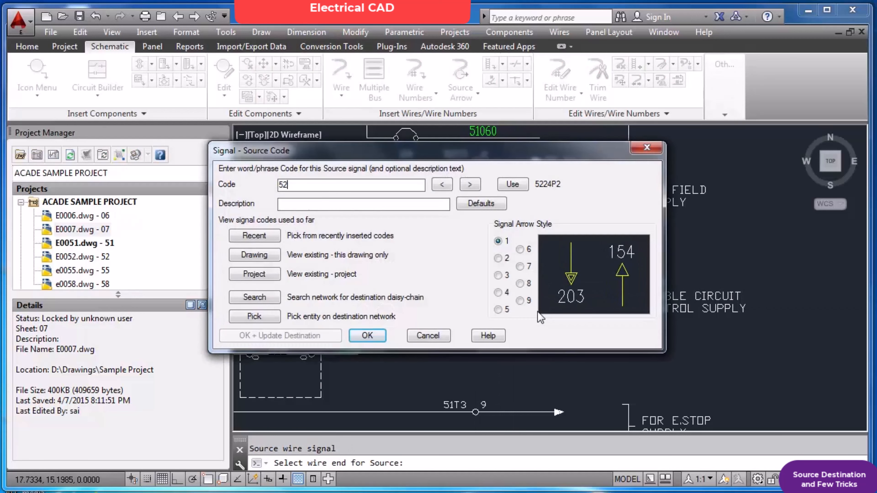
pyautogui.write('5224N1')
pyautogui.click(376, 342)
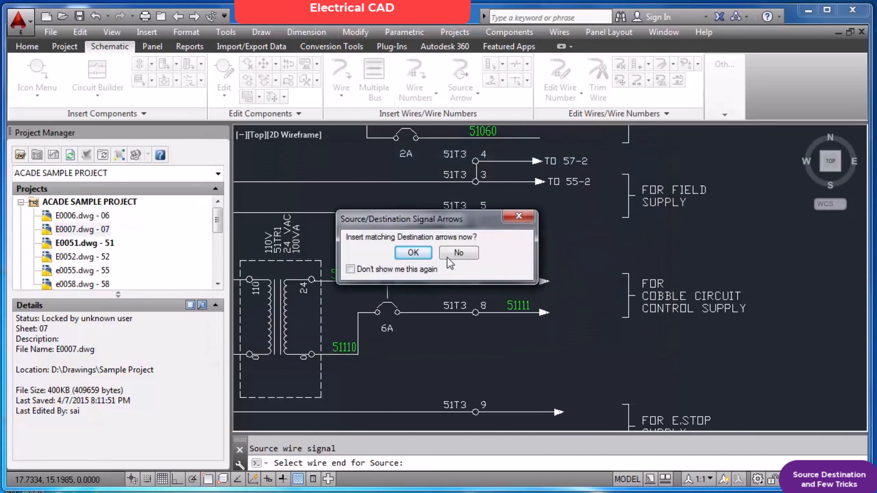
pyautogui.click(459, 253)
# Go forward from sheet 51 to sheet 52, where the supply rungs receive these signals.
pyautogui.scroll(-2, 530, 259)
pyautogui.write('Z')
pyautogui.press('space')
pyautogui.write('E')
pyautogui.press('space')
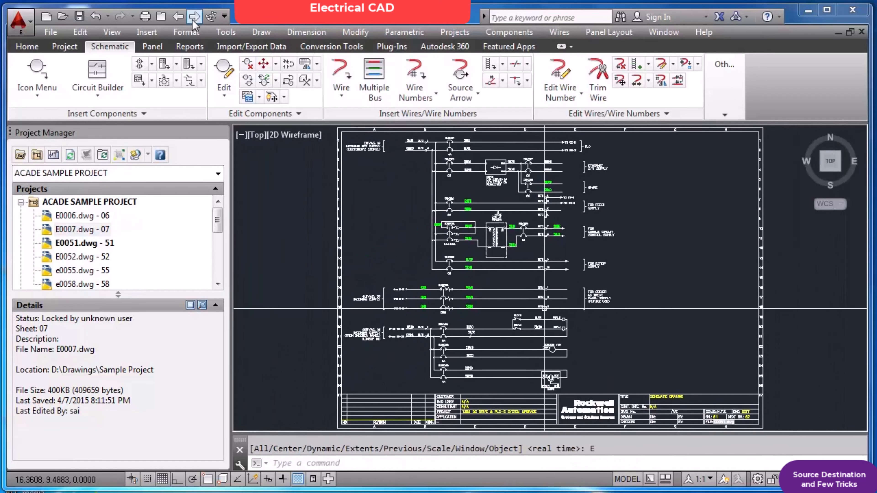
pyautogui.click(197, 20)
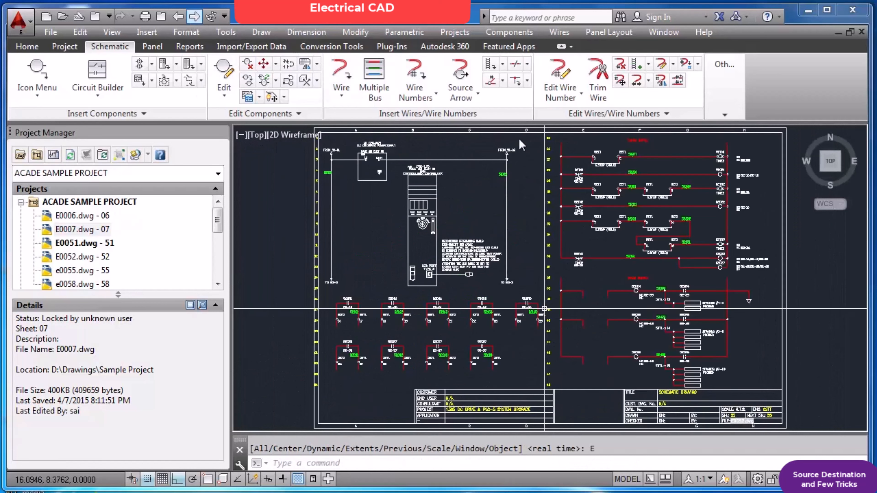
# Insert a destination arrow with code 52110P1 atop the E.STOP rungs' left vertical wire on sheet 52, updating the destination wire layers to match the source.
pyautogui.scroll(-2, 489, 153)
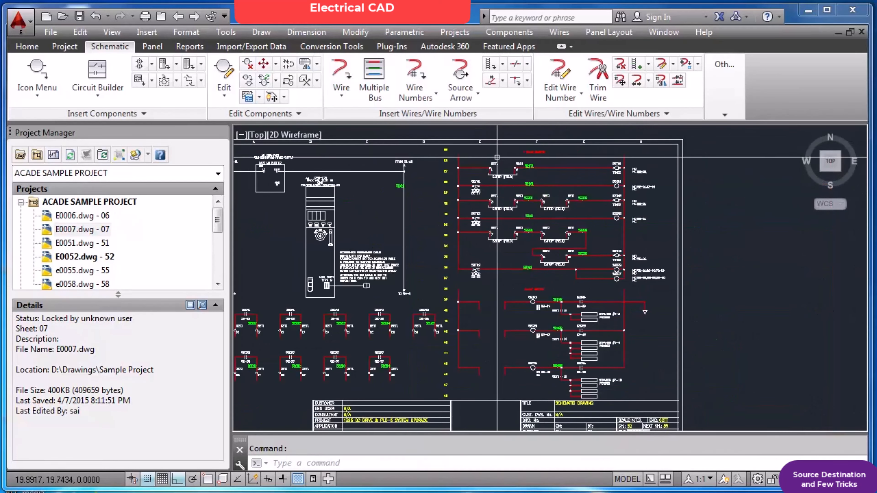
pyautogui.scroll(2, 599, 148)
pyautogui.click(477, 94)
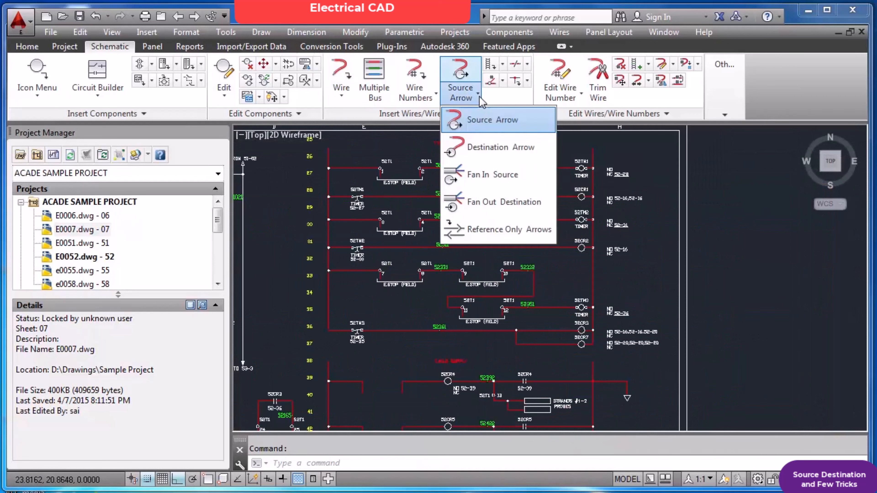
pyautogui.click(490, 150)
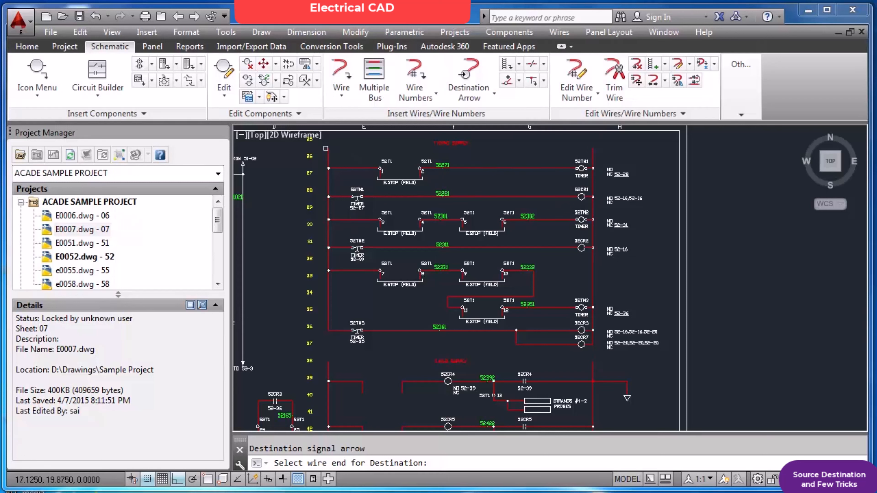
pyautogui.click(328, 151)
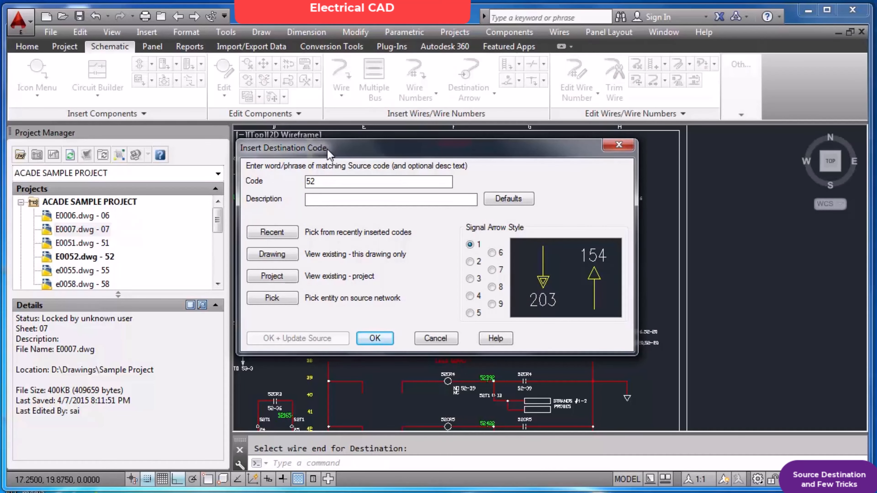
pyautogui.write('110P1')
pyautogui.click(383, 335)
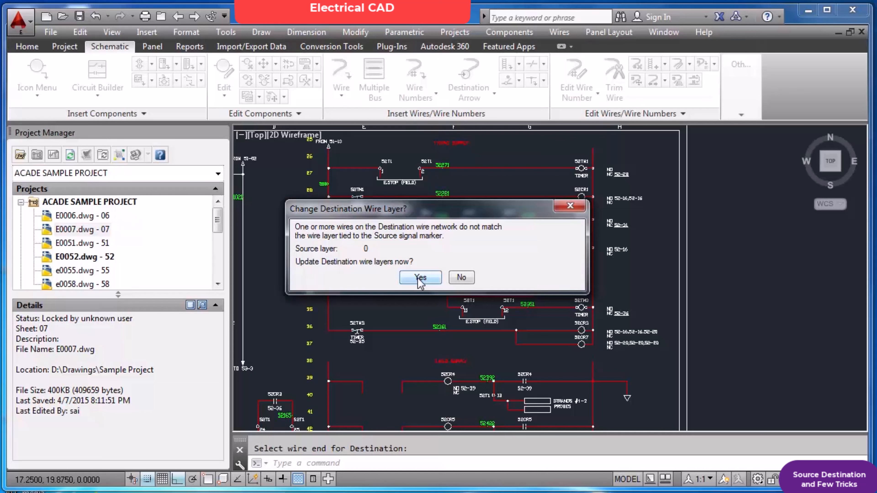
pyautogui.click(420, 278)
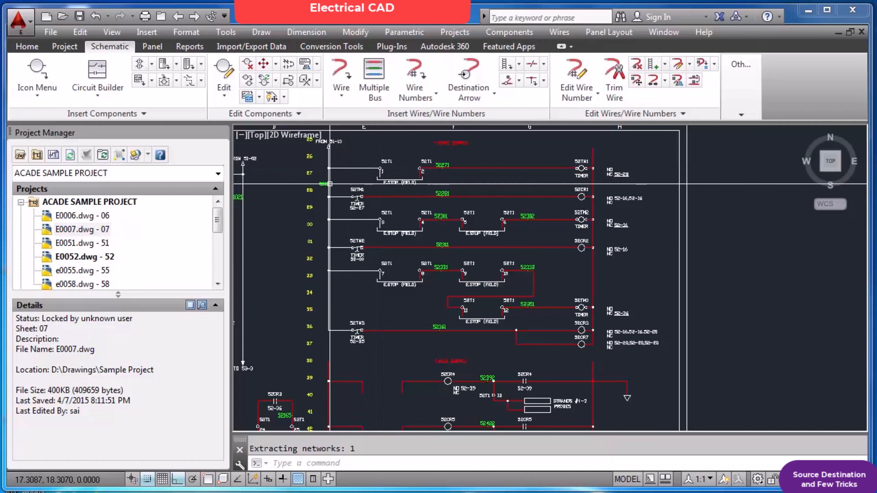
pyautogui.scroll(2, 329, 183)
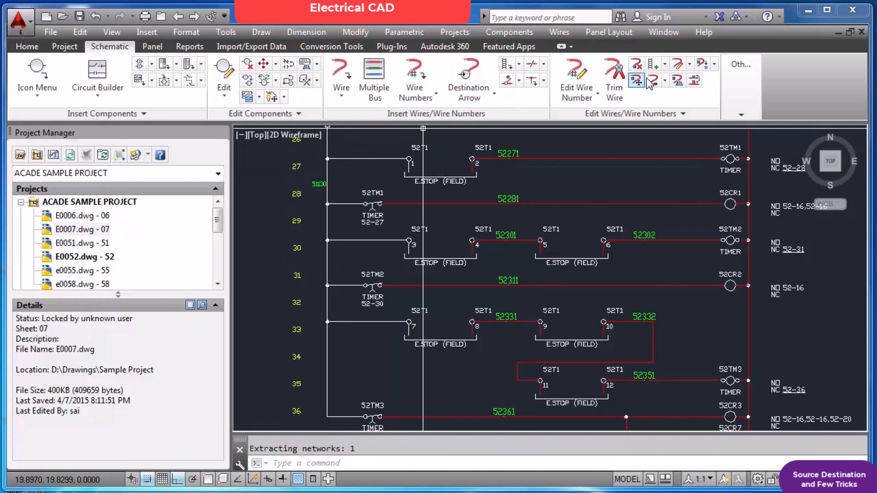
# Examine the drawing's wire types and their layer names without changing them.
pyautogui.click(678, 64)
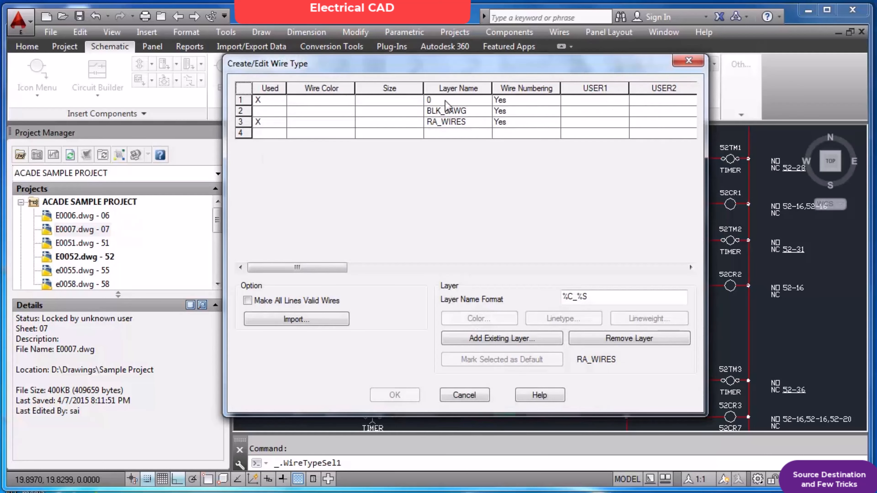
pyautogui.click(456, 102)
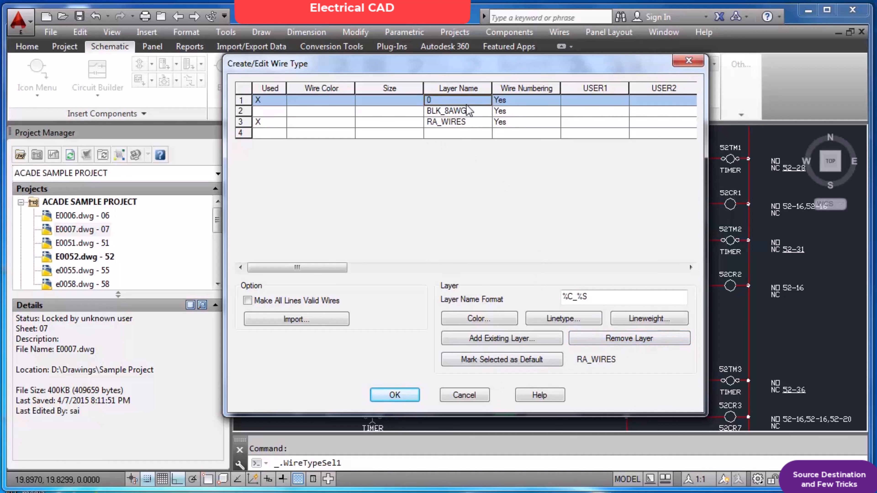
pyautogui.click(464, 395)
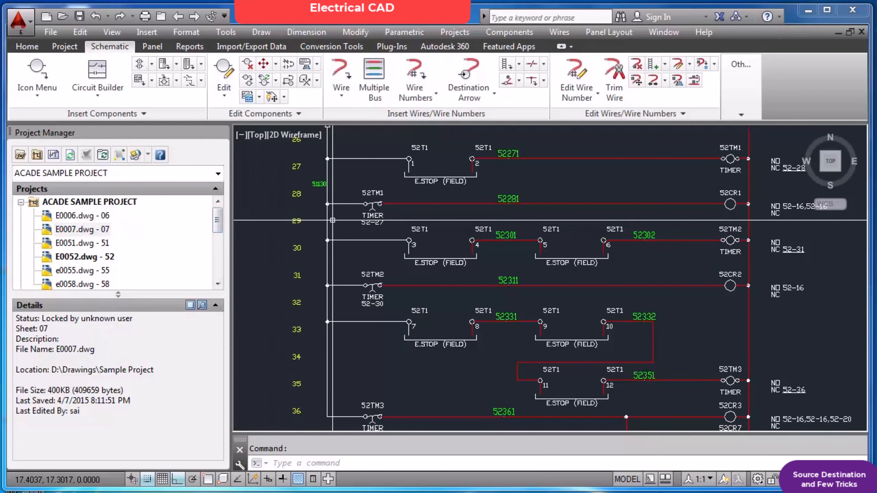
# Review the signal code and reference of the destination arrow atop the E.STOP rungs' left vertical wire.
pyautogui.scroll(-3, 332, 220)
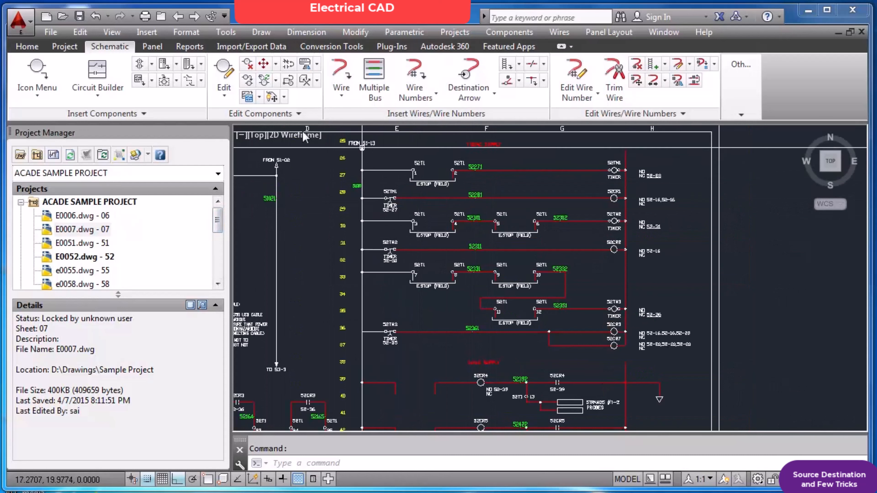
pyautogui.click(223, 76)
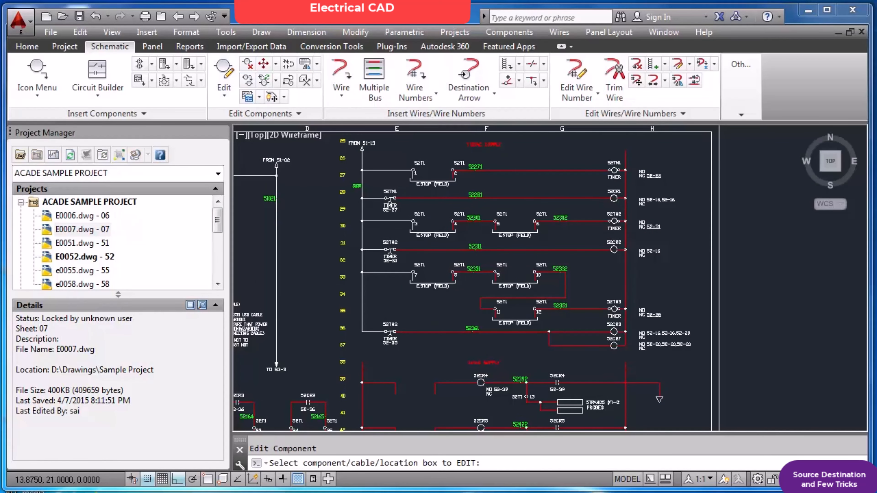
pyautogui.click(369, 144)
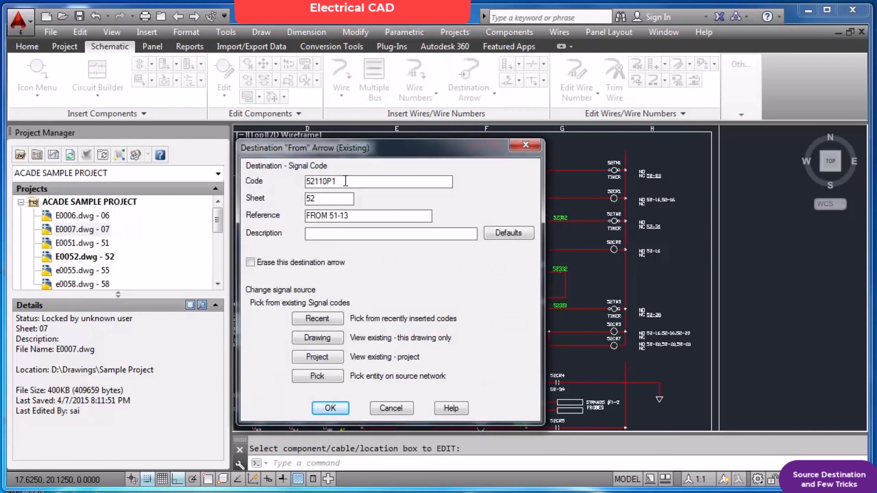
pyautogui.click(329, 408)
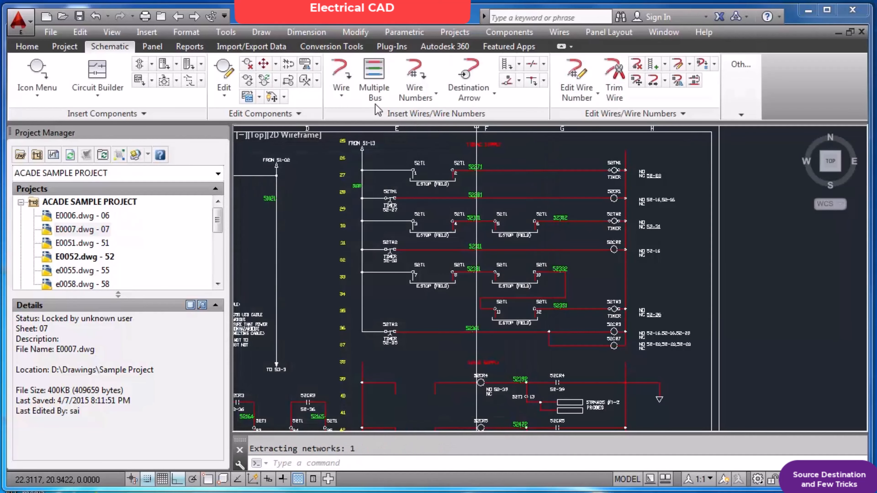
pyautogui.click(476, 89)
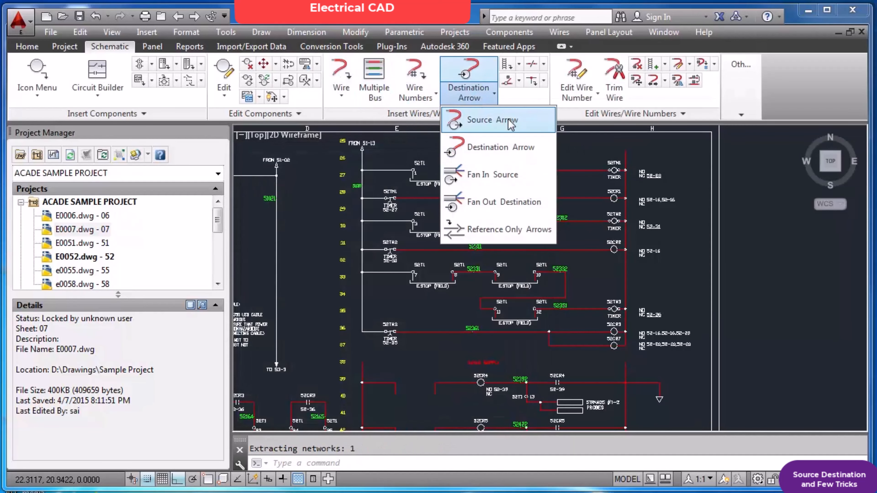
pyautogui.click(502, 145)
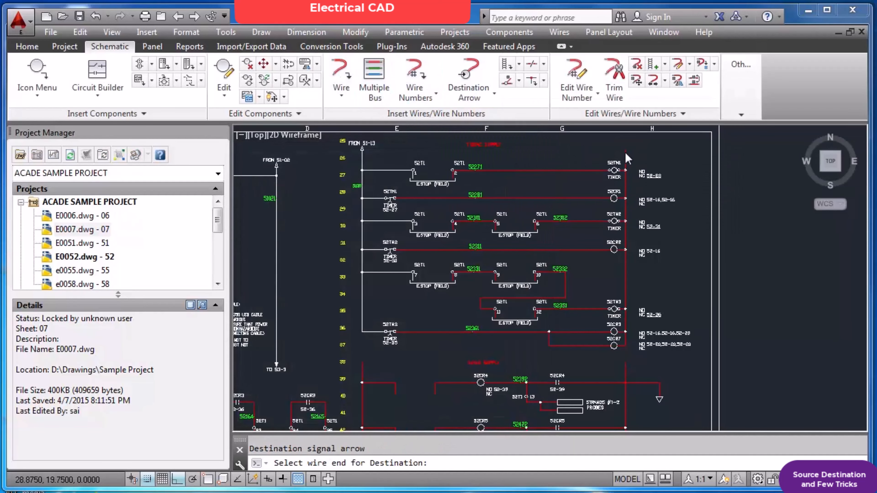
pyautogui.click(287, 237)
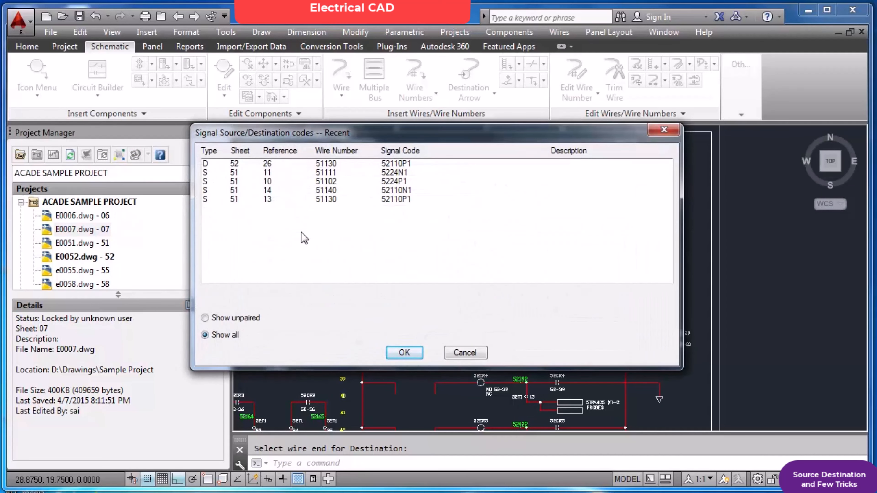
pyautogui.press('Escape')
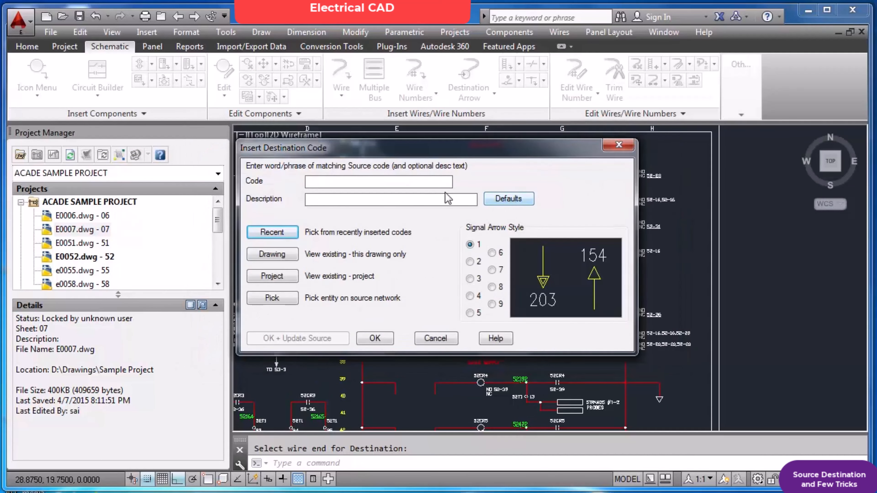
pyautogui.press('Escape')
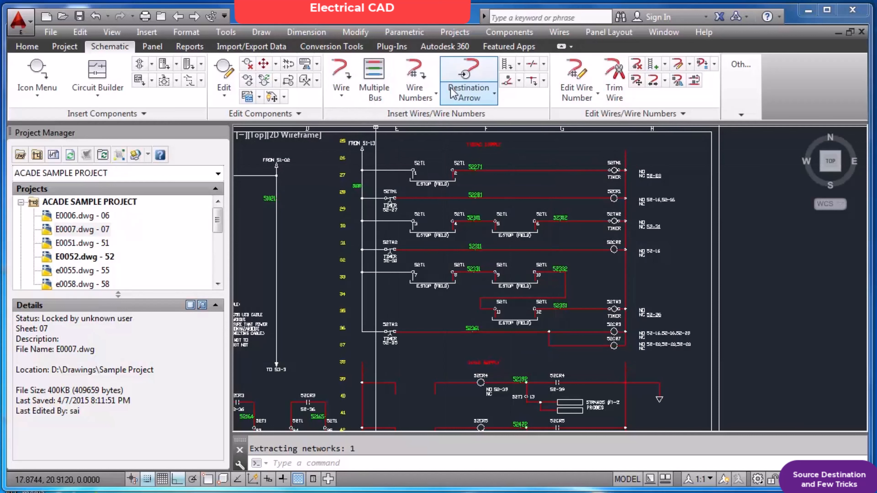
# Insert a destination arrow with code 52110N1 atop the E.STOP rungs' right vertical wire, declining the destination wire layer update.
pyautogui.click(478, 82)
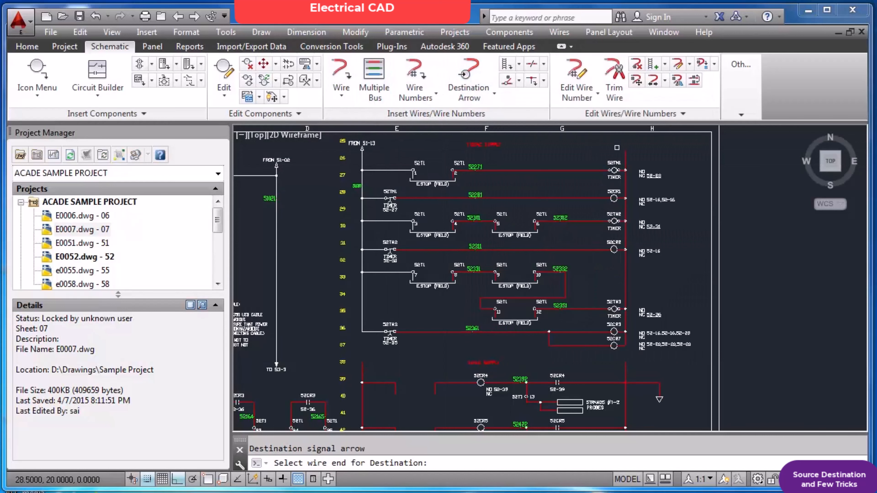
pyautogui.click(625, 153)
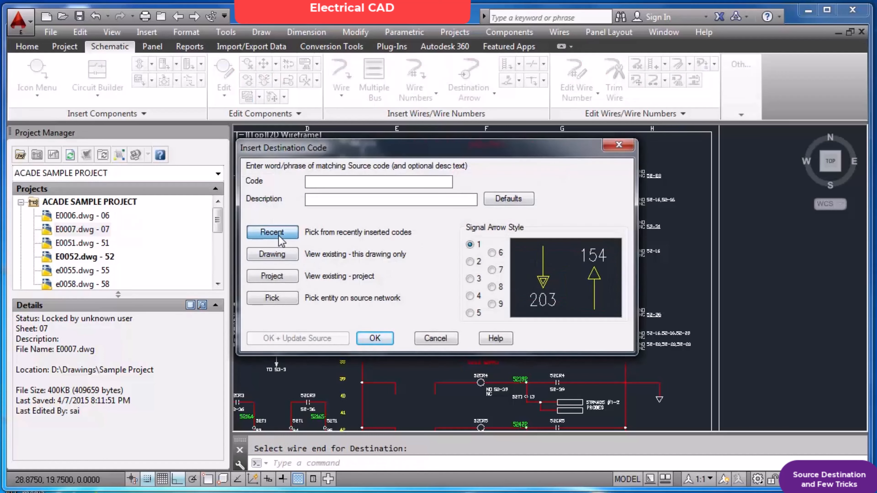
pyautogui.click(272, 233)
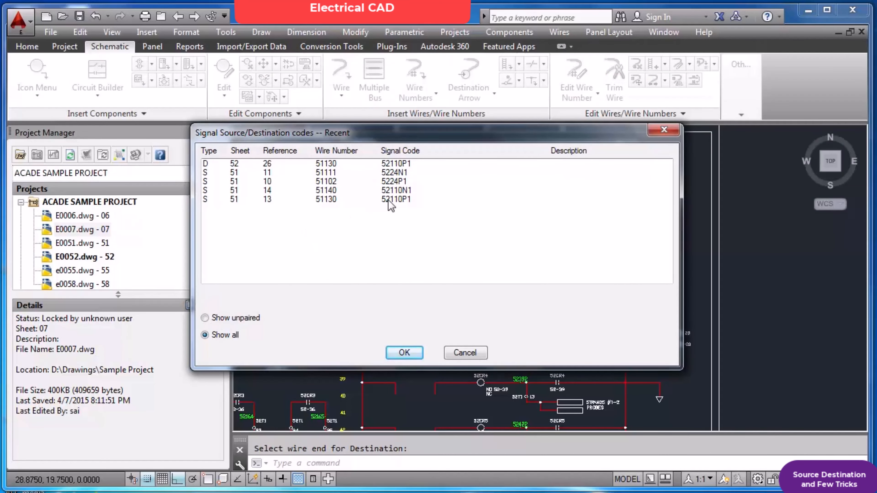
pyautogui.click(409, 191)
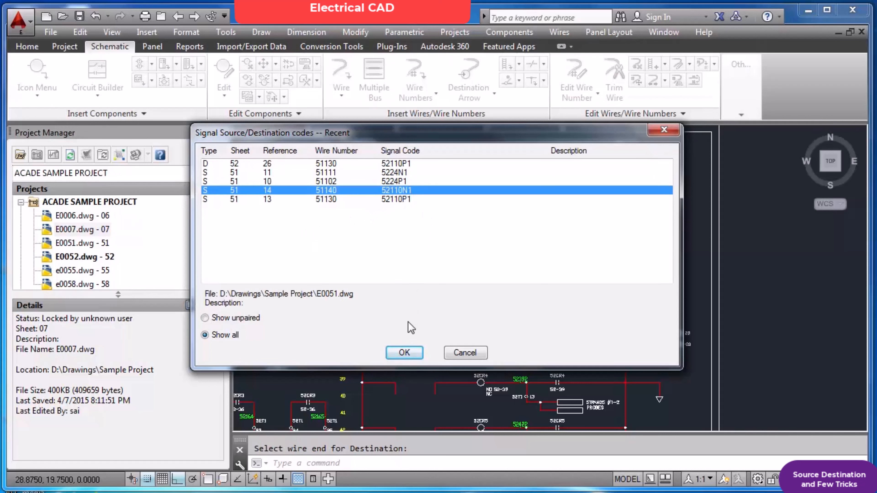
pyautogui.click(404, 352)
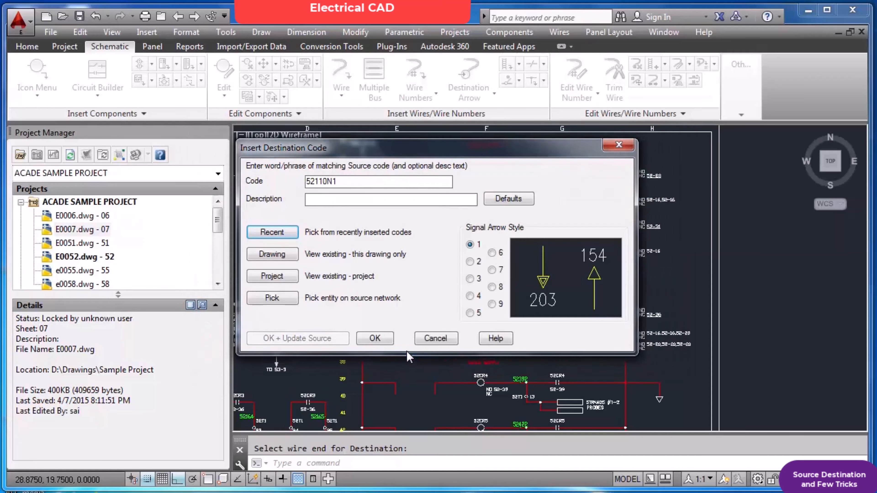
pyautogui.click(387, 341)
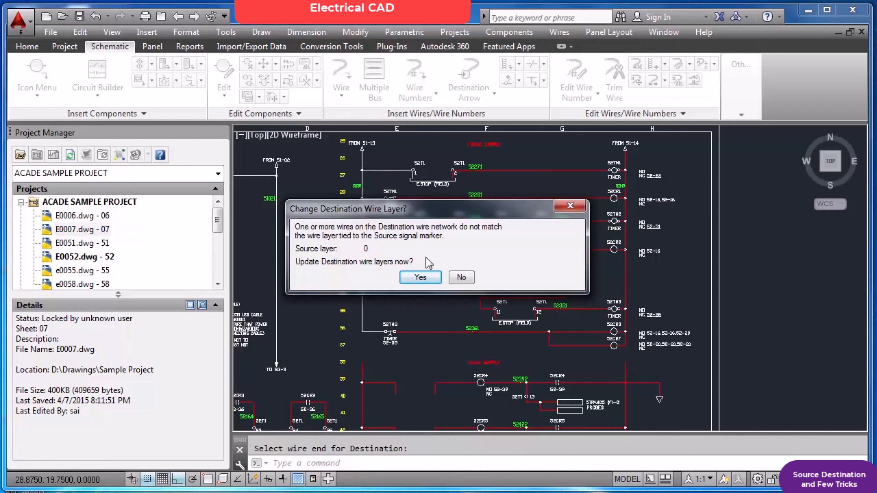
pyautogui.click(462, 277)
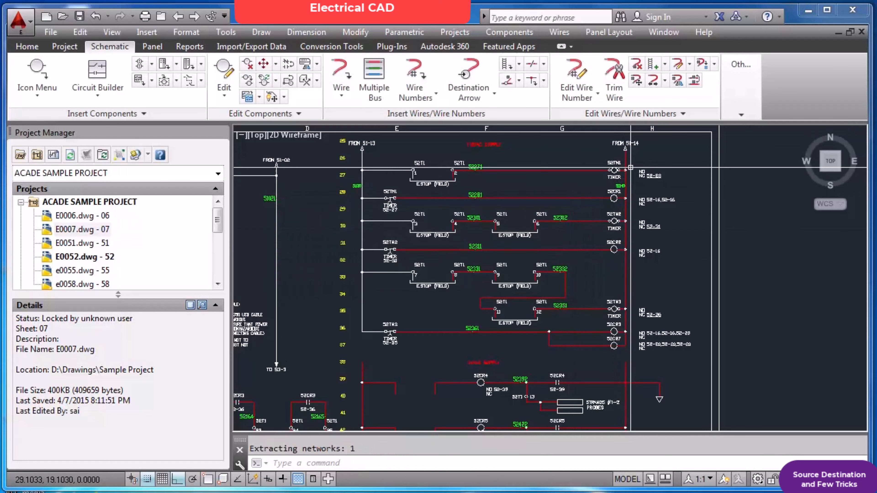
# Insert a destination arrow with code 5224P1 atop the cobble circuit rungs' left vertical wire, keeping the destination wires on their own layer.
pyautogui.scroll(-1, 564, 188)
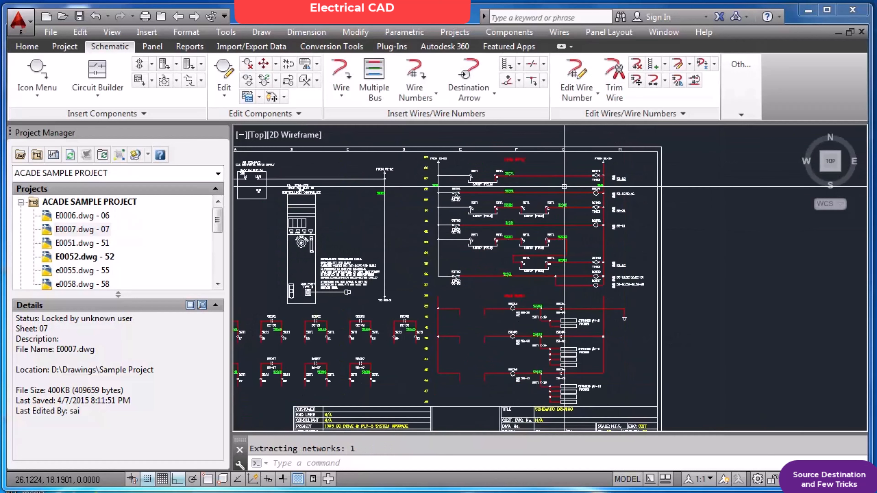
pyautogui.scroll(1, 452, 322)
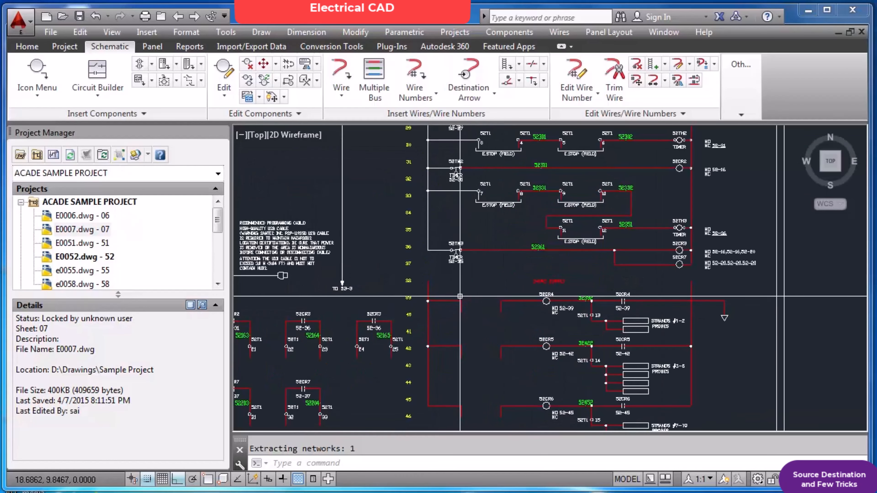
pyautogui.click(428, 281)
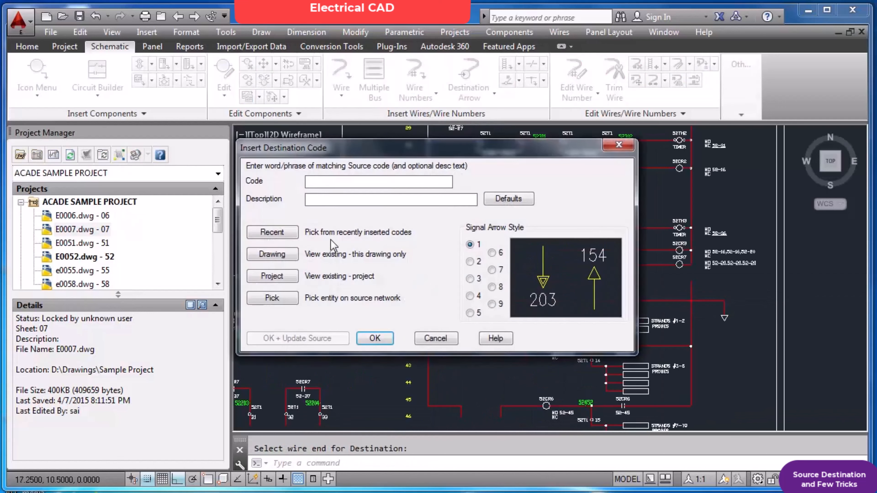
pyautogui.click(272, 232)
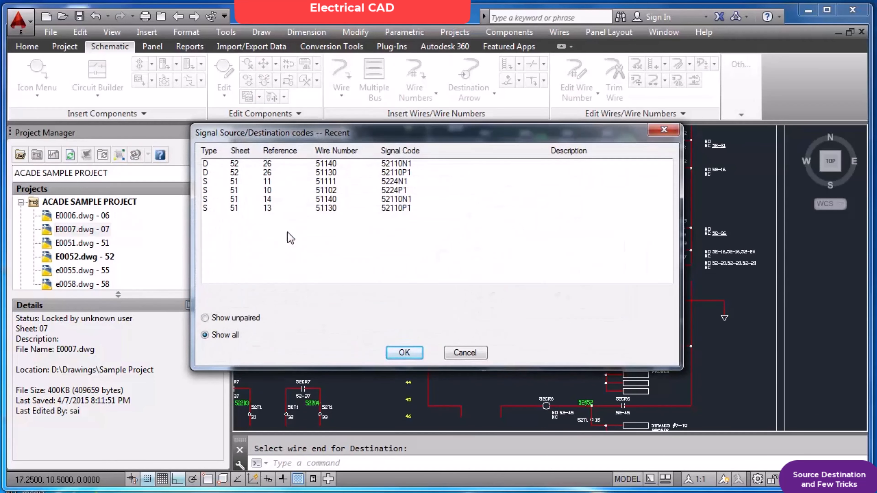
pyautogui.click(400, 191)
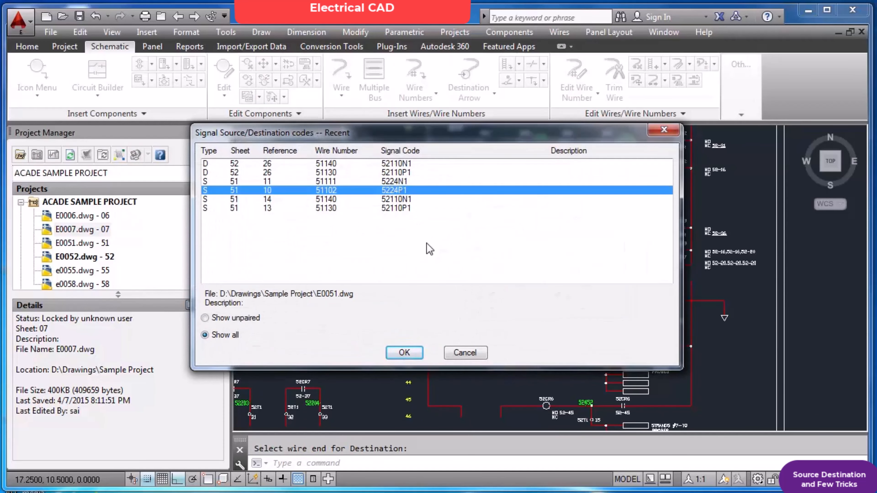
pyautogui.click(411, 354)
pyautogui.click(394, 340)
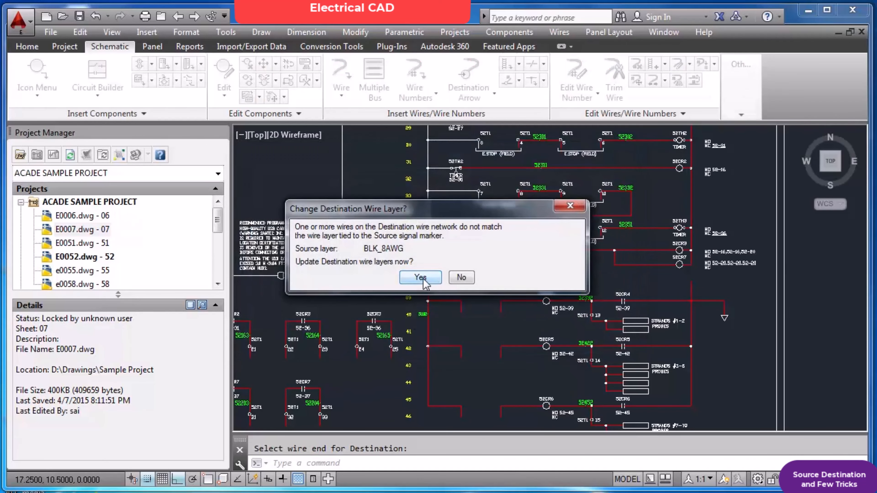
pyautogui.click(461, 278)
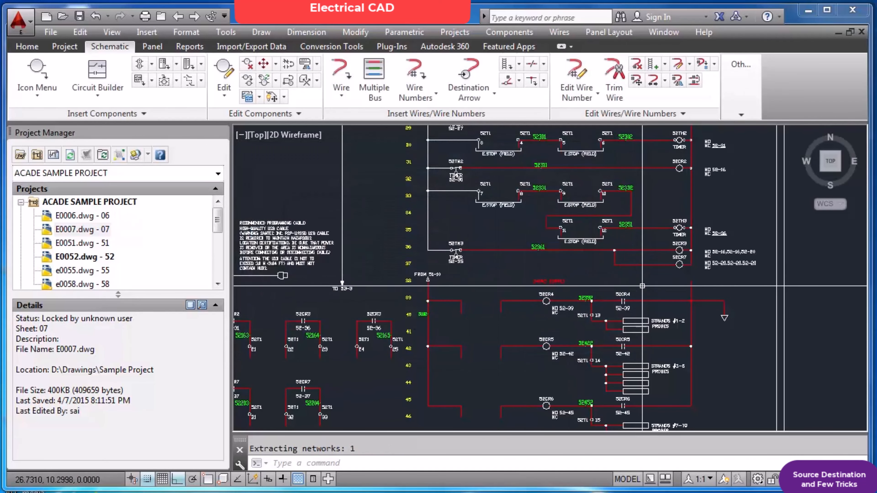
# Insert a destination arrow with code 5224N1 atop the cobble circuit rungs' right vertical wire without updating the destination wire layers.
pyautogui.click(691, 284)
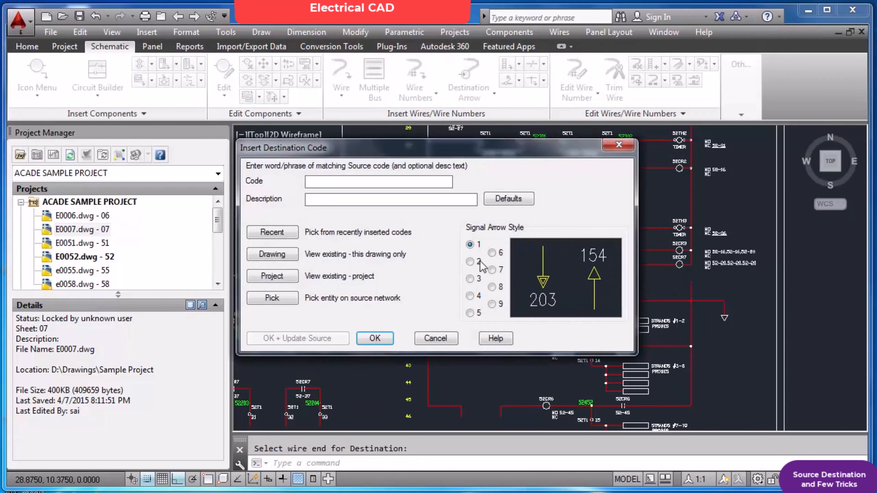
pyautogui.click(276, 237)
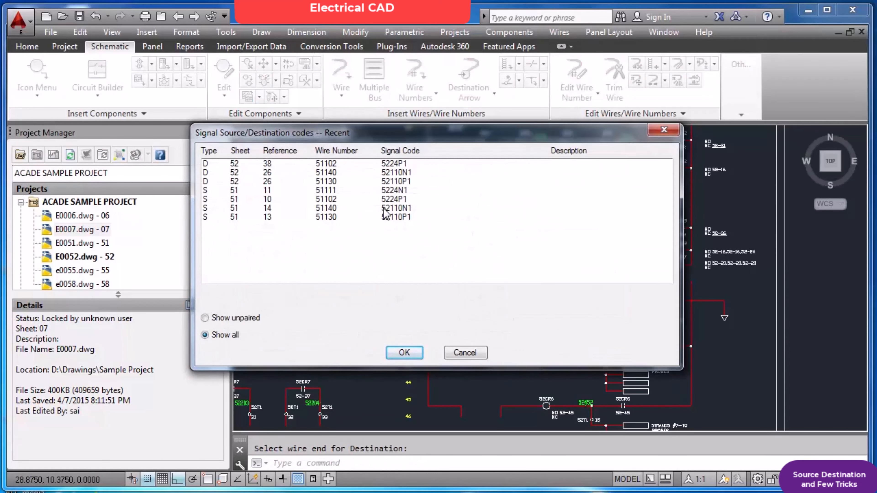
pyautogui.click(401, 191)
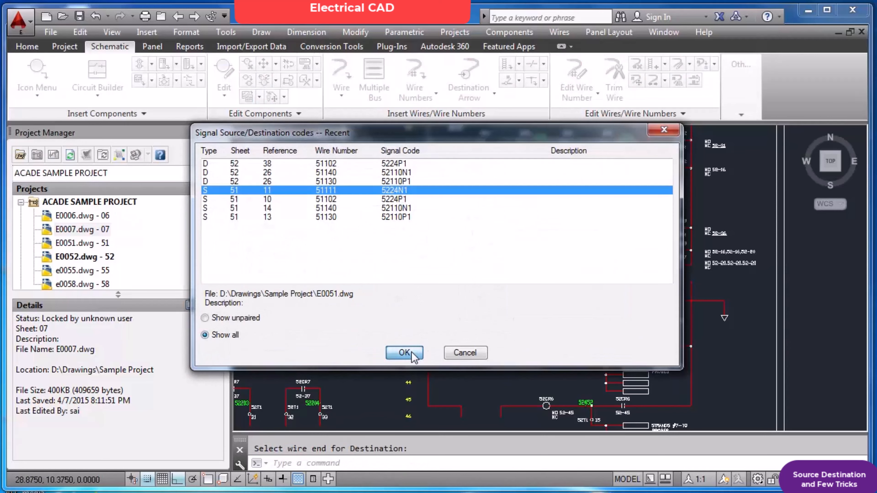
pyautogui.click(404, 353)
pyautogui.click(388, 340)
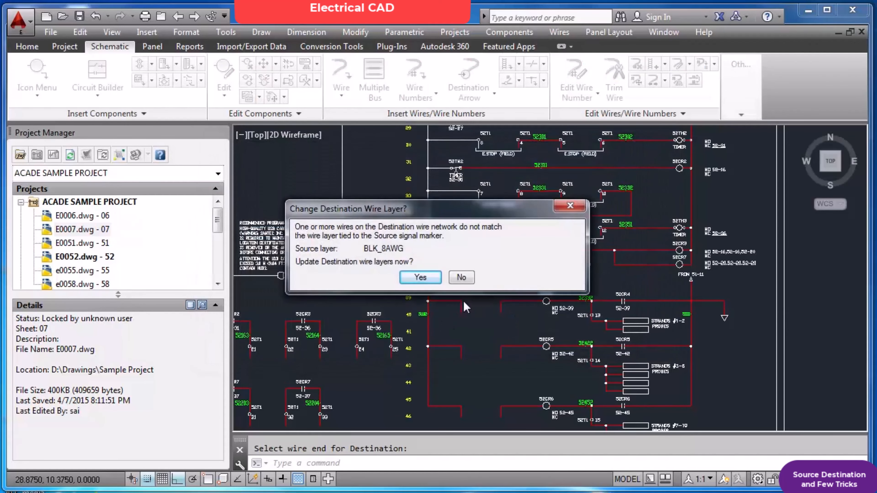
pyautogui.click(461, 277)
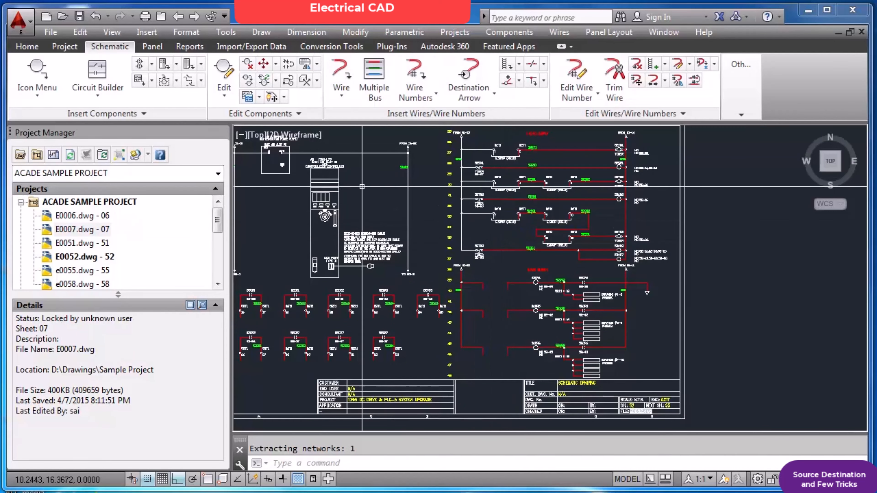
# Examine the destination arrows and the wire numbers on the E.STOP and cobble circuit supply wires of sheet 52.
pyautogui.scroll(5, 530, 145)
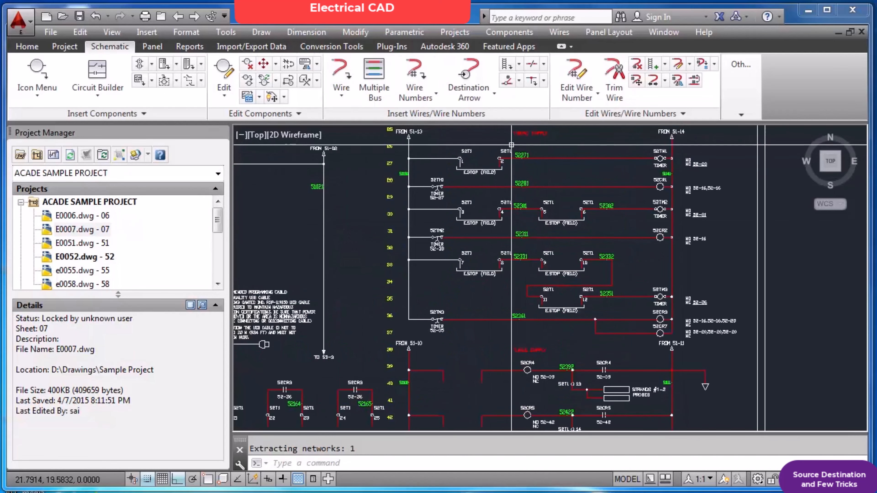
pyautogui.scroll(-3, 530, 145)
pyautogui.scroll(3, 520, 279)
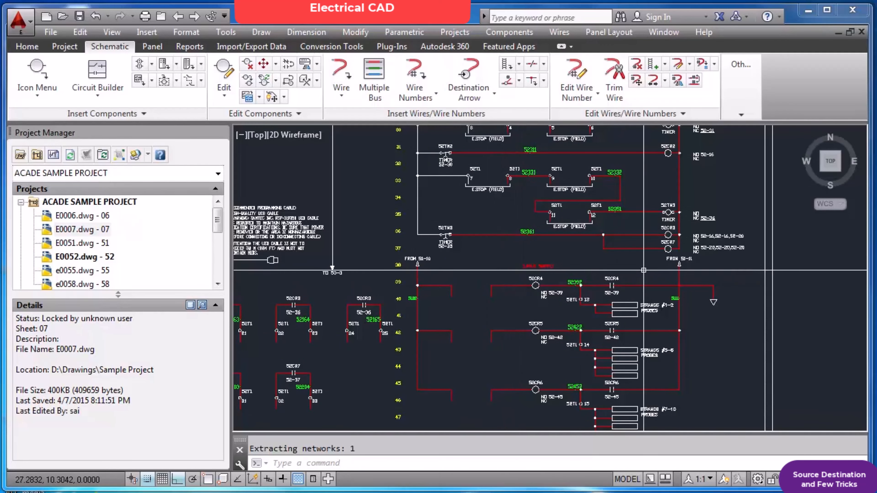
pyautogui.scroll(3, 668, 311)
pyautogui.scroll(-5, 668, 312)
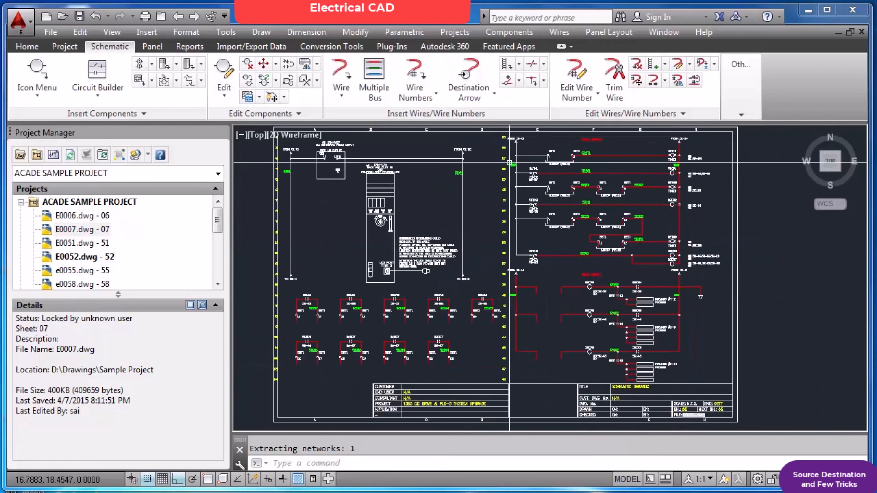
pyautogui.scroll(6, 523, 168)
pyautogui.scroll(-5, 523, 168)
pyautogui.scroll(7, 650, 215)
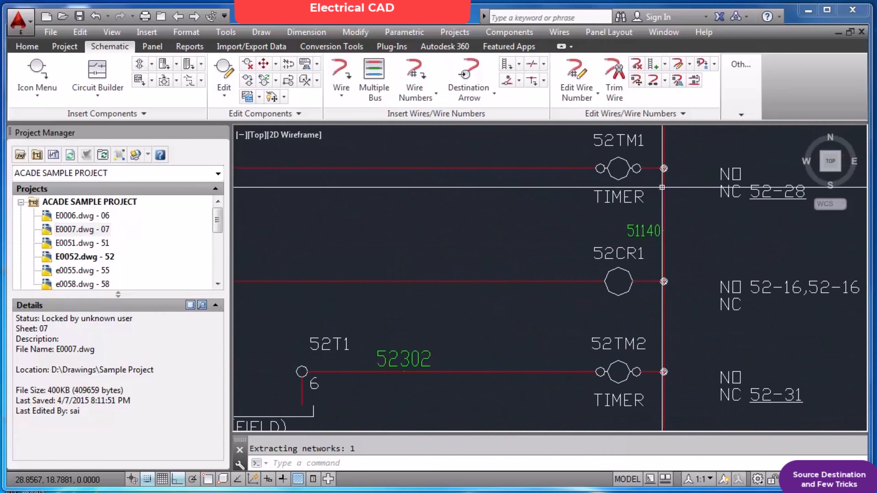
# Return to sheet 51 and try to number the cobble circuit and E.STOP supply wires at terminals 51T3 7 to 10 automatically.
pyautogui.scroll(-5, 651, 215)
pyautogui.scroll(6, 325, 213)
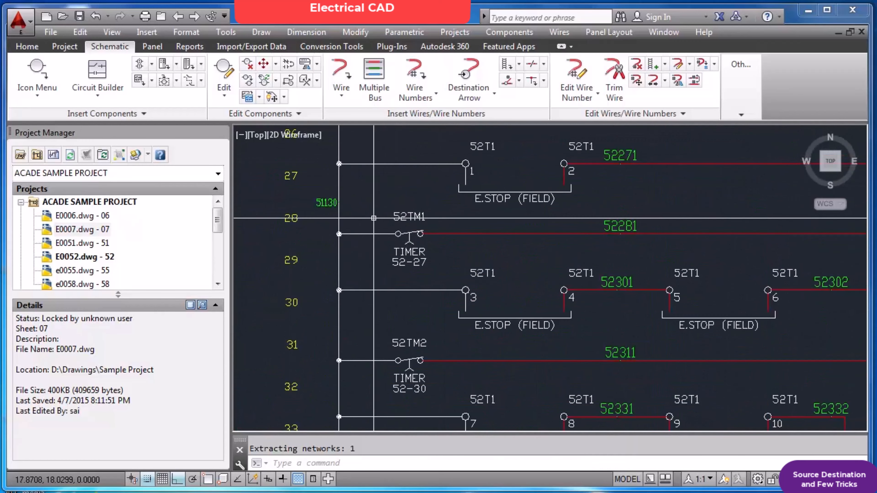
pyautogui.write('z')
pyautogui.press('Return')
pyautogui.write('e')
pyautogui.press('Return')
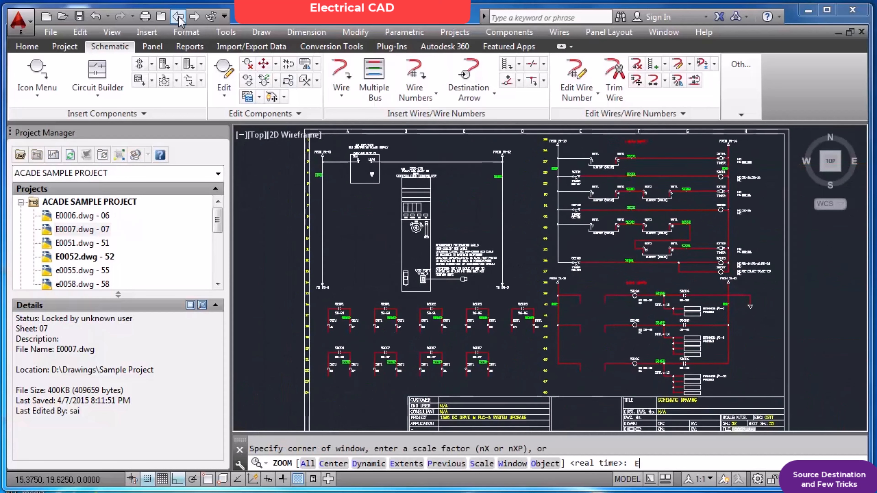
pyautogui.click(178, 17)
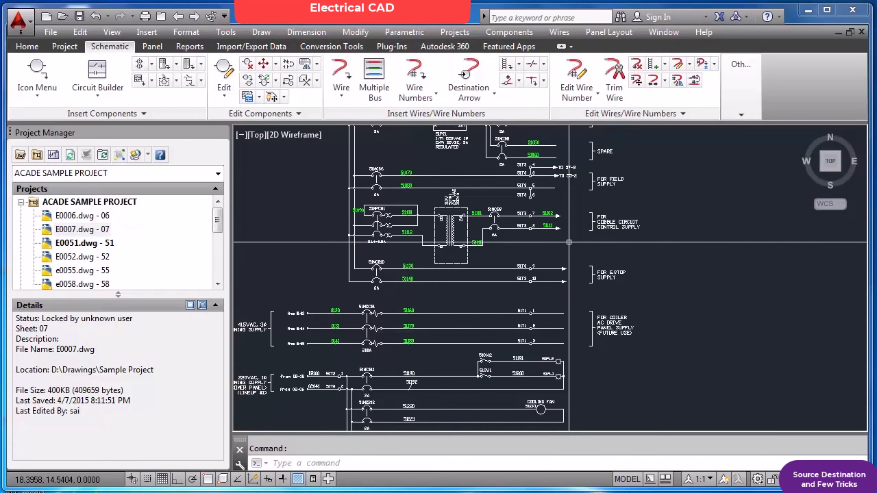
pyautogui.scroll(4, 568, 239)
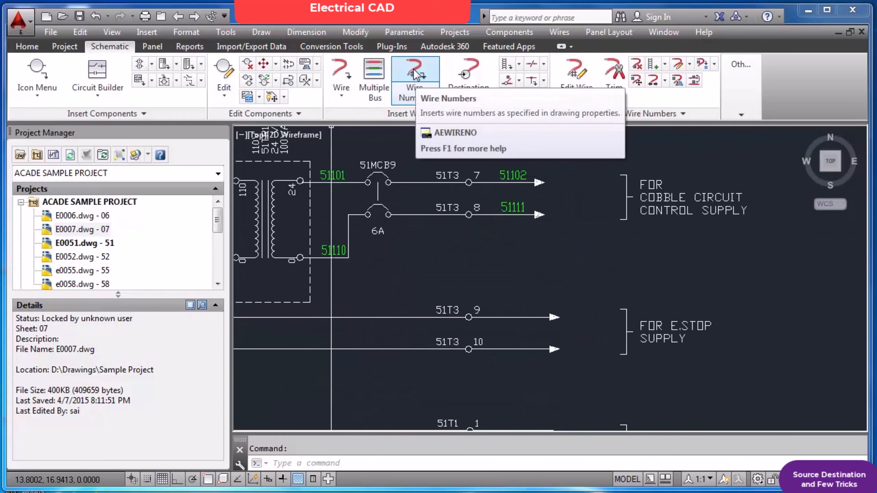
pyautogui.click(421, 88)
pyautogui.click(411, 323)
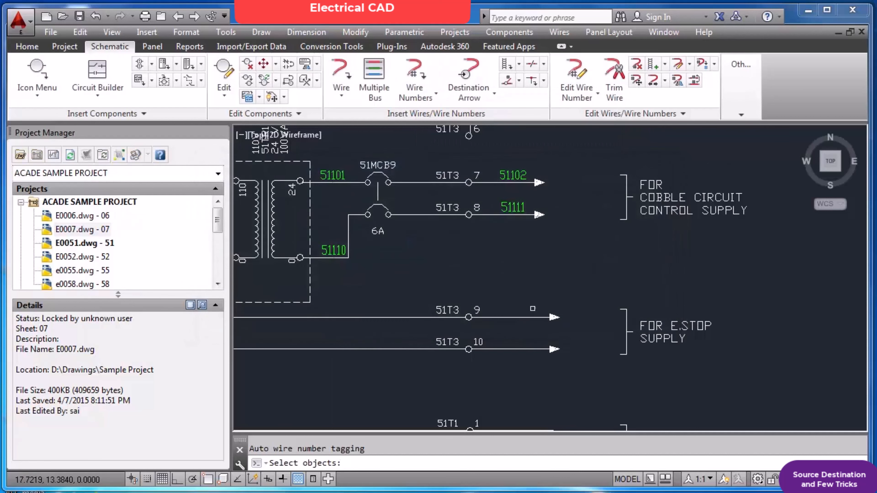
pyautogui.click(531, 372)
pyautogui.click(503, 174)
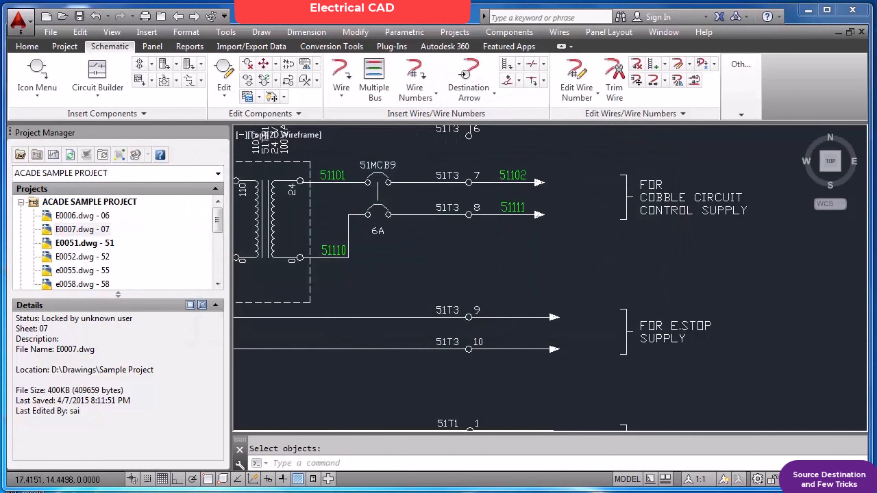
pyautogui.press('Return')
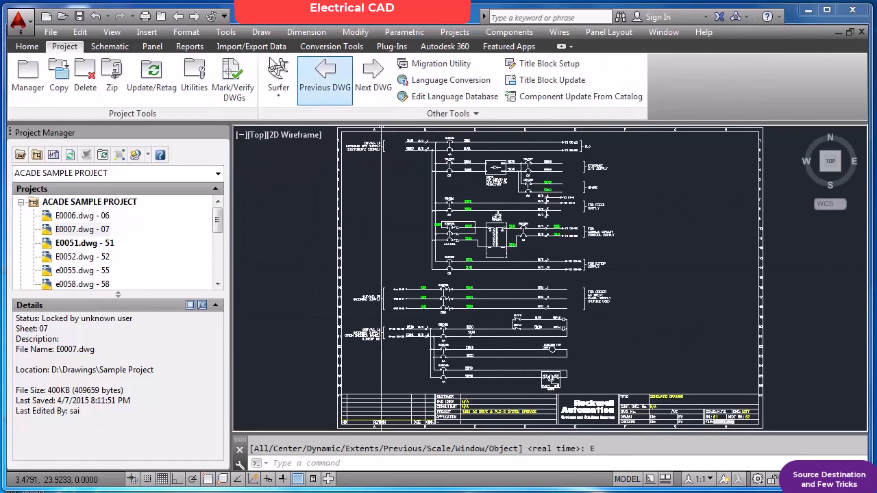
# Move on past sheet 52 to sheet 55 and examine the E-stop relay inputs of the digital input module.
pyautogui.click(194, 16)
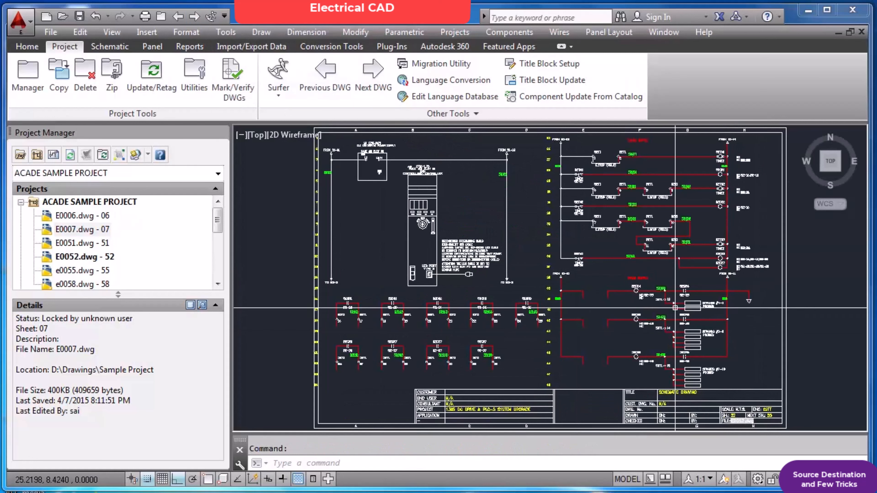
pyautogui.click(193, 17)
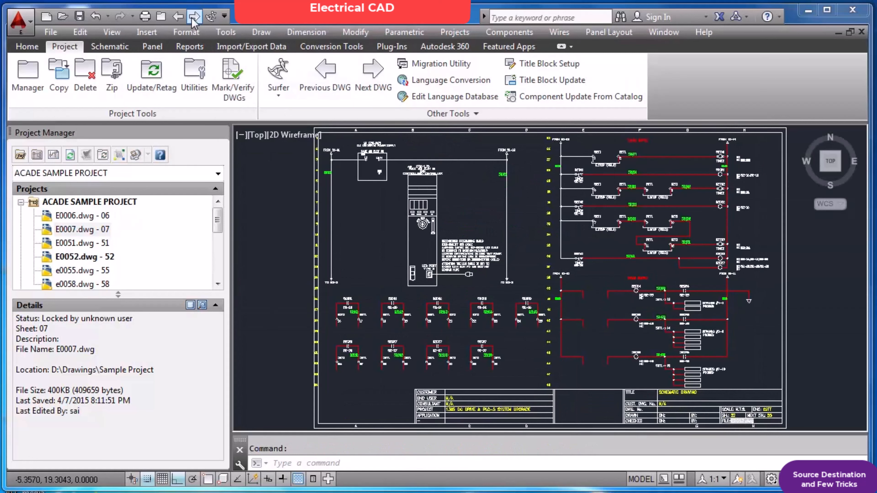
pyautogui.scroll(2, 417, 150)
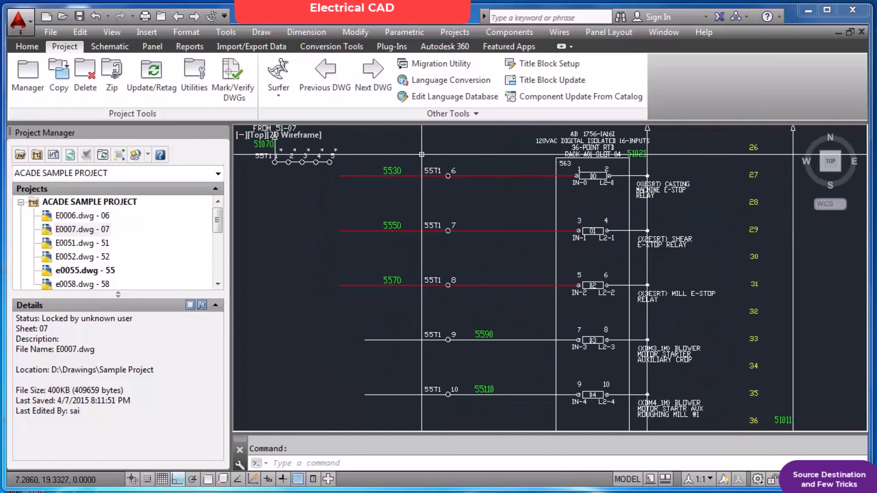
pyautogui.scroll(1, 679, 213)
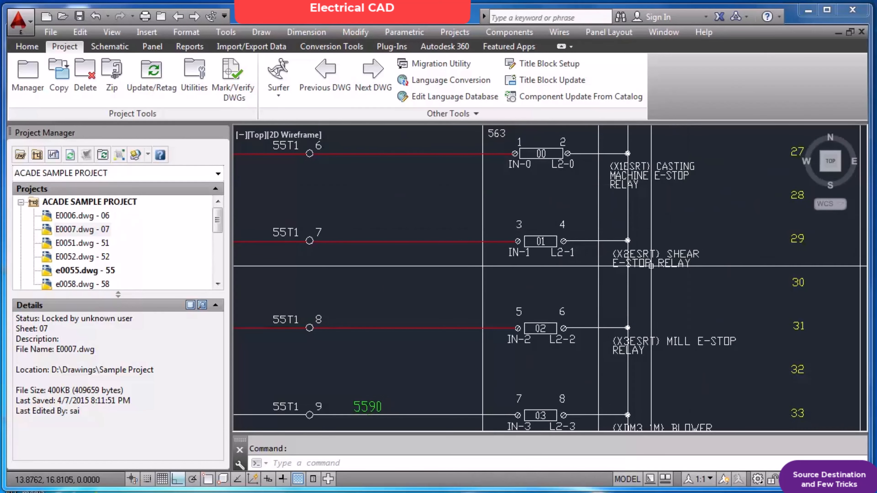
pyautogui.scroll(-1, 662, 198)
pyautogui.scroll(1, 646, 317)
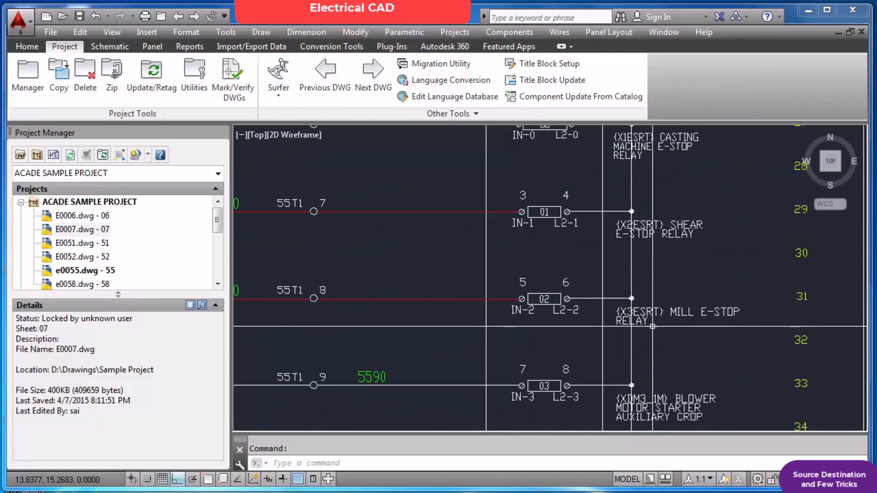
# Go back to sheet 52 and examine the E.STOP rungs at lines 27 to 31 with their supply wire numbers.
pyautogui.click(178, 17)
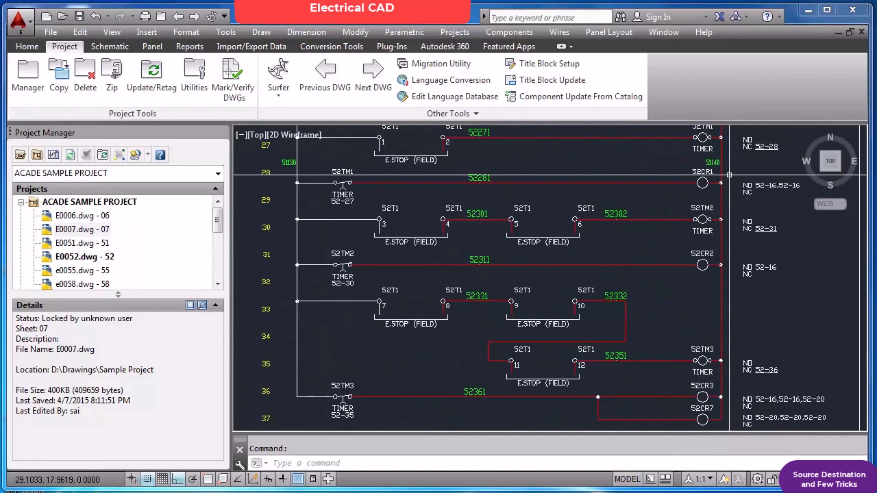
pyautogui.scroll(-3, 729, 168)
pyautogui.scroll(4, 721, 164)
pyautogui.scroll(-2, 713, 158)
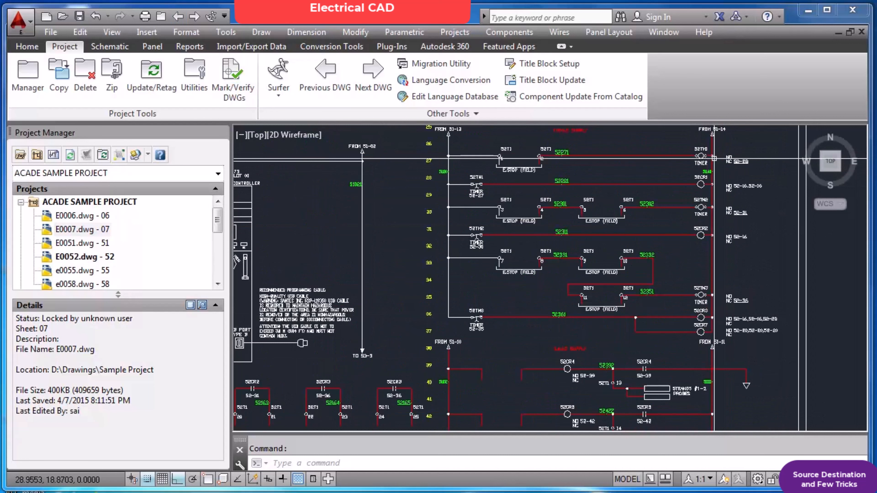
pyautogui.click(440, 142)
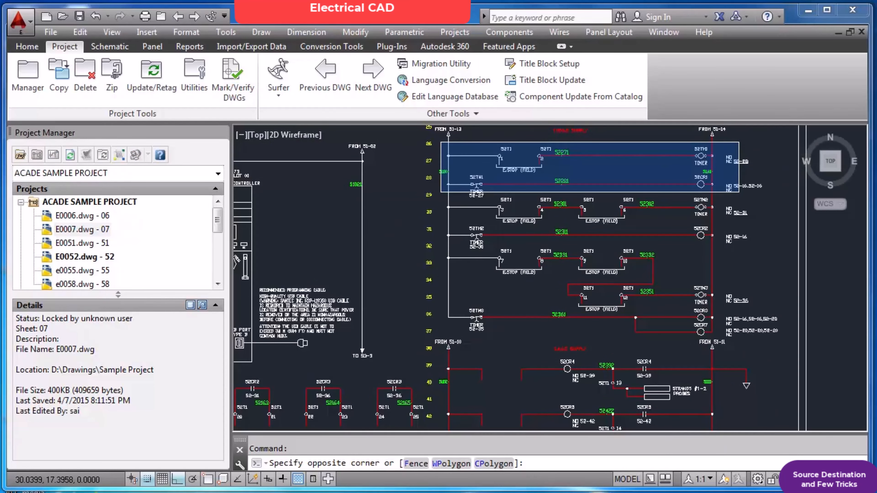
pyautogui.press('Escape')
pyautogui.scroll(5, 704, 155)
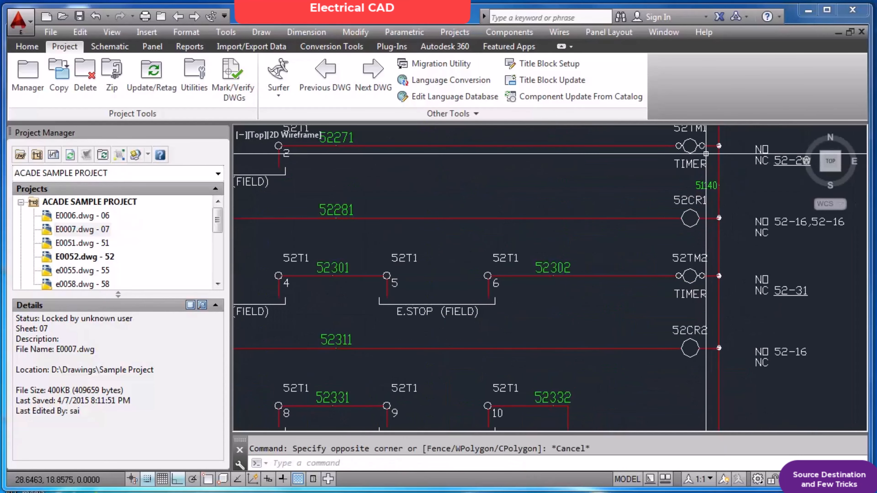
pyautogui.scroll(-3, 702, 142)
pyautogui.scroll(1, 699, 142)
pyautogui.scroll(1, 699, 142)
pyautogui.scroll(-1, 702, 156)
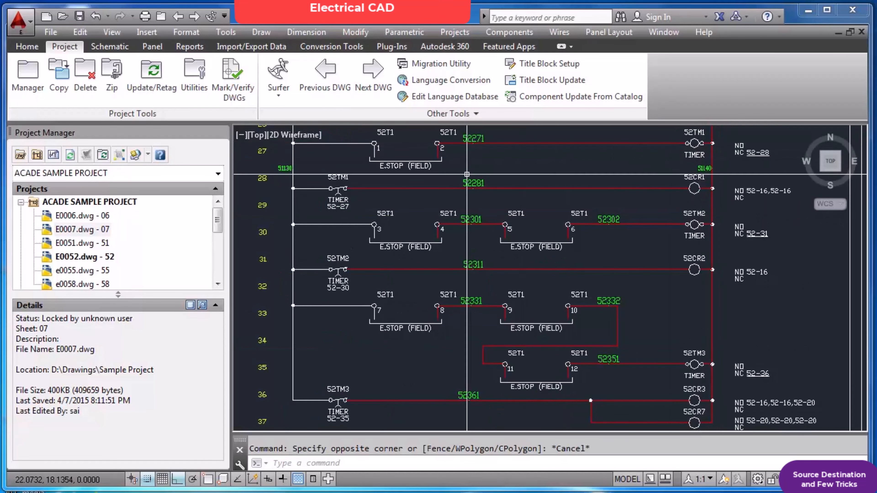
pyautogui.scroll(2, 707, 199)
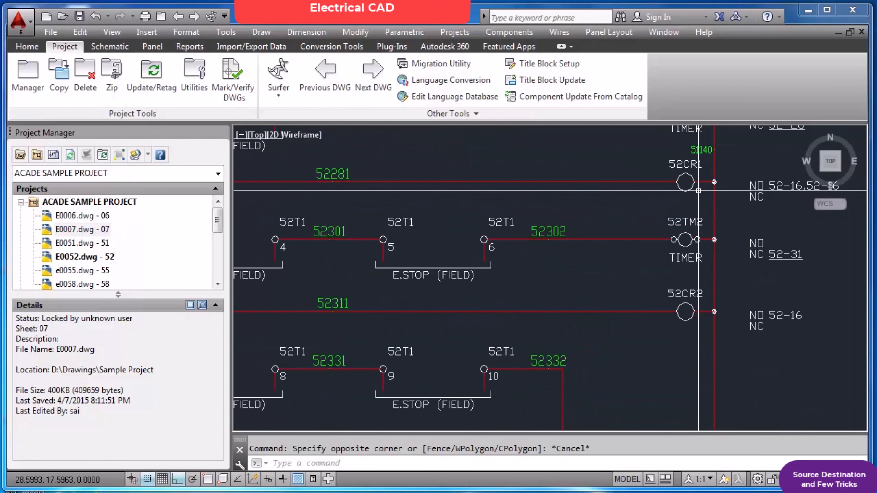
pyautogui.scroll(-2, 696, 189)
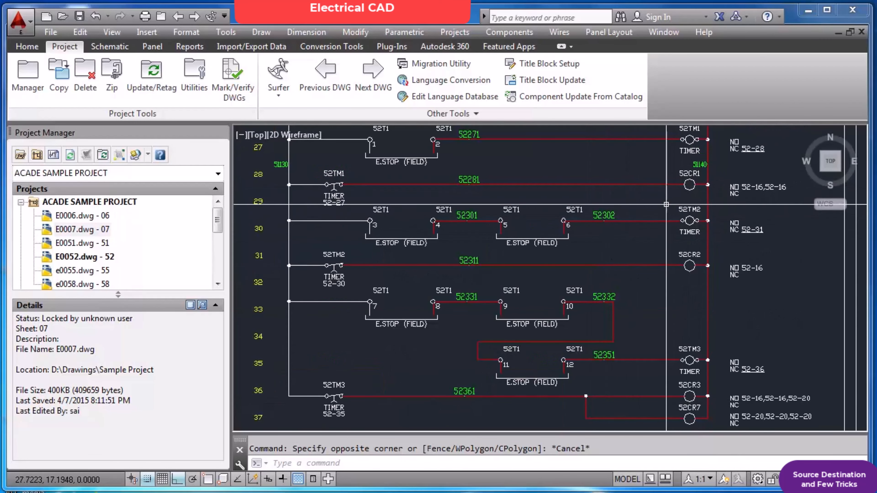
pyautogui.click(667, 244)
pyautogui.press('Escape')
pyautogui.scroll(-1, 611, 257)
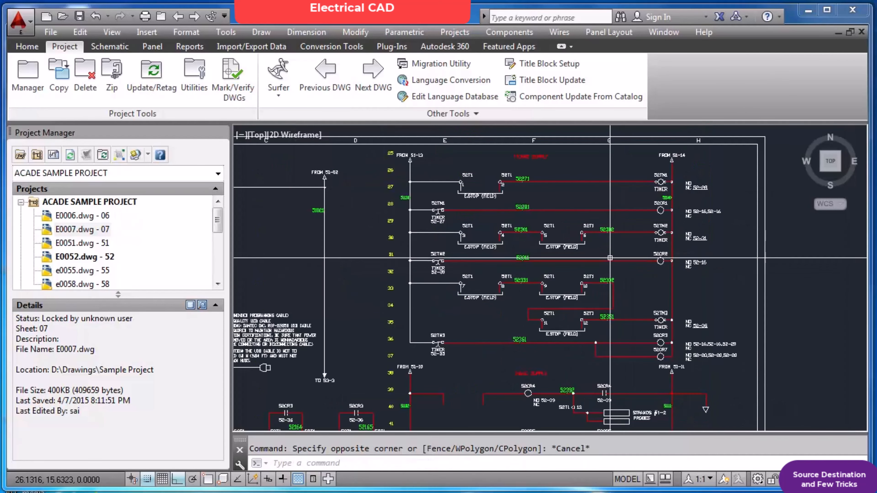
# Examine coils 52TM3, 52CR3 and 52CR7 and the contact cross-references beside the E.STOP rungs.
pyautogui.scroll(1, 565, 366)
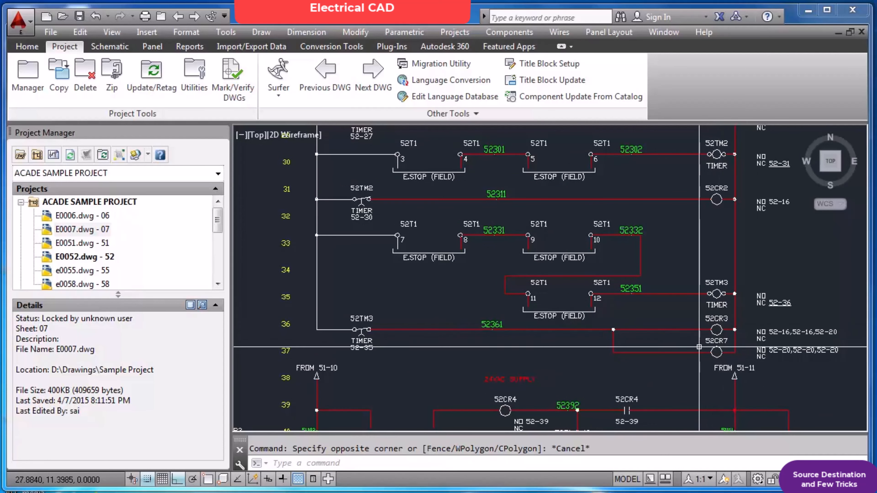
pyautogui.scroll(1, 726, 360)
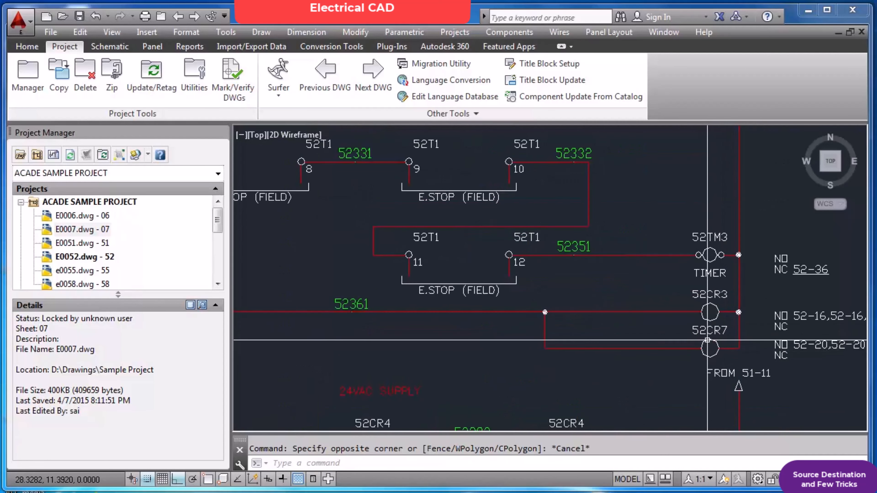
pyautogui.scroll(-1, 708, 341)
pyautogui.scroll(1, 711, 335)
pyautogui.scroll(-1, 819, 344)
pyautogui.scroll(1, 819, 344)
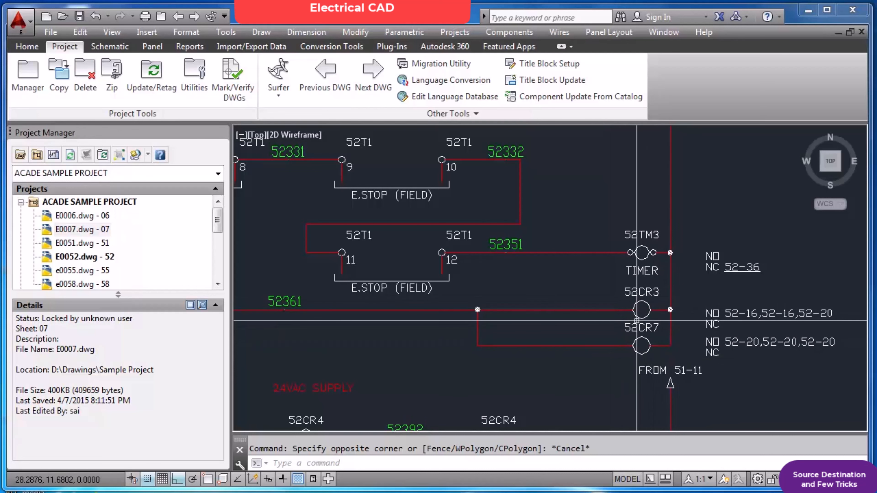
pyautogui.scroll(-4, 637, 319)
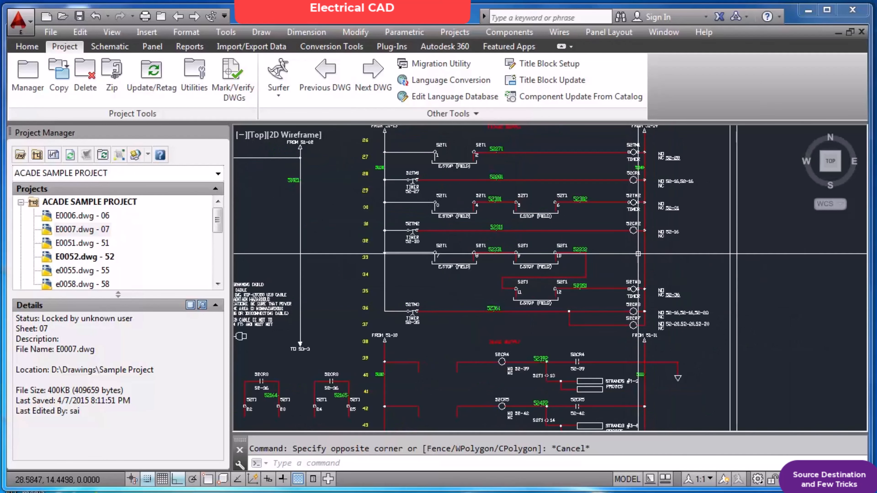
pyautogui.scroll(4, 634, 156)
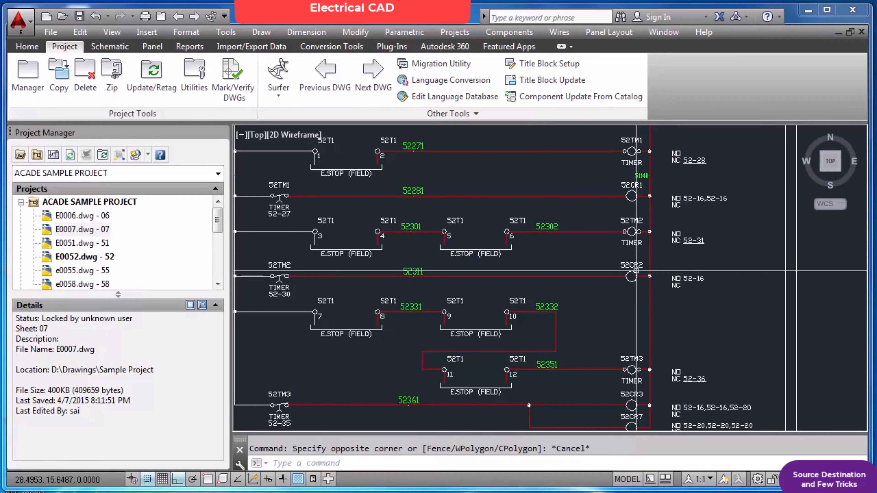
pyautogui.scroll(-3, 636, 271)
pyautogui.scroll(3, 494, 222)
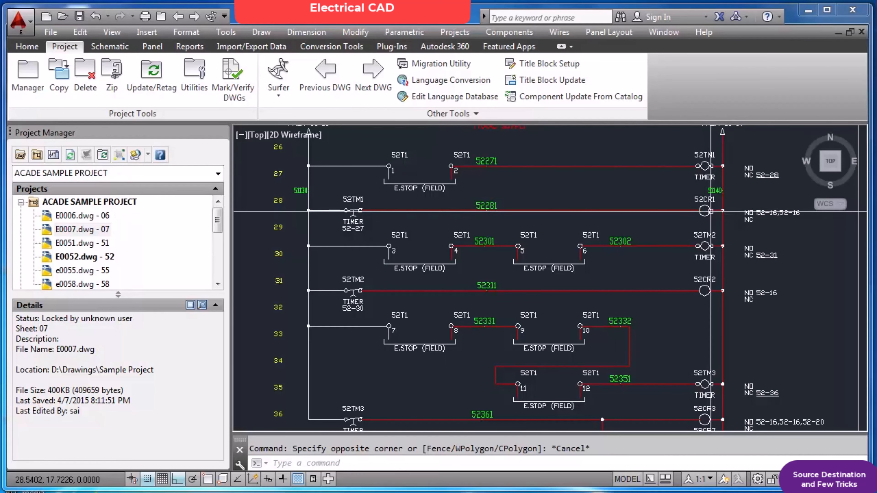
pyautogui.scroll(1, 711, 211)
pyautogui.scroll(-1, 711, 211)
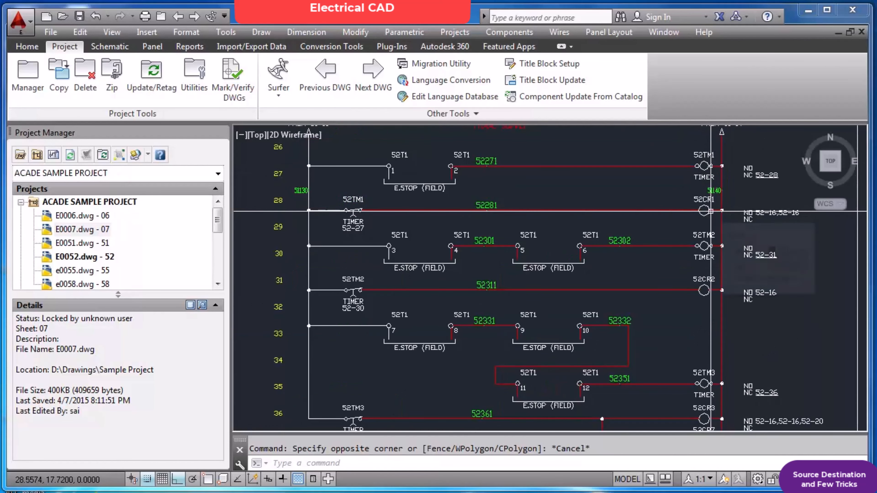
# Examine the rows of 52CR relay contacts and their 52T1 terminals beneath the controller on sheet 52.
pyautogui.scroll(-4, 711, 211)
pyautogui.scroll(5, 348, 352)
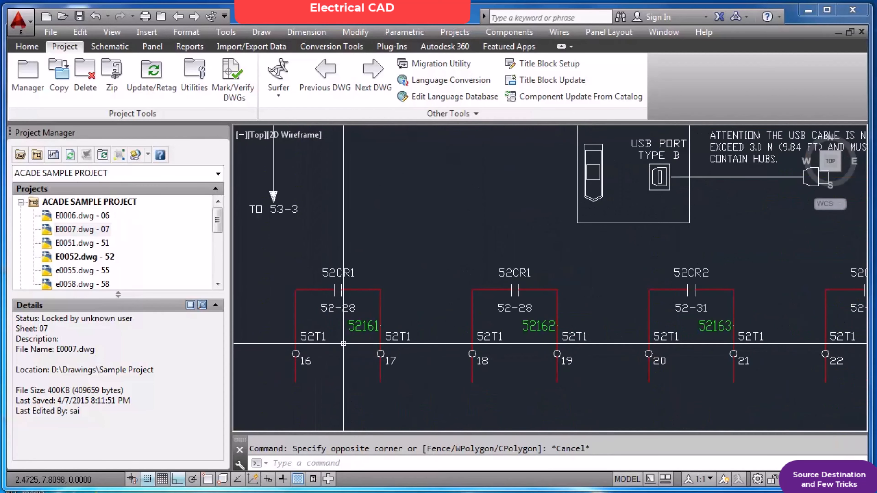
pyautogui.scroll(-3, 343, 343)
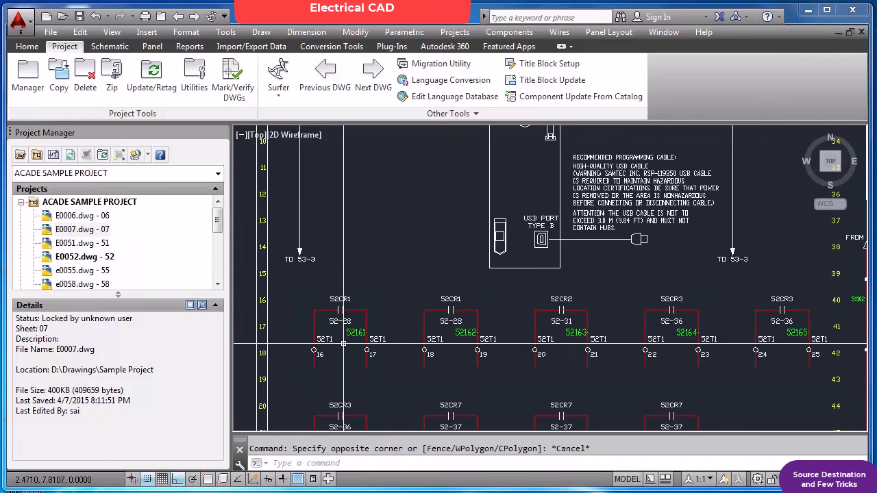
pyautogui.scroll(-1, 441, 285)
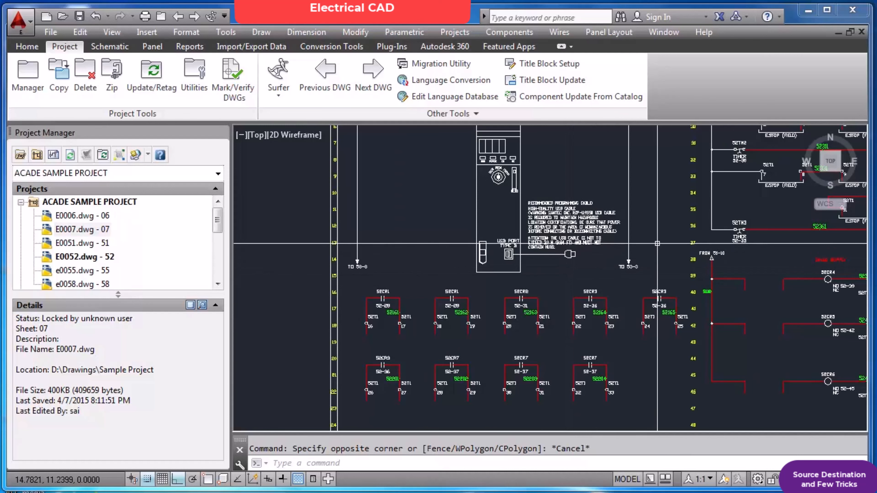
# Move on to sheet 55 with the schematic tools ready and focus on the input module's E-stop relay wires.
pyautogui.write('z')
pyautogui.press('Return')
pyautogui.write('E')
pyautogui.press('Return')
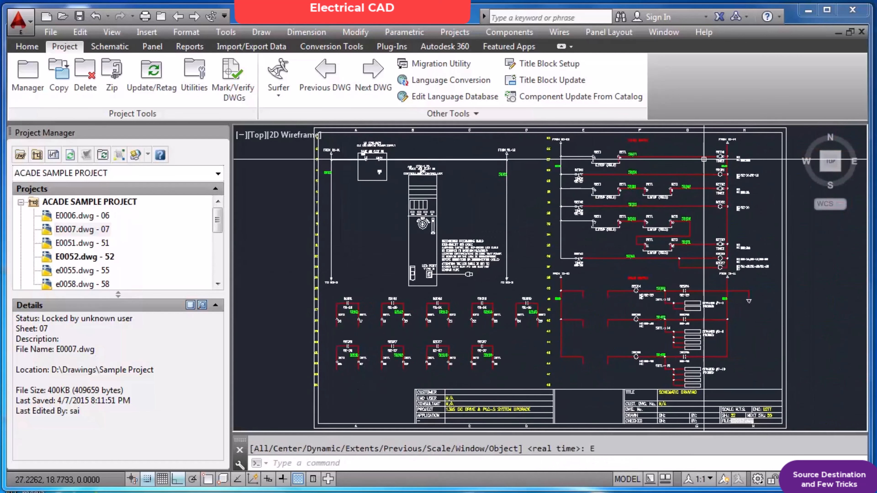
pyautogui.scroll(2, 709, 156)
pyautogui.write('z')
pyautogui.press('Return')
pyautogui.write('E')
pyautogui.press('Return')
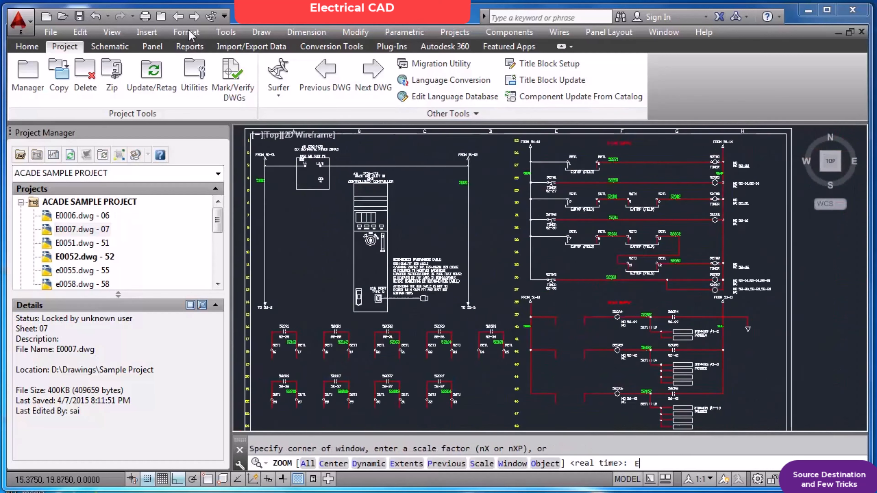
pyautogui.click(194, 17)
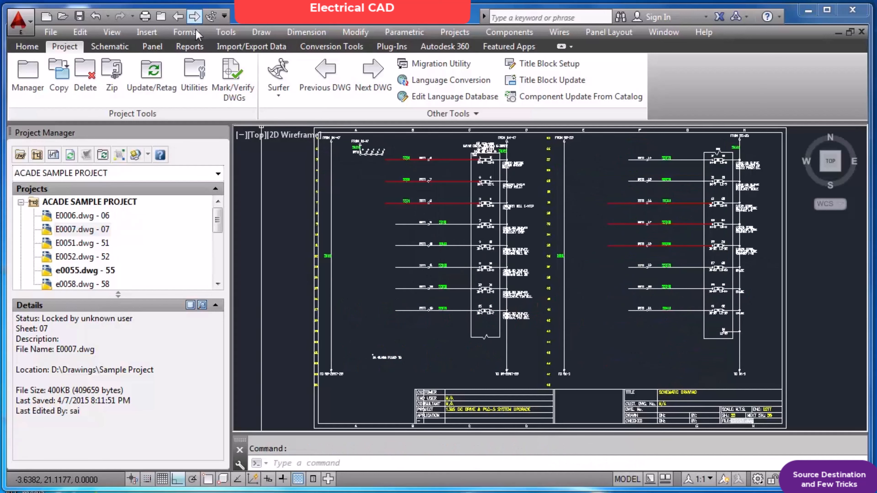
pyautogui.click(107, 47)
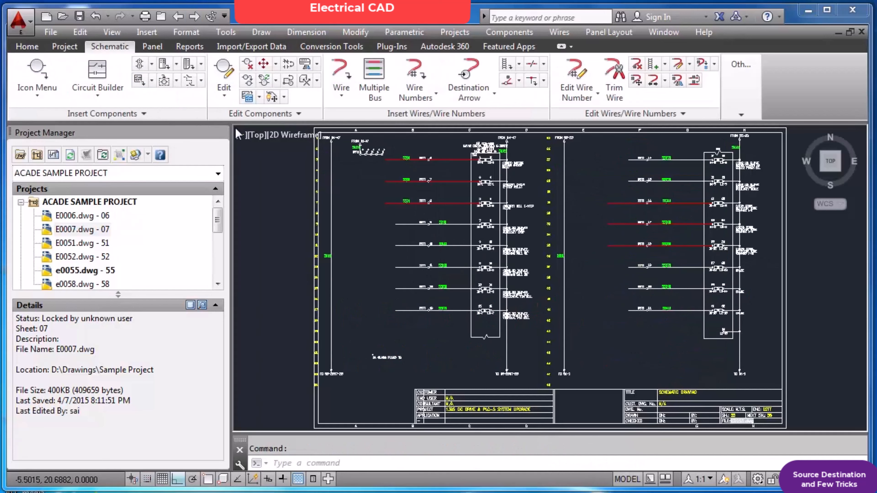
pyautogui.scroll(5, 464, 157)
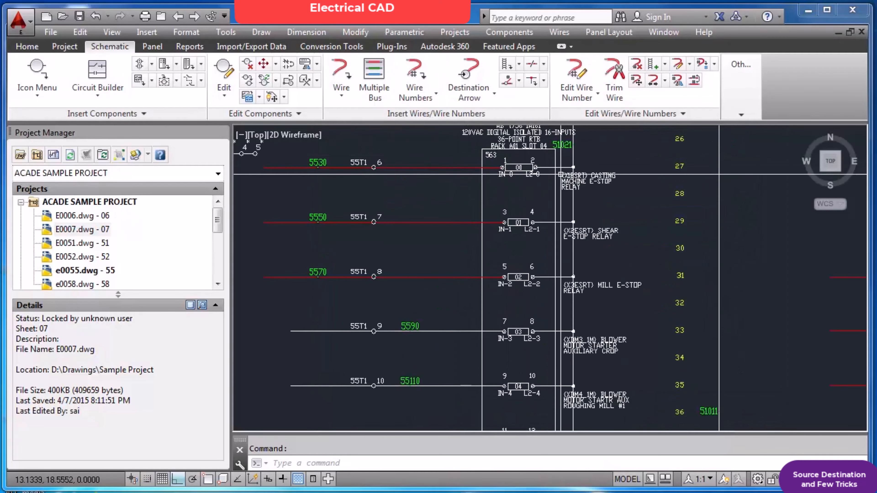
# Insert a normally open relay contact on the 5530 wire at line 27, with snap mode on.
pyautogui.scroll(5, 559, 174)
pyautogui.scroll(-10, 680, 205)
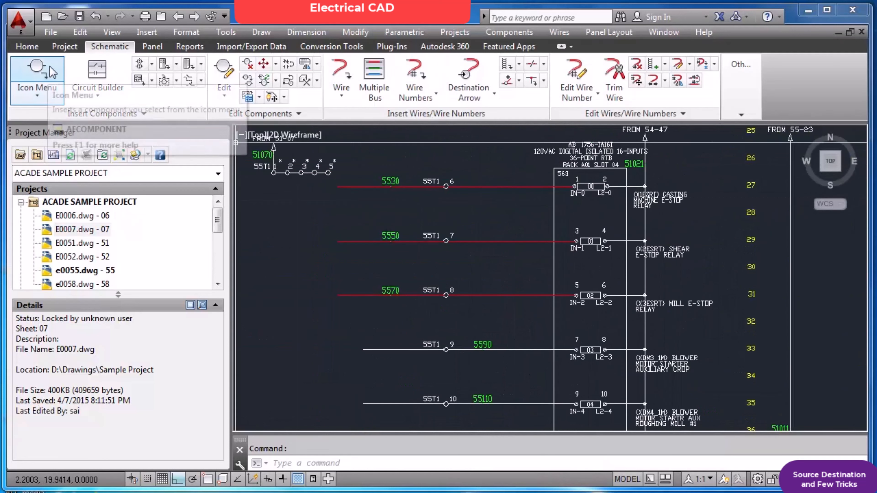
pyautogui.click(48, 79)
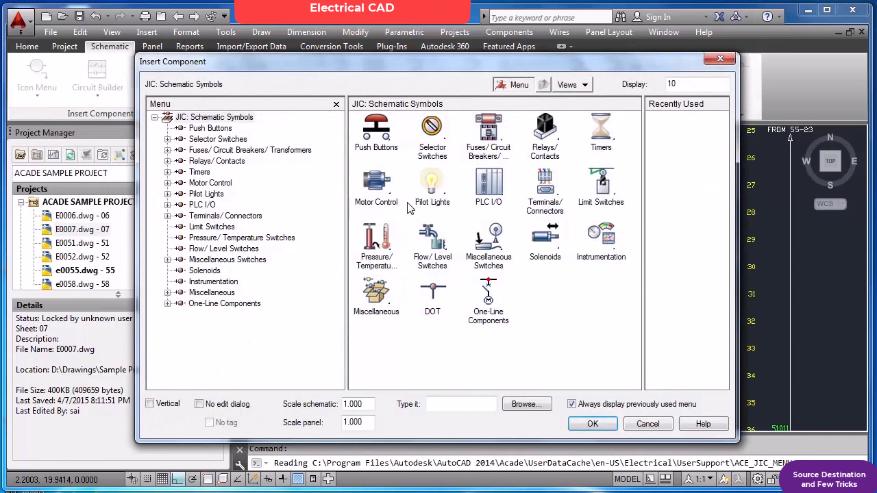
pyautogui.click(545, 138)
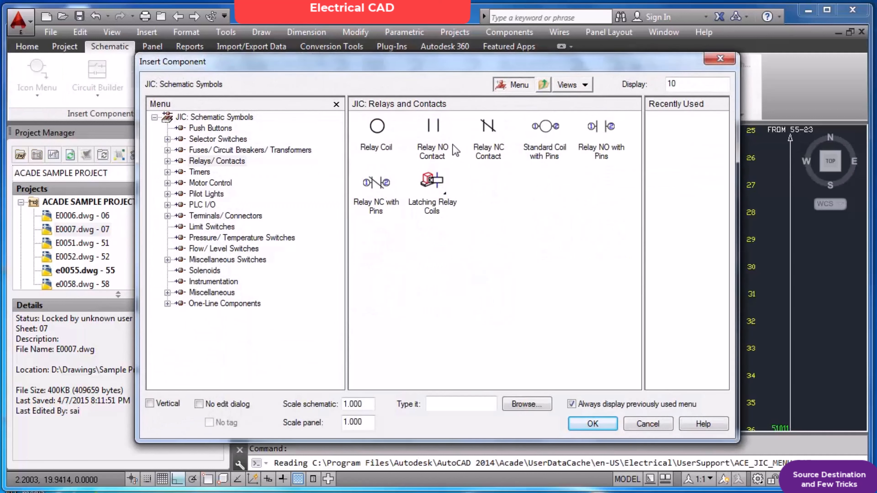
pyautogui.click(436, 132)
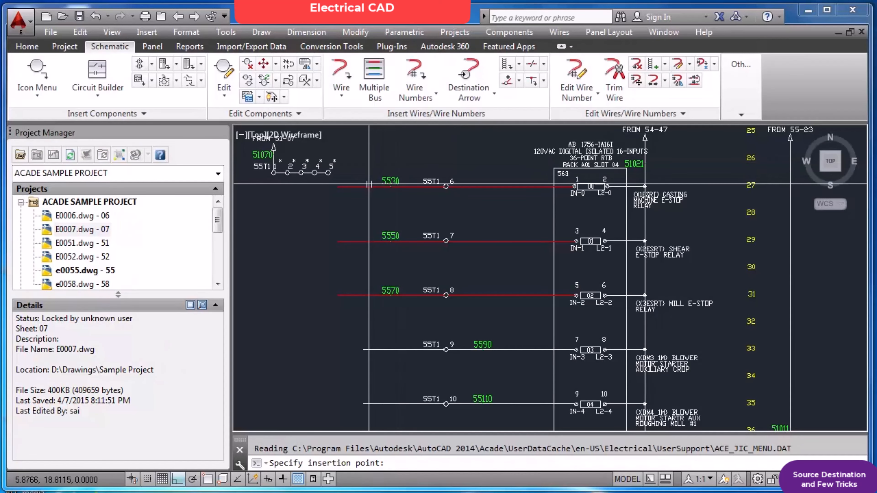
pyautogui.click(148, 479)
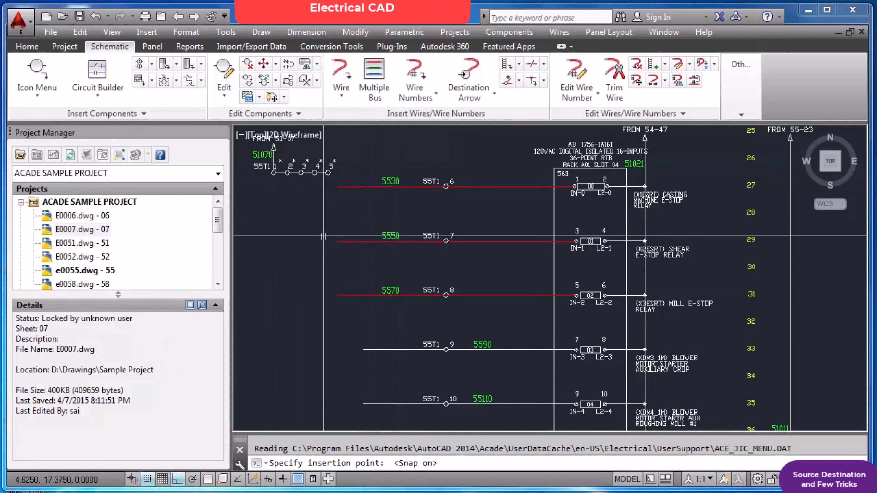
pyautogui.click(369, 187)
# Assign the contact on wire 5530 to relay 52CR1 on sheet 52, chosen from the project-wide CR list.
pyautogui.scroll(2, 394, 153)
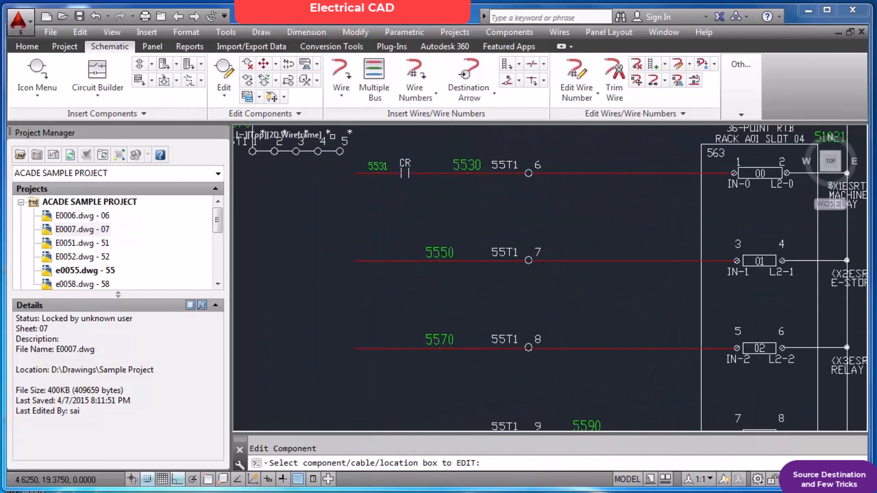
pyautogui.click(406, 163)
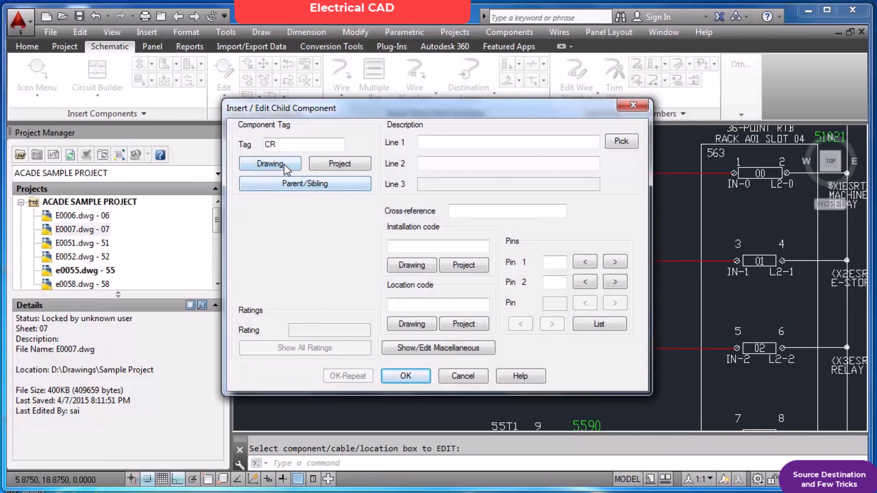
pyautogui.click(330, 166)
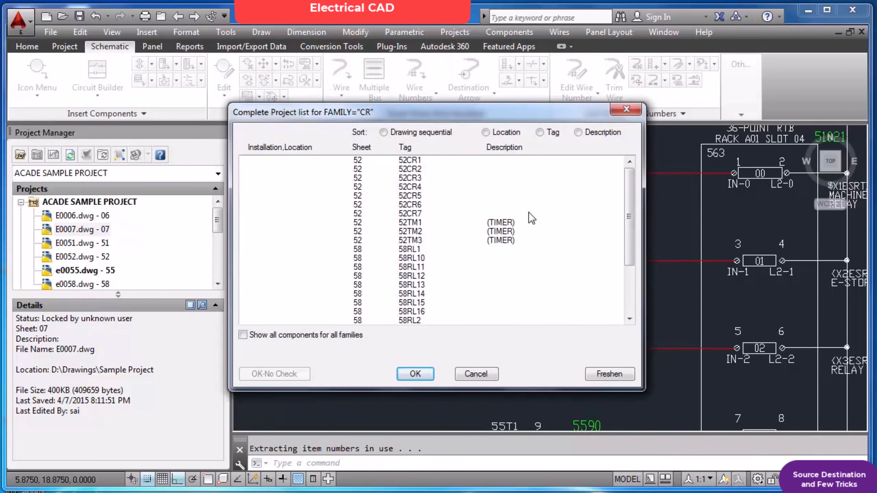
pyautogui.click(415, 162)
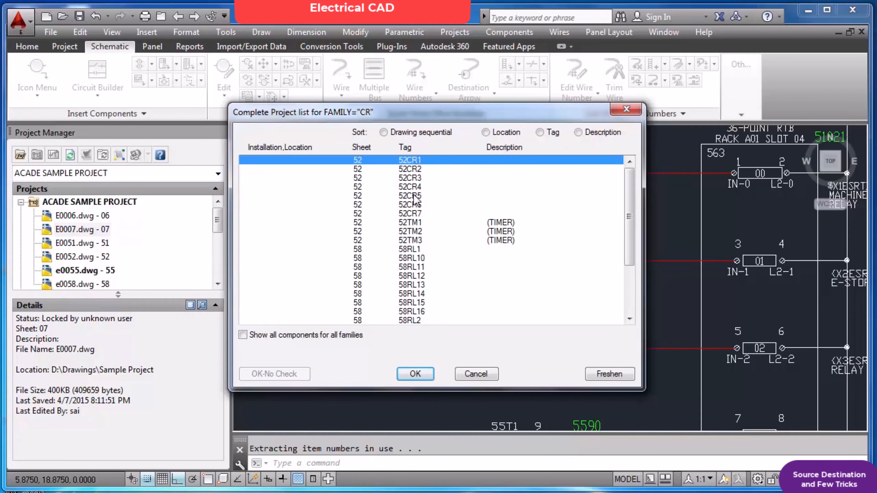
pyautogui.click(416, 373)
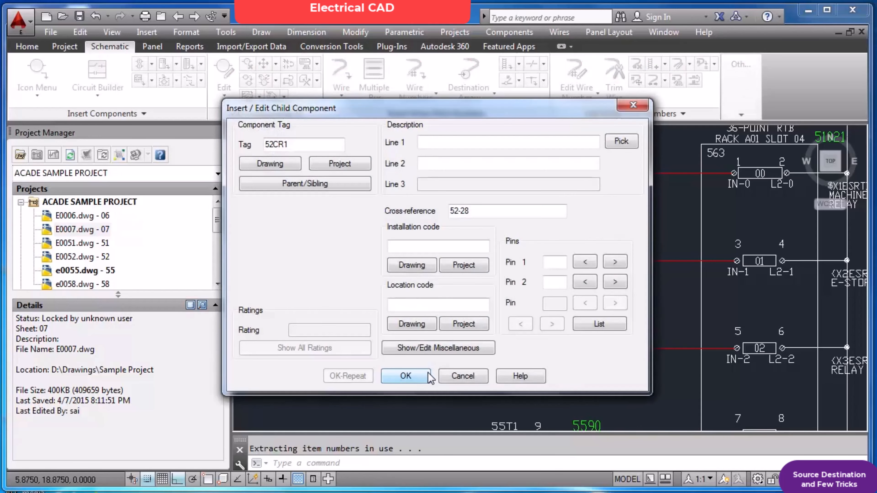
pyautogui.click(420, 377)
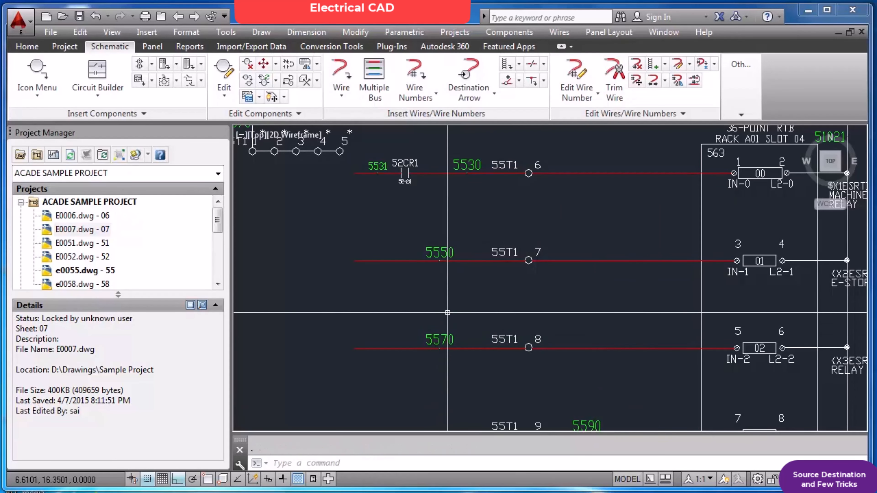
pyautogui.scroll(5, 402, 176)
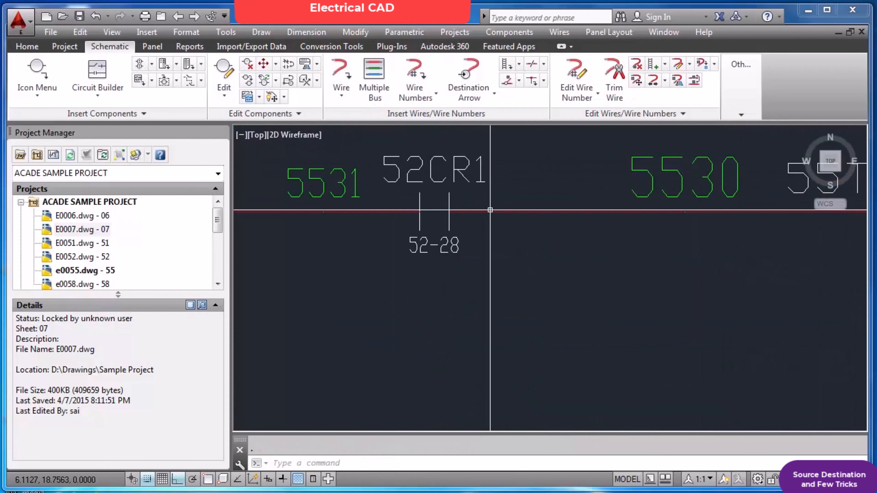
# Insert another normally open relay contact on the 5550 wire, aligned under the 52CR1 contact.
pyautogui.scroll(-4, 490, 210)
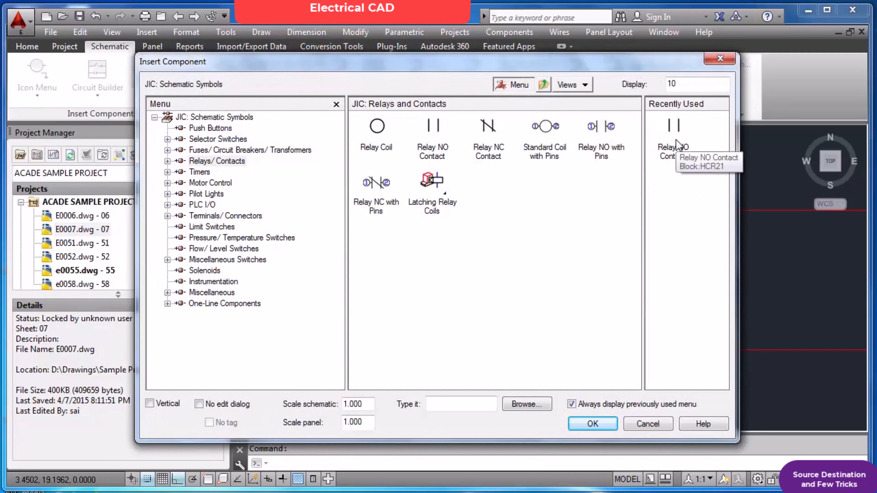
pyautogui.click(678, 136)
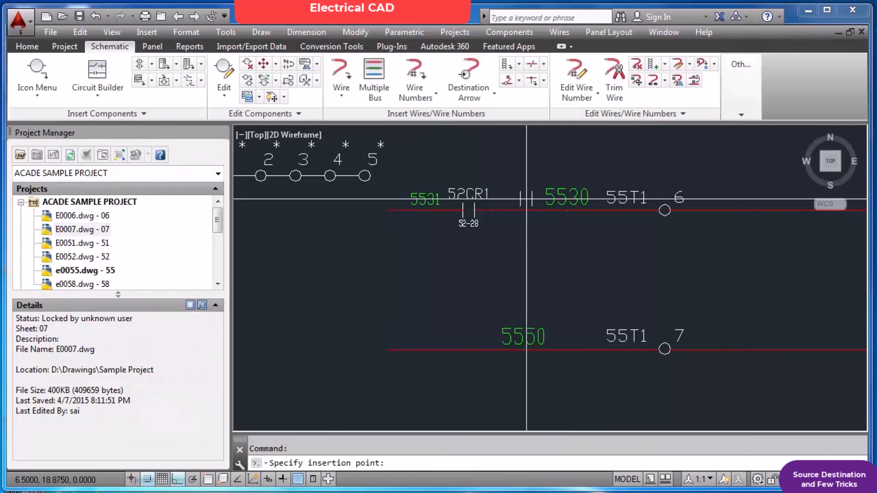
pyautogui.scroll(-2, 461, 313)
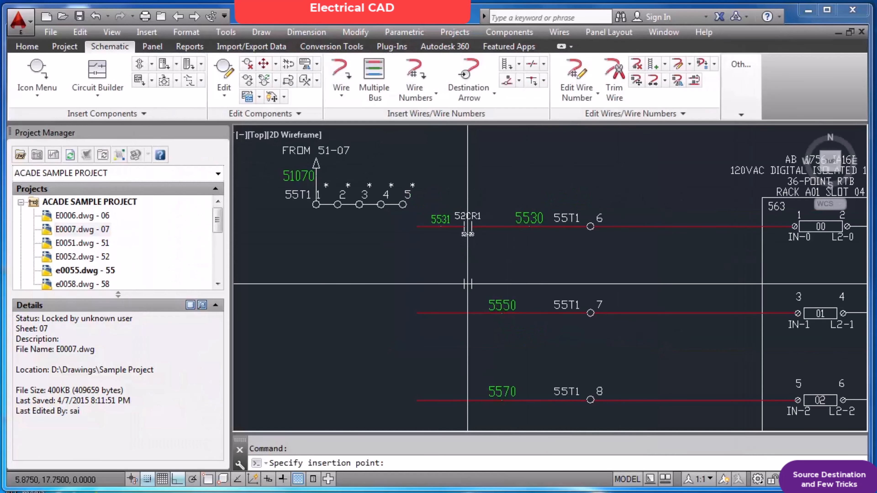
pyautogui.click(468, 313)
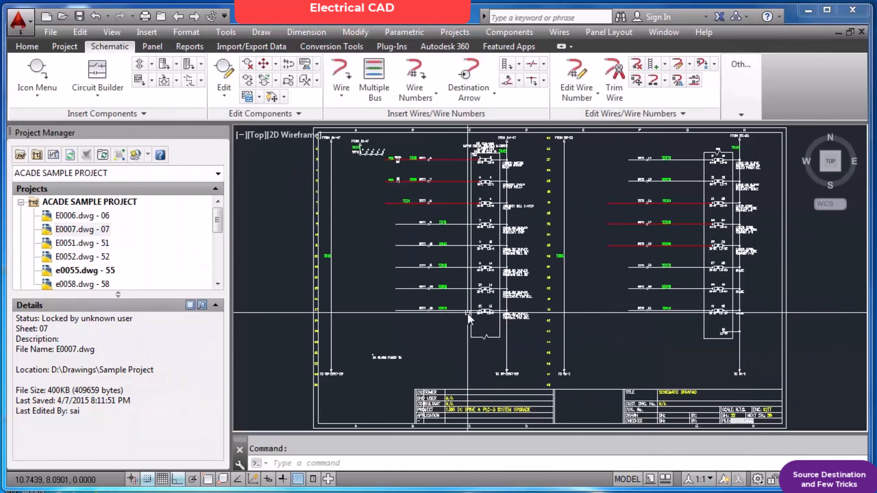
# Assign the contact on wire 5550 to relay 52CR2 on sheet 52, chosen from the project-wide CR list.
pyautogui.click(224, 75)
pyautogui.scroll(6, 402, 182)
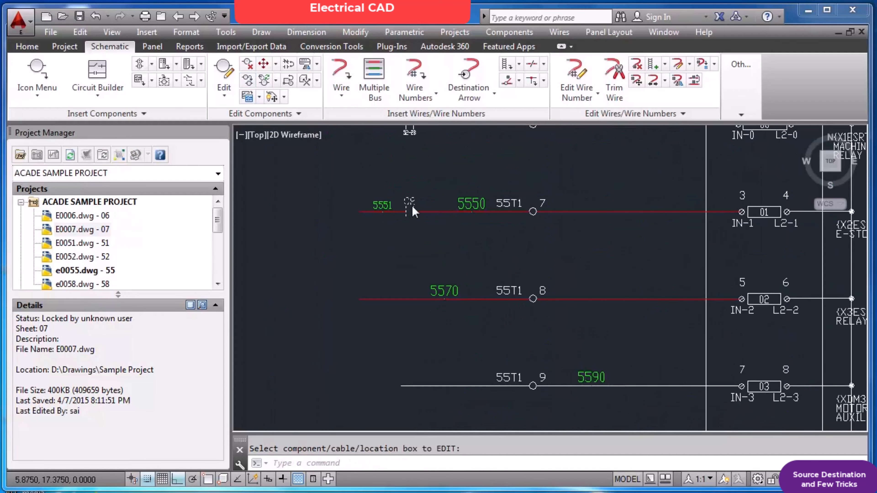
pyautogui.click(414, 212)
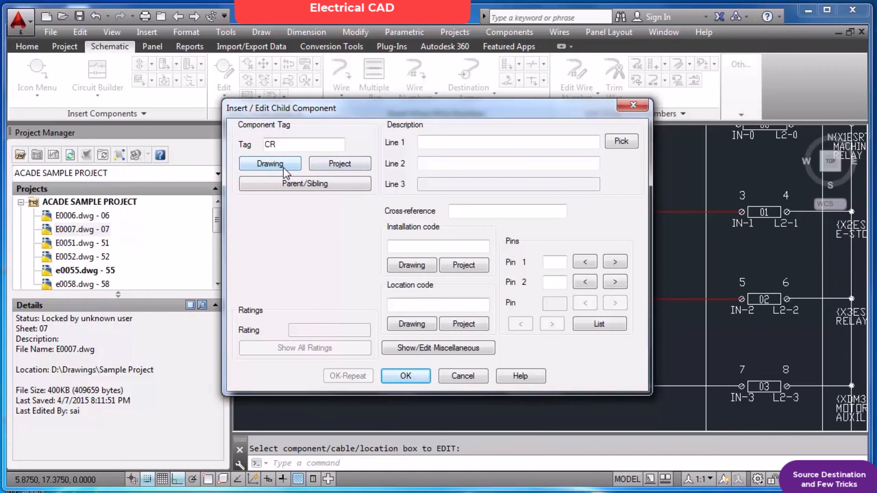
pyautogui.click(331, 168)
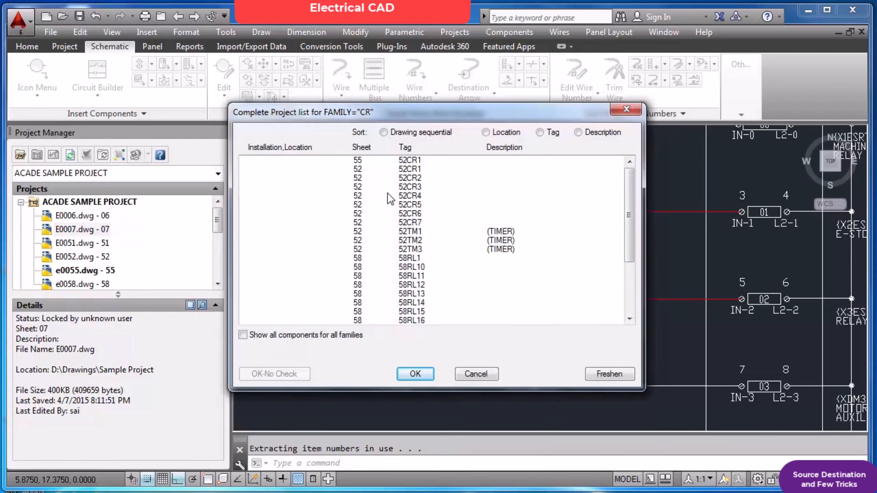
pyautogui.click(418, 178)
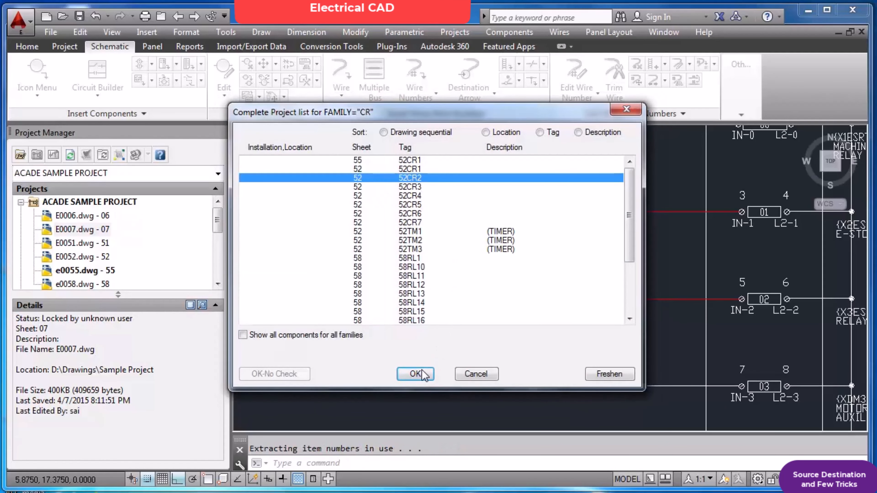
pyautogui.click(416, 374)
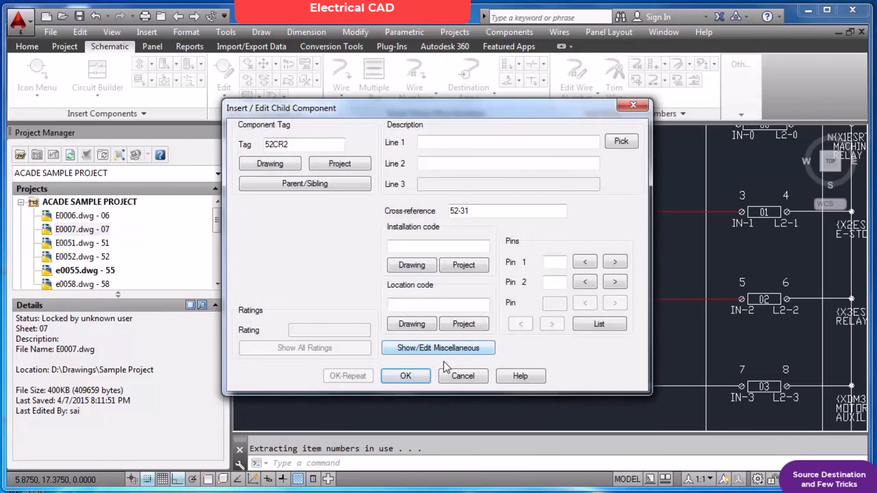
pyautogui.click(416, 378)
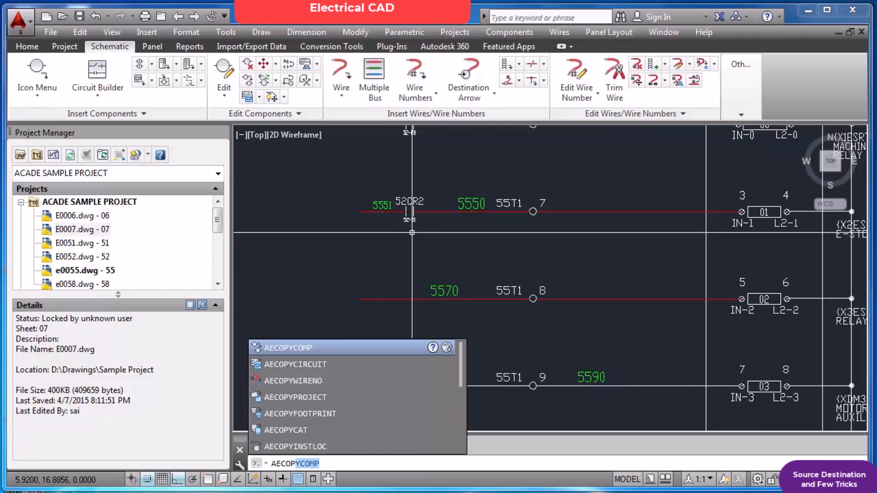
# Copy the 52CR2 contact with AECOPYCOMP onto the 5570 wire directly below it.
pyautogui.press('Return')
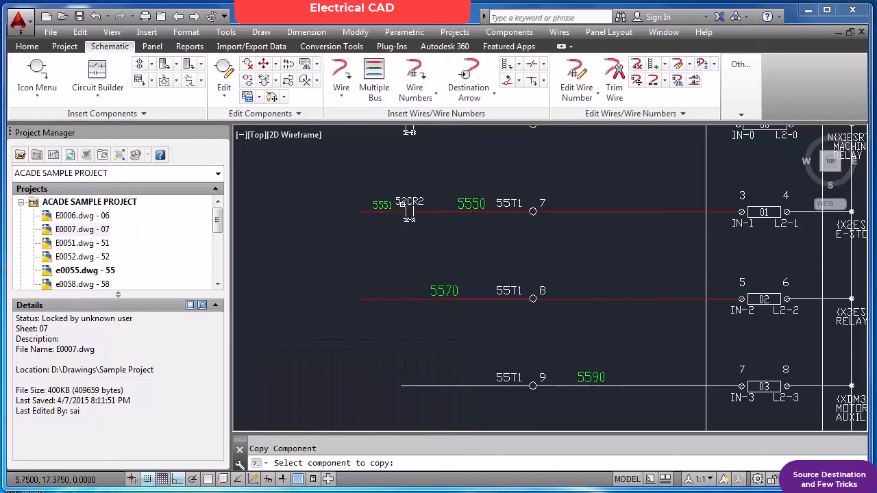
pyautogui.click(409, 204)
pyautogui.click(416, 298)
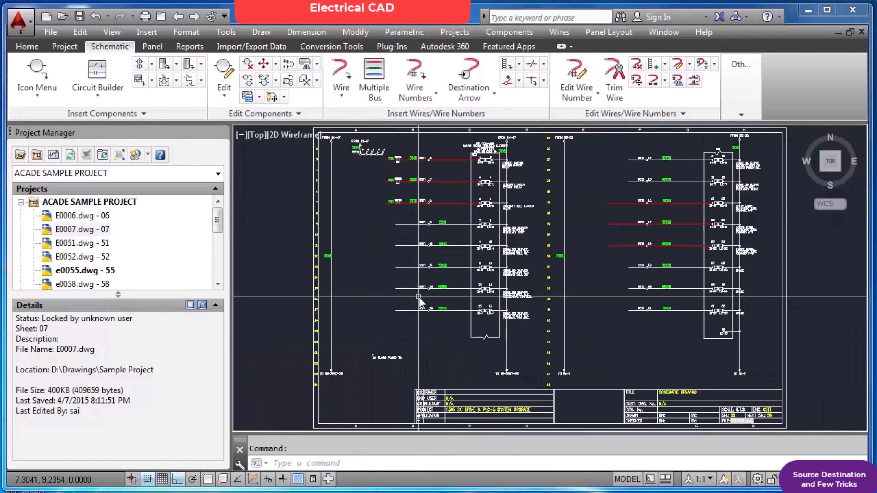
# Set the tag of the copied contact on wire 5570 to 52CR3 and compare its cross-reference with the contacts above.
pyautogui.click(223, 74)
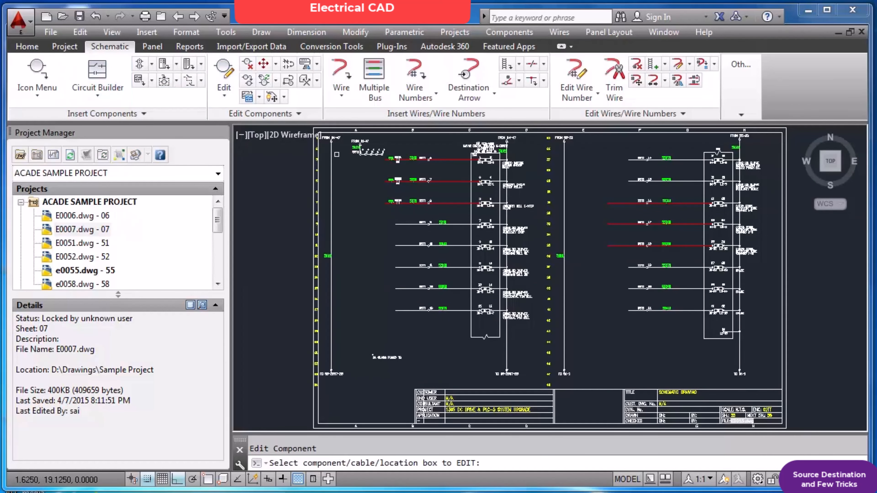
pyautogui.scroll(4, 394, 192)
pyautogui.click(403, 220)
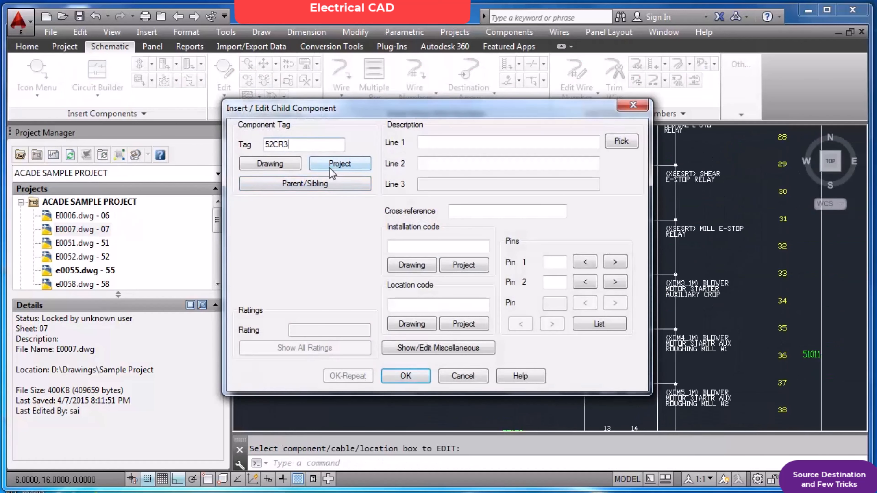
pyautogui.click(416, 375)
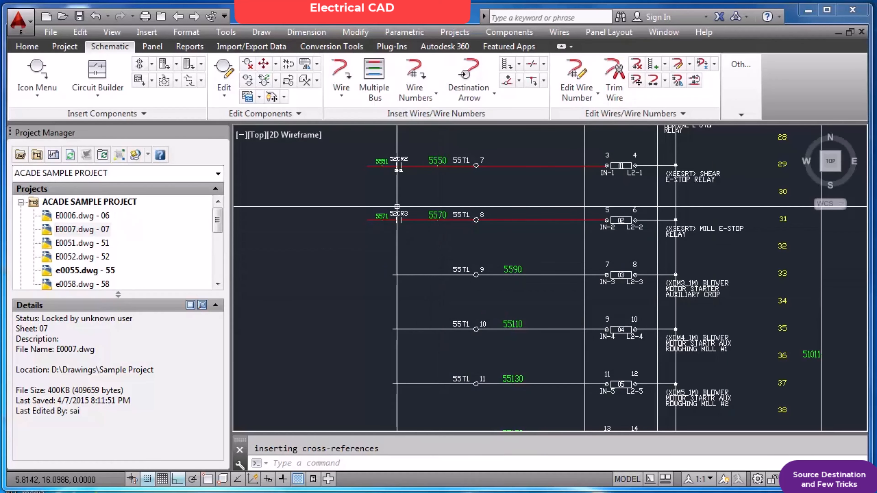
pyautogui.scroll(5, 397, 207)
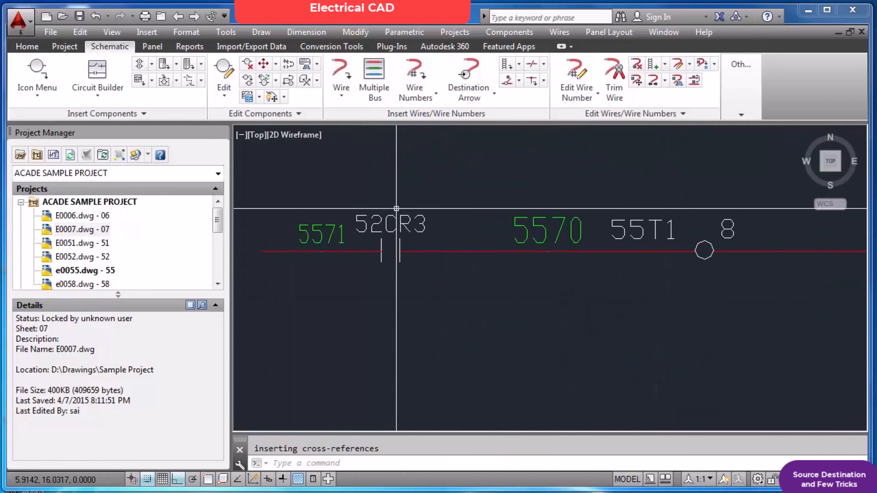
pyautogui.scroll(-5, 397, 209)
pyautogui.scroll(2, 396, 152)
pyautogui.scroll(3, 397, 165)
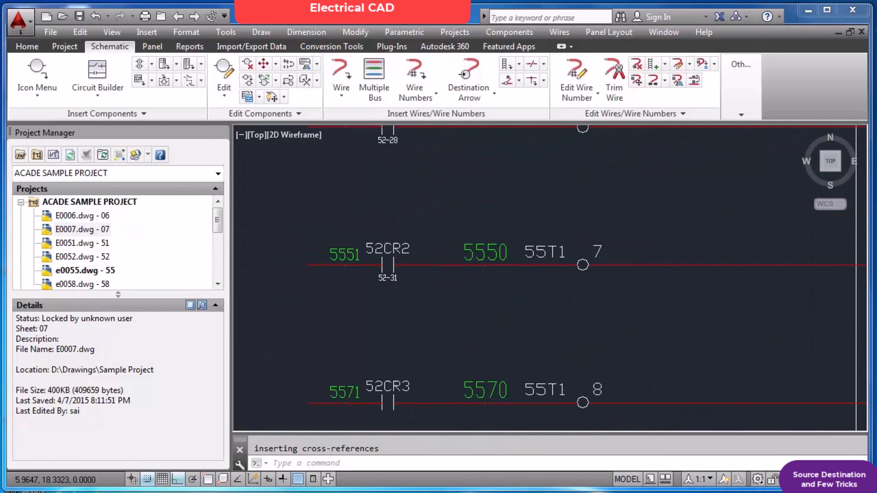
pyautogui.scroll(-6, 393, 183)
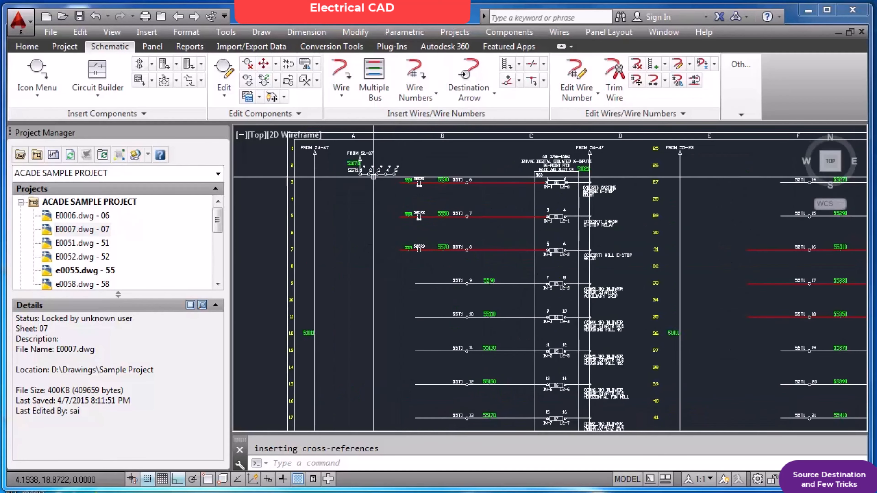
# Draw a vertical wire joining the open ends of the 52CR1, 52CR2 and 52CR3 contact rungs from line 31 up to line 27.
pyautogui.click(341, 74)
pyautogui.scroll(2, 370, 187)
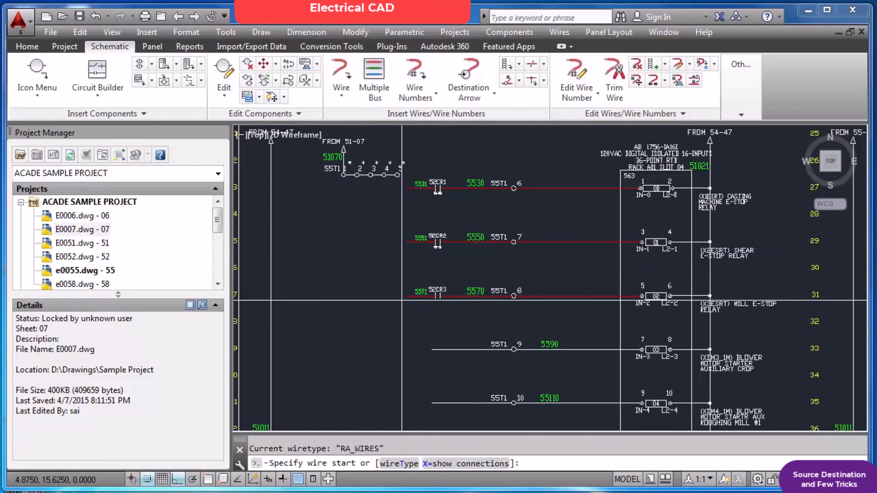
pyautogui.click(410, 295)
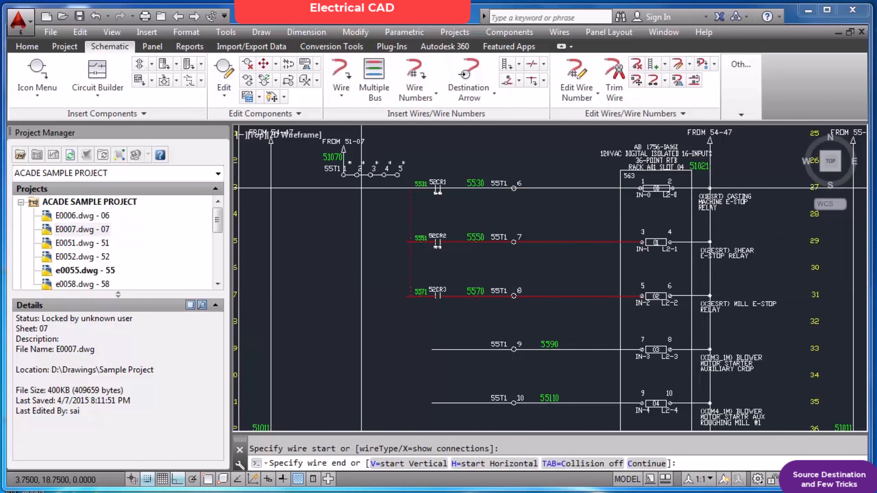
pyautogui.click(411, 188)
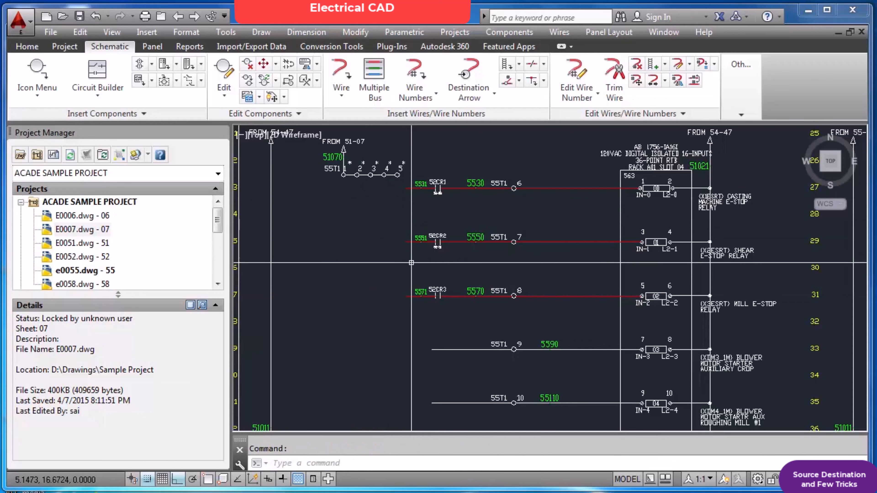
pyautogui.click(406, 295)
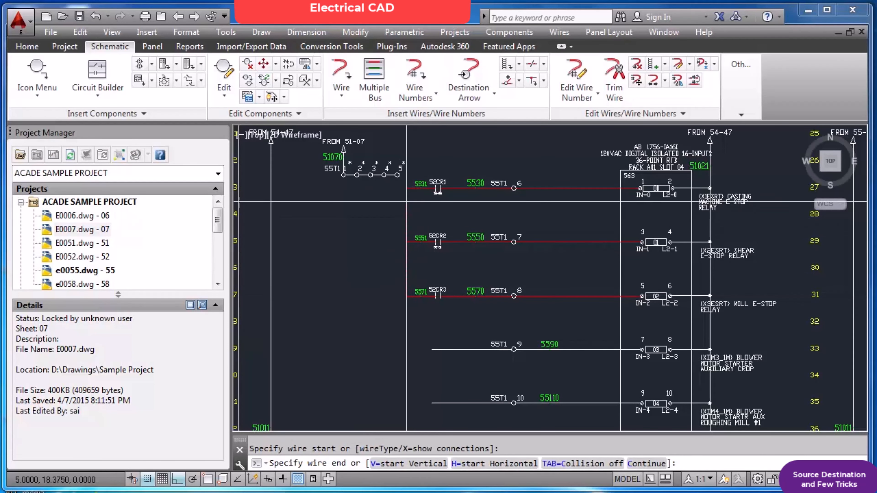
pyautogui.click(407, 188)
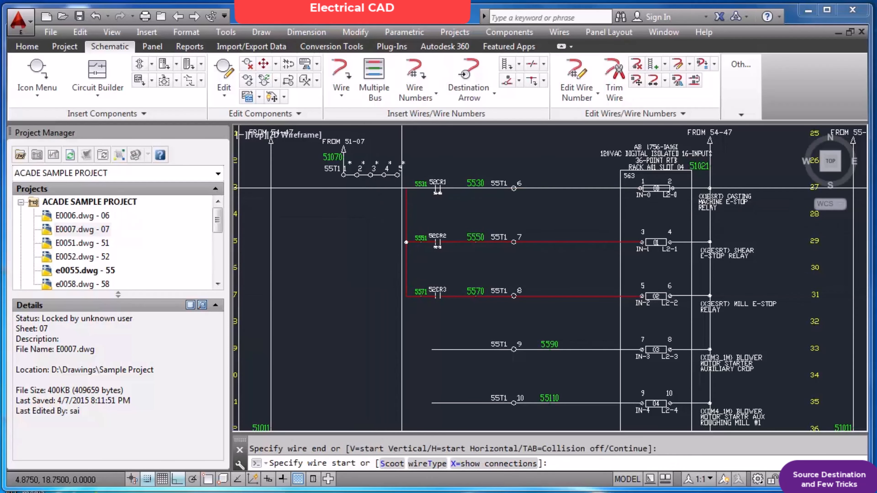
# Draw a wire from the junction at the open end of the 52CR1 rung to terminal 3 of 55T1.
pyautogui.scroll(4, 402, 193)
pyautogui.press('Escape')
pyautogui.press('Return')
pyautogui.click(468, 226)
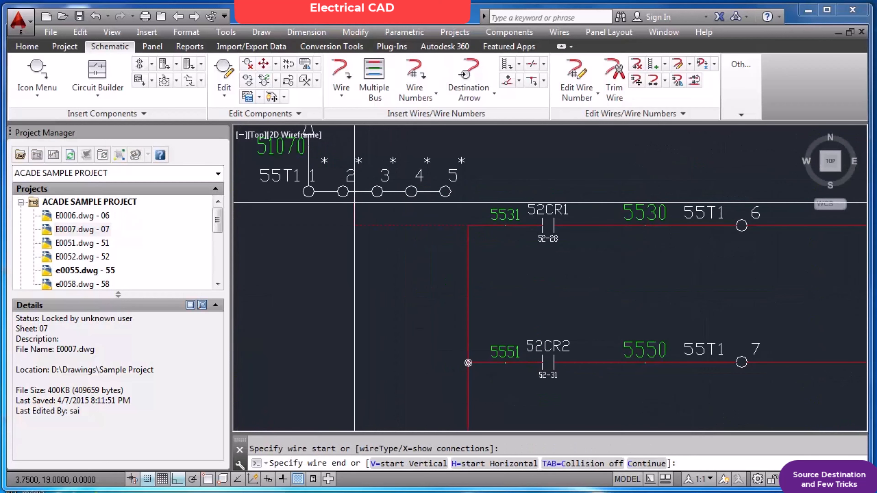
pyautogui.click(377, 195)
pyautogui.press('Escape')
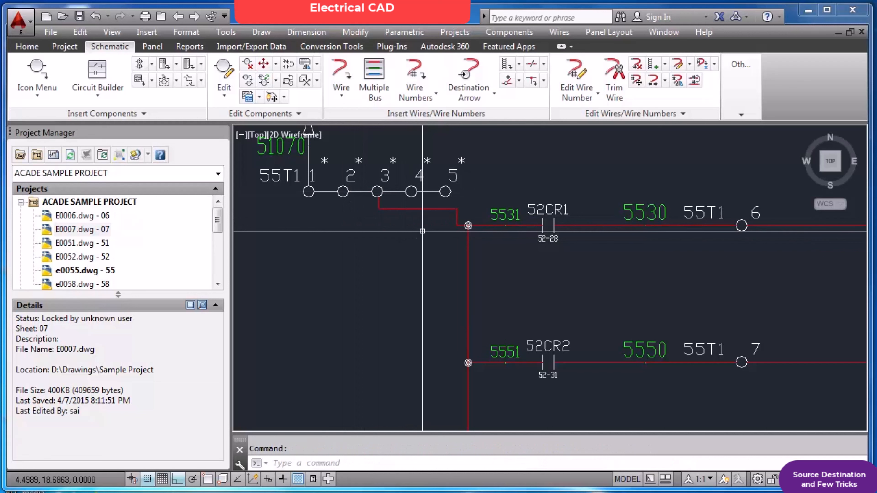
# Examine the circuit from incoming signal 51-07 through terminal strip 55T1 and the 52CR1 to 52CR3 contacts to the module inputs.
pyautogui.scroll(-2, 409, 238)
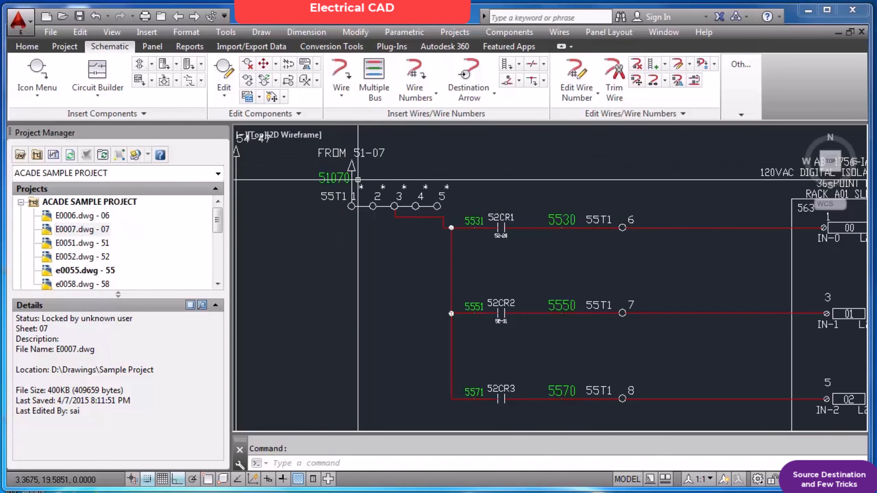
pyautogui.scroll(-2, 358, 179)
pyautogui.scroll(2, 383, 192)
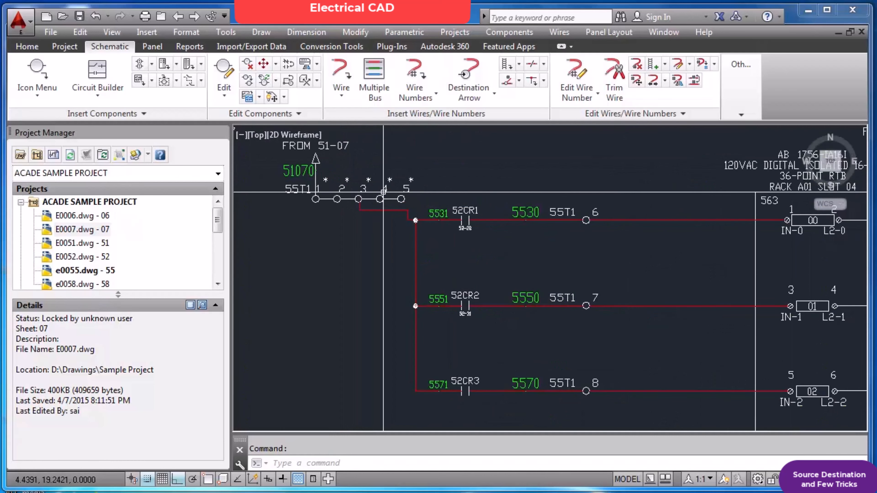
pyautogui.scroll(-2, 360, 181)
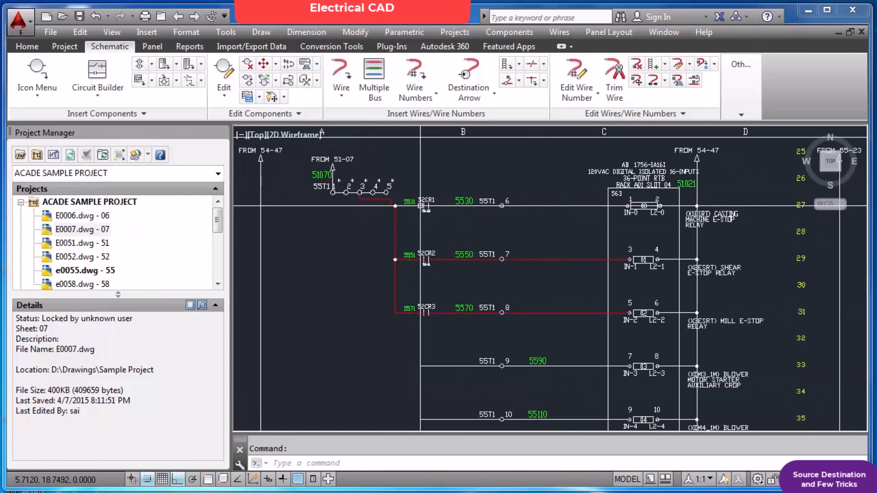
pyautogui.scroll(2, 420, 206)
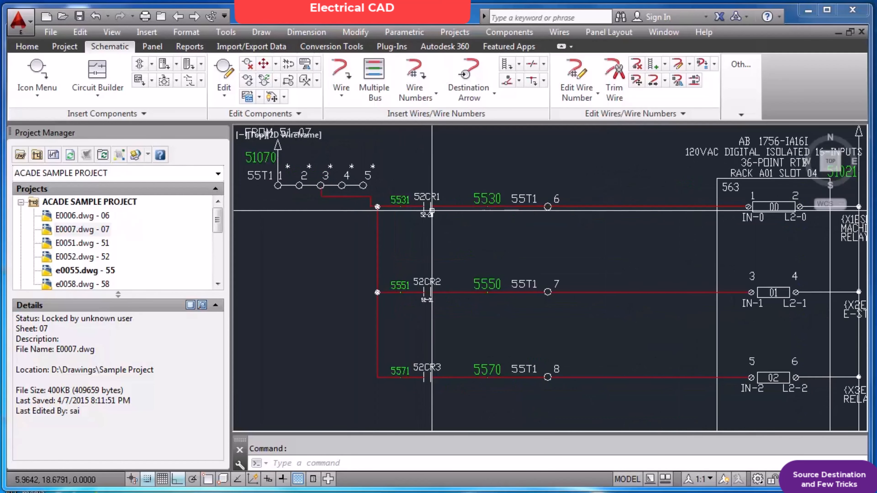
pyautogui.scroll(-2, 430, 208)
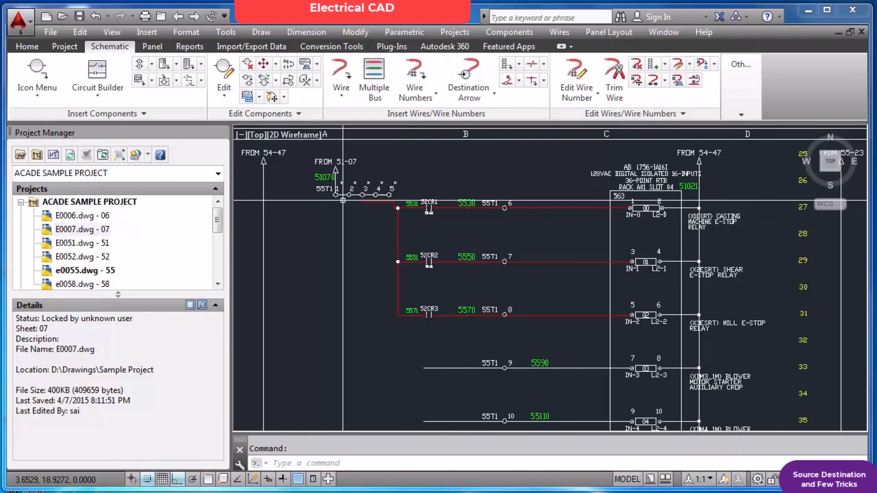
pyautogui.scroll(2, 459, 218)
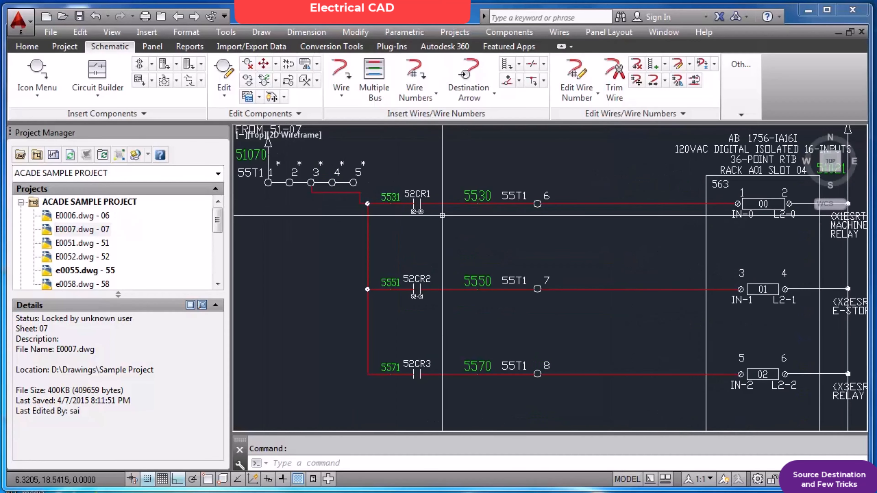
pyautogui.scroll(-2, 545, 224)
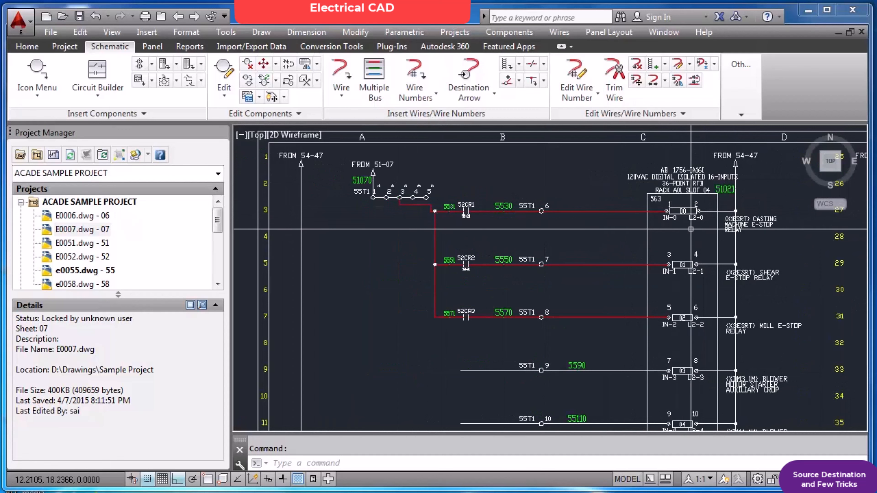
pyautogui.scroll(2, 695, 229)
pyautogui.scroll(-2, 670, 234)
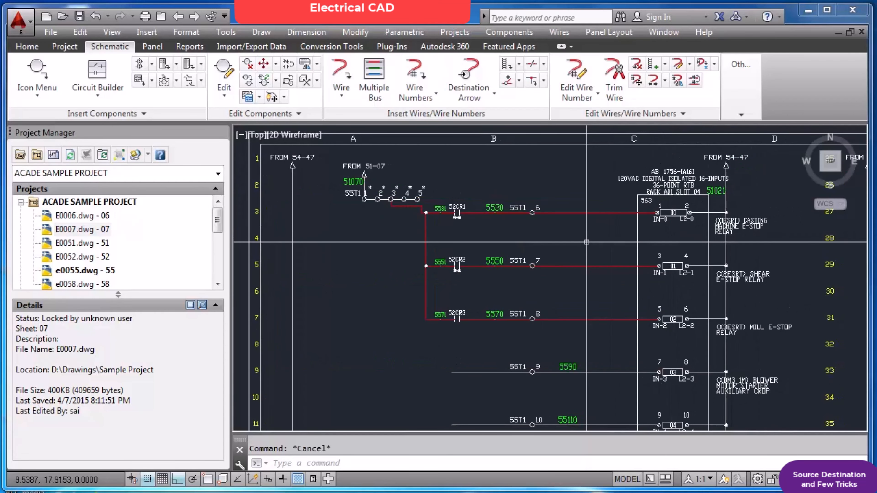
# Show the full extents of sheet 55 and look at the three red input rungs on lines 31 to 35.
pyautogui.write('z')
pyautogui.press('Return')
pyautogui.write('E')
pyautogui.press('Return')
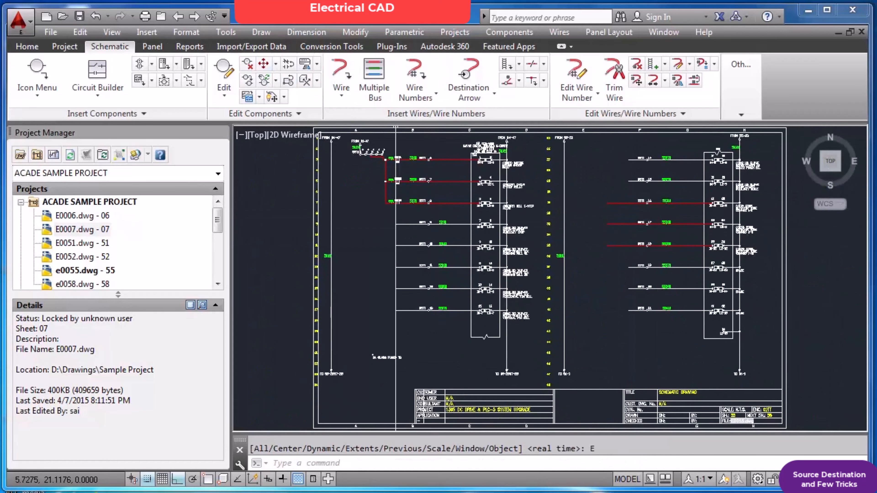
pyautogui.click(586, 196)
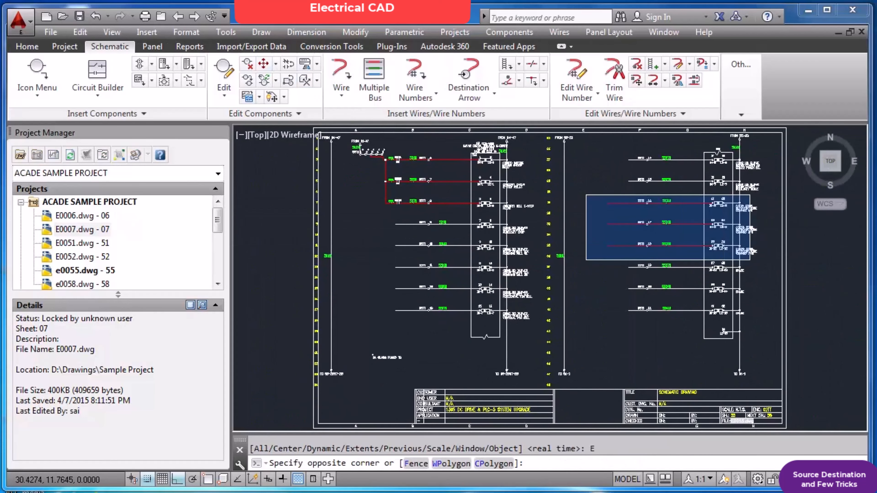
pyautogui.press('Escape')
# Go to sheet 52 and examine the 52CR4, 52CR5 and 52CR6 relay circuits with their strand probes on lines 39 to 48.
pyautogui.click(178, 17)
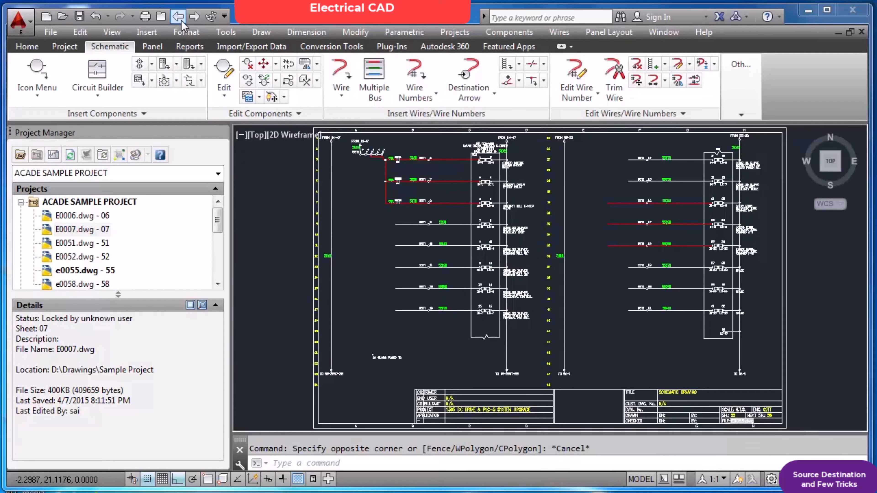
pyautogui.scroll(4, 624, 317)
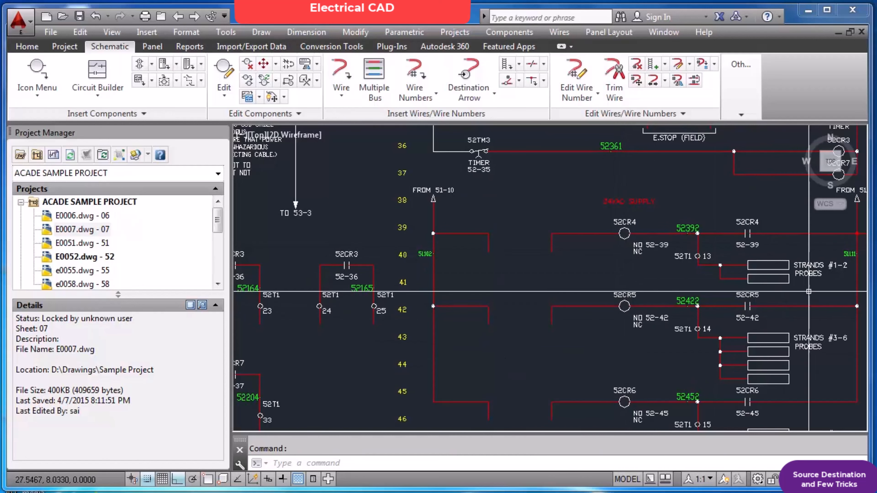
pyautogui.scroll(4, 730, 261)
pyautogui.scroll(-7, 731, 261)
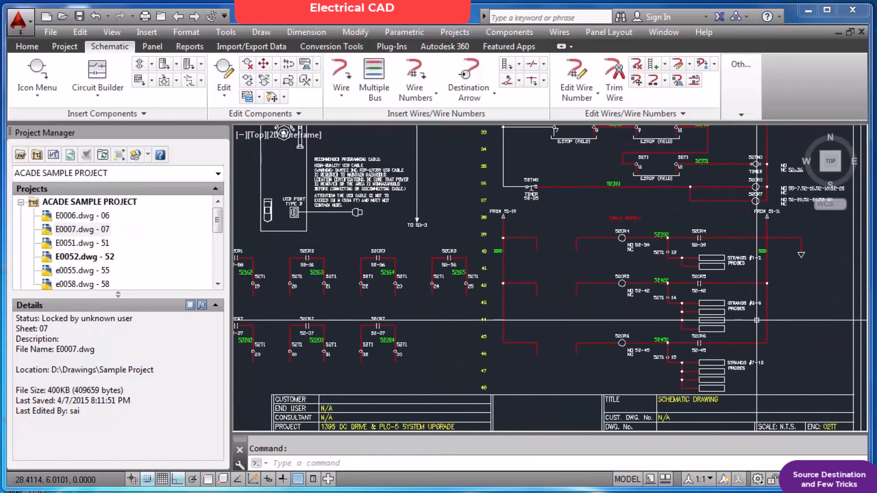
pyautogui.scroll(6, 776, 319)
pyautogui.scroll(-6, 770, 348)
pyautogui.scroll(4, 771, 373)
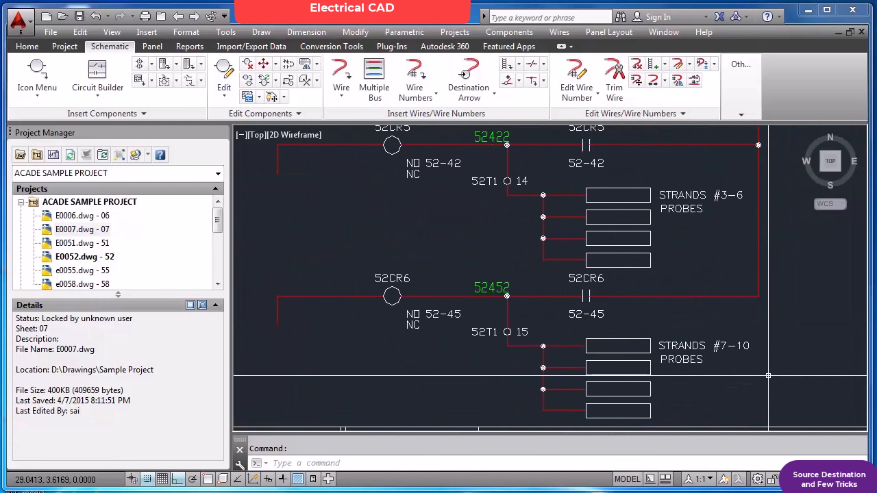
pyautogui.scroll(-3, 769, 375)
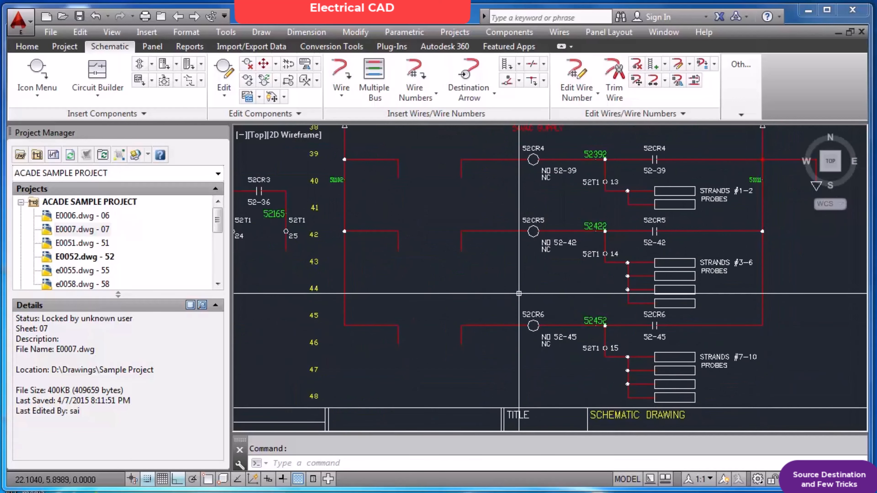
# Show the full extents of sheet 52 and return to sheet 55.
pyautogui.write('z')
pyautogui.press('Return')
pyautogui.write('e')
pyautogui.press('Return')
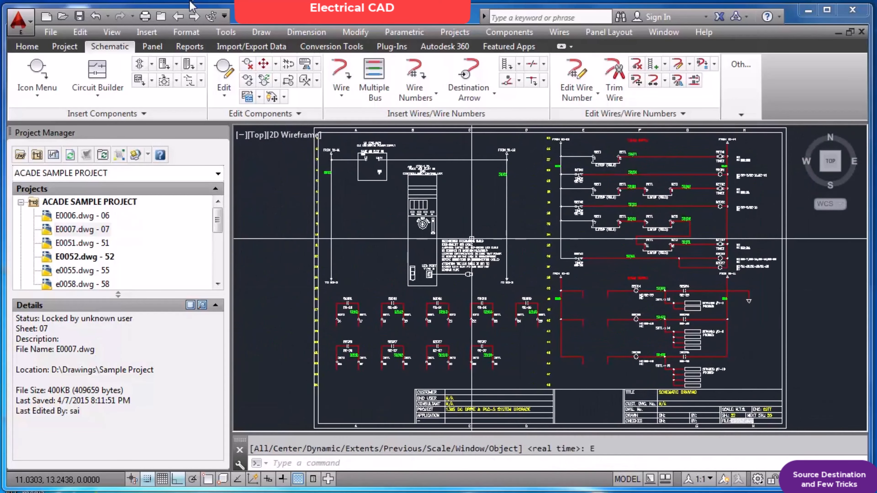
pyautogui.click(201, 20)
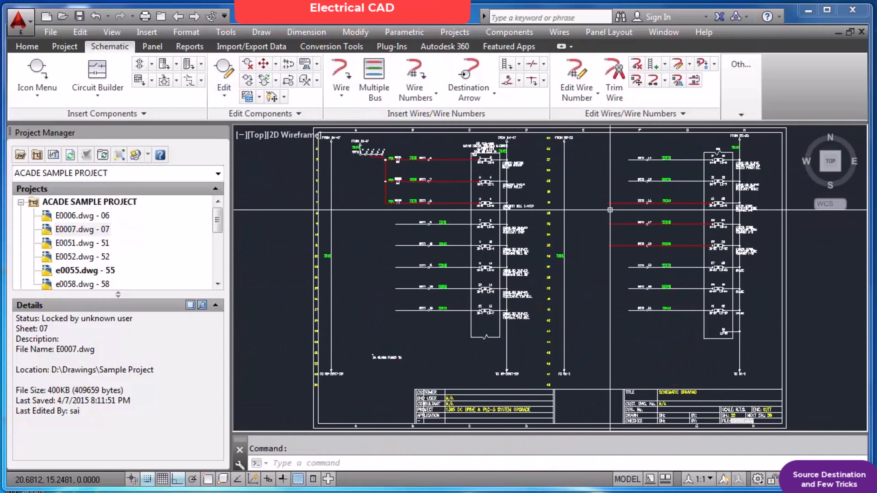
# Extend the common supply wire straight down from the open end of the 52CR3 rung to line 8.
pyautogui.scroll(2, 614, 216)
pyautogui.click(348, 100)
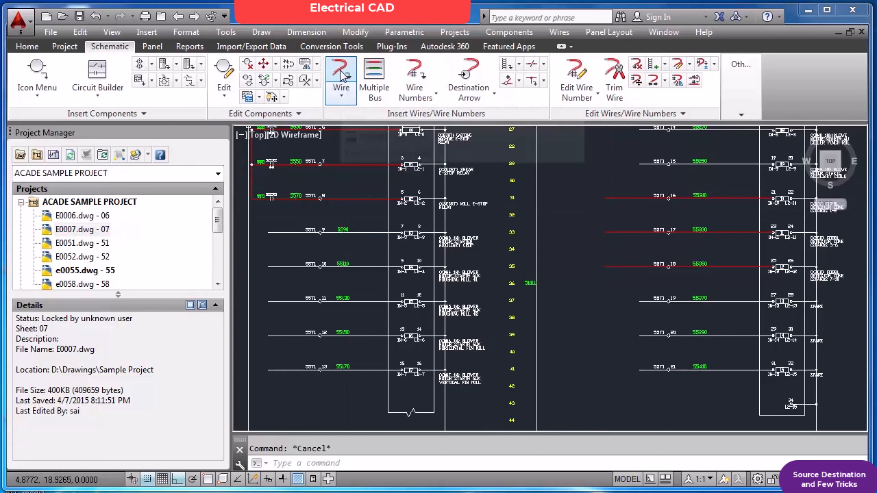
pyautogui.scroll(-4, 329, 210)
pyautogui.scroll(4, 328, 210)
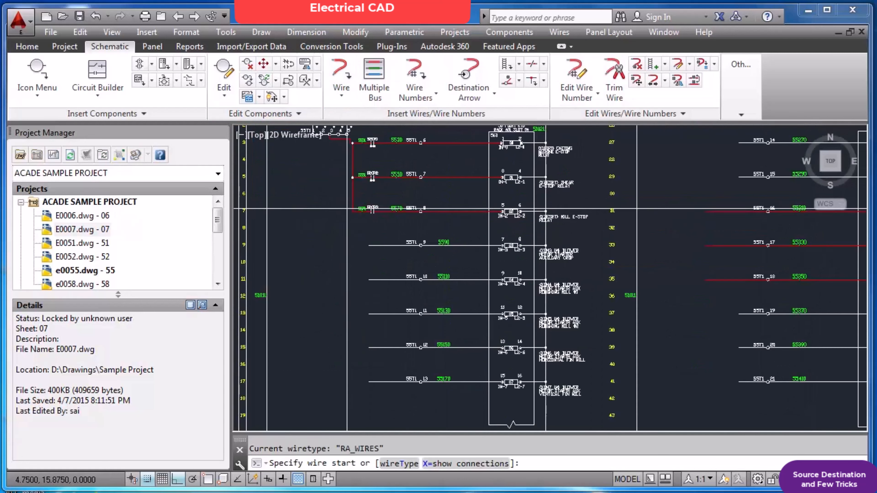
pyautogui.click(353, 211)
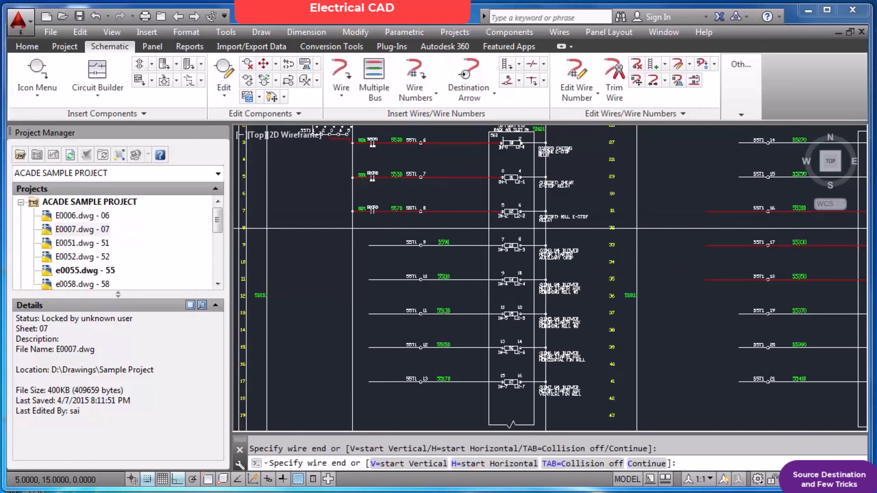
pyautogui.click(352, 227)
pyautogui.press('Return')
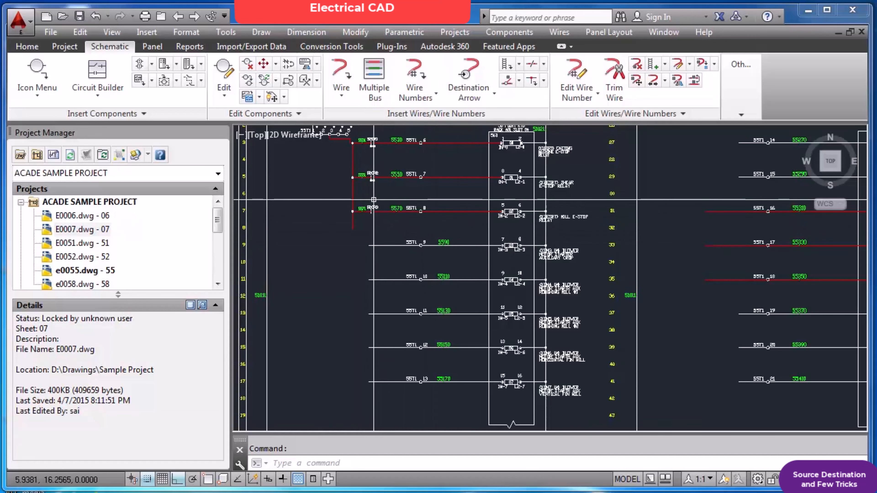
# Draw a vertical wire joining the open ends of rungs 55350, 55330 and 55310, ending just above line 31.
pyautogui.scroll(2, 377, 140)
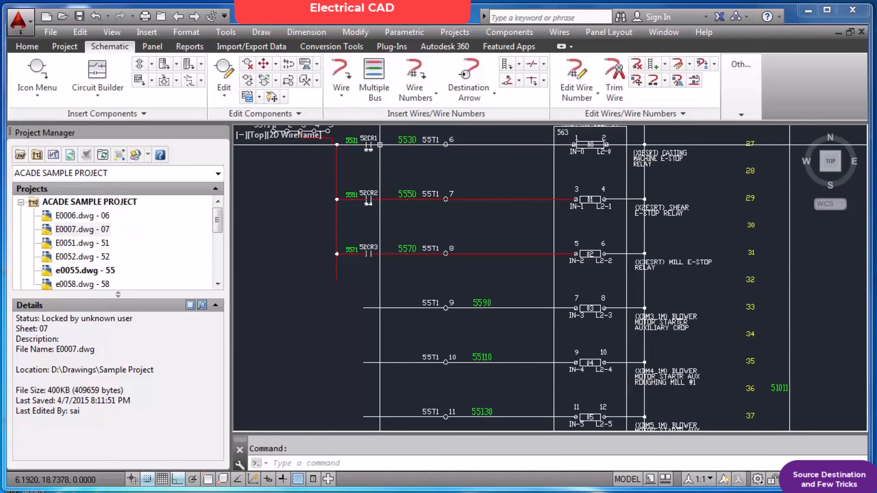
pyautogui.scroll(-2, 383, 178)
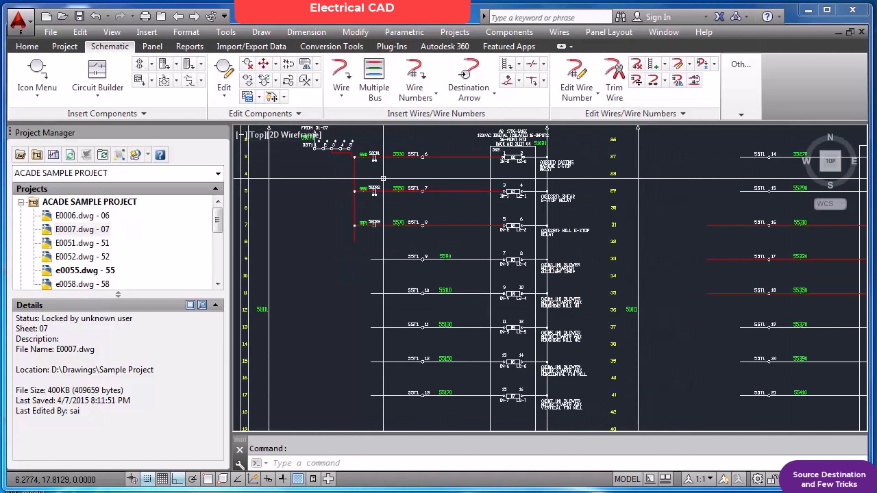
pyautogui.press('space')
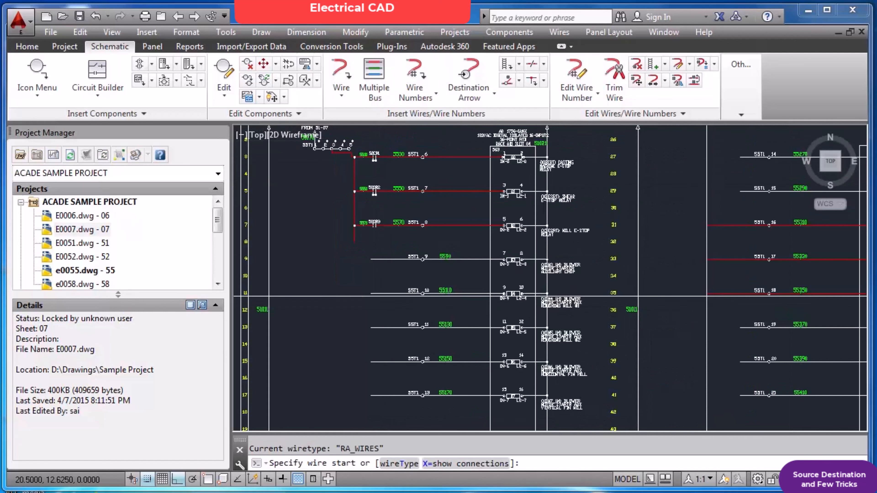
pyautogui.click(707, 294)
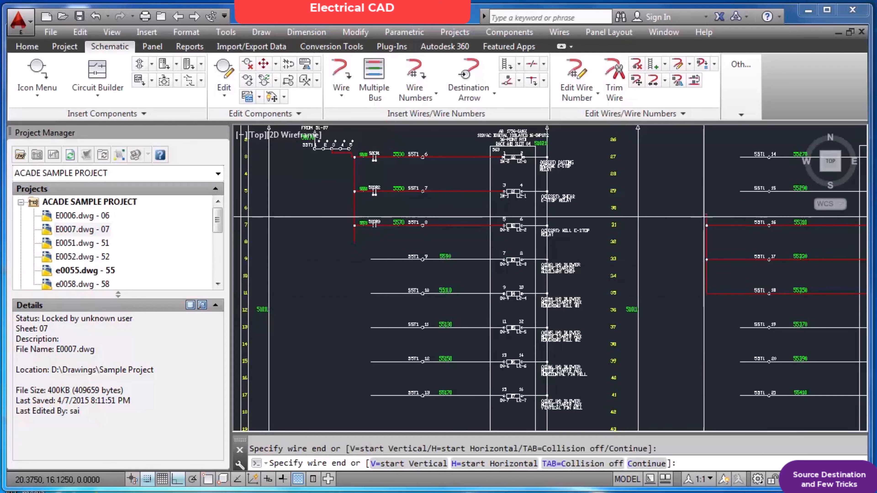
pyautogui.click(705, 217)
pyautogui.press('Escape')
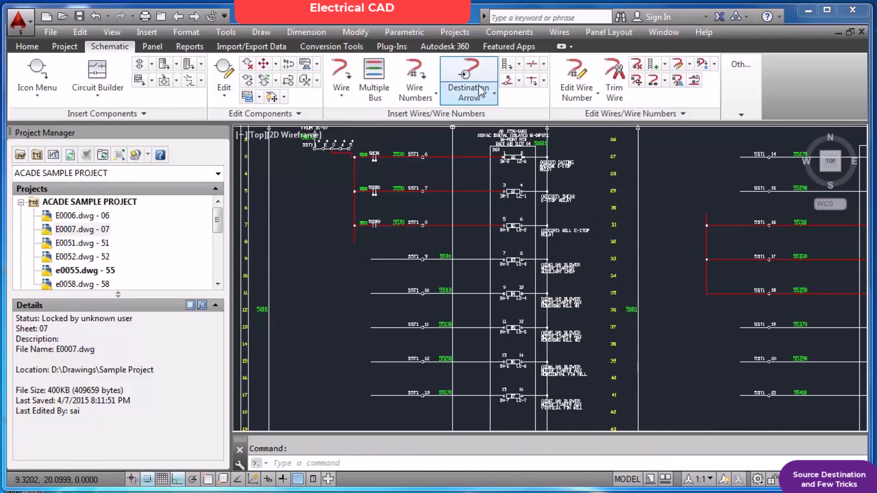
# Insert a source arrow with code 55110P3 on the extended supply wire's lower end and its matching destination arrow atop the line 31 to 35 wire.
pyautogui.press('Escape')
pyautogui.click(495, 96)
pyautogui.click(490, 126)
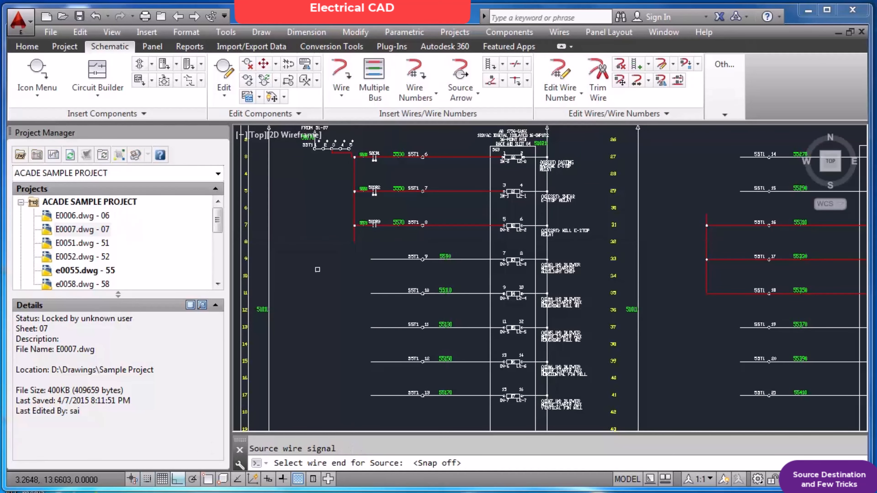
pyautogui.click(355, 245)
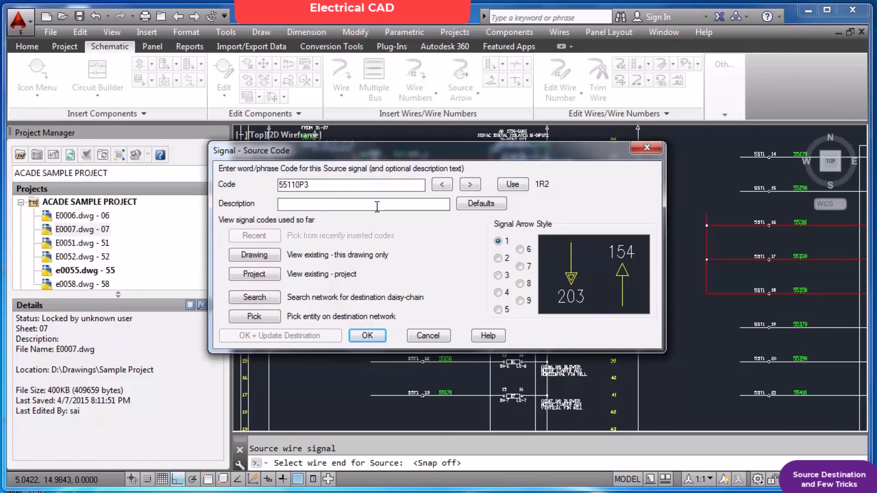
pyautogui.click(367, 336)
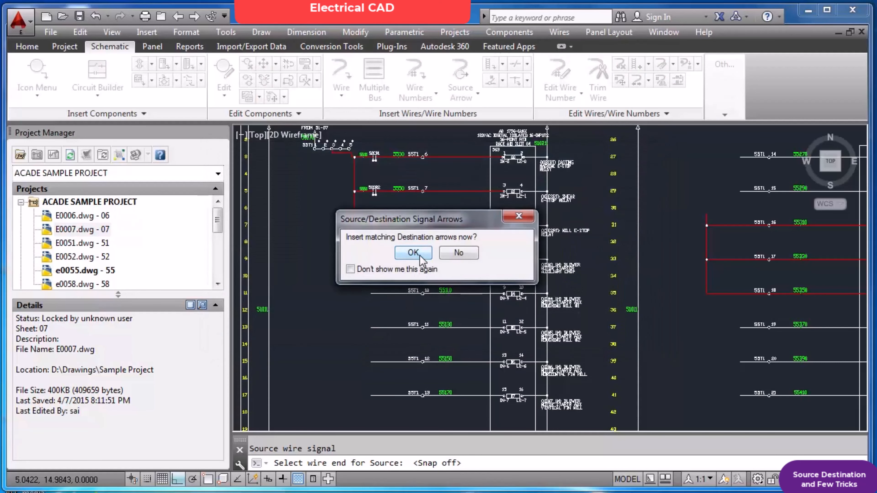
pyautogui.click(419, 255)
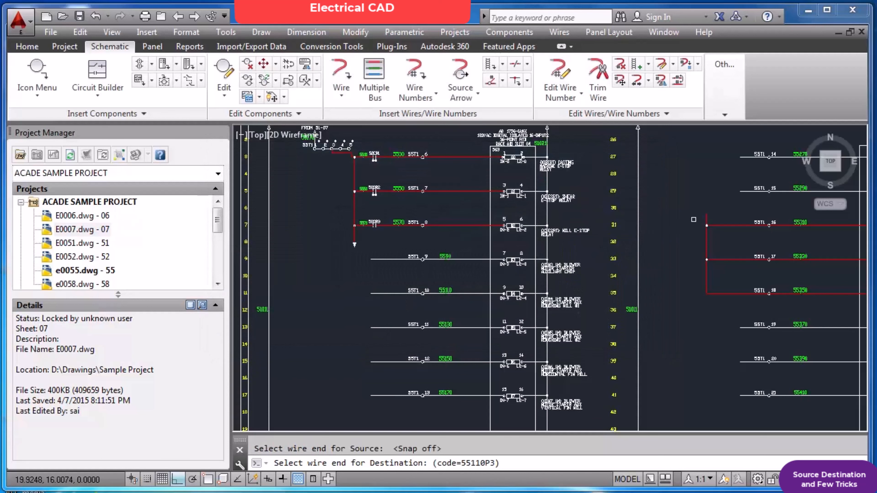
pyautogui.click(706, 214)
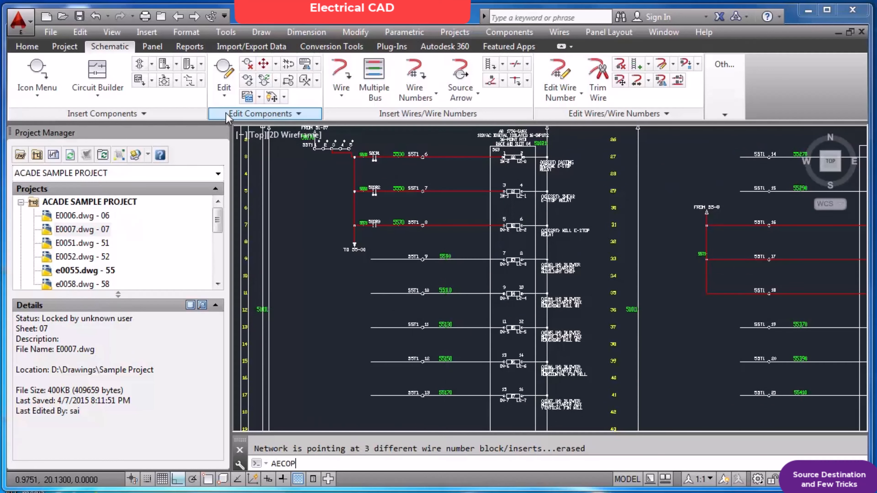
# Copy the 52CR1 relay contact onto the line 31 rung beside terminal 16 and tag the copy 52CR4.
pyautogui.press('Return')
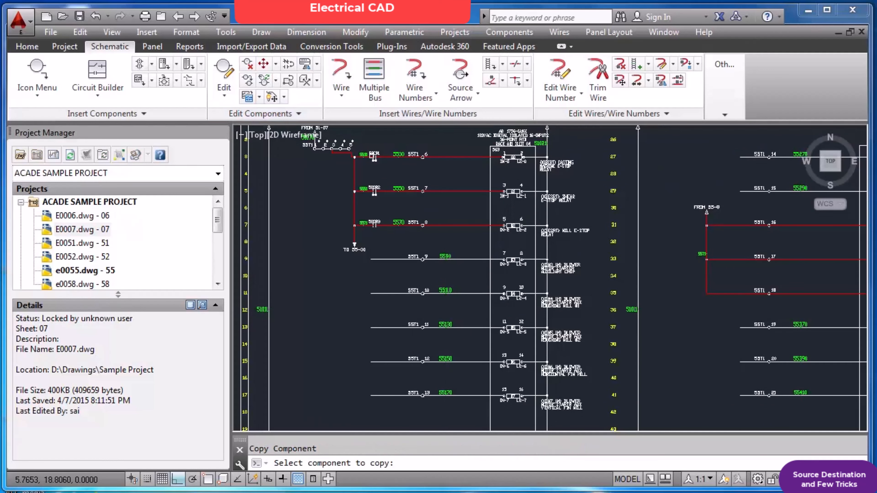
pyautogui.click(374, 155)
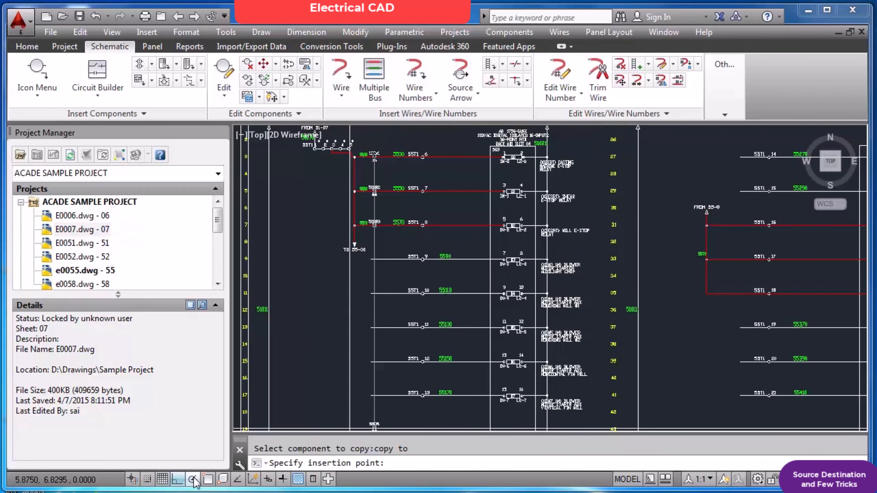
pyautogui.scroll(4, 735, 223)
pyautogui.press('F8')
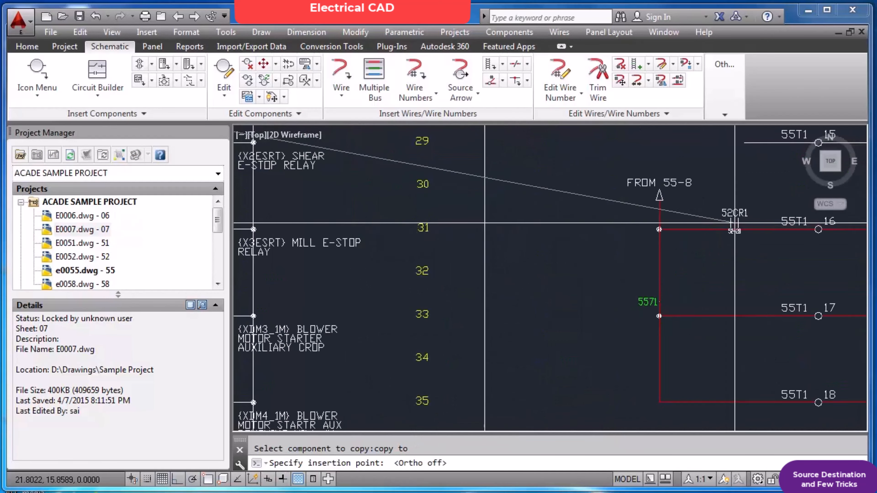
pyautogui.scroll(2, 734, 222)
pyautogui.click(726, 233)
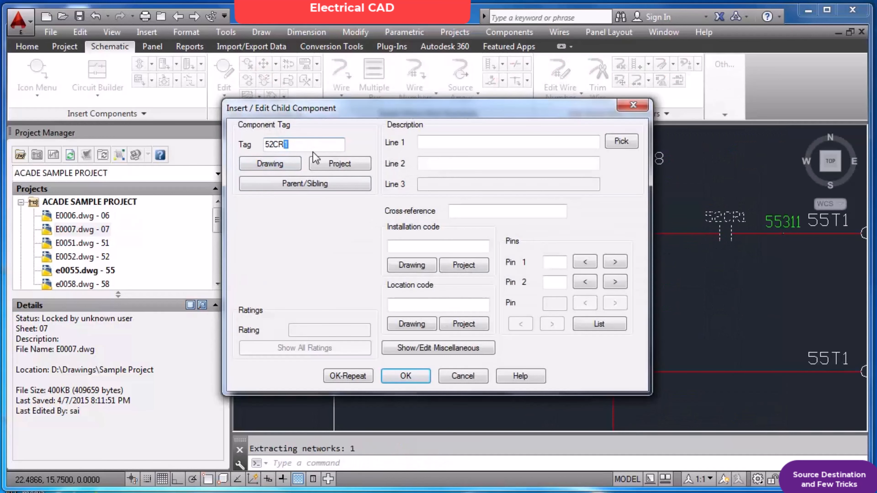
pyautogui.click(368, 376)
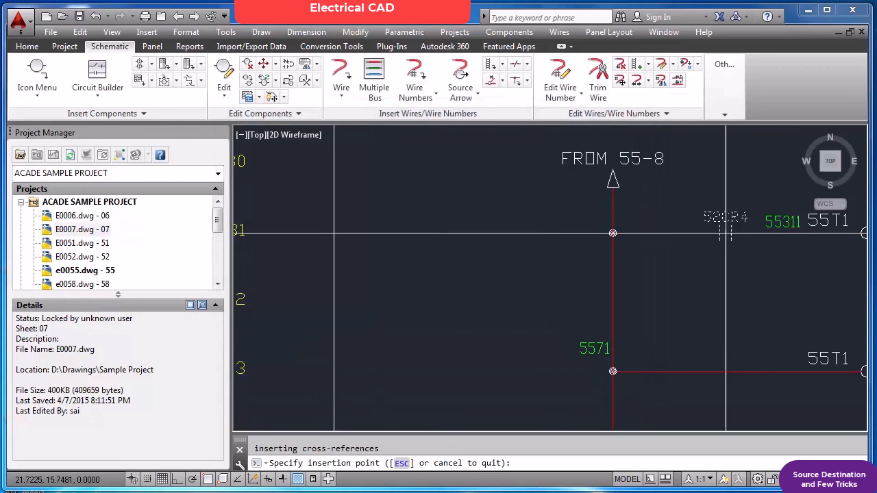
# Place a repeat copy of the contact on the line 33 rung, directly below 52CR4, and tag it 52CR5.
pyautogui.scroll(2, 591, 341)
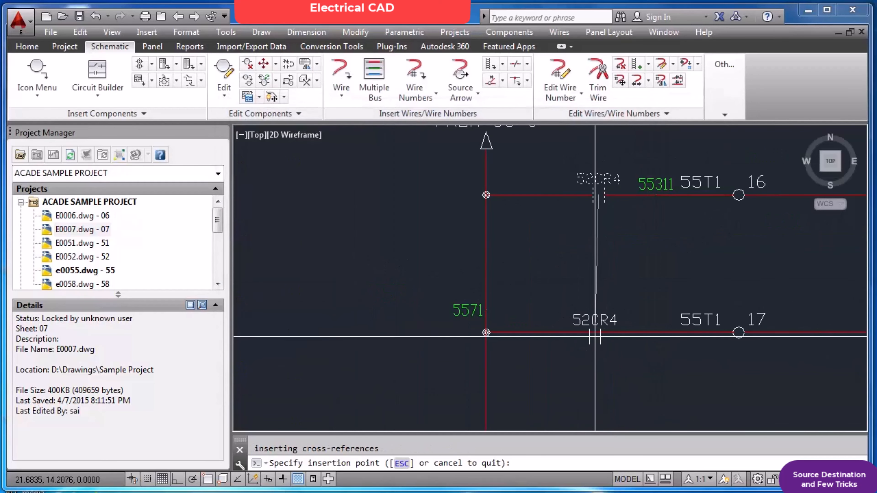
pyautogui.press('F8')
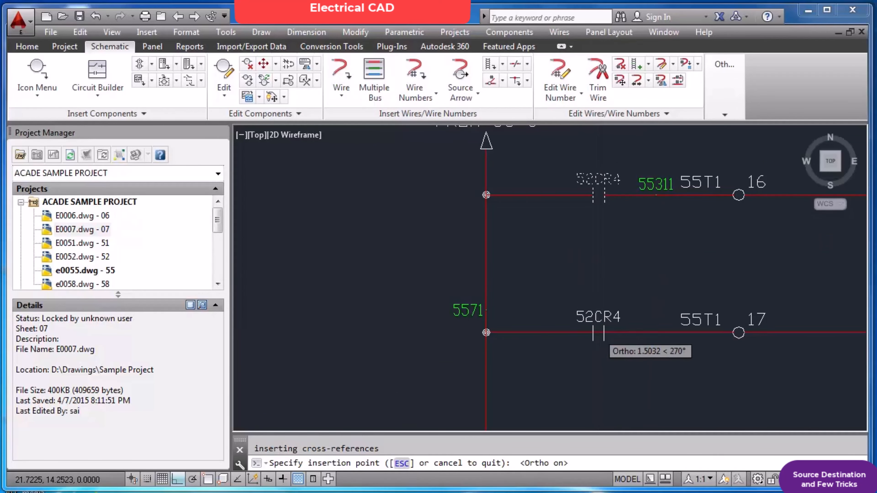
pyautogui.click(598, 333)
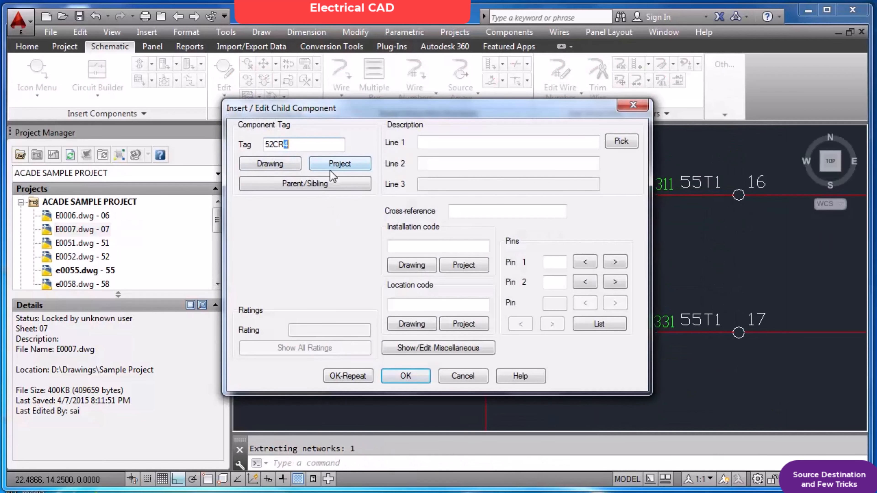
pyautogui.click(347, 376)
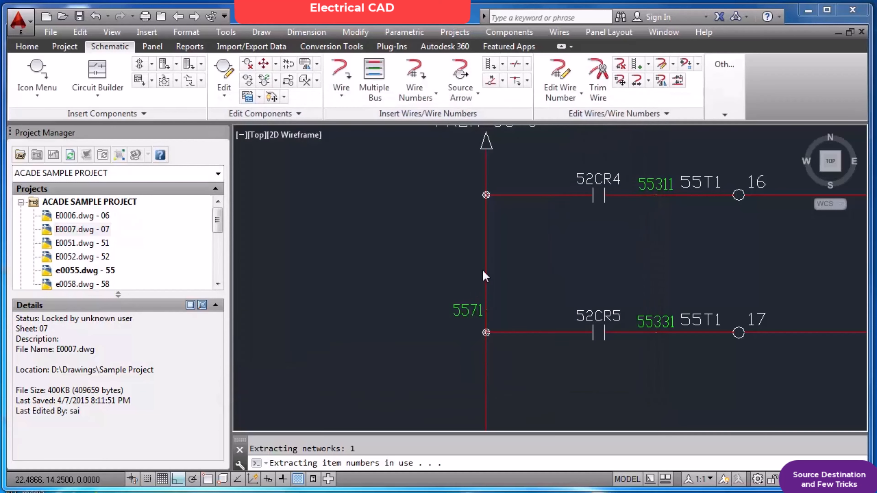
# Place the last contact copy on the line 35 rung, aligned below 52CR5, tag it 52CR6 and finish copying.
pyautogui.scroll(3, 567, 310)
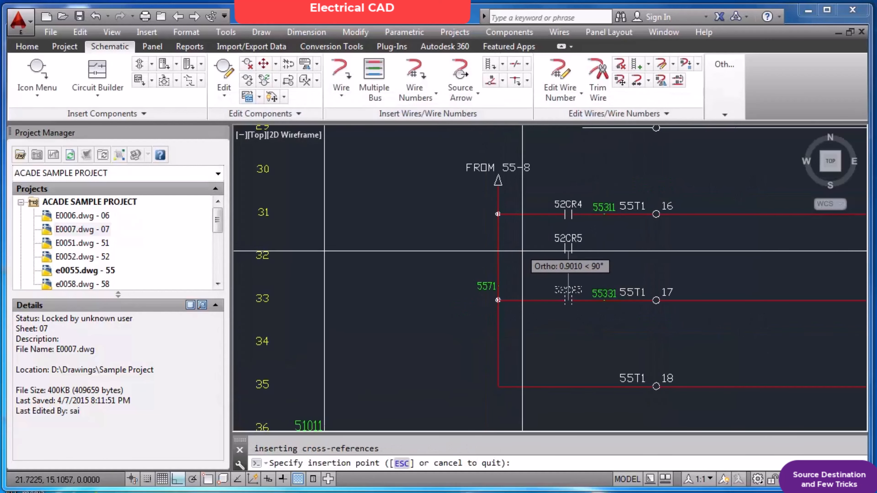
pyautogui.click(570, 386)
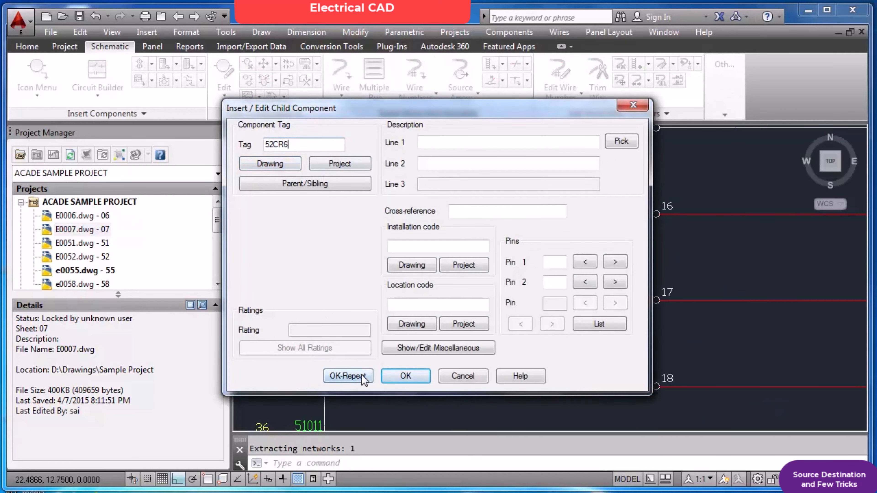
pyautogui.click(404, 376)
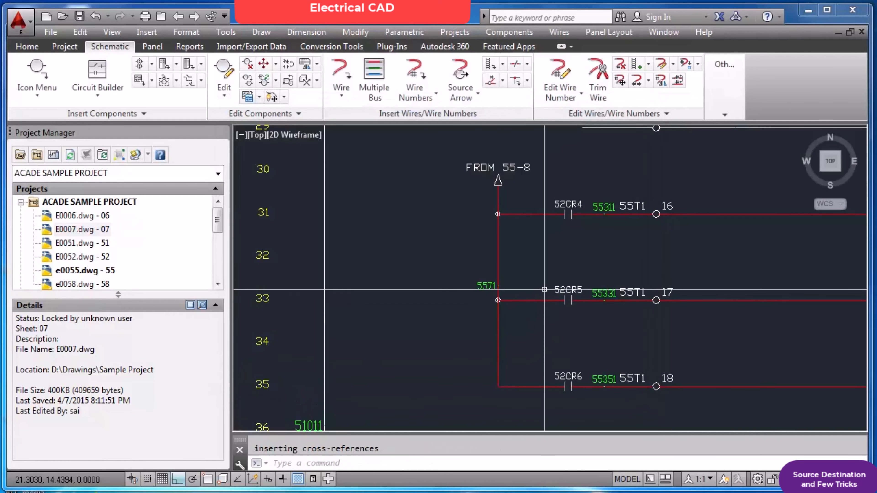
pyautogui.press('Escape')
pyautogui.write('z')
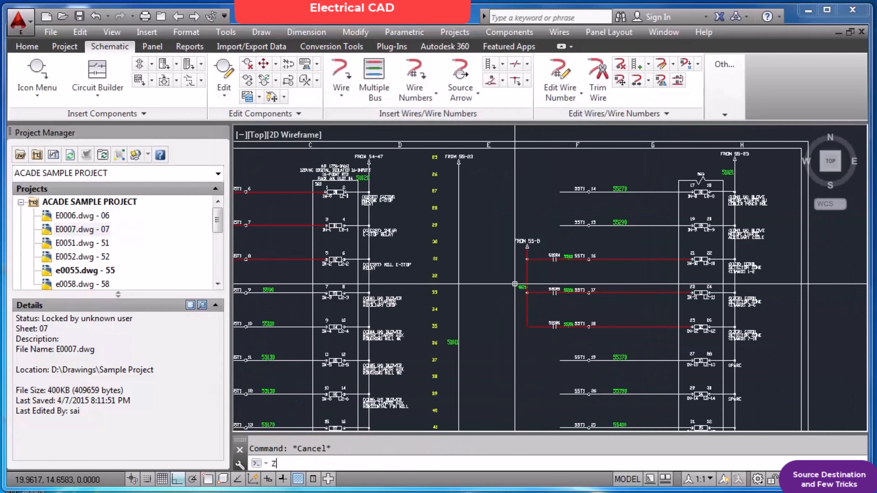
# Examine the 52CR1 to 52CR3 relay contacts and their cross-reference text in drawing e0055.
pyautogui.press('Return')
pyautogui.write('e')
pyautogui.press('Return')
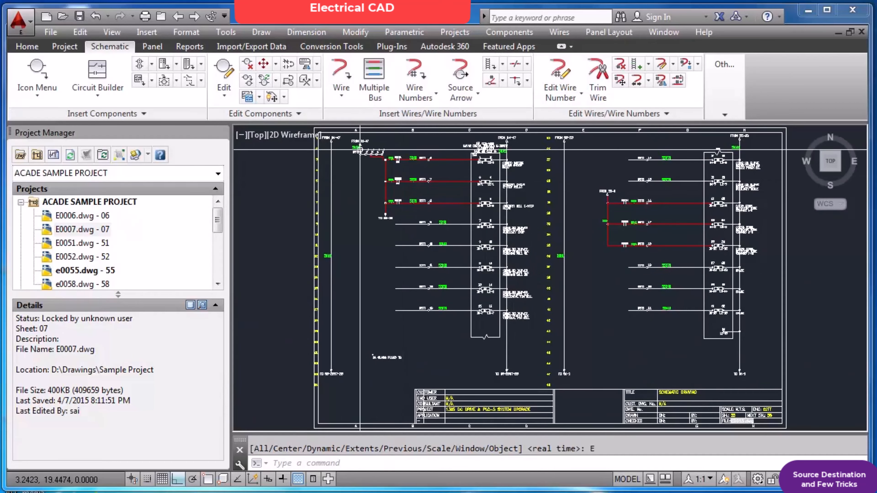
pyautogui.scroll(5, 361, 150)
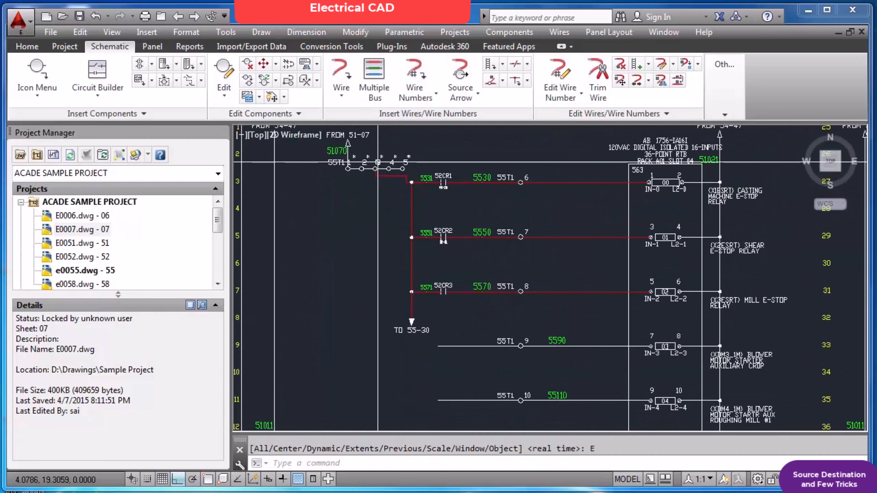
pyautogui.scroll(2, 356, 142)
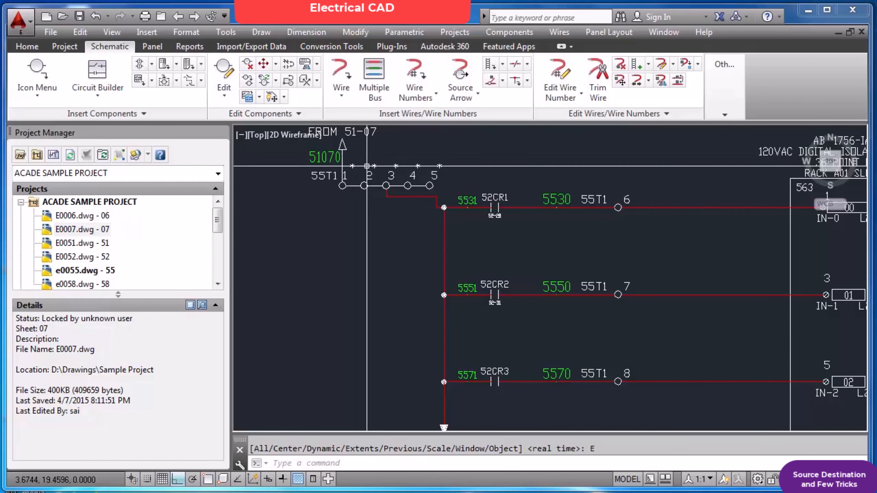
pyautogui.scroll(-2, 366, 167)
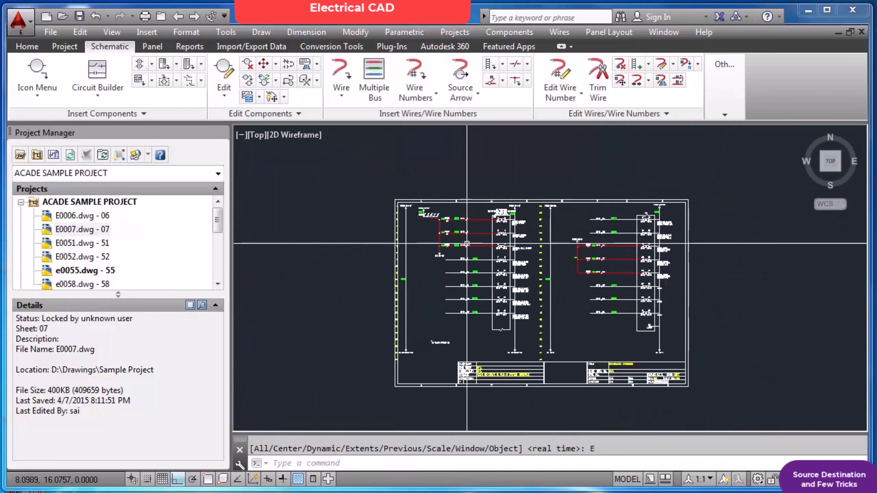
pyautogui.scroll(3, 439, 224)
pyautogui.scroll(7, 439, 224)
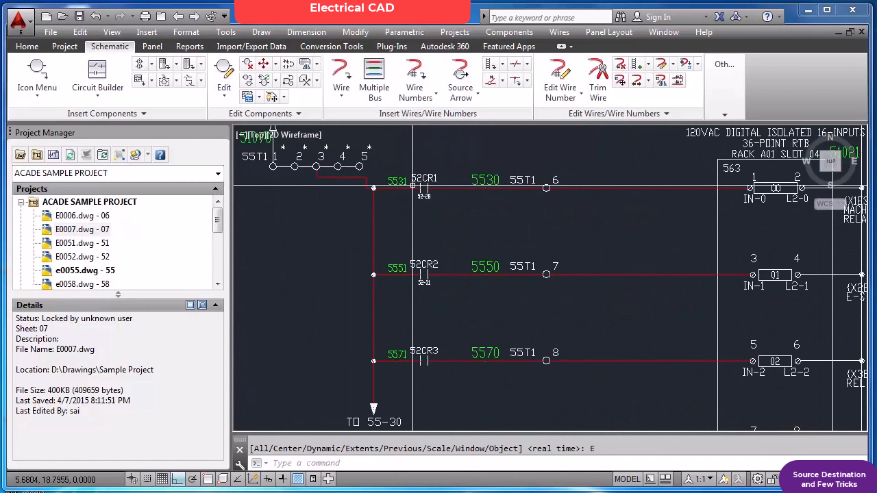
pyautogui.scroll(-4, 632, 359)
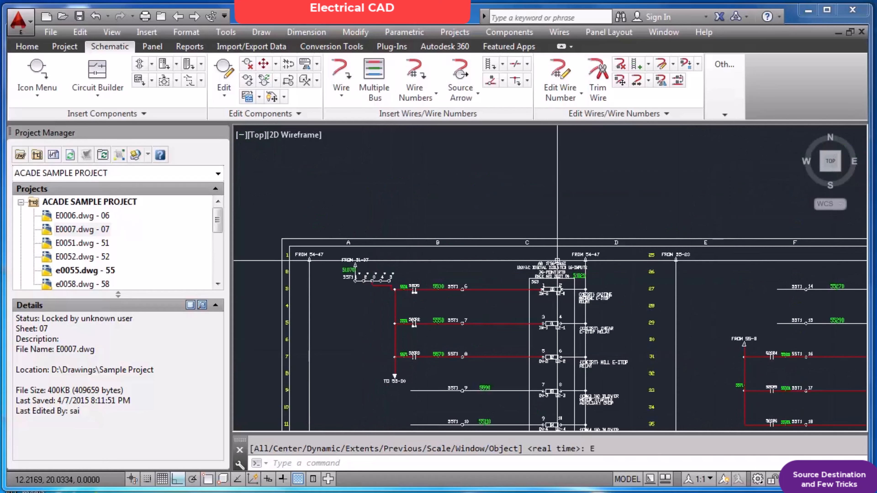
# Compare the 52CR4 to 52CR6 contacts in the second ladder column with the first-column contacts of drawing e0055.
pyautogui.scroll(-3, 757, 360)
pyautogui.scroll(3, 671, 303)
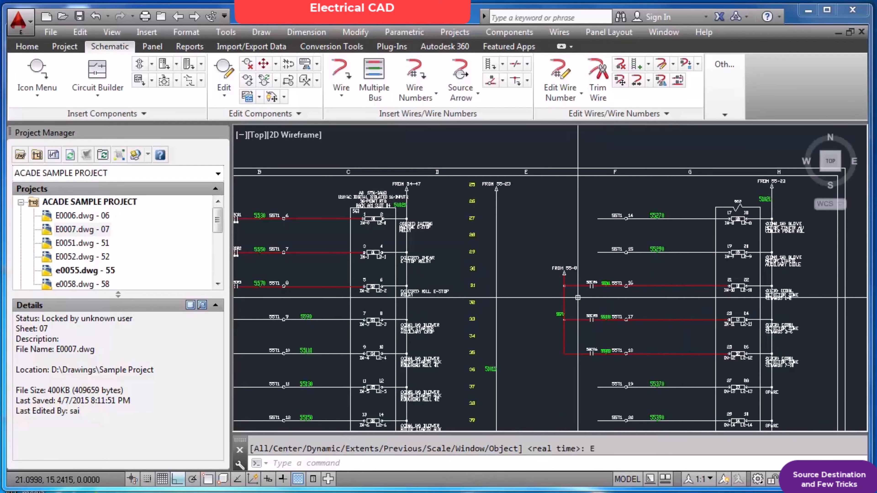
pyautogui.scroll(-3, 671, 303)
pyautogui.scroll(5, 248, 296)
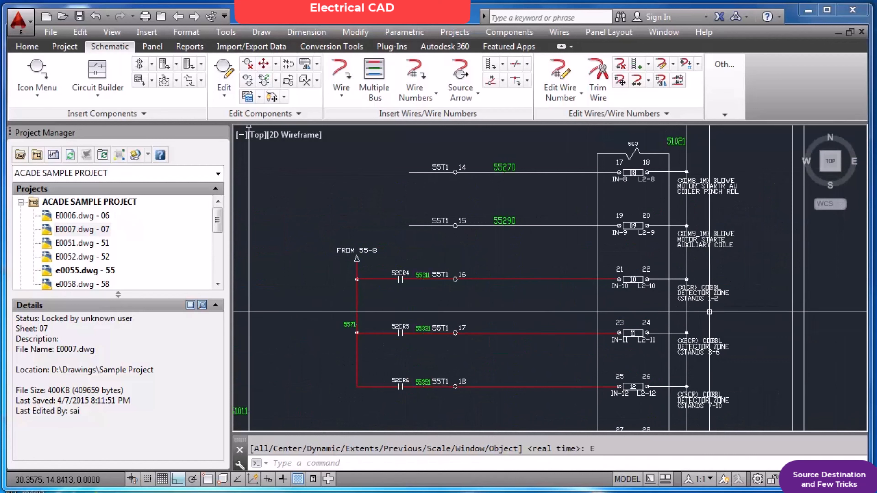
pyautogui.scroll(-2, 711, 292)
pyautogui.scroll(-2, 711, 291)
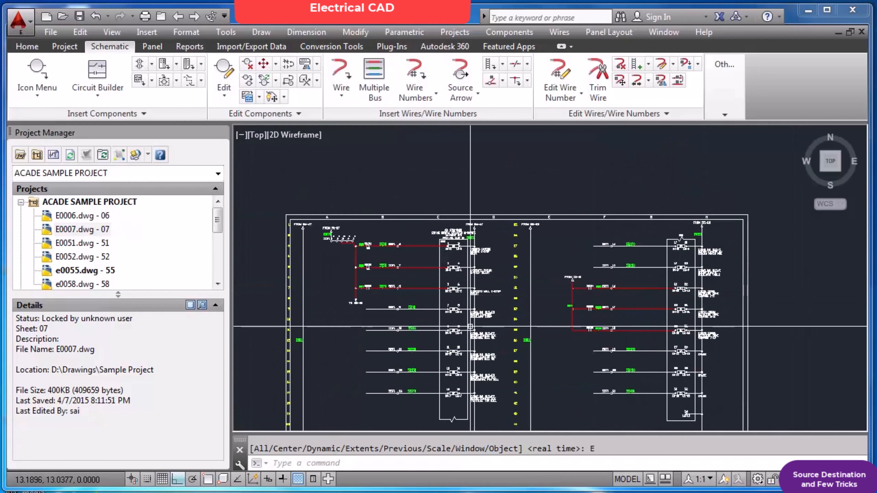
pyautogui.scroll(4, 473, 294)
pyautogui.scroll(-4, 511, 310)
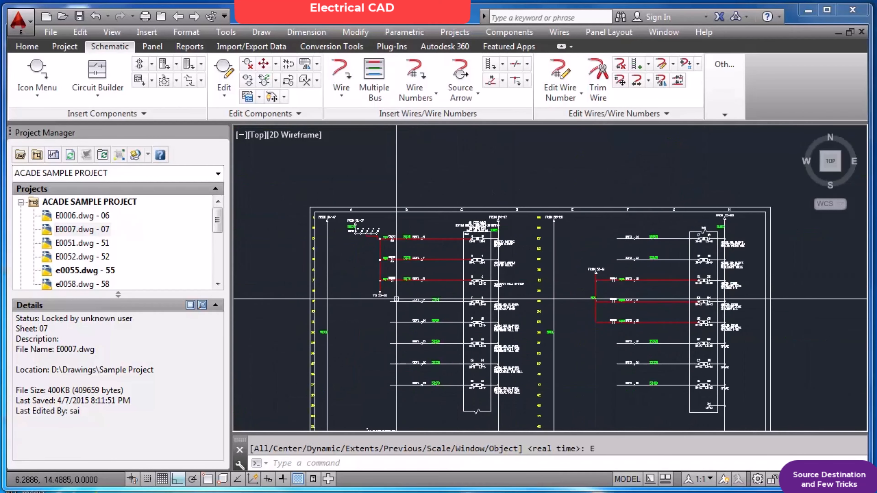
pyautogui.scroll(2, 384, 302)
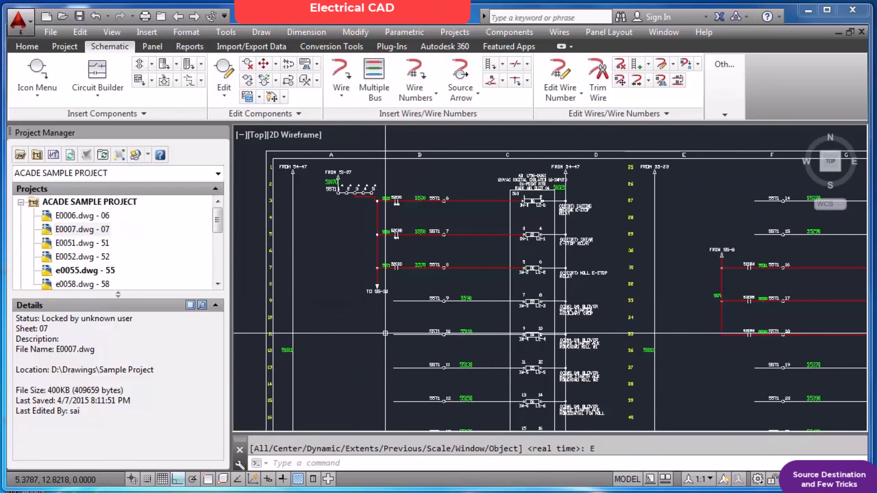
pyautogui.scroll(4, 584, 260)
pyautogui.scroll(-4, 583, 260)
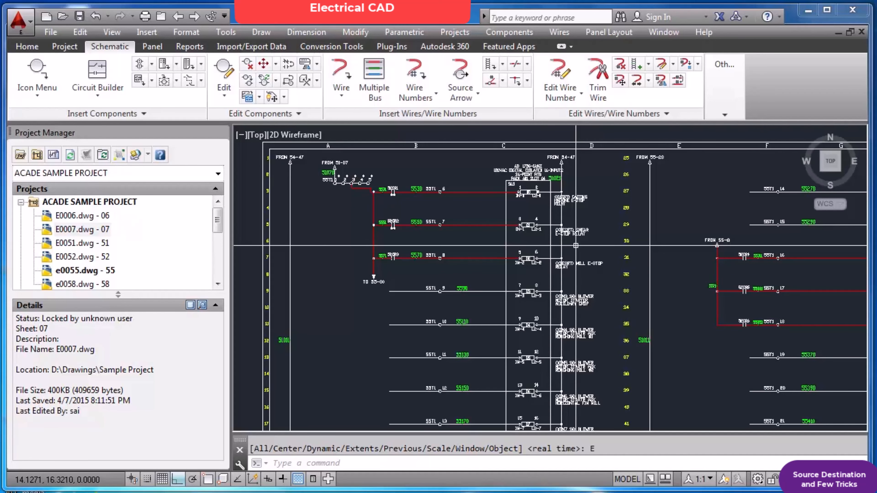
# Run a component cross-reference on the entire active drawing e0055 and close its report.
pyautogui.write('z')
pyautogui.press('Return')
pyautogui.write('E')
pyautogui.press('Return')
pyautogui.press('Return')
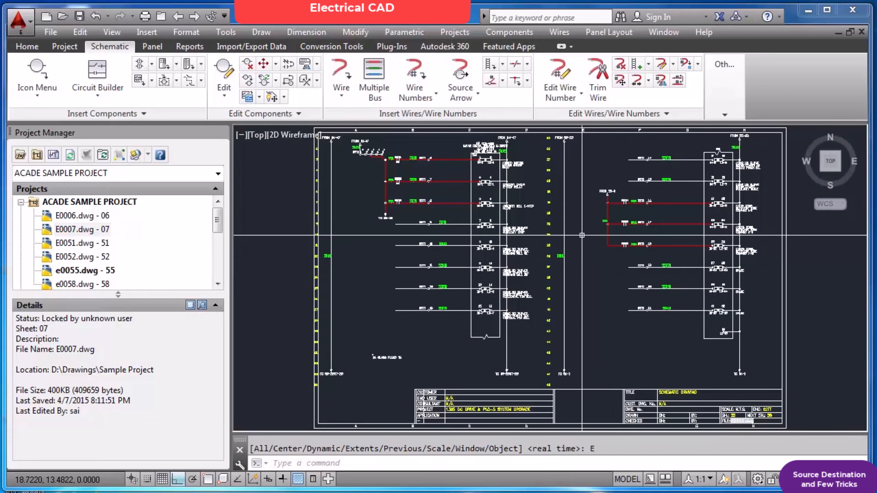
pyautogui.click(304, 81)
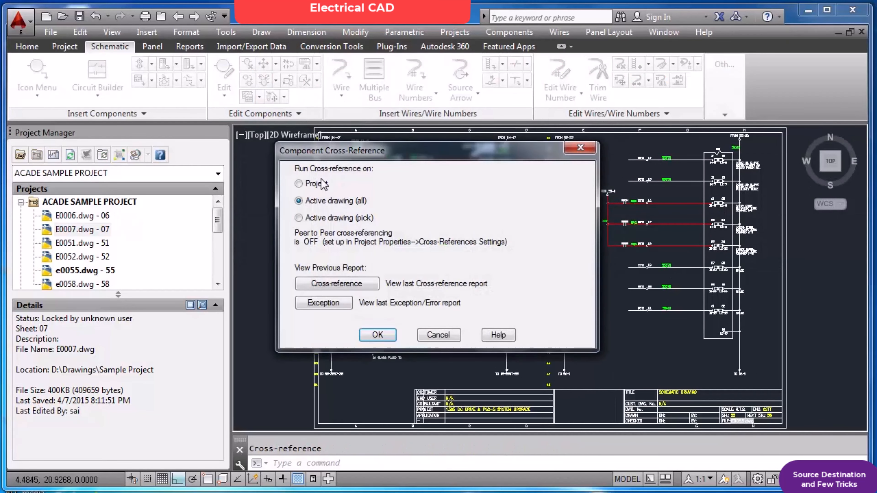
pyautogui.click(380, 335)
pyautogui.click(402, 266)
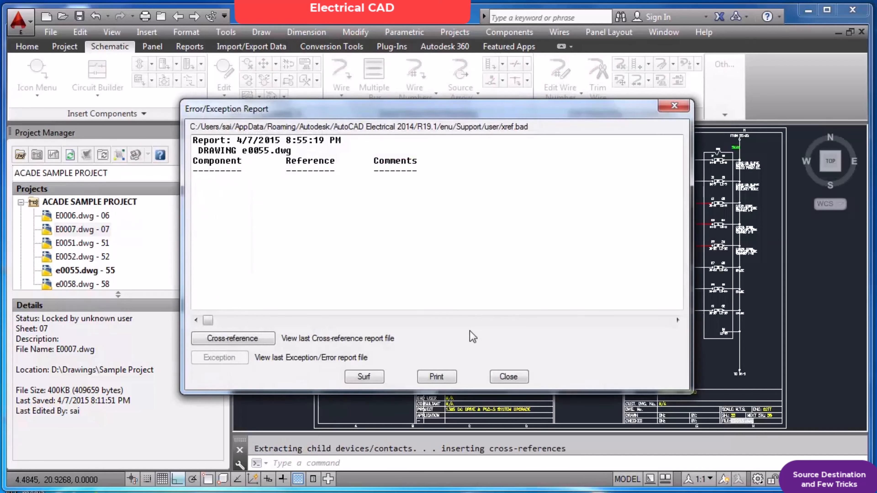
pyautogui.click(508, 376)
# Check the cross-references beneath the 52CR contacts in both ladder columns, and return to the full drawing view.
pyautogui.scroll(5, 625, 238)
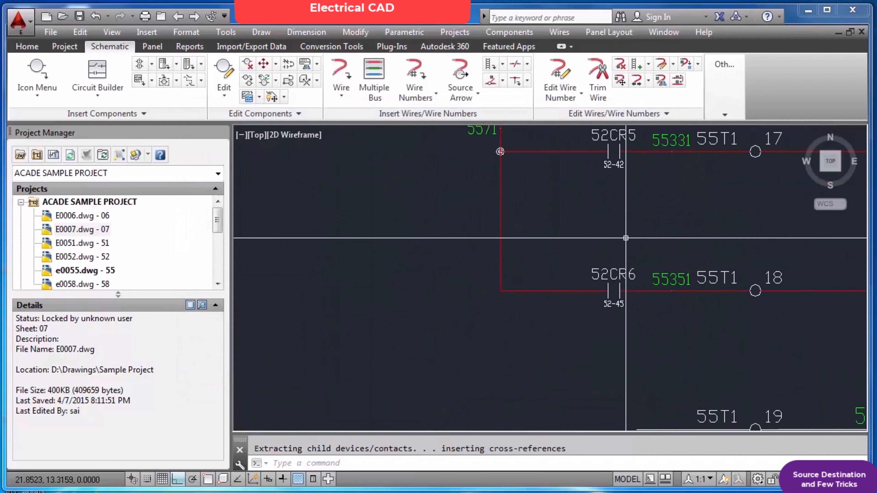
pyautogui.scroll(-5, 626, 239)
pyautogui.scroll(5, 626, 199)
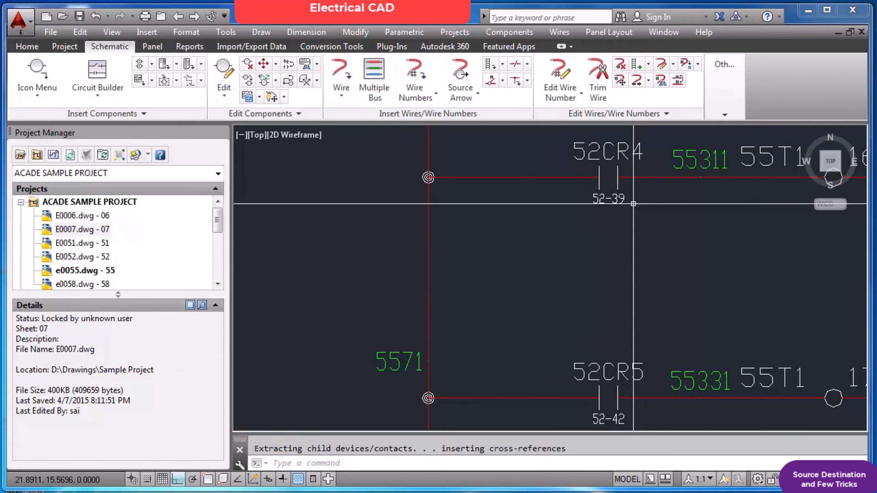
pyautogui.scroll(-5, 634, 203)
pyautogui.scroll(-3, 633, 204)
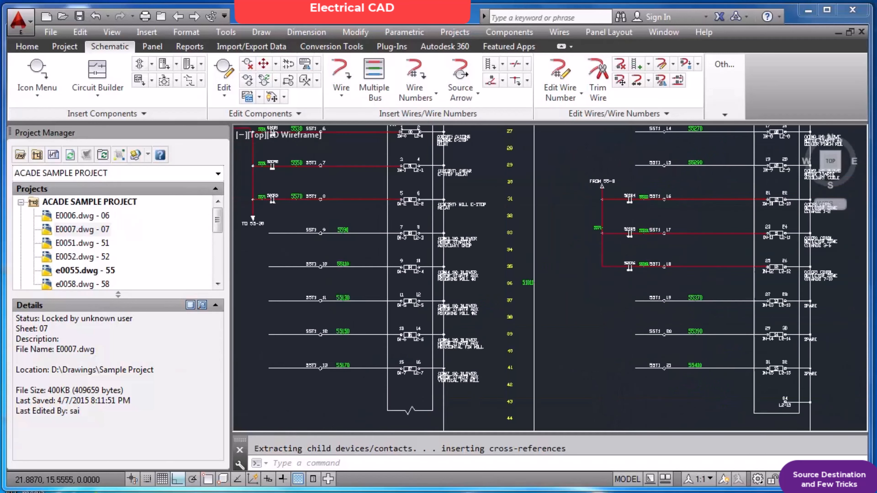
pyautogui.scroll(8, 359, 223)
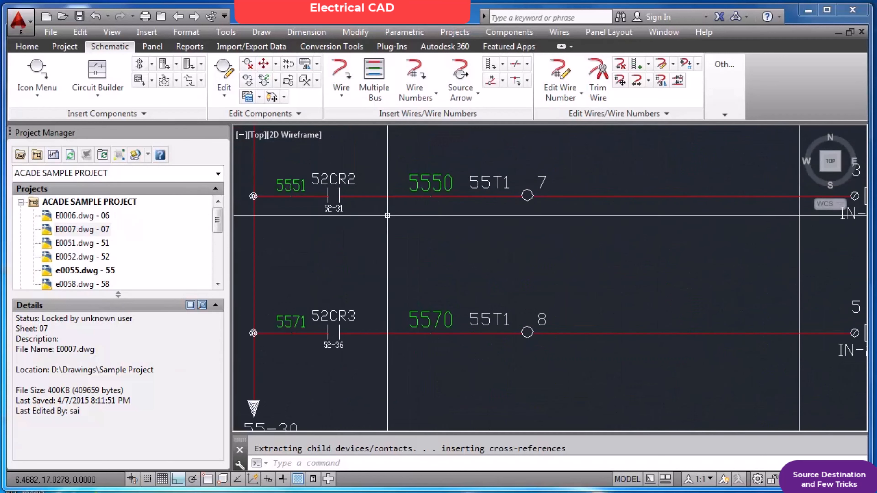
pyautogui.write('z')
pyautogui.press('Return')
pyautogui.write('E')
pyautogui.press('Return')
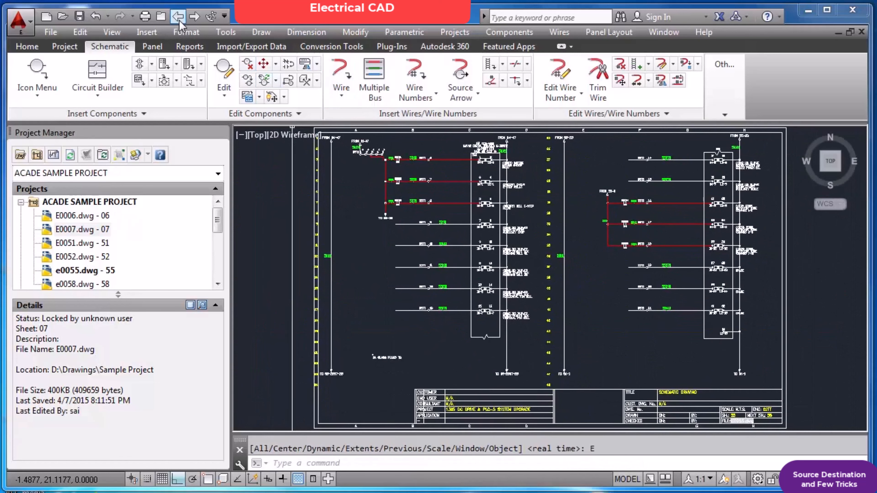
# Go to the previous project drawing, E0052, run the component cross-reference on all of it, and close the report.
pyautogui.click(178, 16)
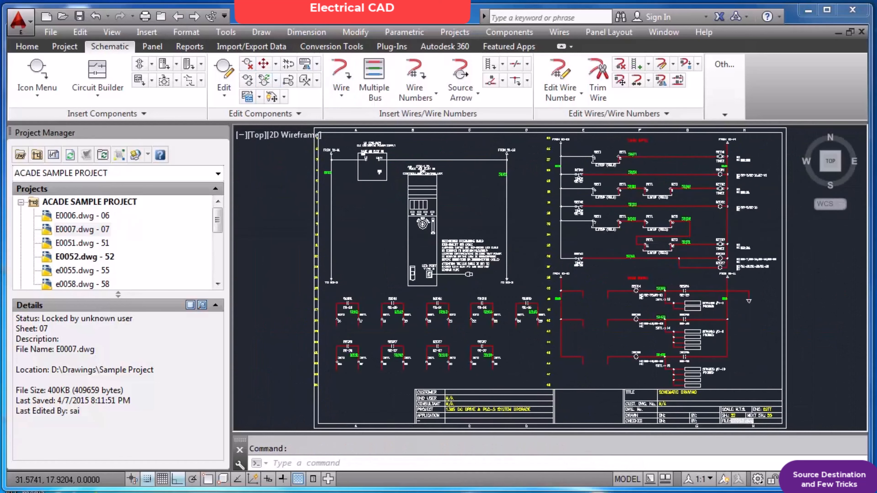
pyautogui.scroll(6, 676, 238)
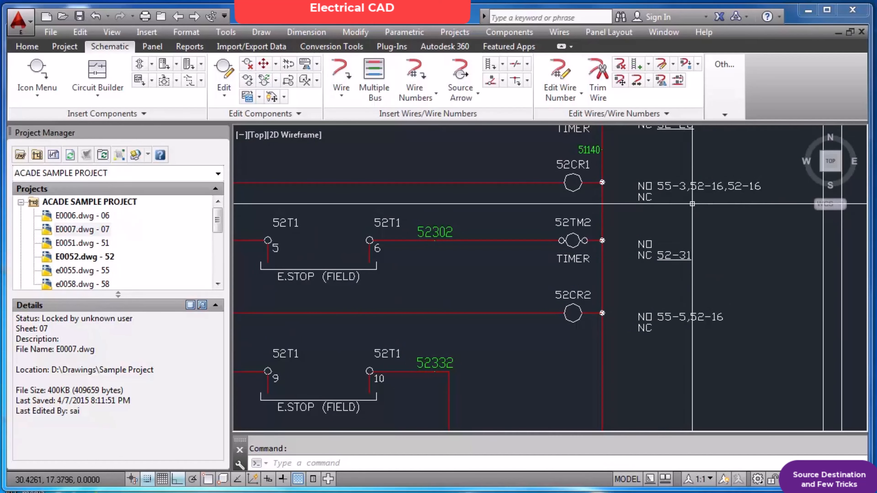
pyautogui.click(305, 81)
pyautogui.click(382, 338)
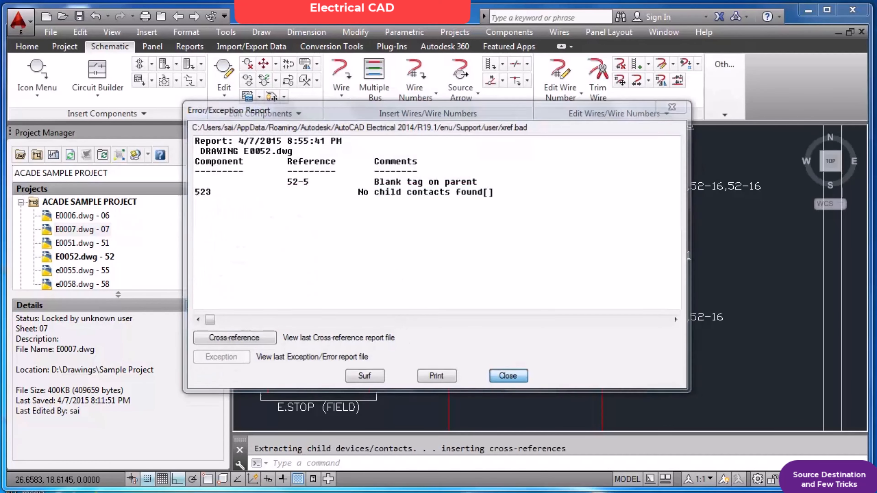
pyautogui.click(508, 376)
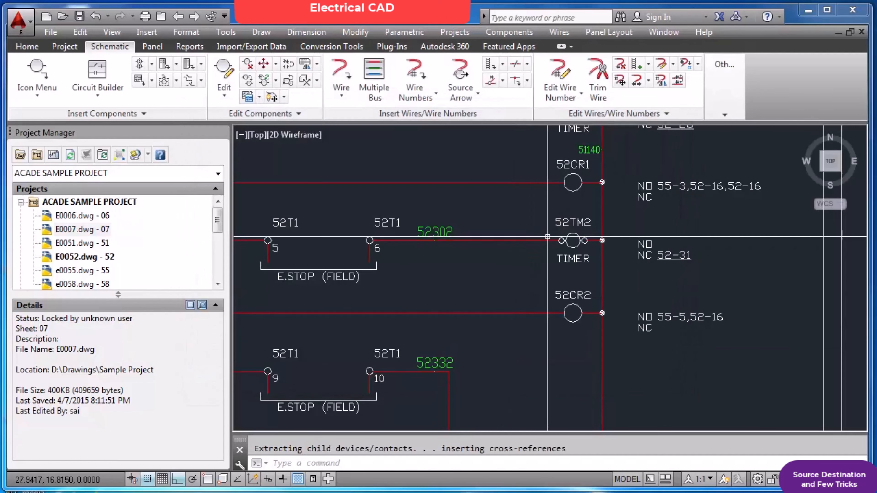
# Examine the NO and NC contact references beside the relay and timer coils in drawing E0052.
pyautogui.scroll(-2, 546, 241)
pyautogui.scroll(2, 595, 350)
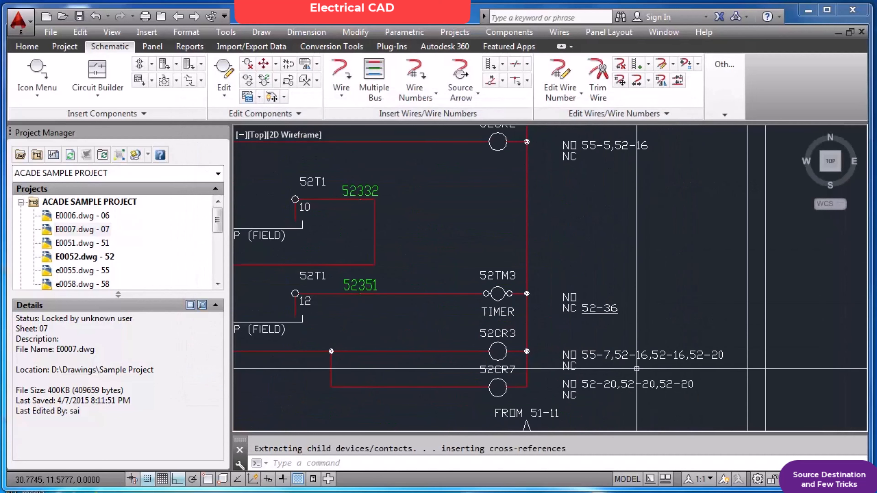
pyautogui.scroll(-2, 628, 366)
pyautogui.scroll(-2, 507, 366)
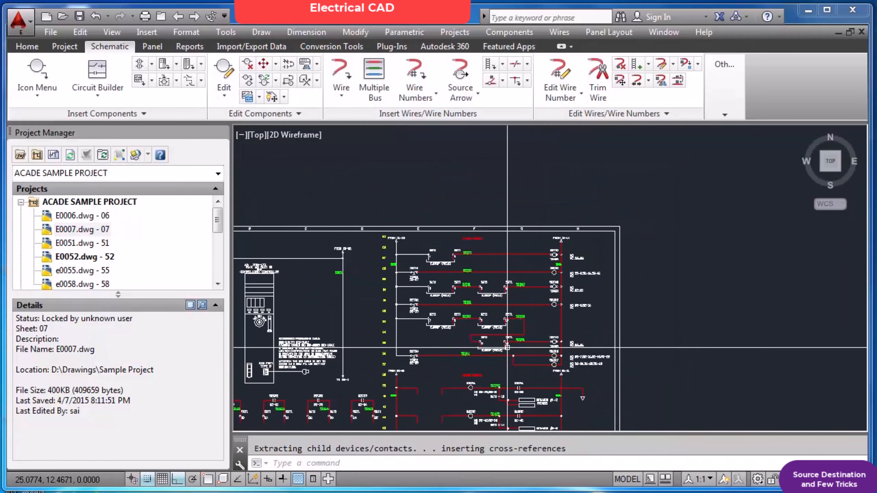
pyautogui.write('z')
pyautogui.press('Return')
pyautogui.write('e')
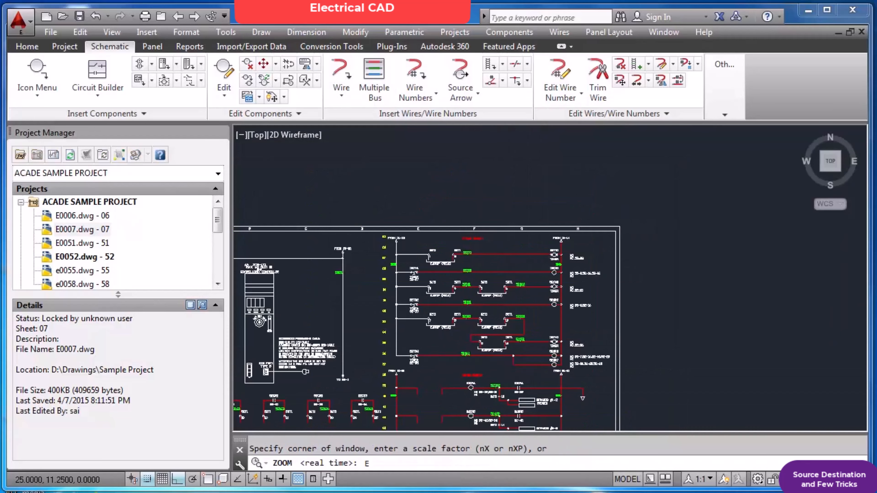
pyautogui.press('Return')
pyautogui.scroll(4, 629, 317)
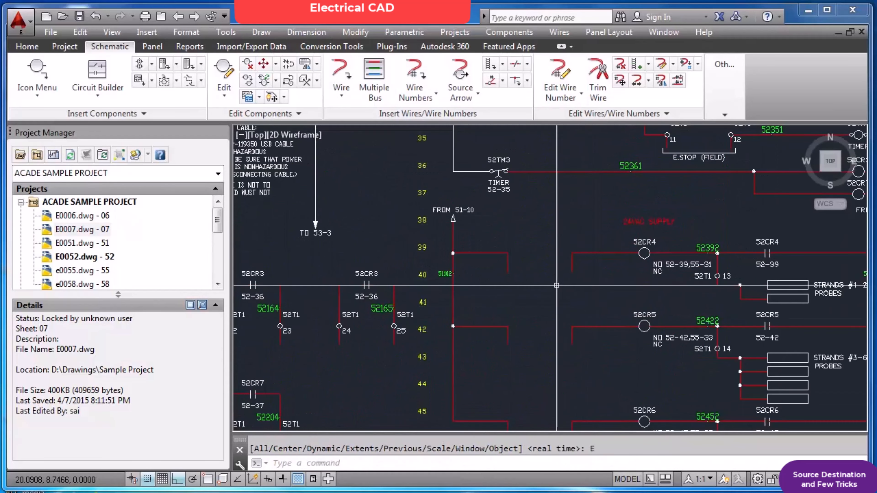
pyautogui.scroll(-2, 629, 317)
pyautogui.scroll(2, 558, 343)
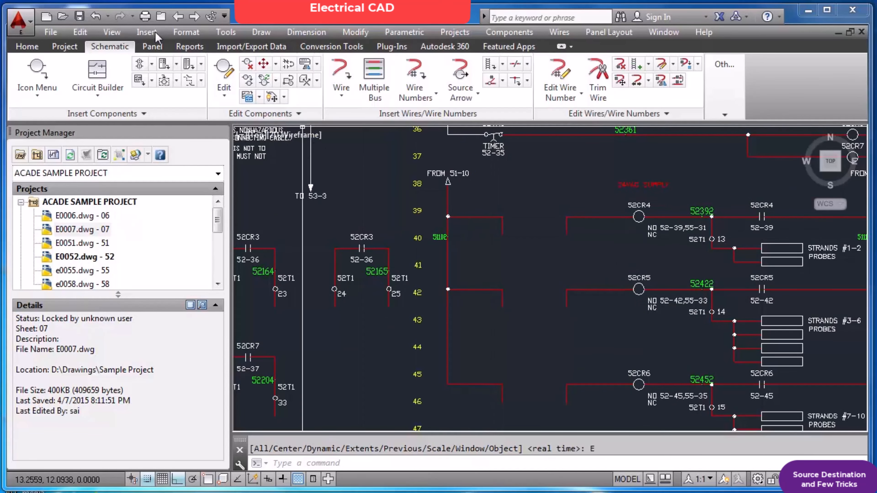
# Advance through the project drawings to e0058 and bring its 58RL relay circuits into view.
pyautogui.click(193, 22)
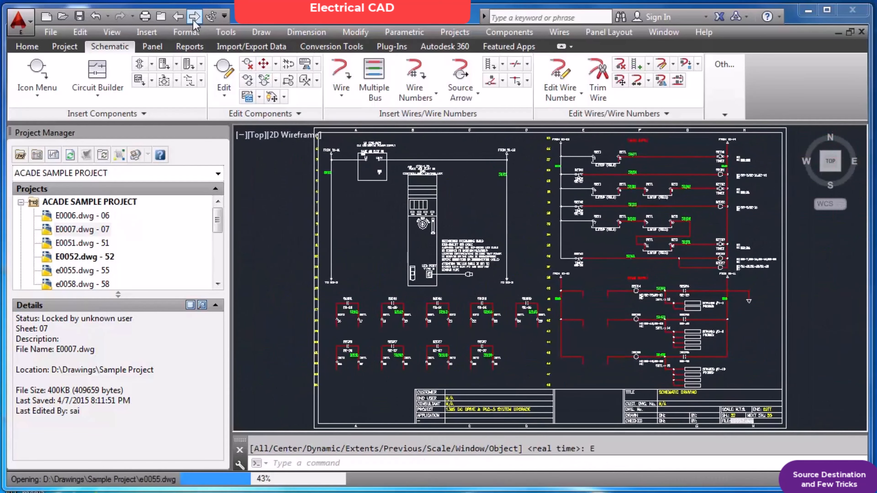
pyautogui.click(193, 21)
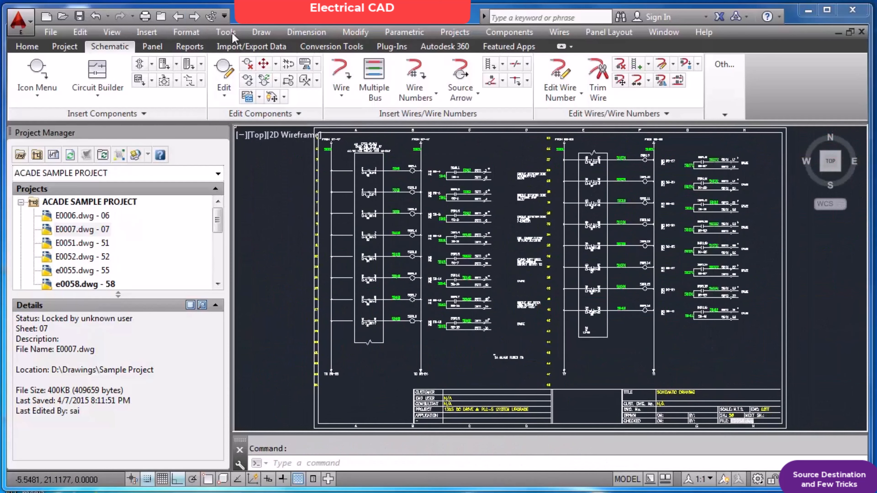
pyautogui.scroll(5, 376, 178)
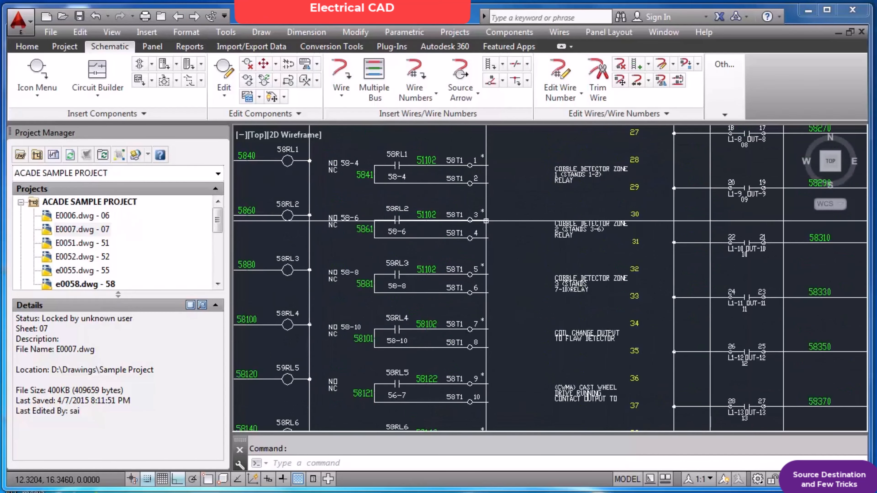
# Select the 58RL3 contact branch together with its 58T1 terminals 5 and 6.
pyautogui.click(348, 144)
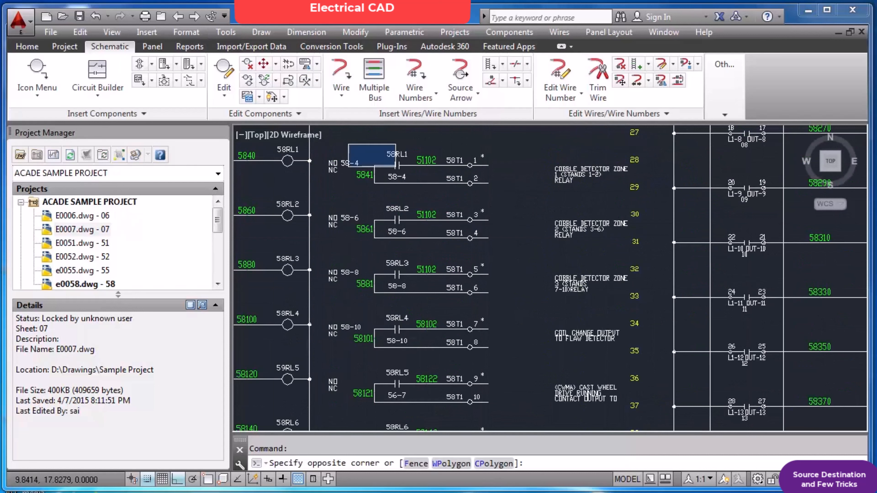
pyautogui.press('Escape')
pyautogui.click(351, 198)
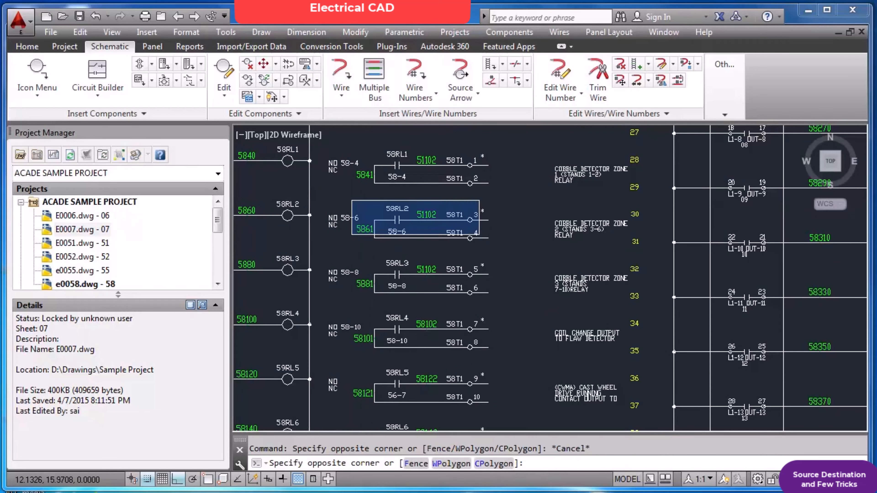
pyautogui.press('Escape')
pyautogui.click(358, 246)
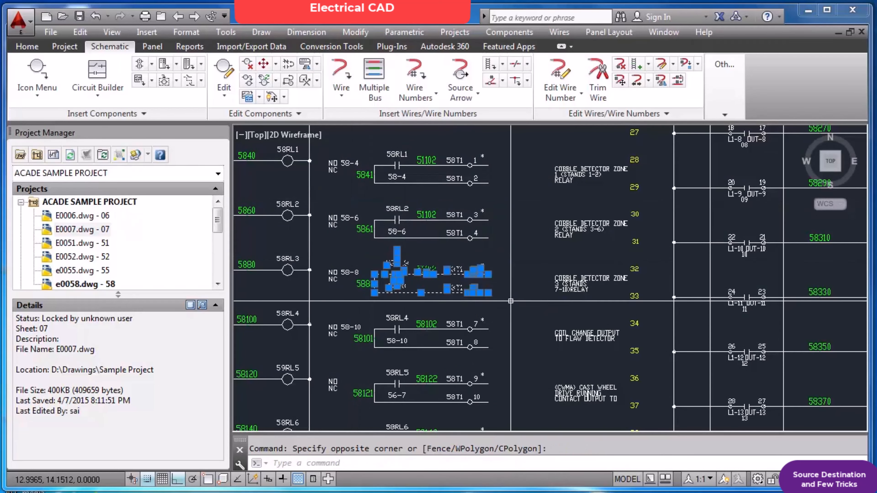
# Clear the selection and insert destination arrows 58DO1, 58DO3 and 58DO5 at the wire ends of 58T1 terminals 1, 3 and 5.
pyautogui.press('Escape')
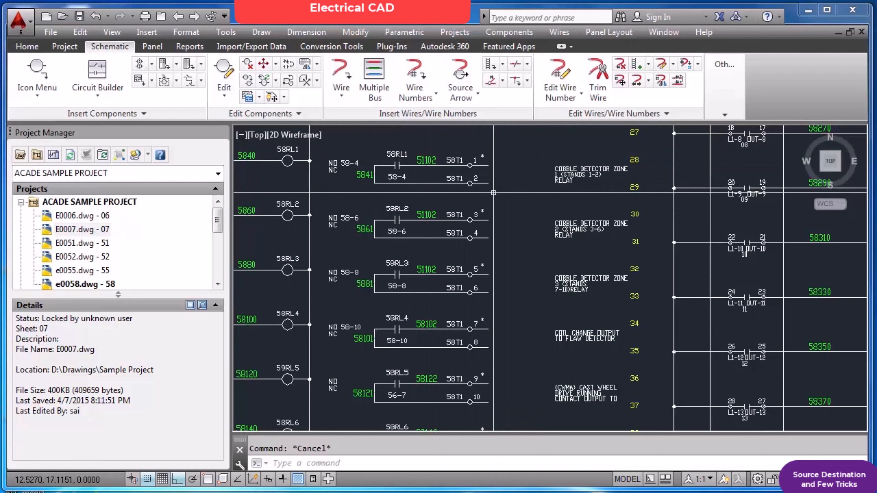
pyautogui.click(479, 98)
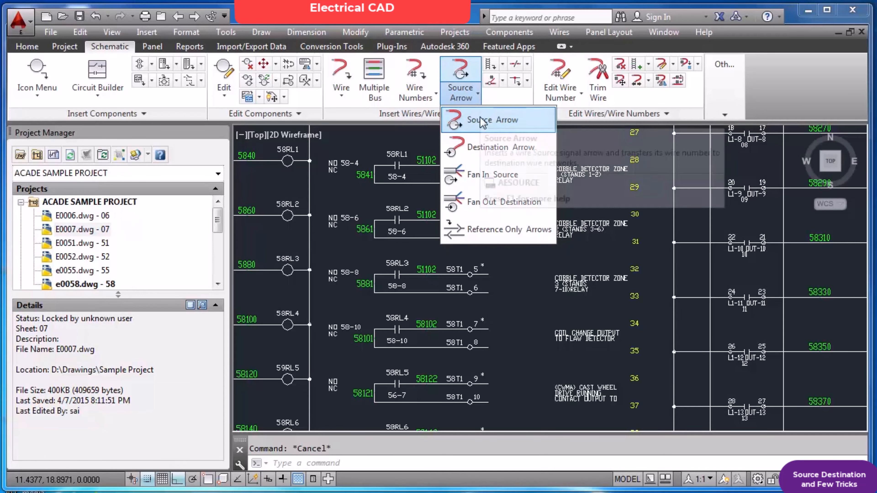
pyautogui.click(468, 153)
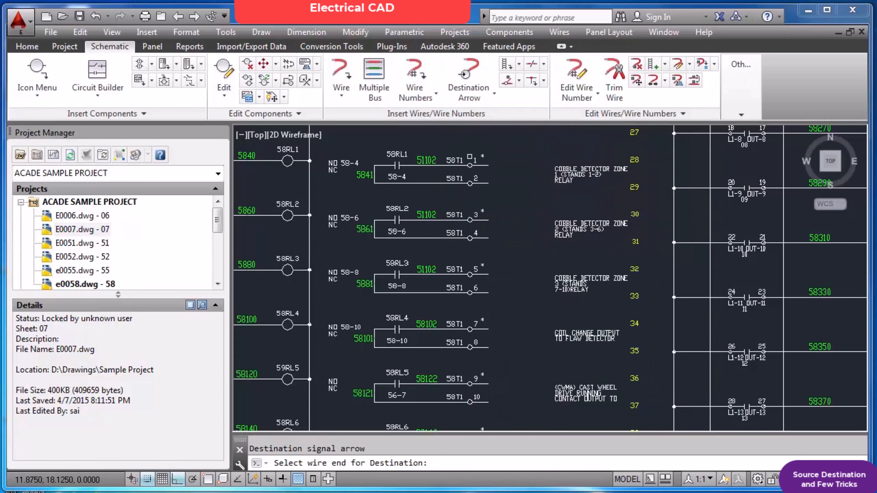
pyautogui.click(487, 165)
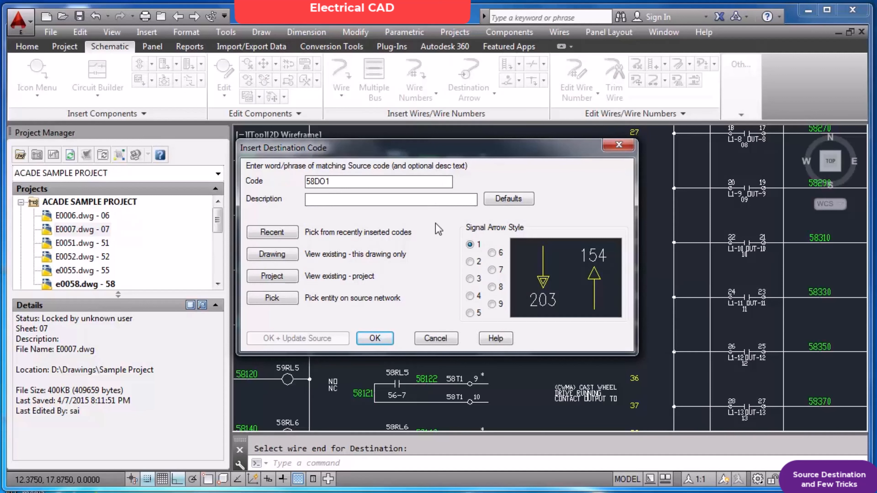
pyautogui.click(374, 338)
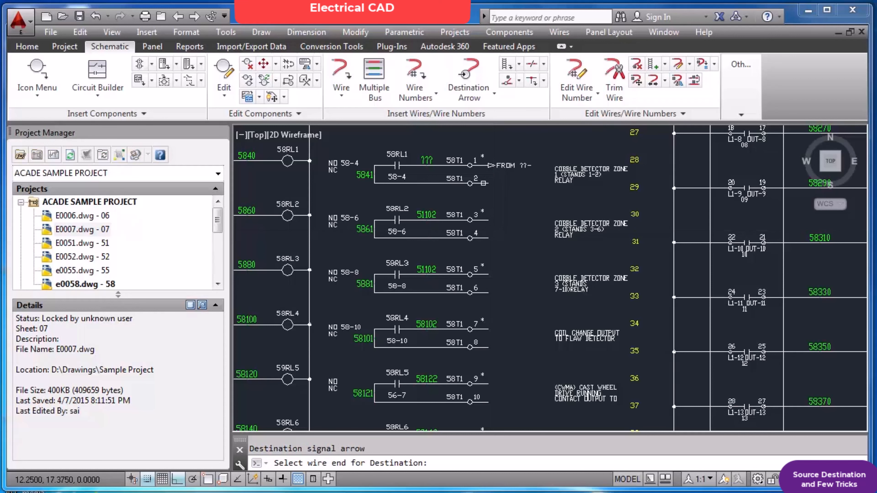
pyautogui.click(478, 220)
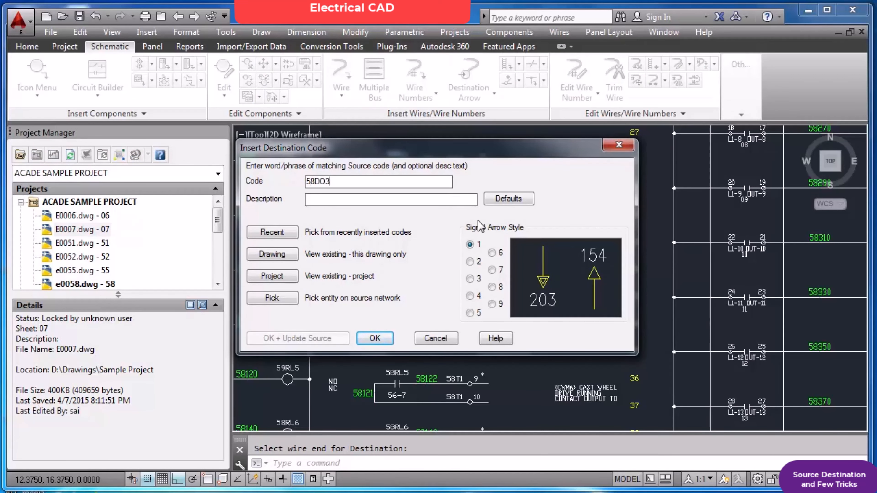
pyautogui.click(375, 338)
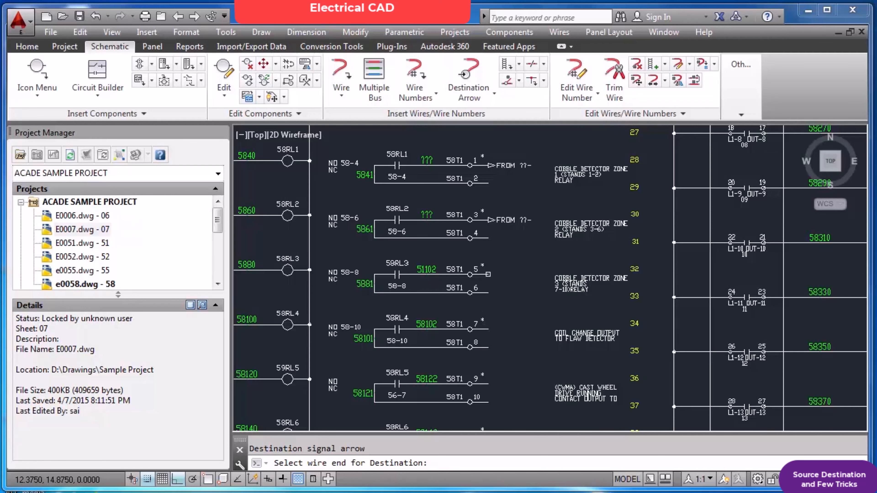
pyautogui.click(476, 274)
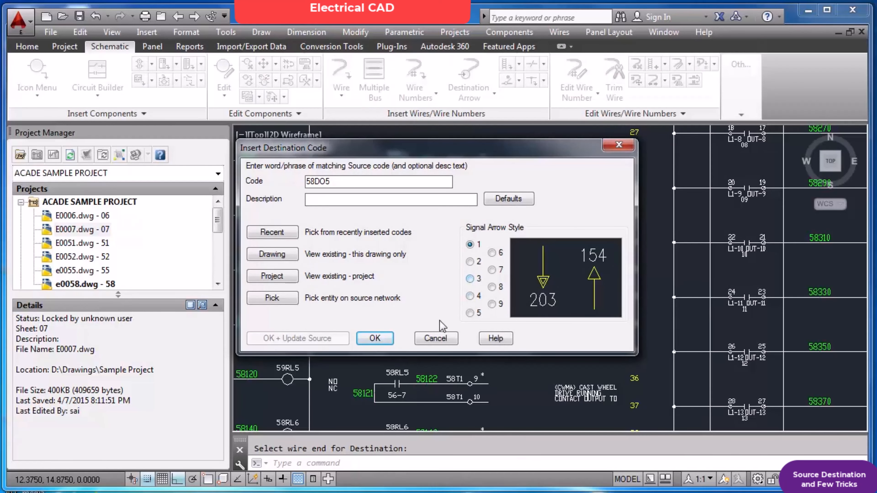
pyautogui.click(385, 342)
pyautogui.press('Escape')
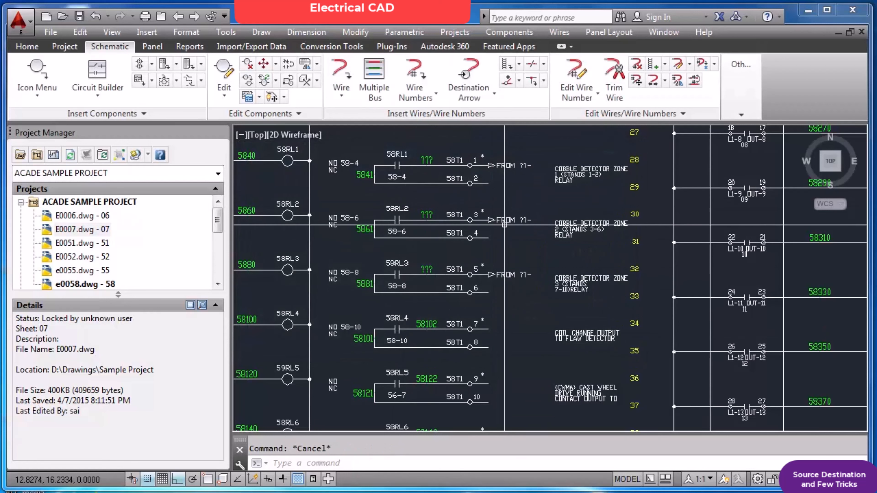
# Insert source arrows 58DO2, 58DO4 and 58DO6 at 58T1 terminals 2, 4 and 6, declining matching destination arrows each time.
pyautogui.click(494, 95)
pyautogui.click(494, 125)
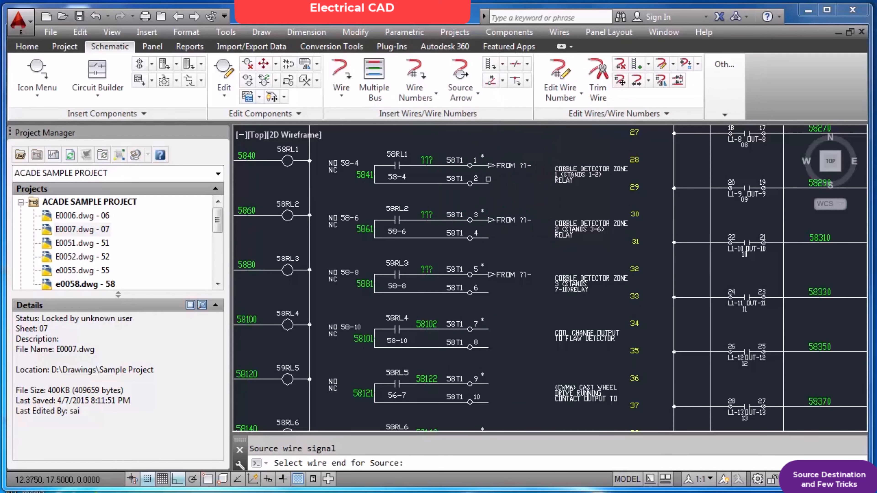
pyautogui.click(489, 183)
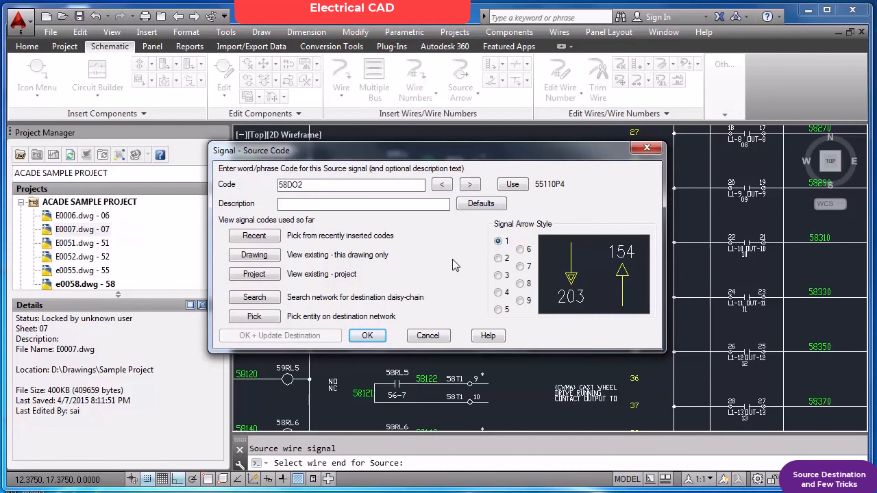
pyautogui.click(376, 339)
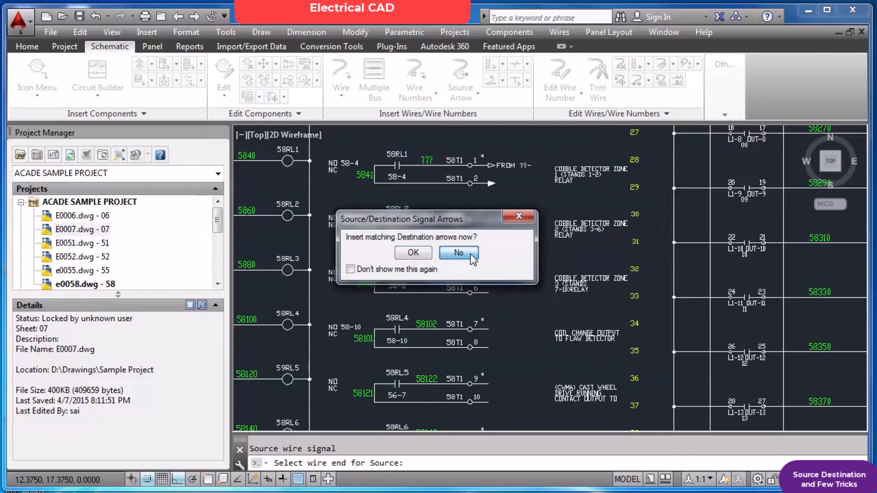
pyautogui.click(470, 254)
pyautogui.click(485, 239)
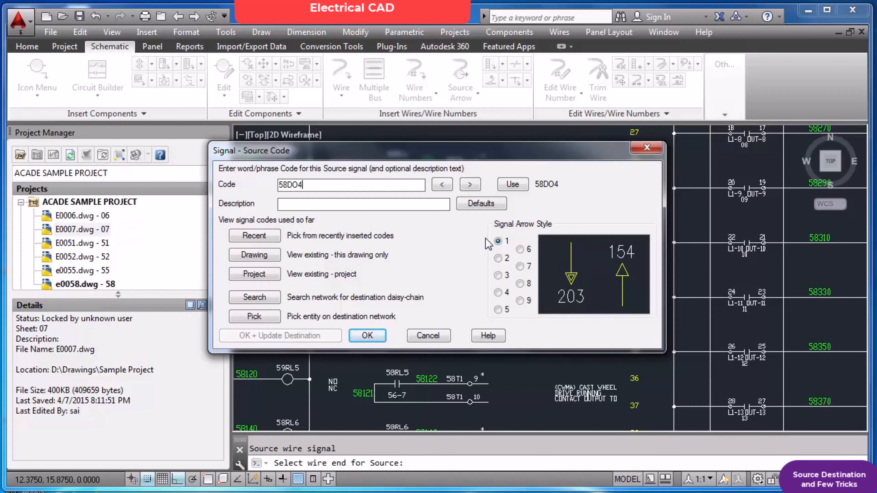
pyautogui.click(376, 337)
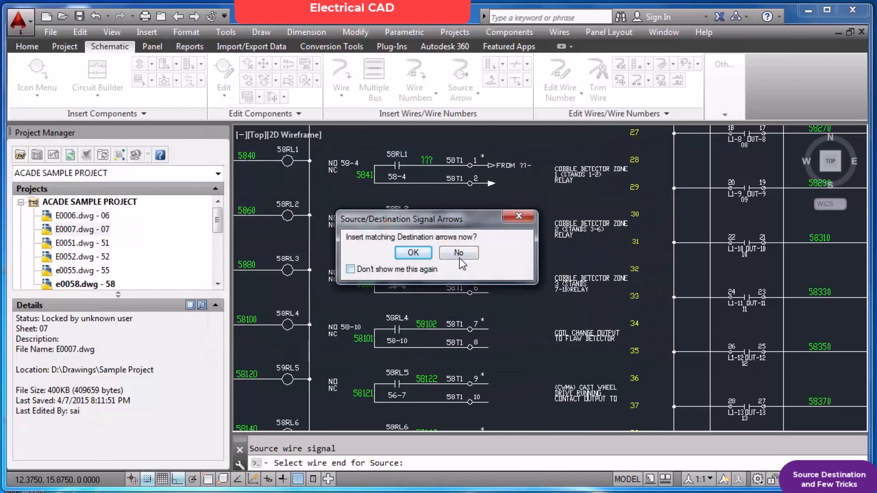
pyautogui.click(461, 254)
pyautogui.click(484, 294)
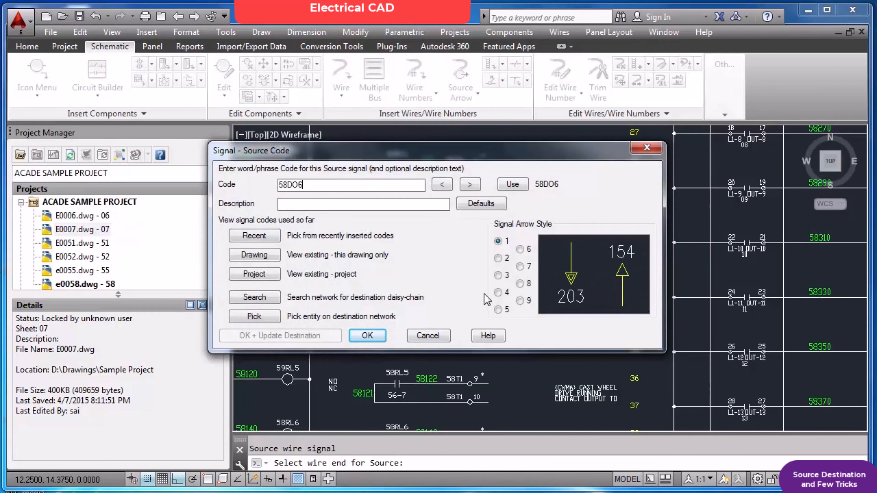
pyautogui.click(385, 337)
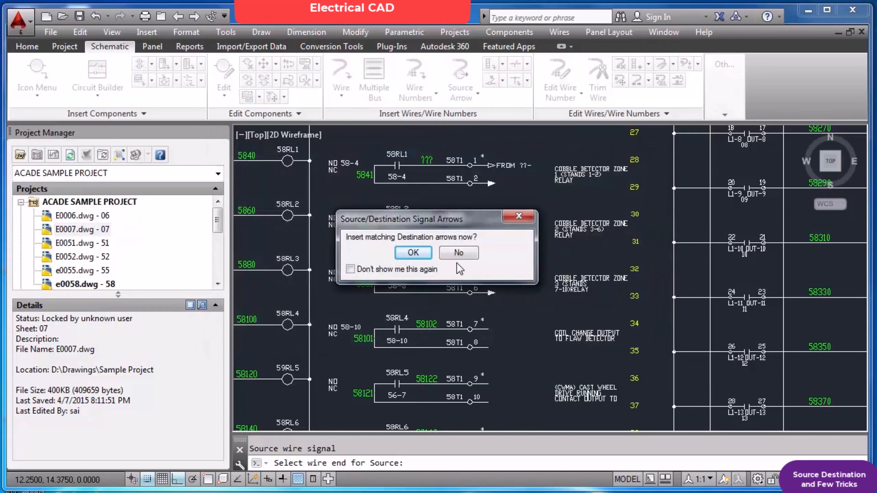
pyautogui.click(457, 253)
pyautogui.press('Escape')
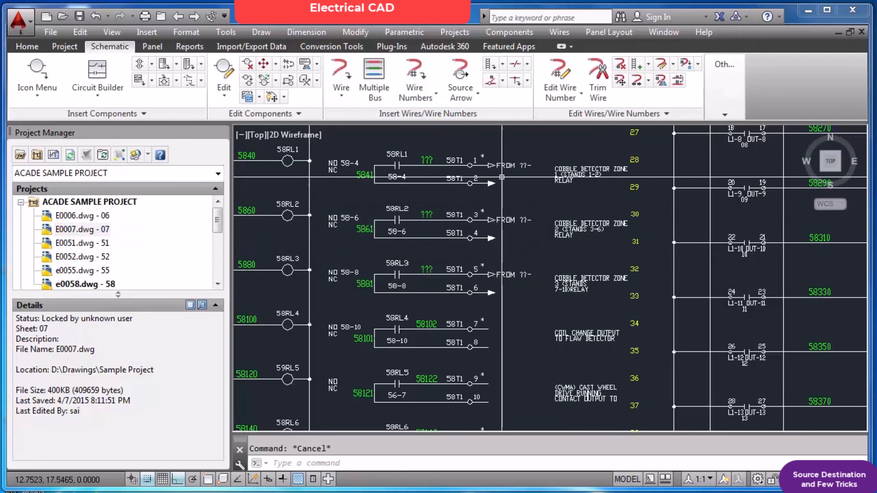
# Review the signal codes of the destination and source arrows at 58T1 terminals 1 to 6 with Edit Component.
pyautogui.click(223, 74)
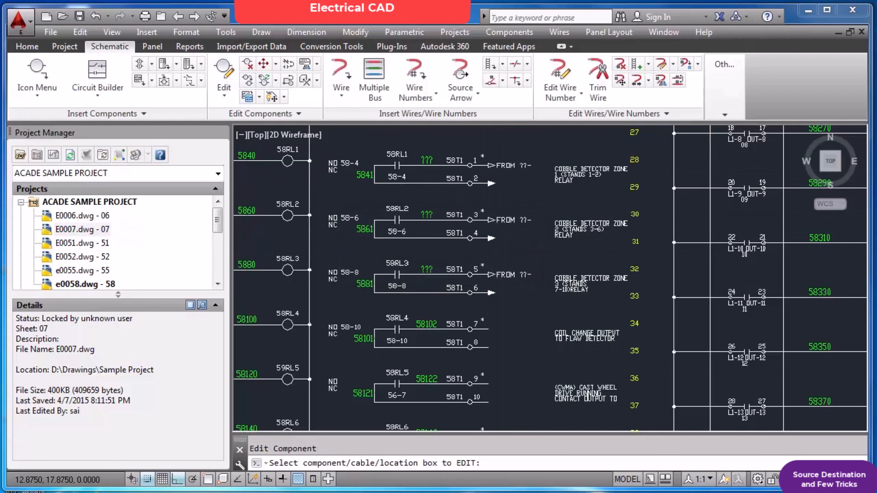
pyautogui.click(491, 165)
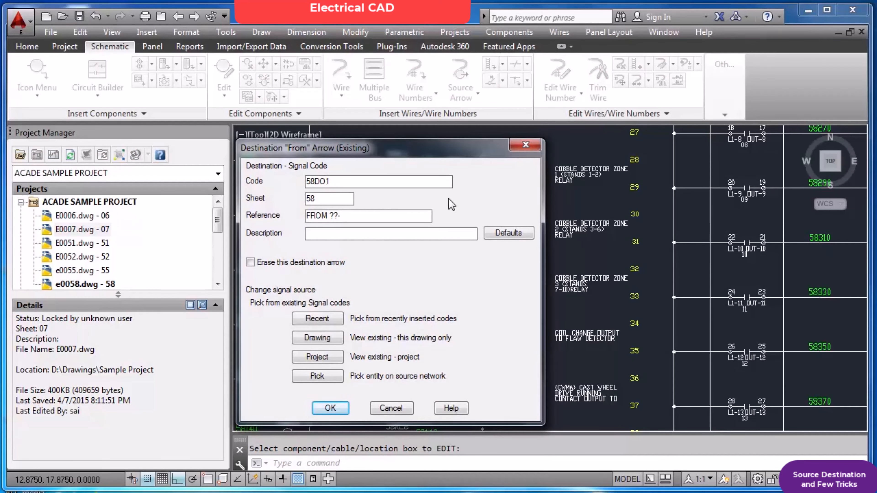
pyautogui.press('Return')
pyautogui.click(492, 186)
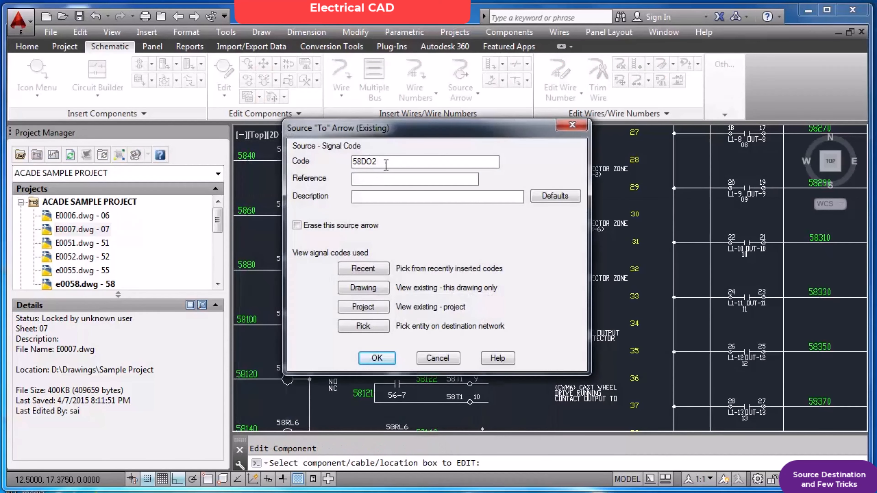
pyautogui.press('Return')
pyautogui.click(497, 225)
pyautogui.press('Return')
pyautogui.click(494, 241)
pyautogui.press('Return')
pyautogui.click(507, 279)
pyautogui.press('Return')
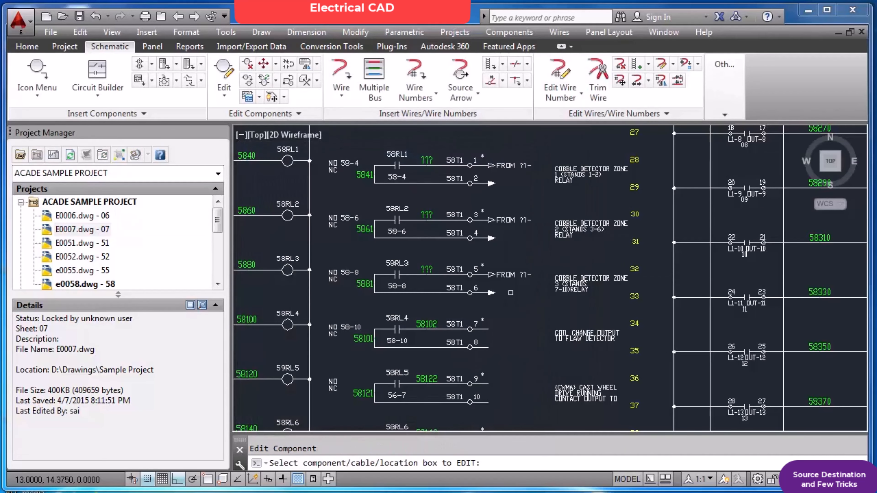
pyautogui.click(491, 292)
pyautogui.press('Return')
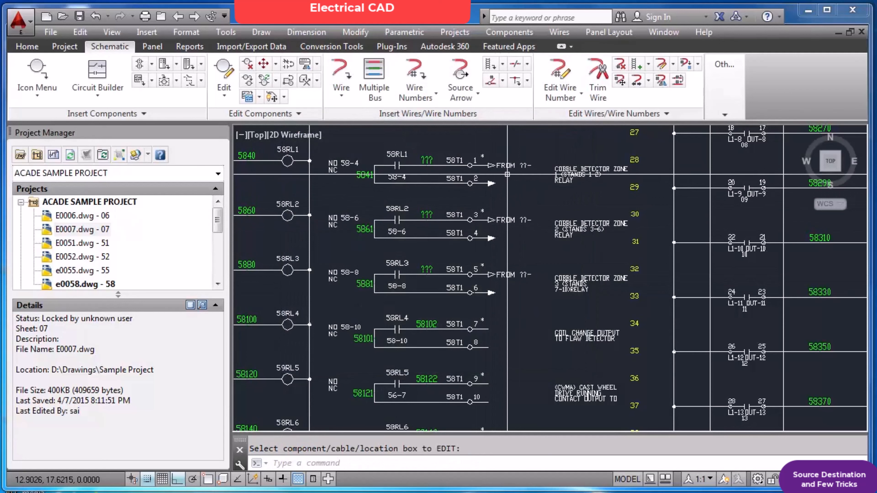
# Recheck the signal codes of the destination arrow at 58T1 terminal 1 and the source arrow at terminal 2.
pyautogui.scroll(2, 505, 169)
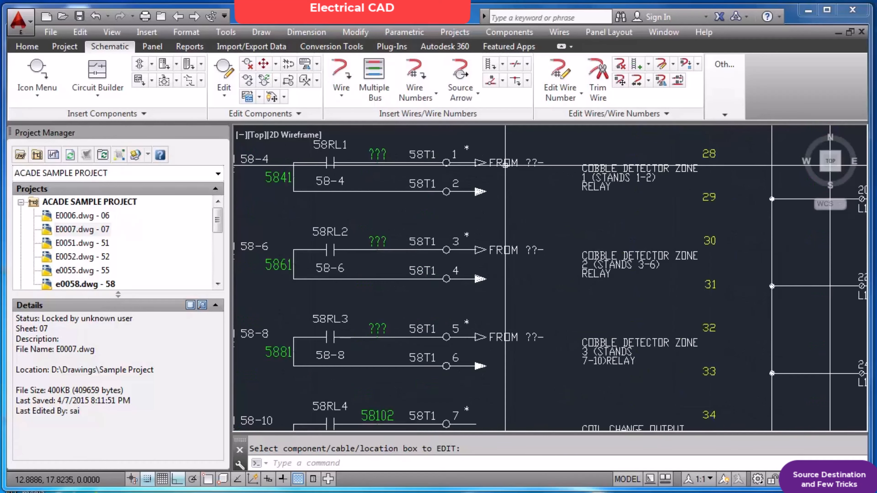
pyautogui.click(224, 74)
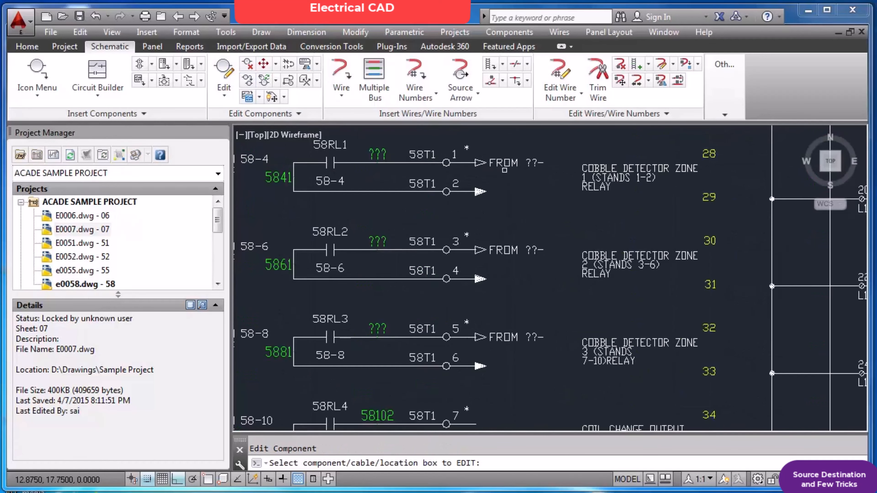
pyautogui.click(505, 162)
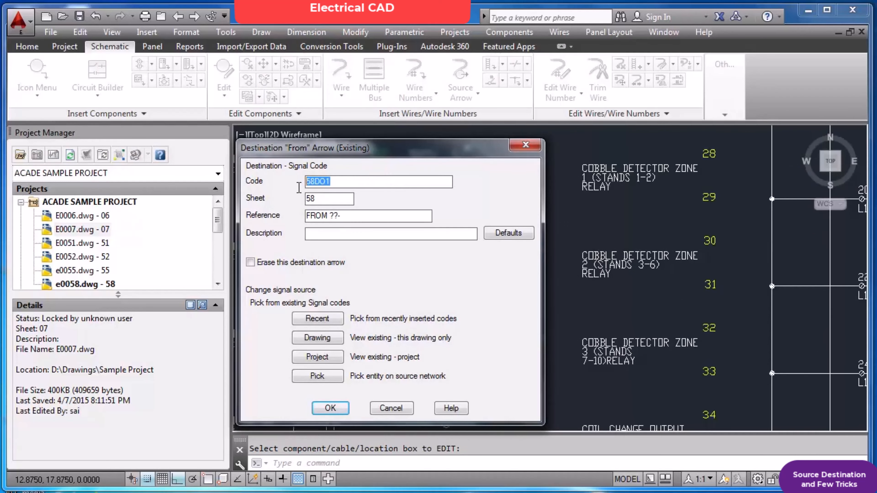
pyautogui.press('Return')
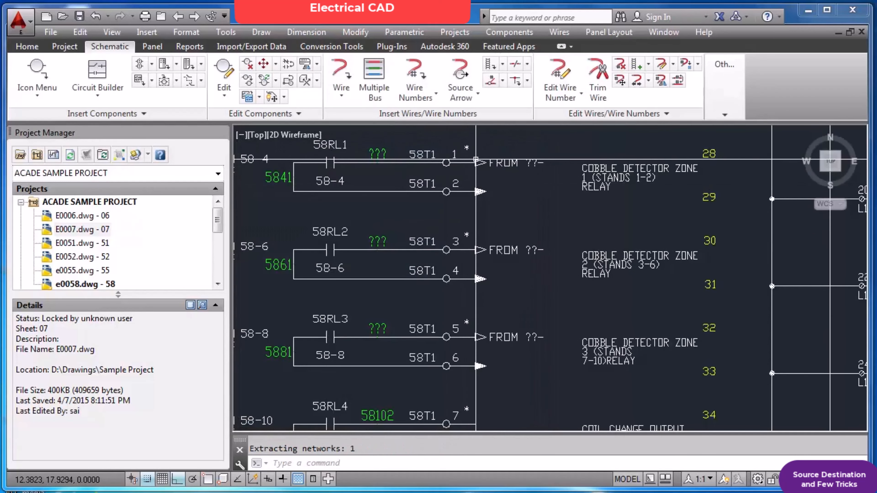
pyautogui.doubleClick(479, 190)
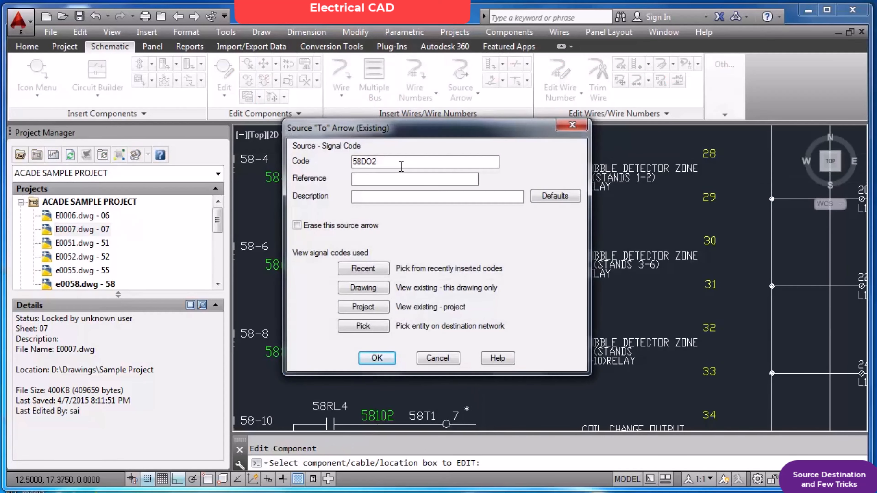
pyautogui.press('Escape')
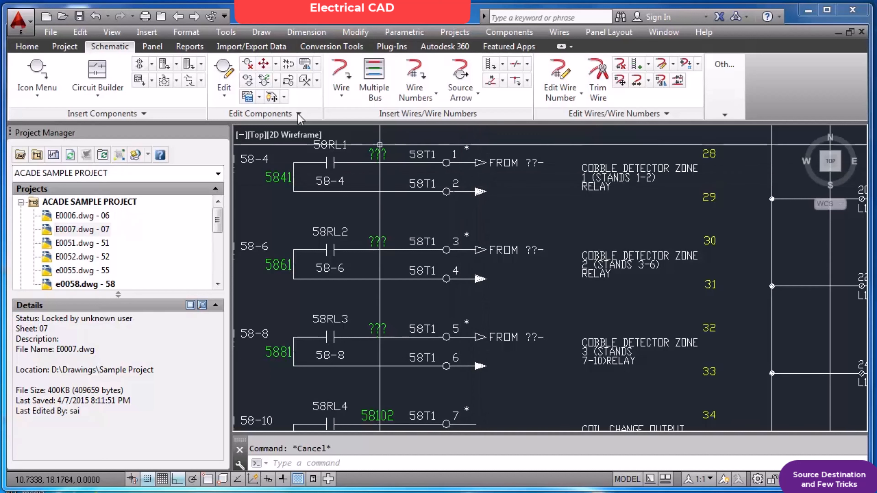
pyautogui.click(223, 80)
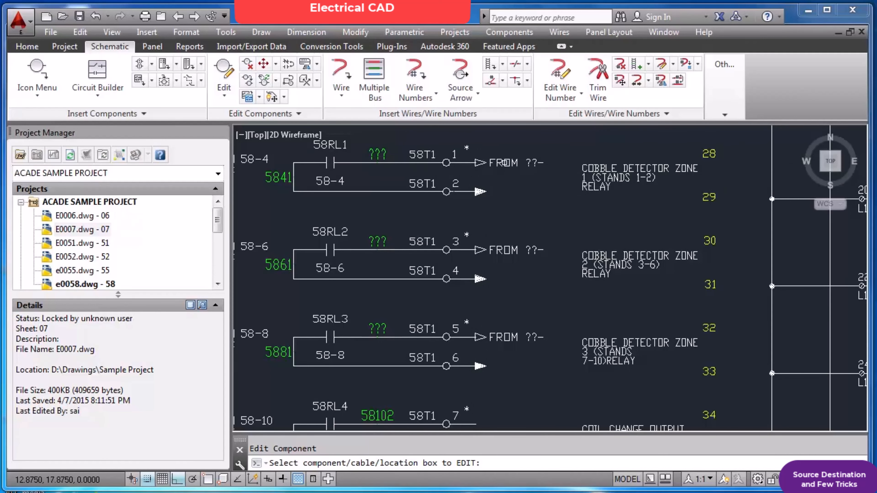
pyautogui.click(475, 163)
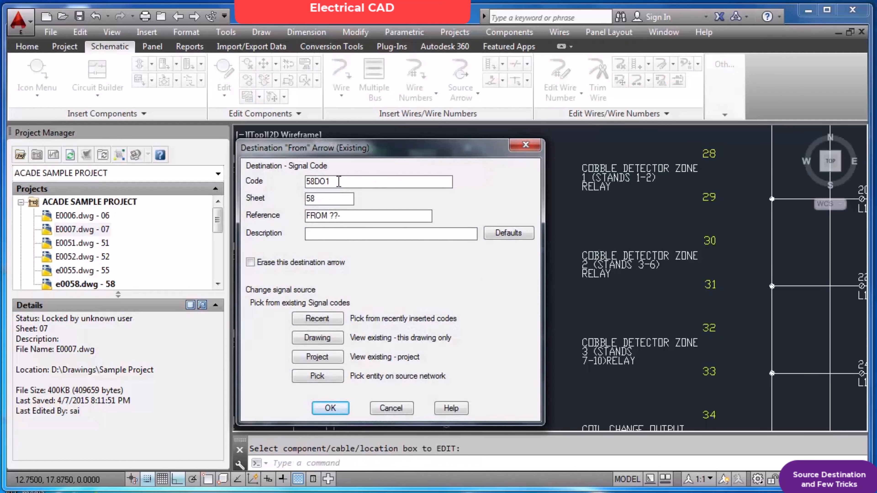
pyautogui.press('Return')
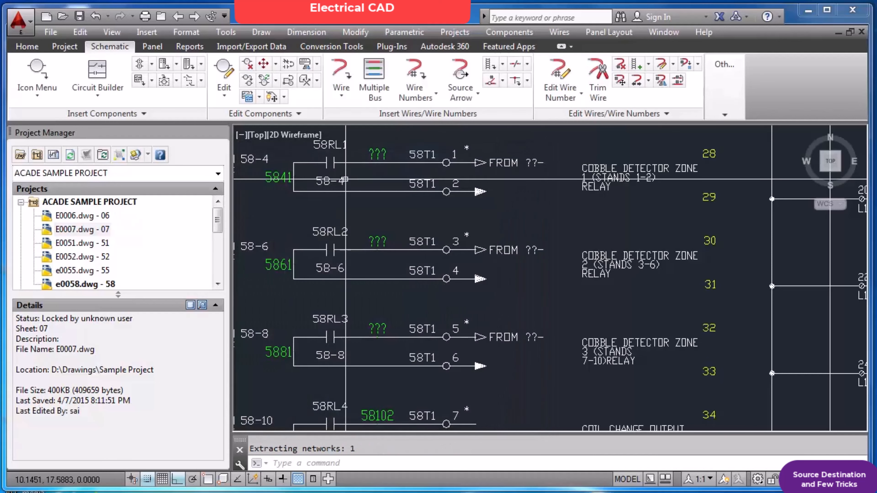
# Zoom e0058 to its extents, then open E0052.dwg from the project, saving the changes to e0058.dwg.
pyautogui.write('z')
pyautogui.press('Return')
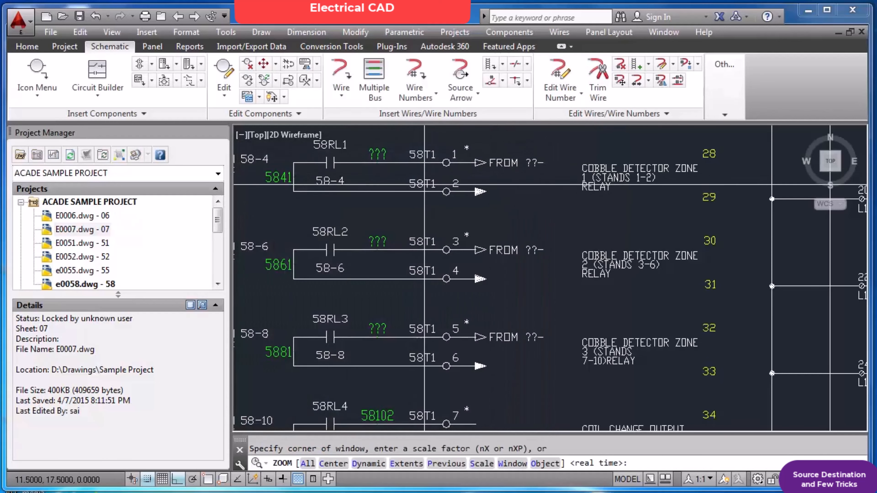
pyautogui.write('e')
pyautogui.press('Return')
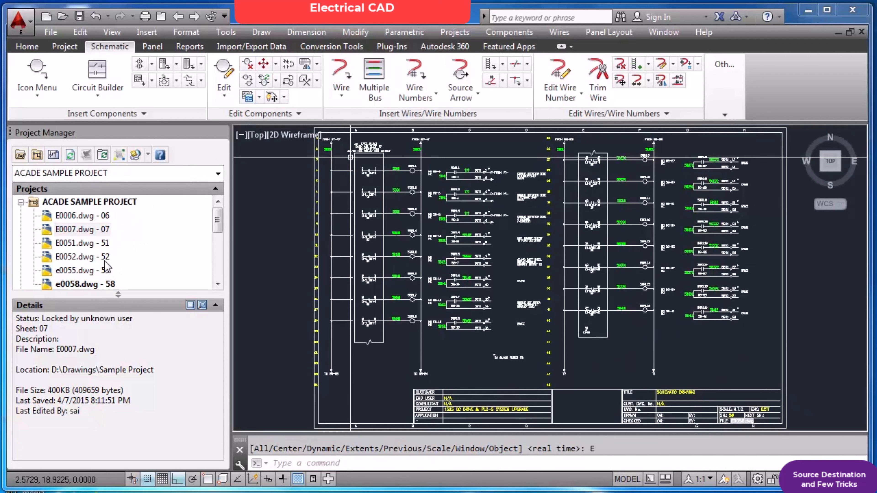
pyautogui.doubleClick(104, 257)
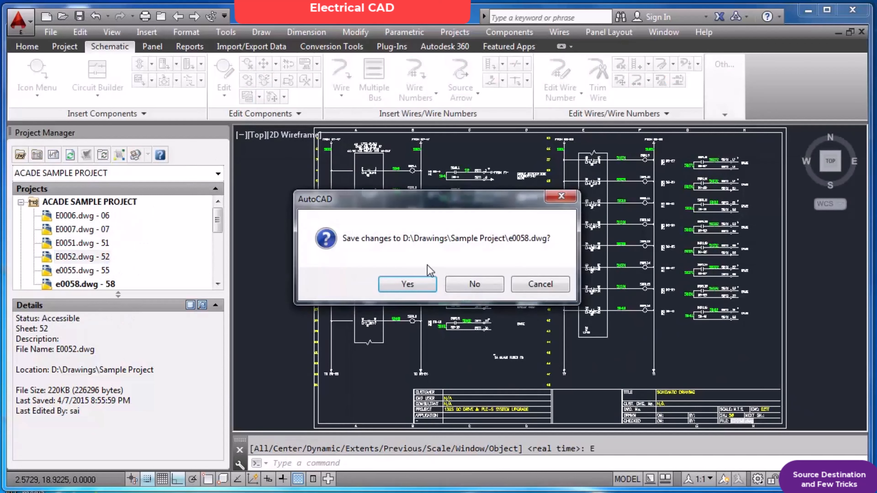
pyautogui.click(417, 290)
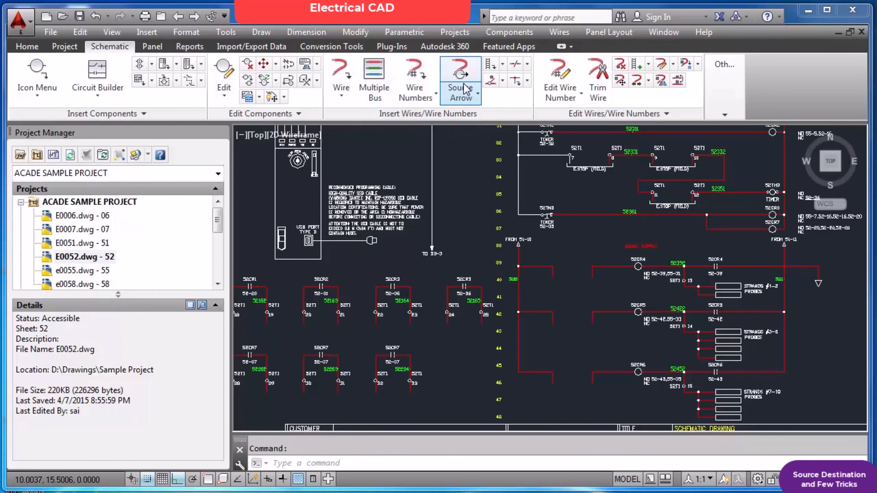
# Insert a source arrow with code 58DO1 at the open wire end on line 39, declining the matching destination arrow.
pyautogui.click(461, 92)
pyautogui.click(490, 119)
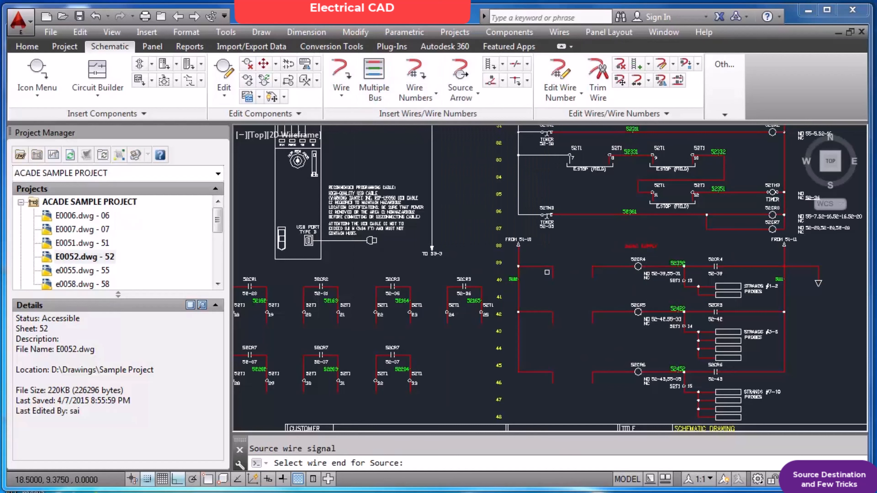
pyautogui.click(553, 277)
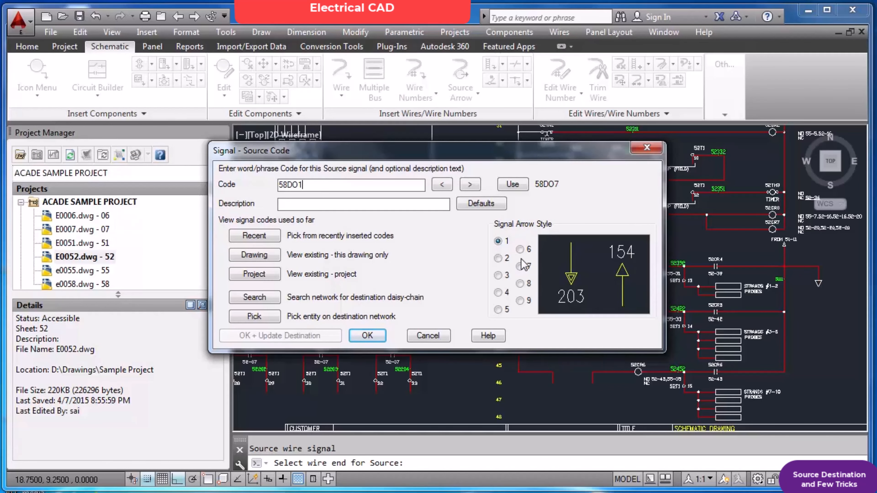
pyautogui.click(367, 335)
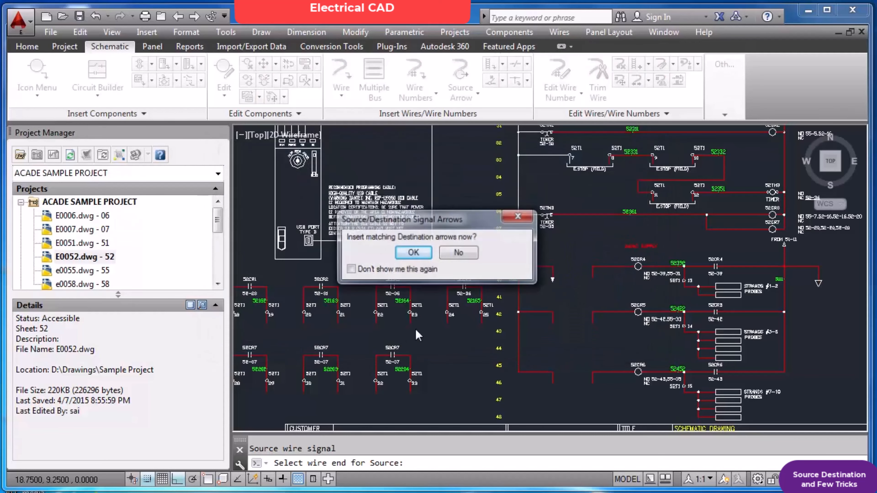
pyautogui.click(458, 255)
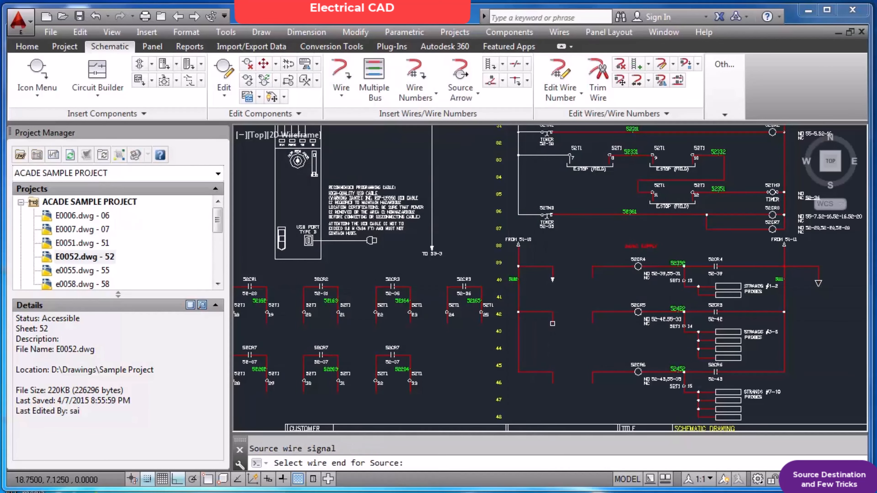
# Insert a source arrow on the line 42 wire end using recent destination code 58DO3, declining the matching destination arrow.
pyautogui.click(552, 323)
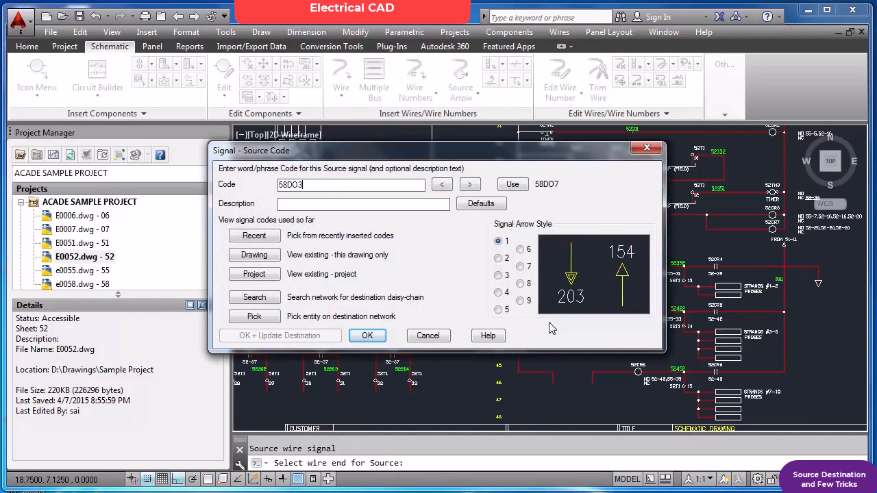
pyautogui.click(254, 236)
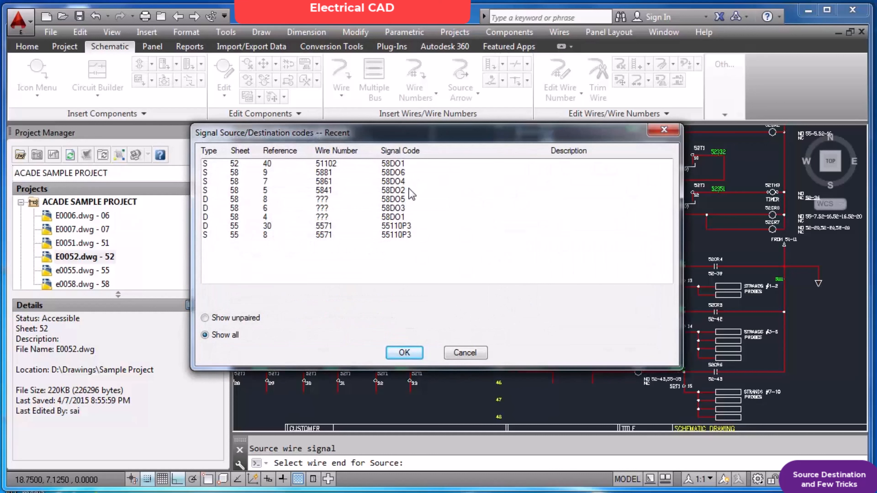
pyautogui.click(408, 208)
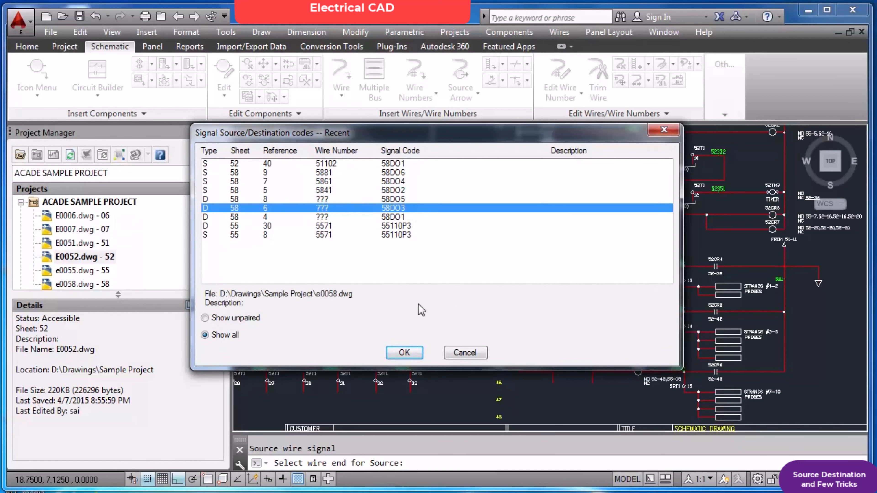
pyautogui.click(405, 353)
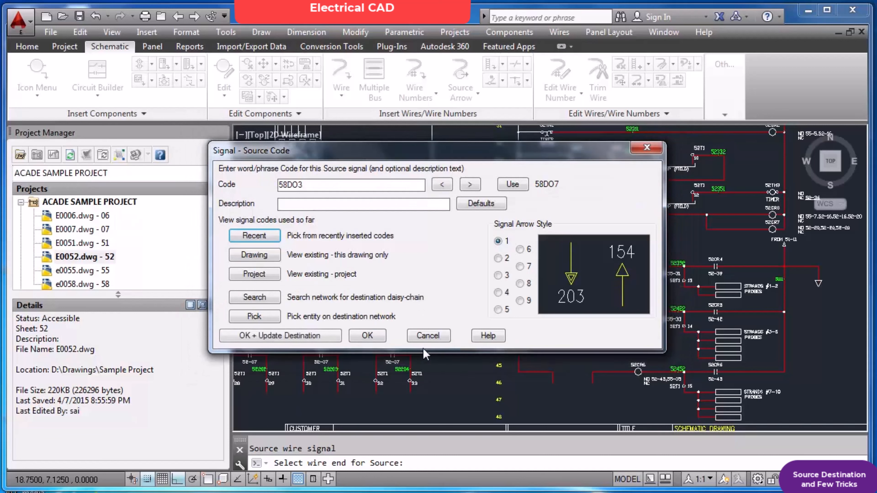
pyautogui.click(384, 338)
pyautogui.click(460, 258)
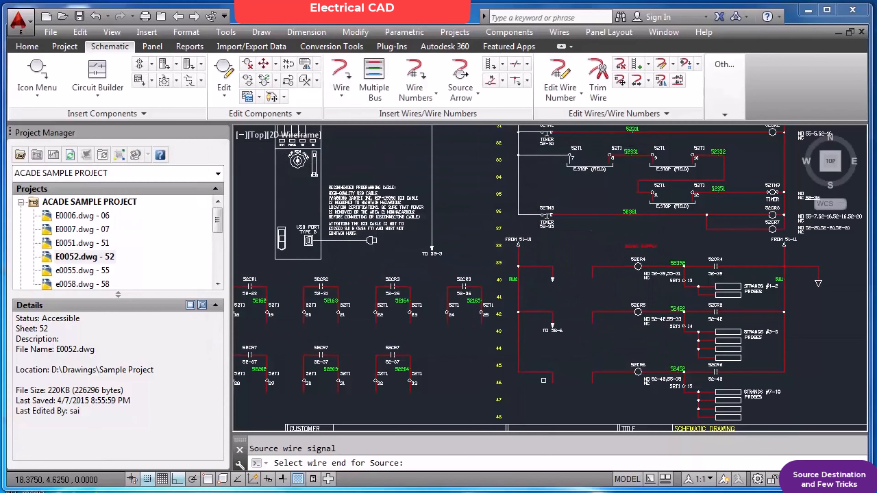
# Insert a source arrow on the line 45 wire end using recent destination code 58DO5, declining the matching destination arrow.
pyautogui.click(553, 380)
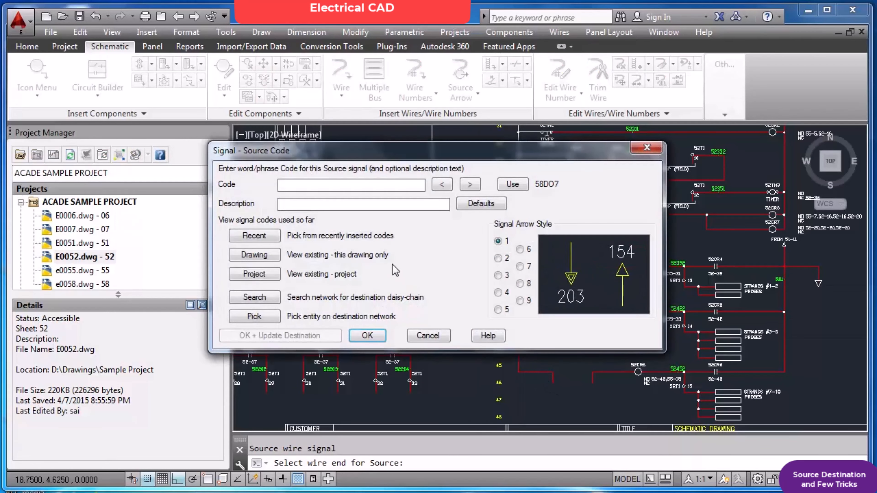
pyautogui.click(275, 238)
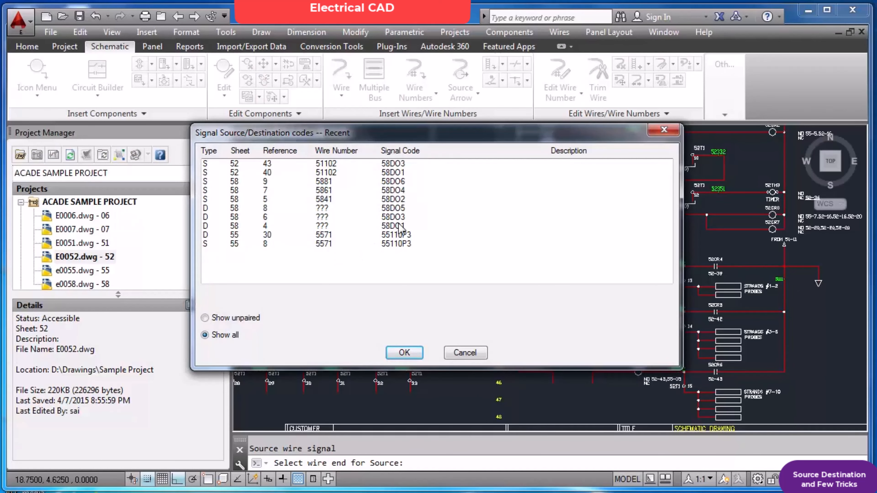
pyautogui.click(403, 209)
pyautogui.click(404, 353)
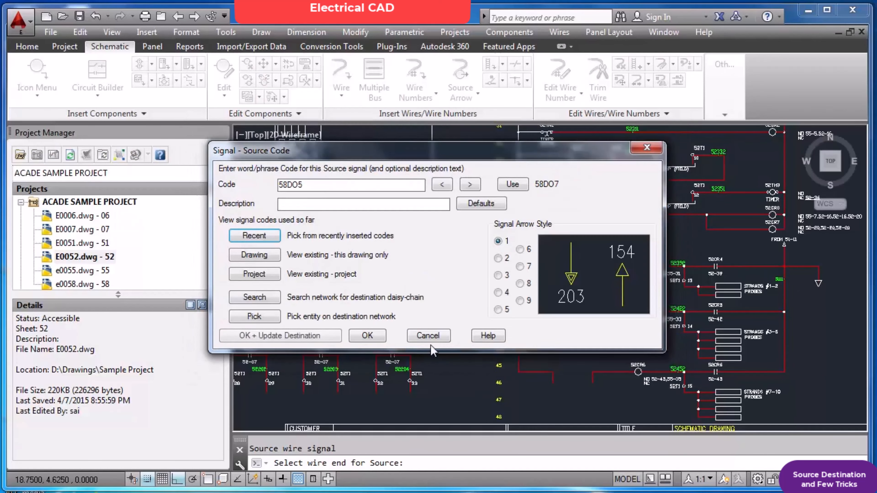
pyautogui.click(375, 335)
pyautogui.click(459, 253)
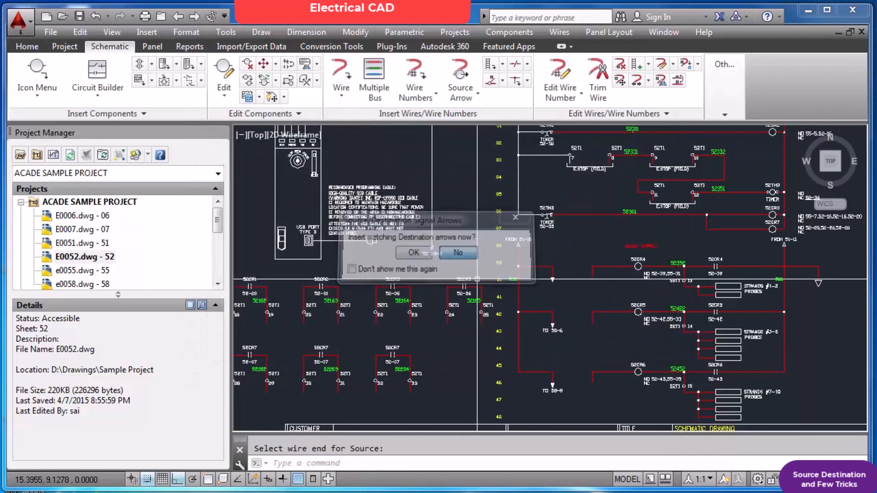
# Examine the references of the three new source arrows and check the line 40 arrow's signal code with Edit Component.
pyautogui.scroll(3, 566, 387)
pyautogui.scroll(2, 566, 388)
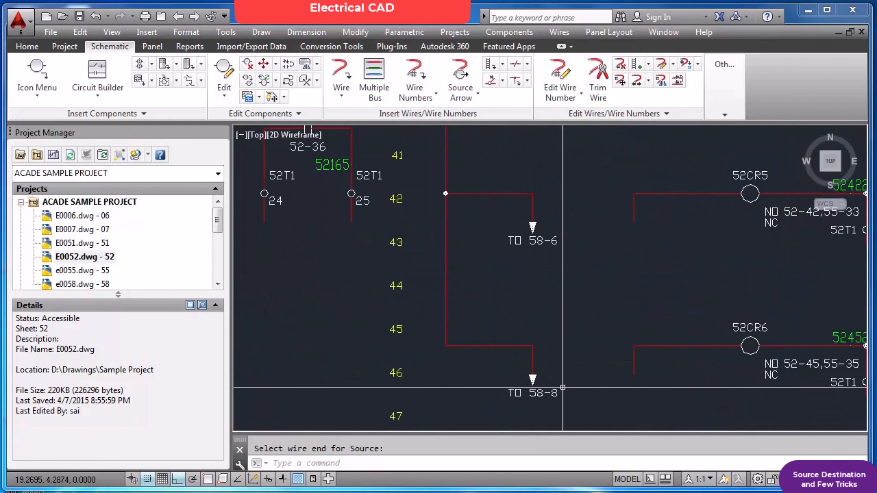
pyautogui.scroll(-4, 529, 252)
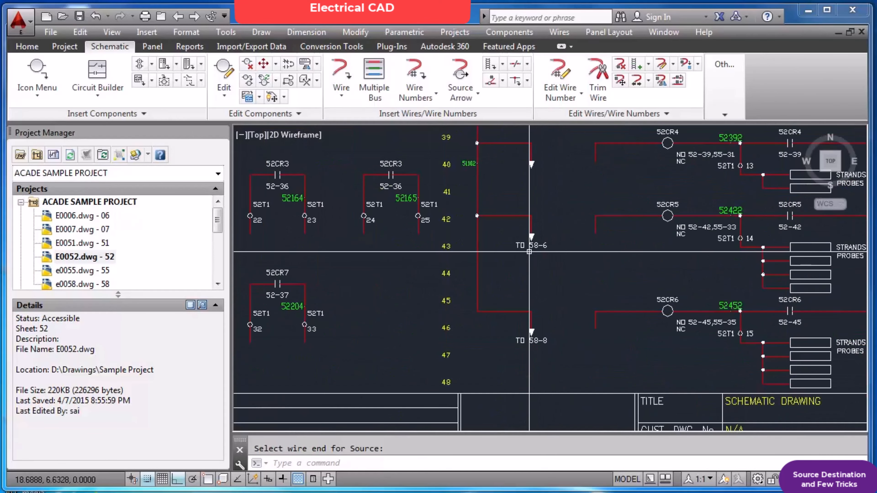
pyautogui.scroll(4, 529, 209)
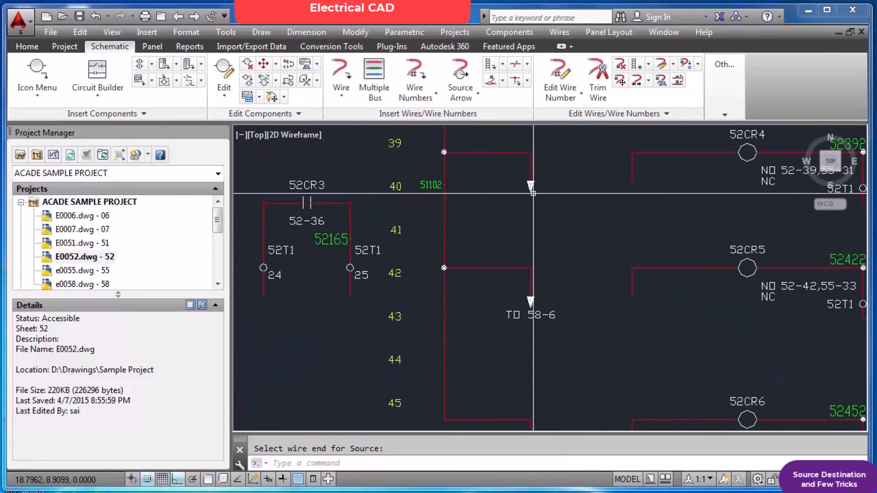
pyautogui.scroll(-2, 533, 197)
pyautogui.press('Escape')
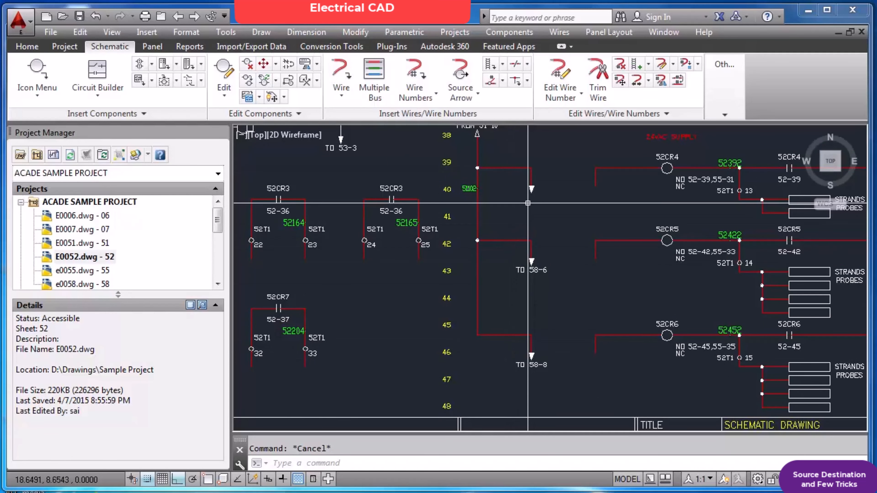
pyautogui.click(224, 76)
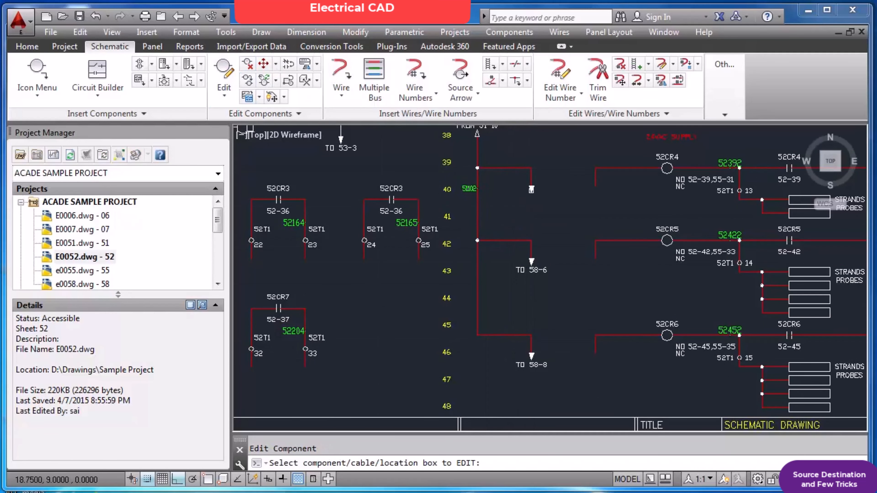
pyautogui.click(531, 189)
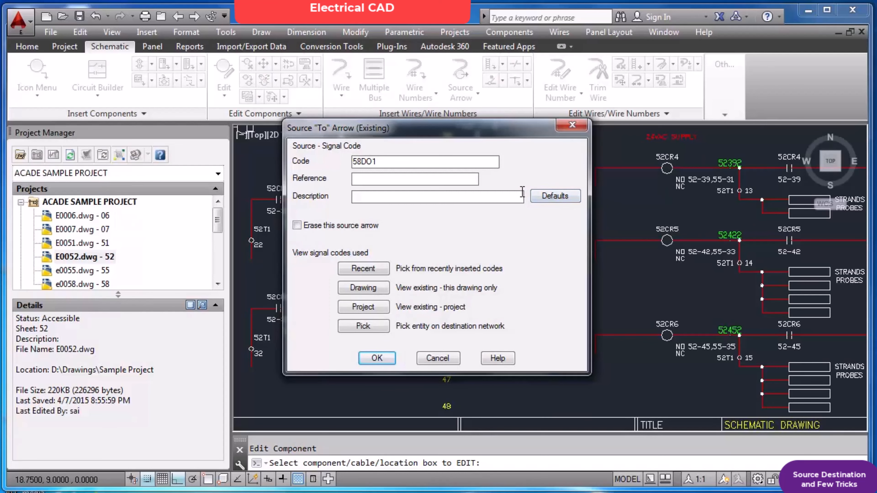
pyautogui.press('Escape')
# Insert destination arrow 58DO2 at the open wire end of 52CR4, declining the destination wire layer update.
pyautogui.click(461, 92)
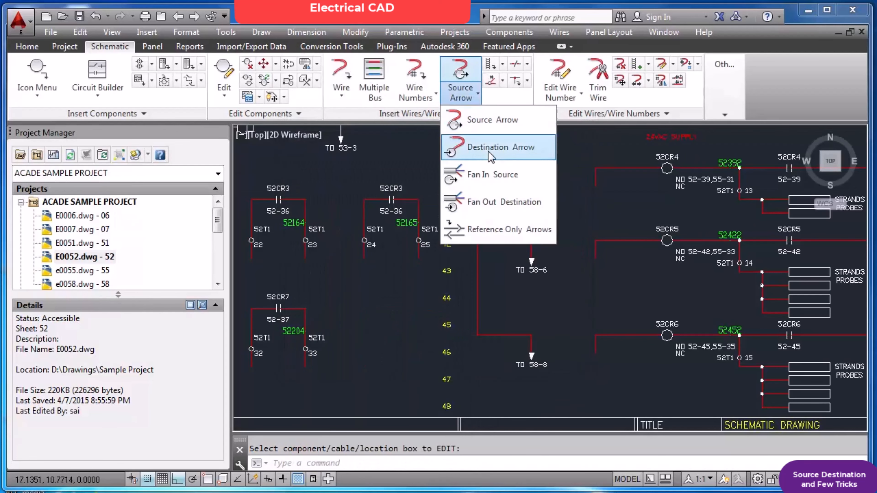
pyautogui.click(501, 146)
pyautogui.click(595, 185)
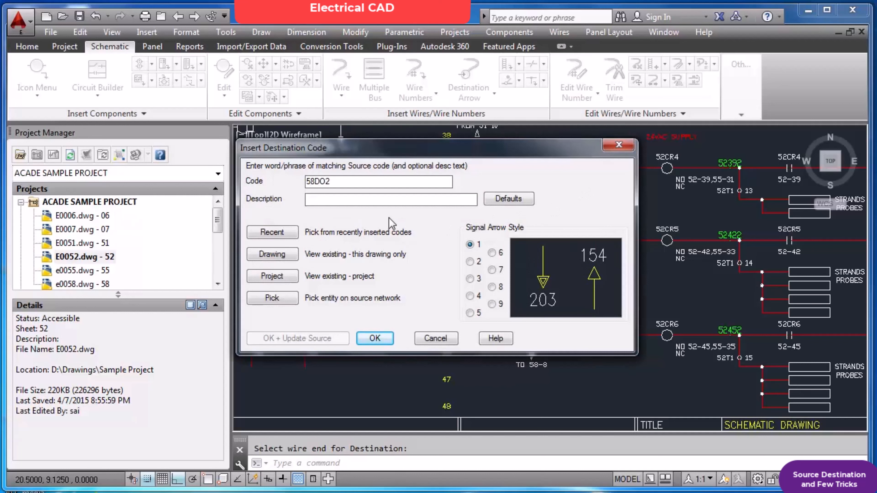
pyautogui.click(373, 338)
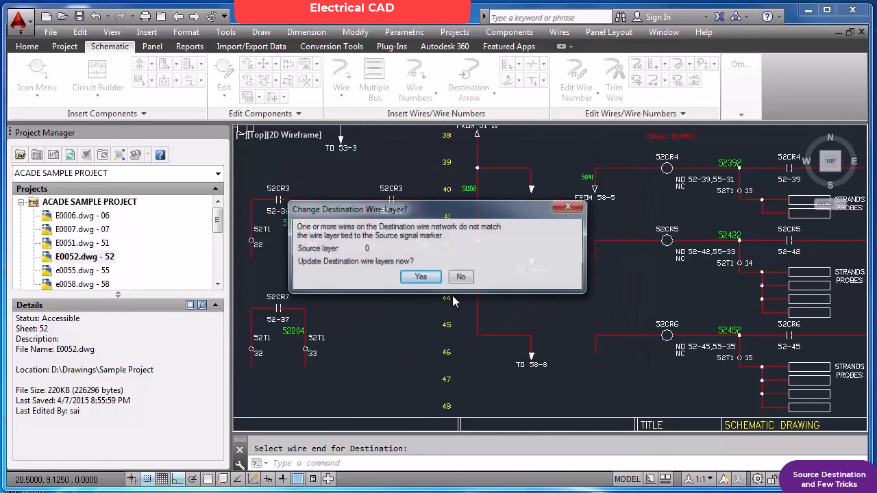
pyautogui.click(462, 278)
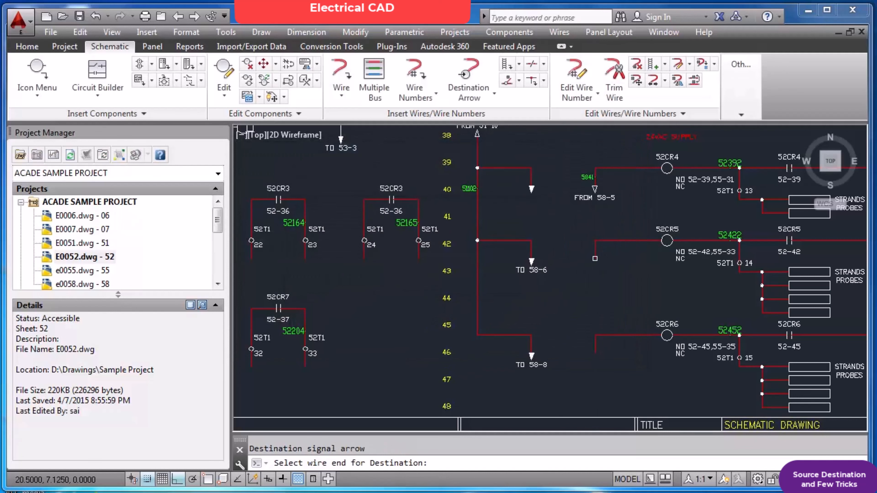
# Insert destination arrows 58DO4 and 58DO6 at the open wire ends of 52CR5 and 52CR6, declining the wire layer updates.
pyautogui.click(595, 260)
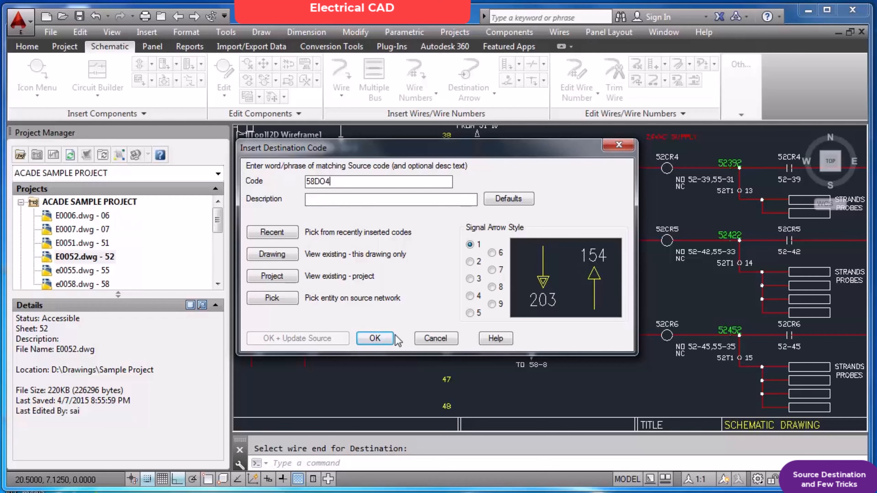
pyautogui.click(381, 338)
pyautogui.click(470, 280)
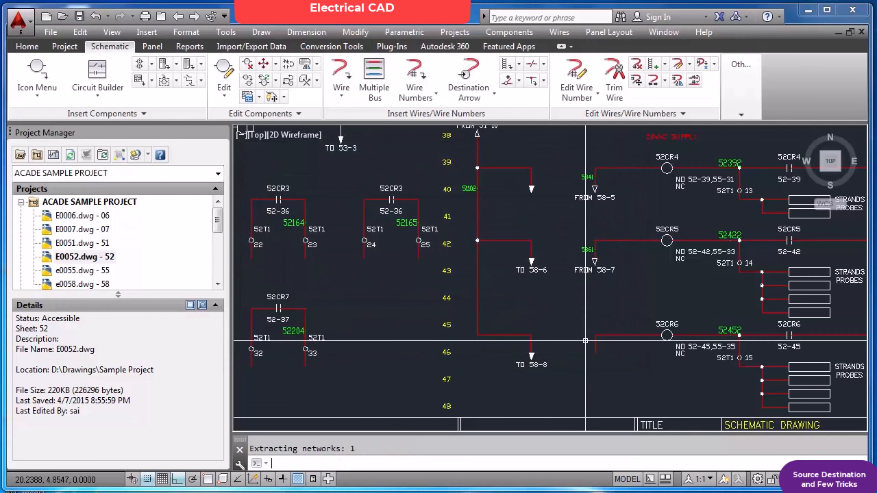
pyautogui.click(593, 347)
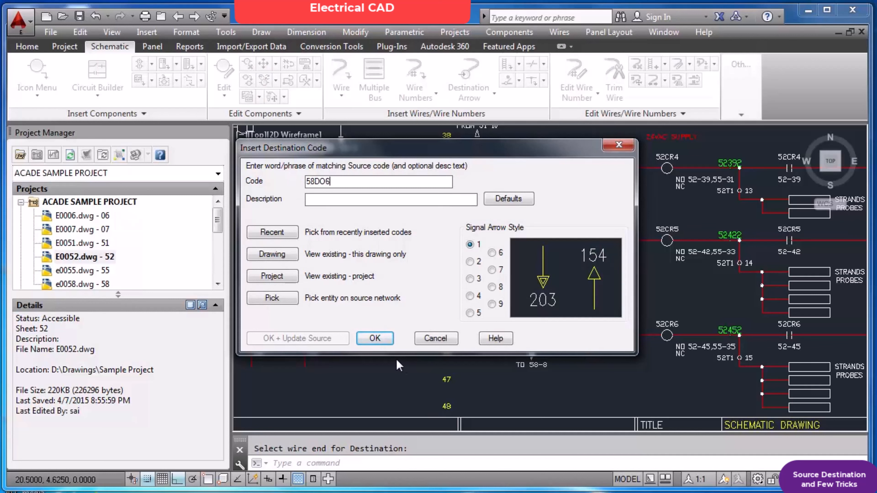
pyautogui.click(387, 342)
pyautogui.click(470, 279)
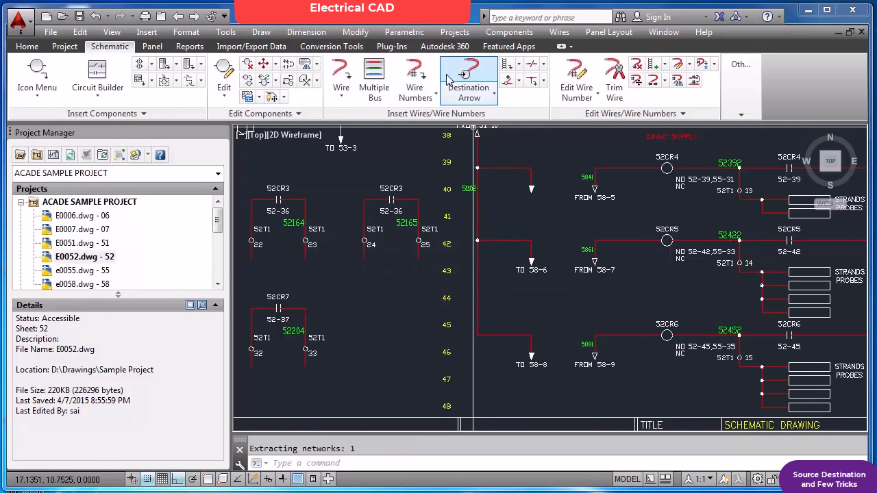
# Retag the individually selected wires around the source and destination arrows on lines 39 to 46, with signal cross-referencing.
pyautogui.click(418, 78)
pyautogui.click(384, 320)
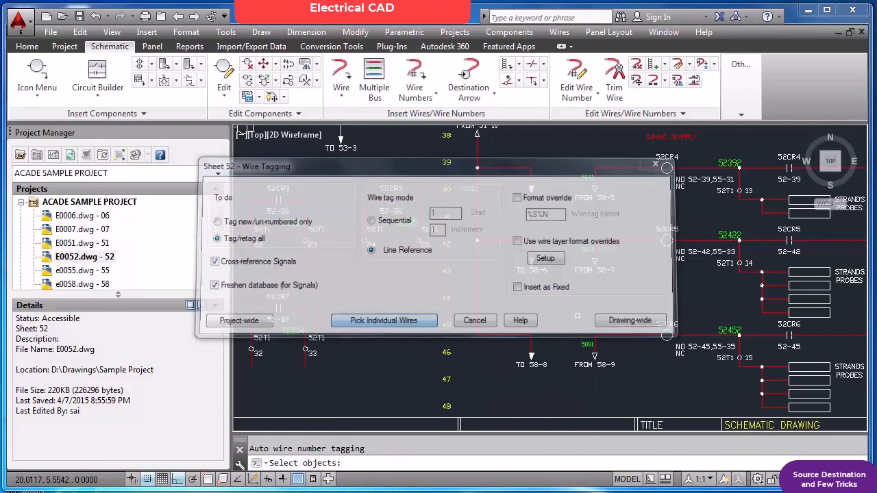
pyautogui.click(613, 383)
pyautogui.click(475, 155)
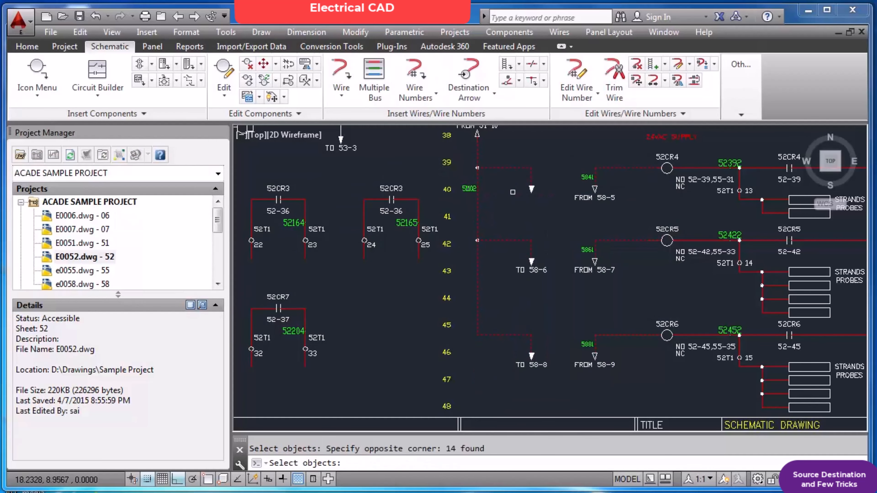
pyautogui.press('Return')
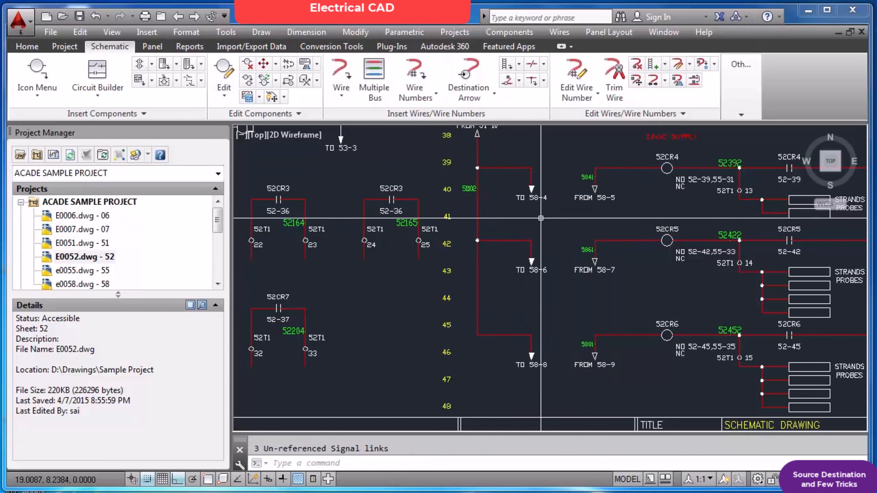
# Examine the signal arrow references and the wire numbers at the destination arrows of 52CR4 and 52CR5.
pyautogui.scroll(4, 537, 218)
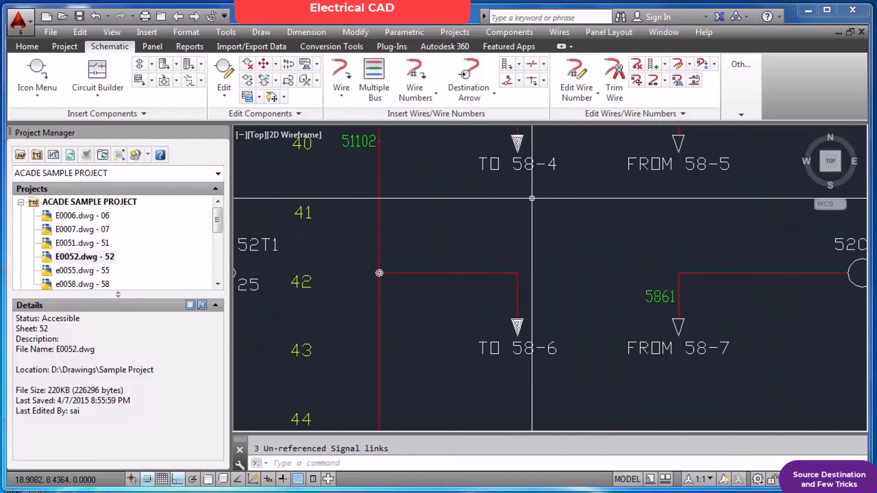
pyautogui.scroll(-3, 537, 218)
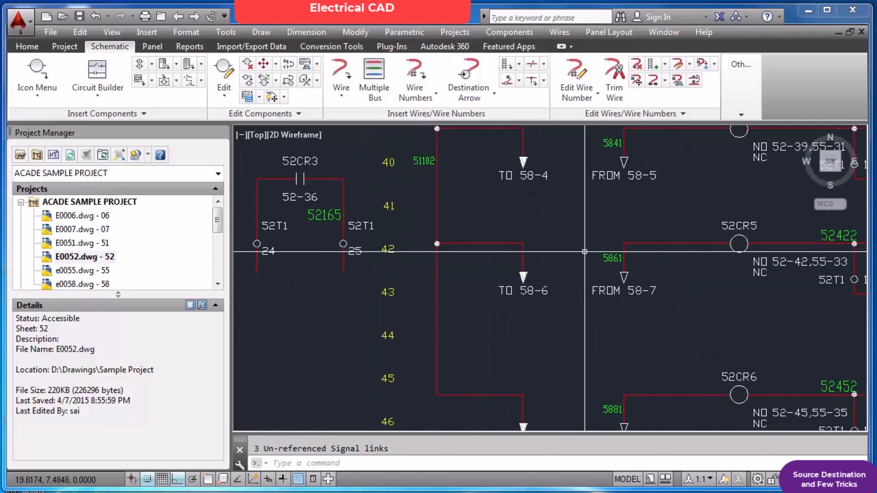
pyautogui.scroll(4, 587, 138)
pyautogui.click(581, 140)
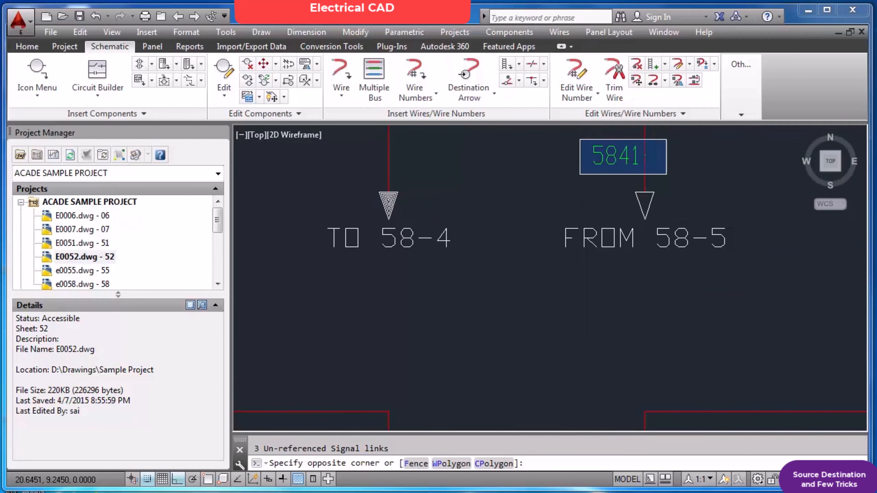
pyautogui.press('Escape')
pyautogui.scroll(-4, 589, 142)
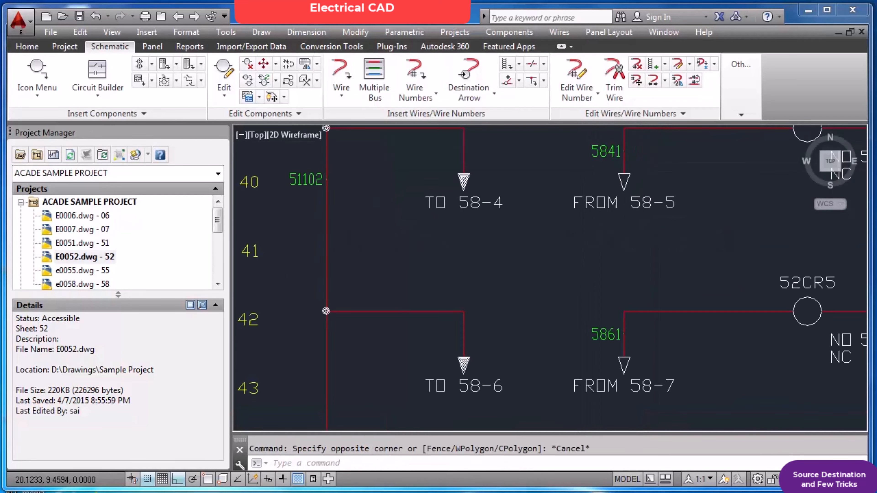
pyautogui.click(578, 254)
pyautogui.press('Escape')
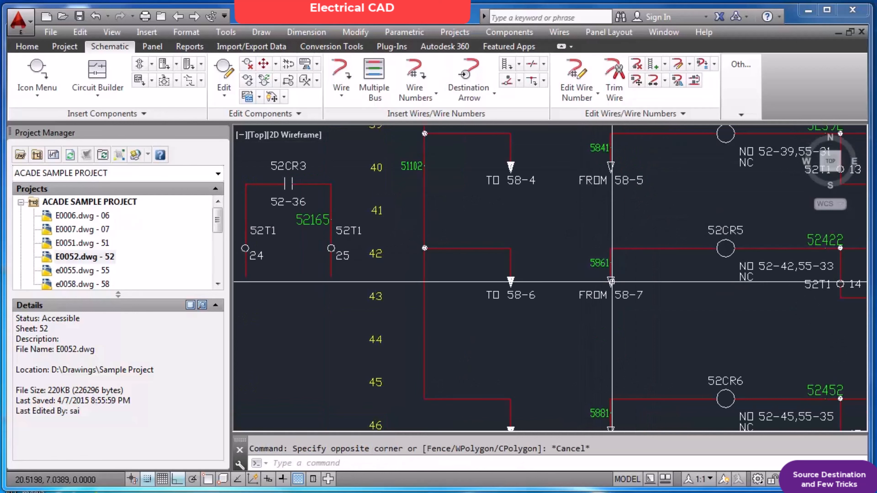
# Open drawing e0058 from the ACADE SAMPLE PROJECT.
pyautogui.click(577, 402)
pyautogui.press('Escape')
pyautogui.write('z')
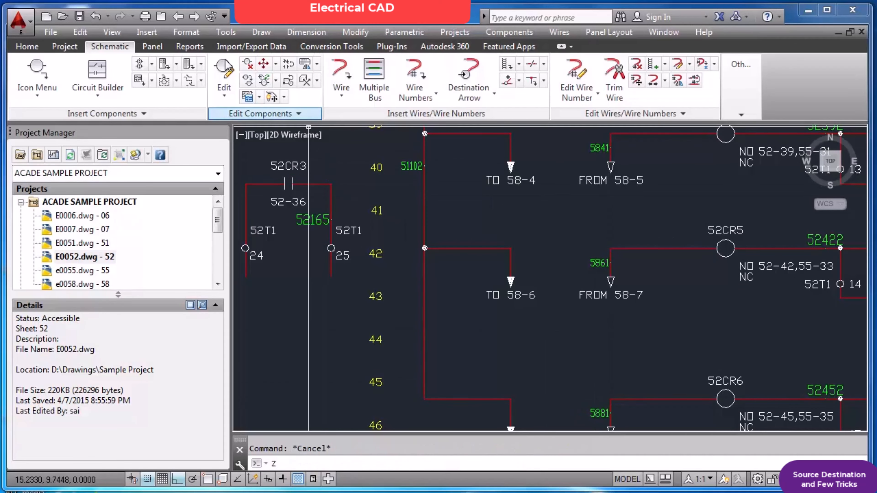
pyautogui.press('Return')
pyautogui.write('E')
pyautogui.press('Return')
pyautogui.click(107, 285)
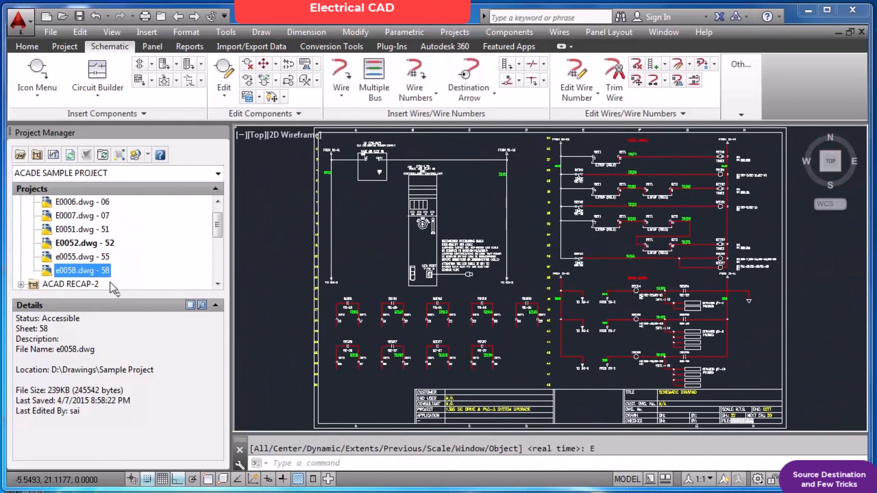
pyautogui.doubleClick(103, 271)
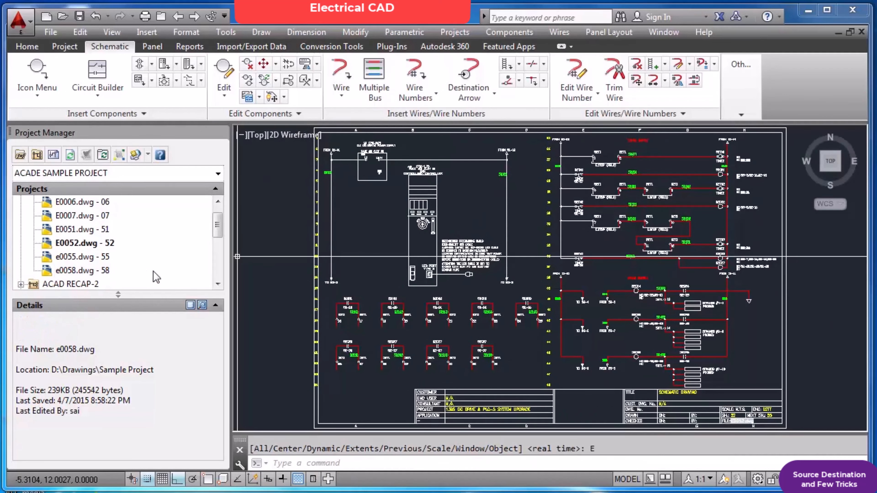
pyautogui.click(400, 283)
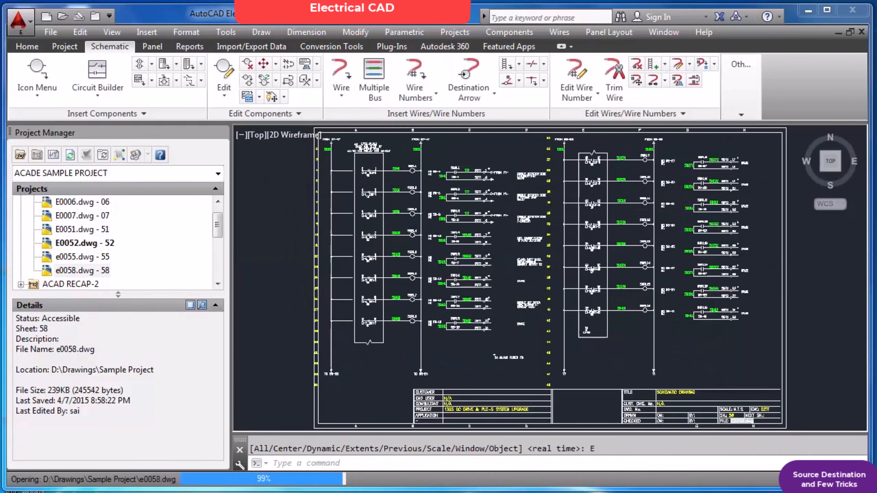
# Retag the individually picked wires at relay contacts 58RL1, 58RL2 and 58RL3, with line-reference tags and signal cross-referencing.
pyautogui.scroll(4, 537, 151)
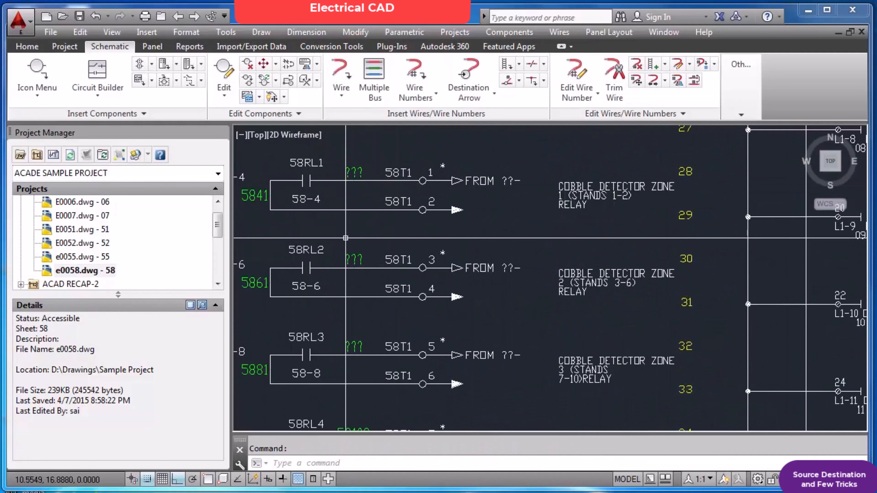
pyautogui.scroll(2, 347, 233)
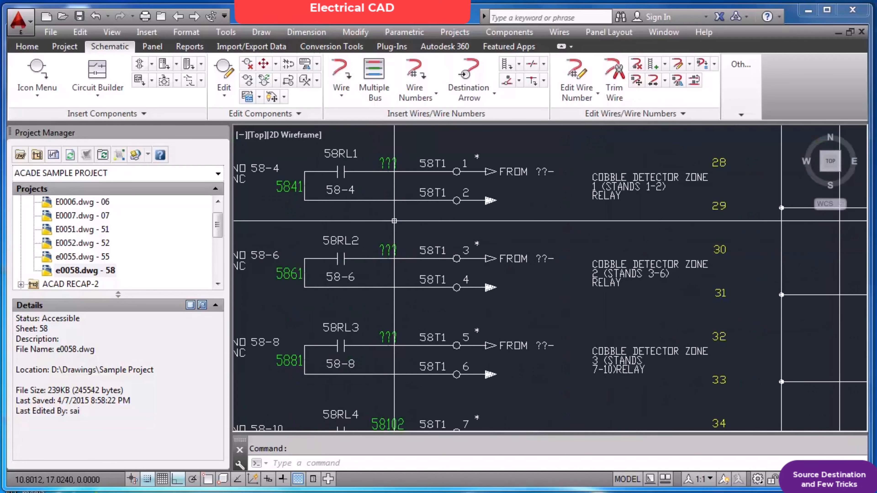
pyautogui.click(414, 74)
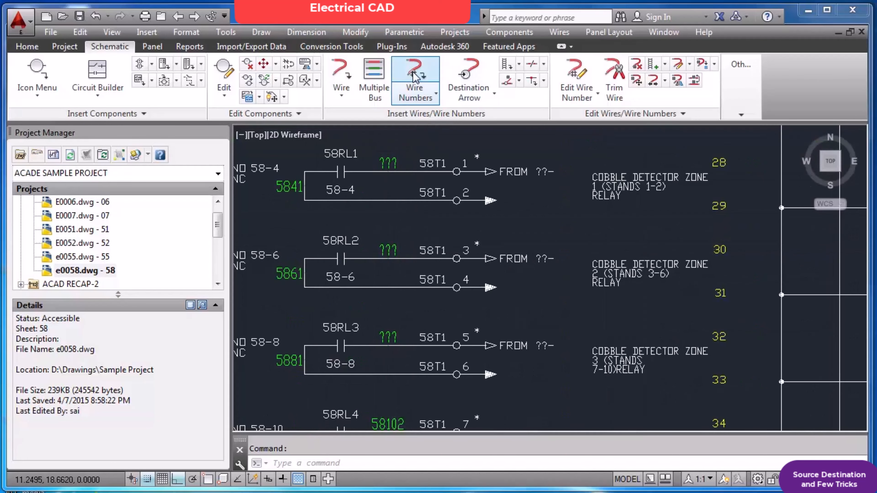
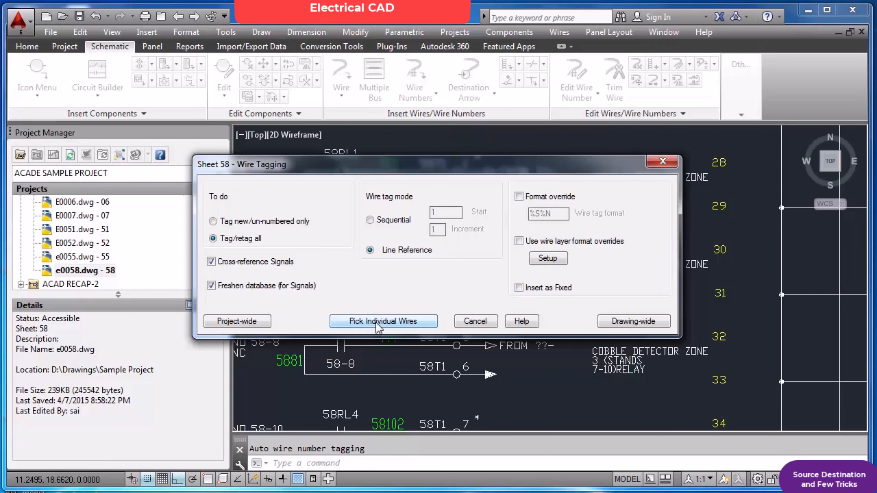
pyautogui.click(379, 324)
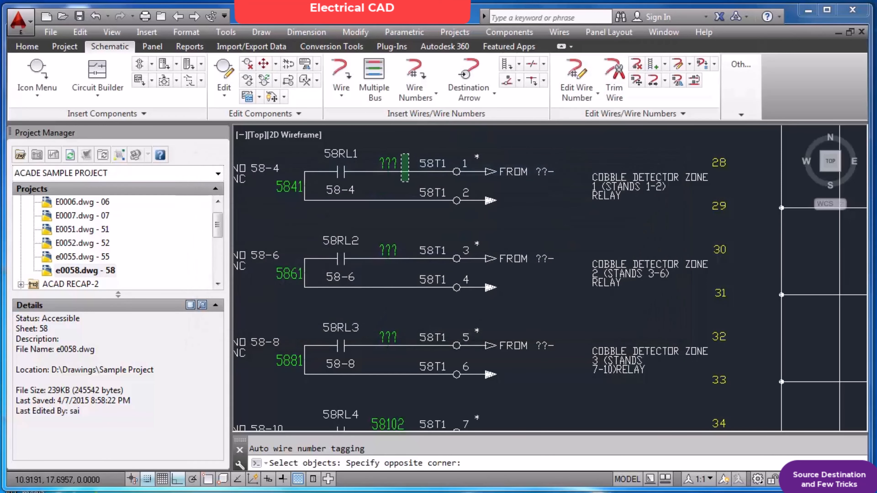
pyautogui.click(381, 354)
pyautogui.press('Return')
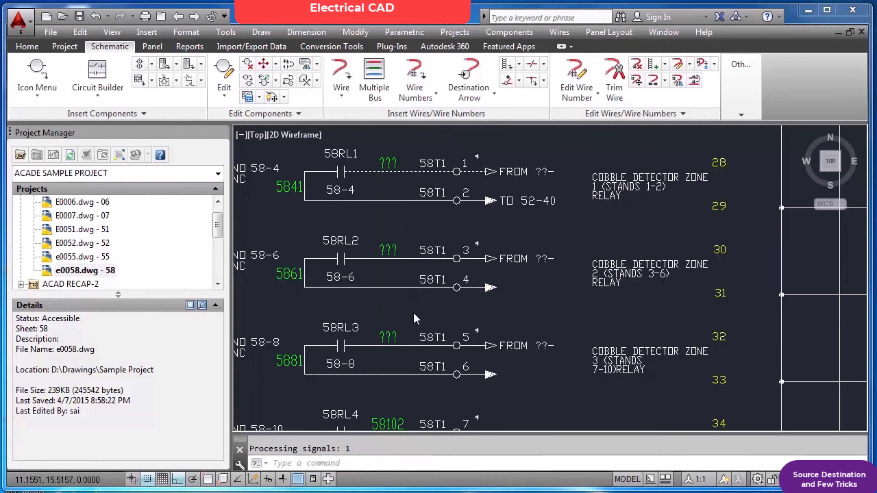
# Retag the wire to terminal 6 below contact 58RL3 individually, with signal cross-referencing.
pyautogui.press('Return')
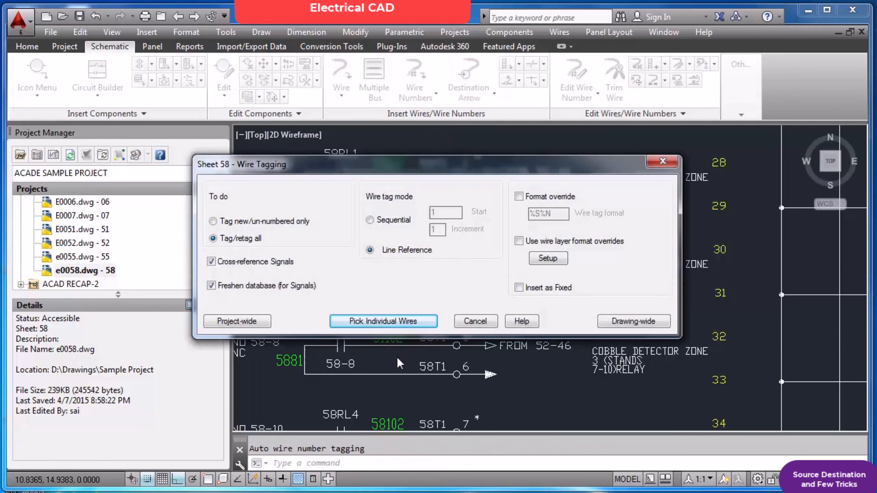
pyautogui.click(402, 323)
pyautogui.click(393, 359)
pyautogui.click(397, 377)
pyautogui.press('Return')
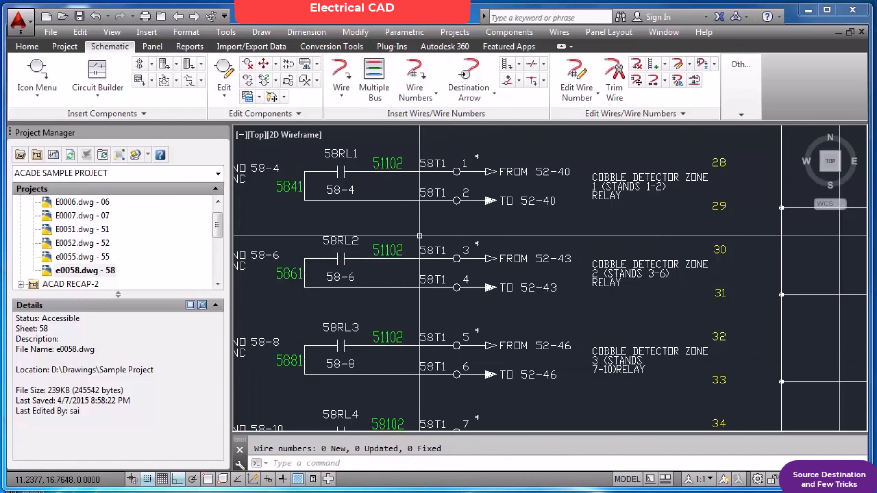
# Examine the wire numbers and the source and destination arrow references beside contacts 58RL1 to 58RL3.
pyautogui.scroll(4, 269, 176)
pyautogui.scroll(-7, 270, 177)
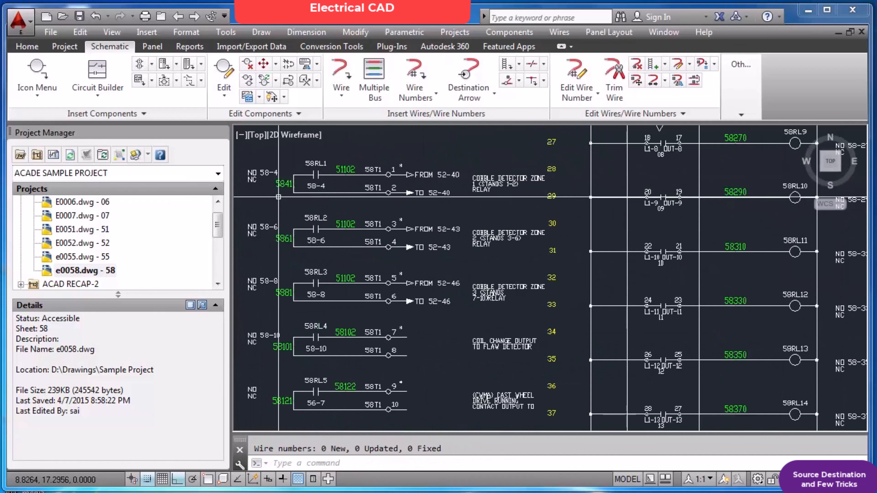
pyautogui.scroll(5, 271, 214)
pyautogui.scroll(-5, 272, 246)
pyautogui.scroll(4, 272, 246)
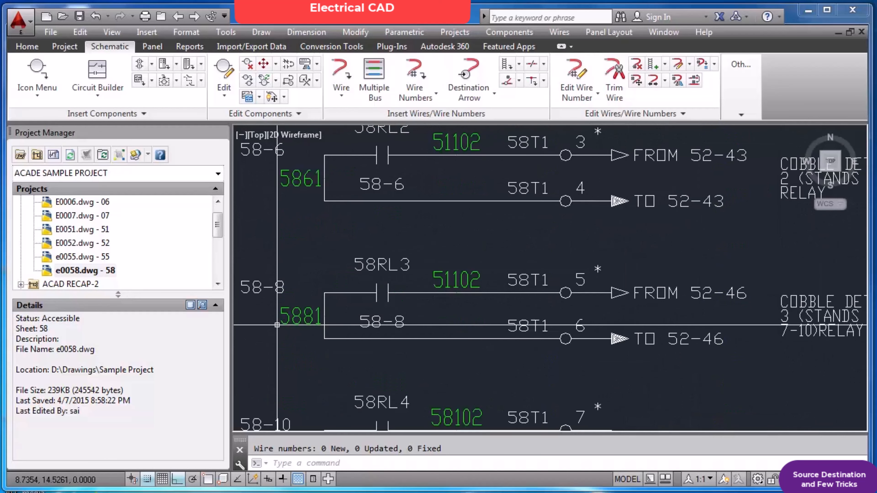
pyautogui.scroll(-6, 443, 253)
pyautogui.scroll(2, 443, 253)
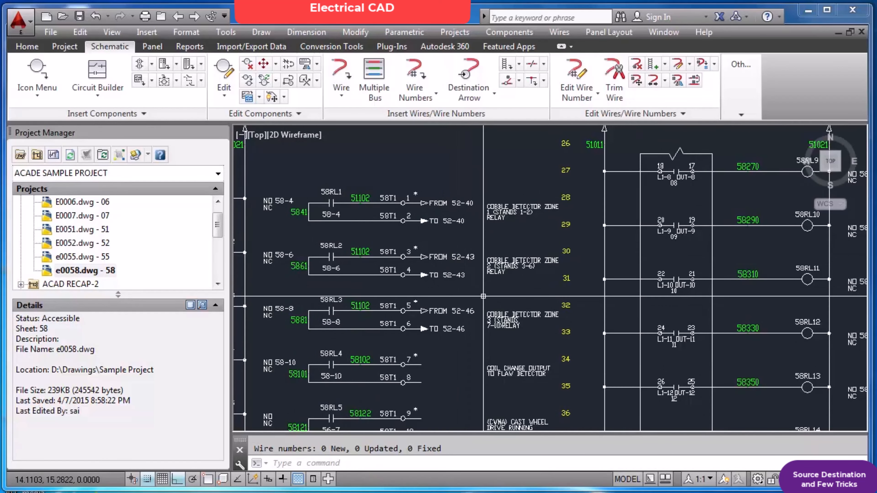
# Step back through the project drawings to E0052 and look over relays 52CR1 and 52CR2 and their contacts.
pyautogui.write('z')
pyautogui.press('Return')
pyautogui.write('e')
pyautogui.press('Return')
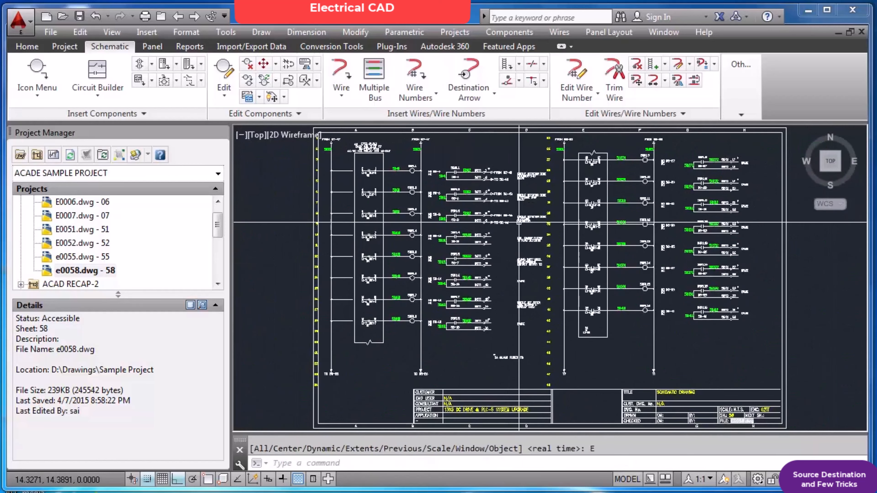
pyautogui.click(180, 22)
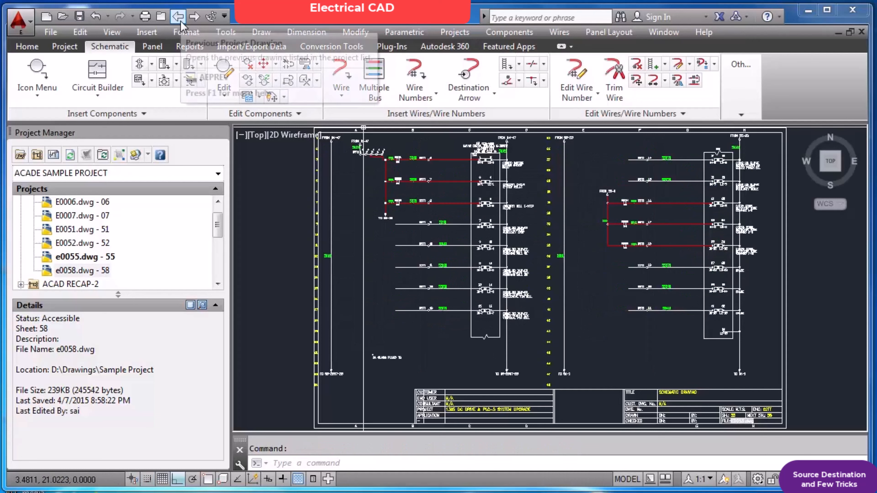
pyautogui.click(179, 18)
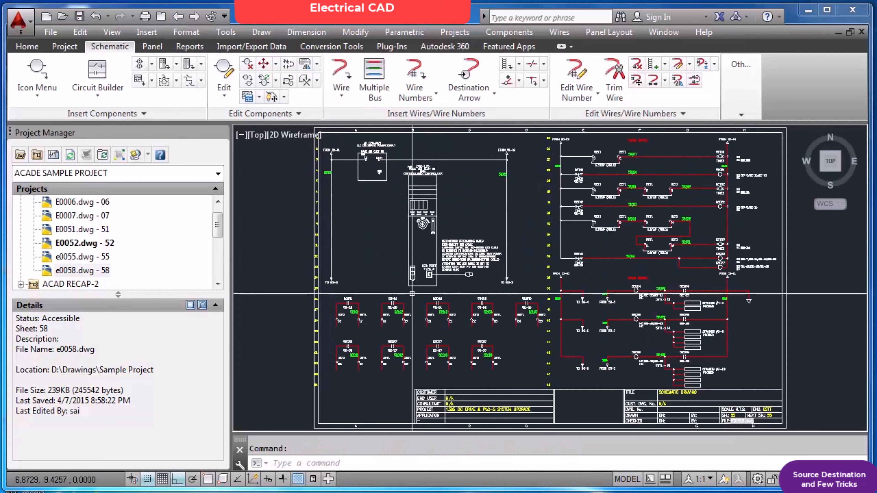
pyautogui.scroll(5, 702, 163)
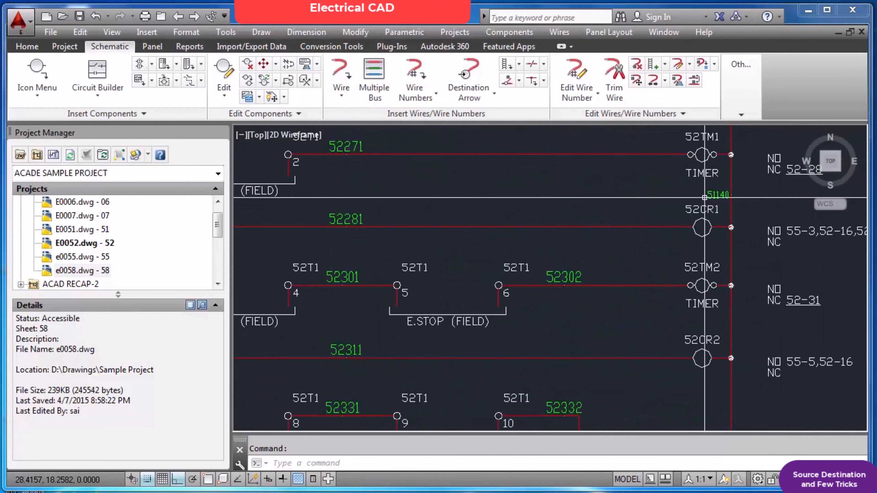
pyautogui.scroll(-5, 689, 233)
pyautogui.scroll(6, 341, 376)
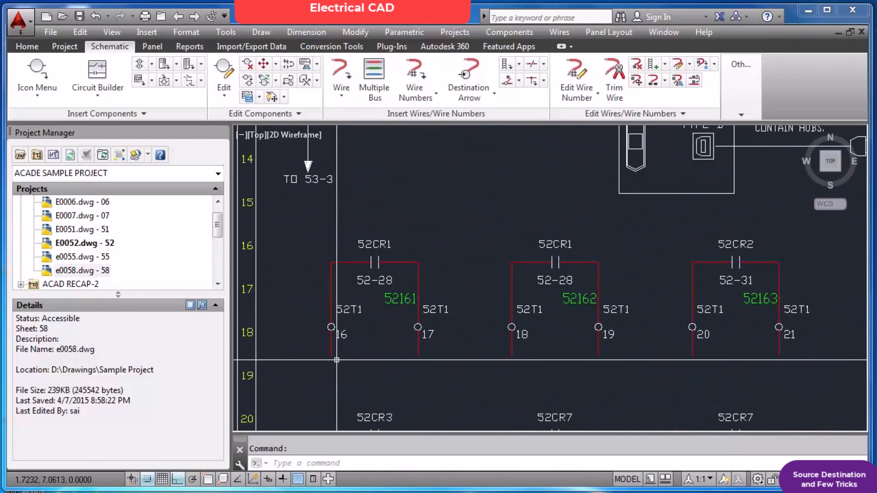
# Open drawing E0007 from the project, saving the changes to E0052.
pyautogui.write('z')
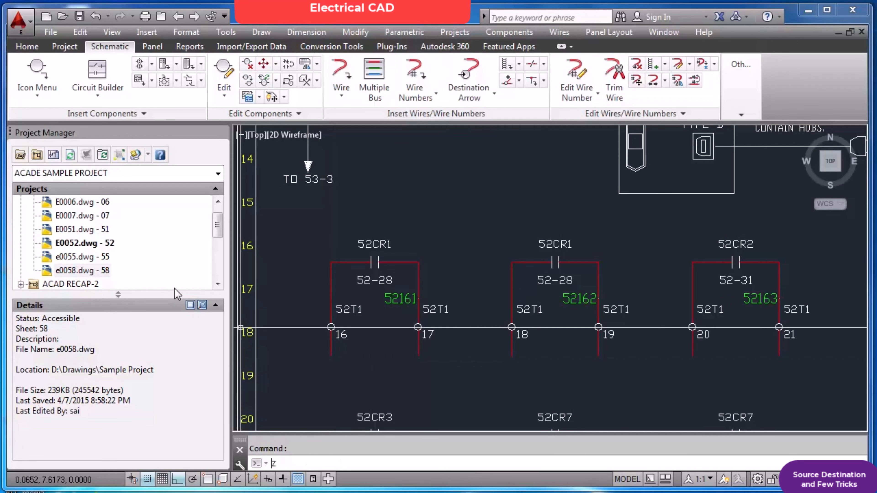
pyautogui.press('Return')
pyautogui.write('e')
pyautogui.press('Return')
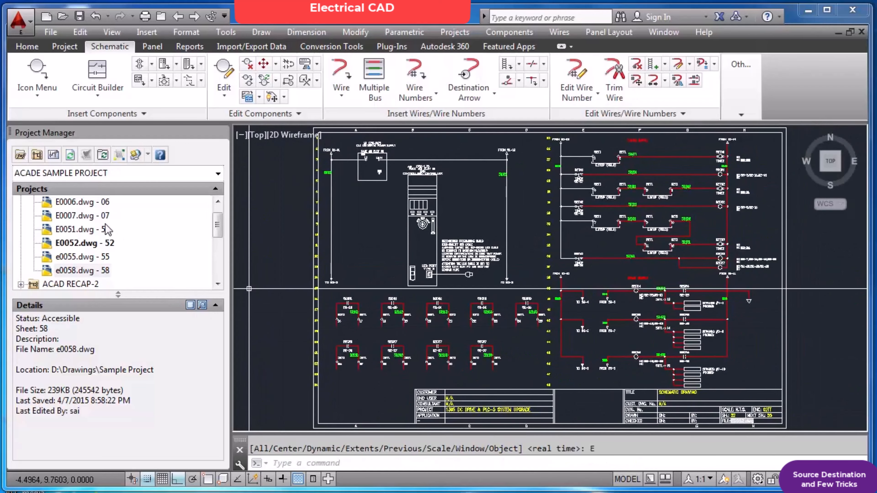
pyautogui.doubleClick(105, 219)
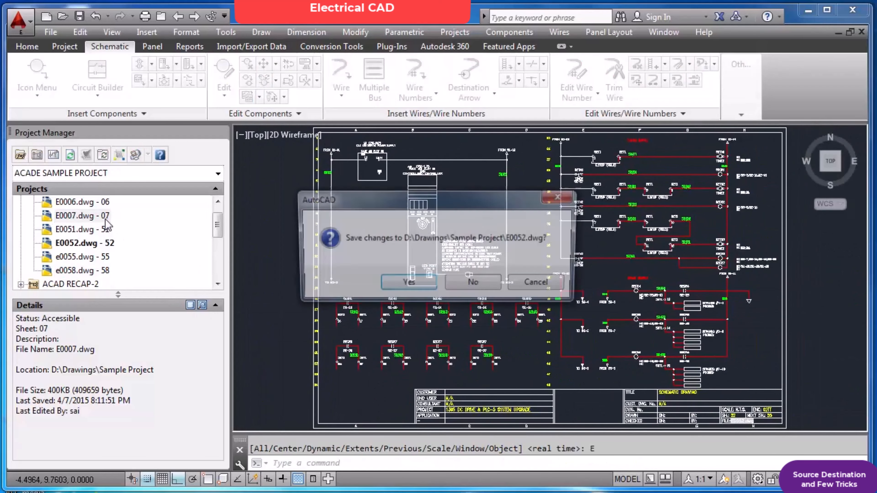
pyautogui.click(407, 284)
# Insert a source arrow with code 7DI1 in style 1 at the open wire end below terminal 1 of 7T1.
pyautogui.scroll(5, 542, 232)
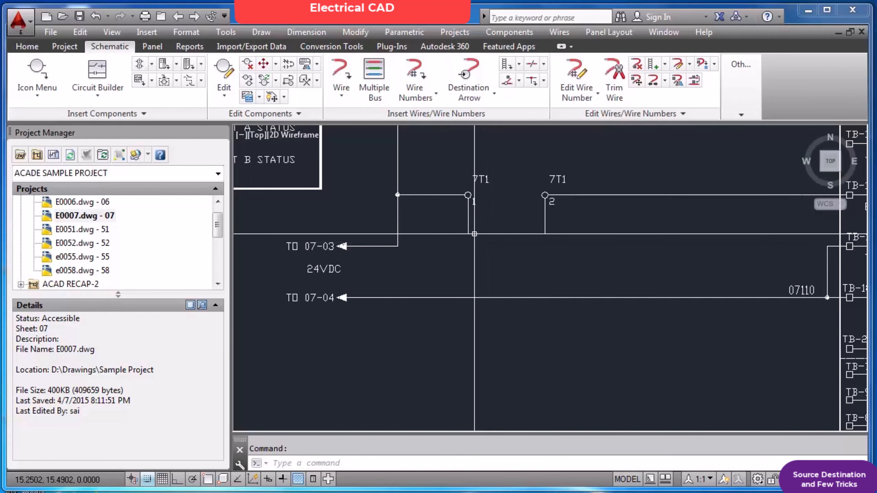
pyautogui.scroll(-2, 473, 233)
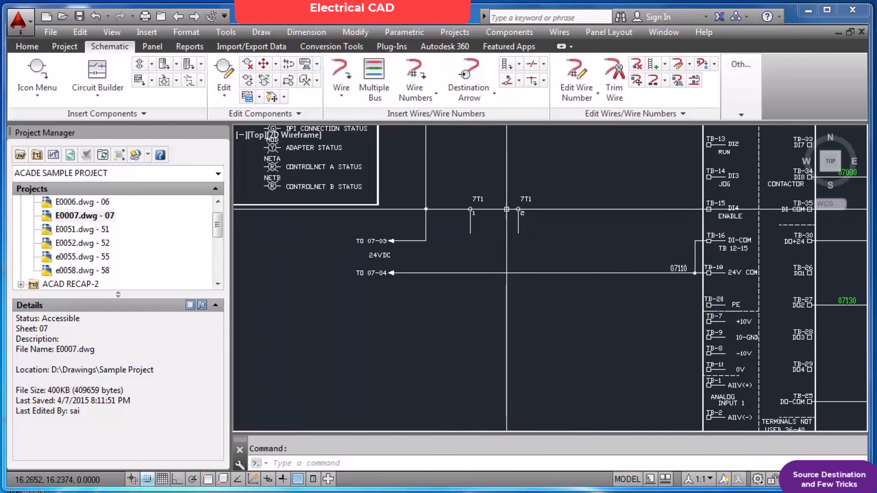
pyautogui.click(496, 101)
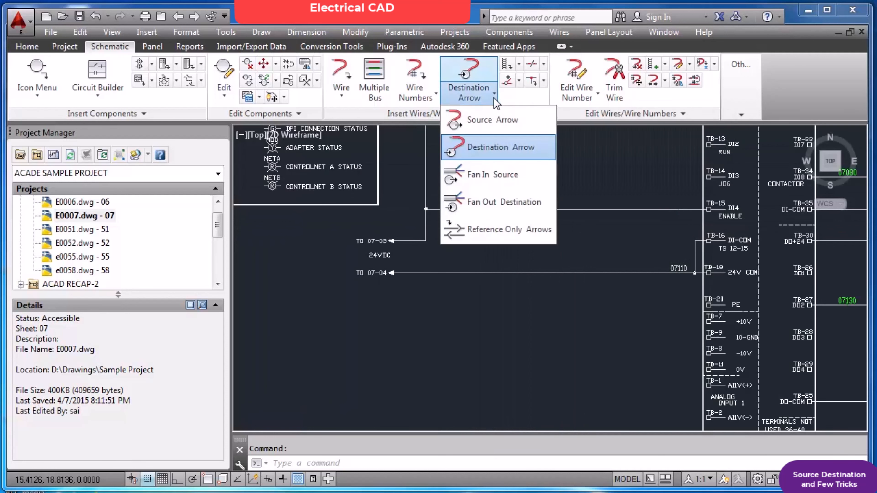
pyautogui.click(516, 120)
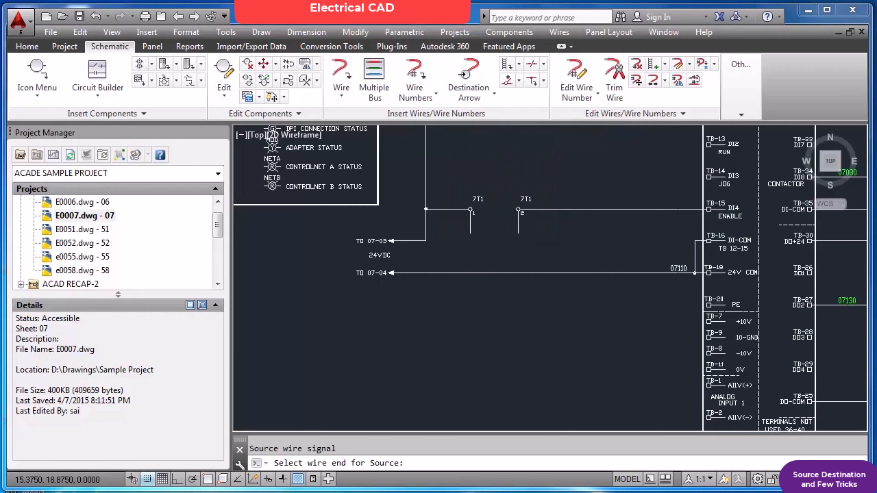
pyautogui.click(470, 233)
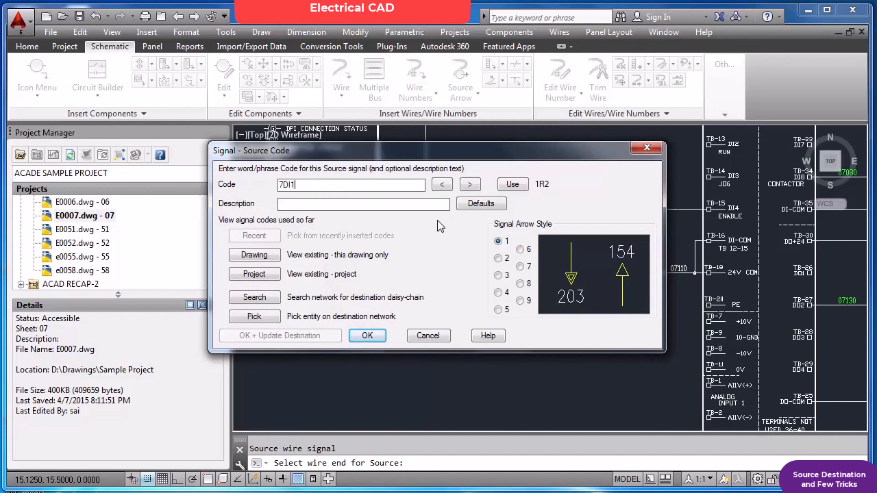
pyautogui.click(366, 336)
pyautogui.click(458, 253)
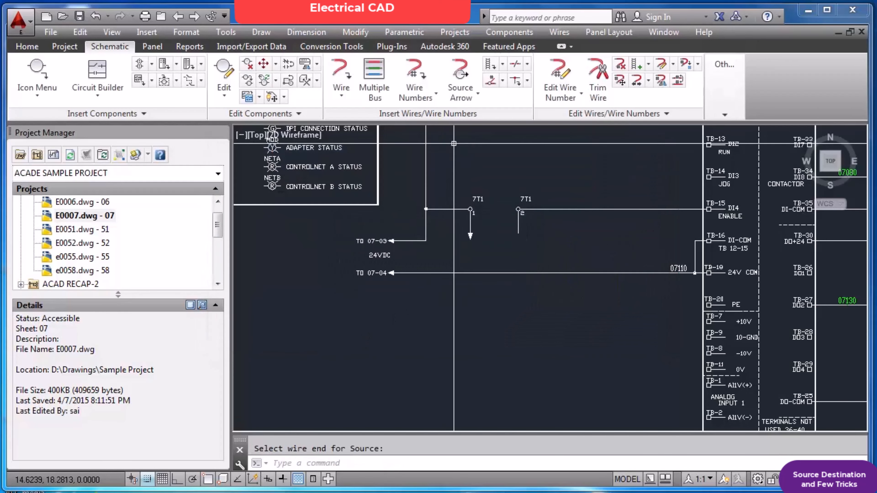
# Insert a destination arrow with code 7DI2 in style 1 at the open wire end below terminal 2 of 7T1.
pyautogui.click(461, 93)
pyautogui.click(485, 153)
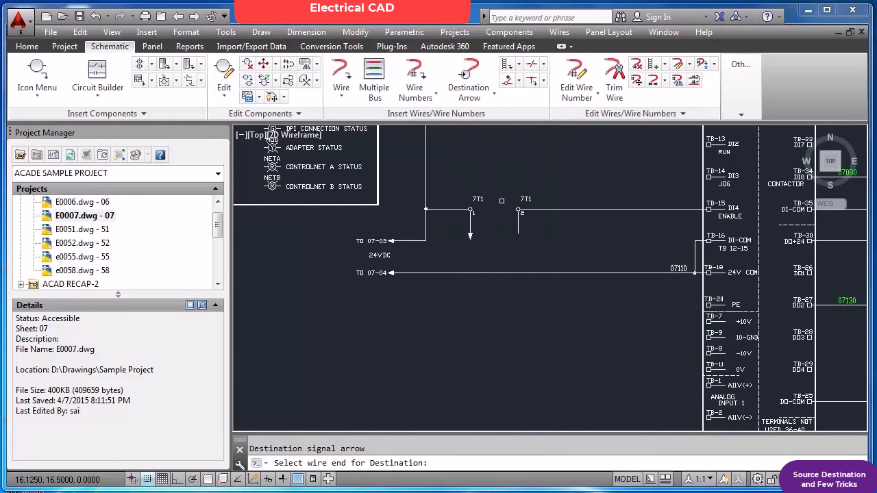
pyautogui.click(514, 228)
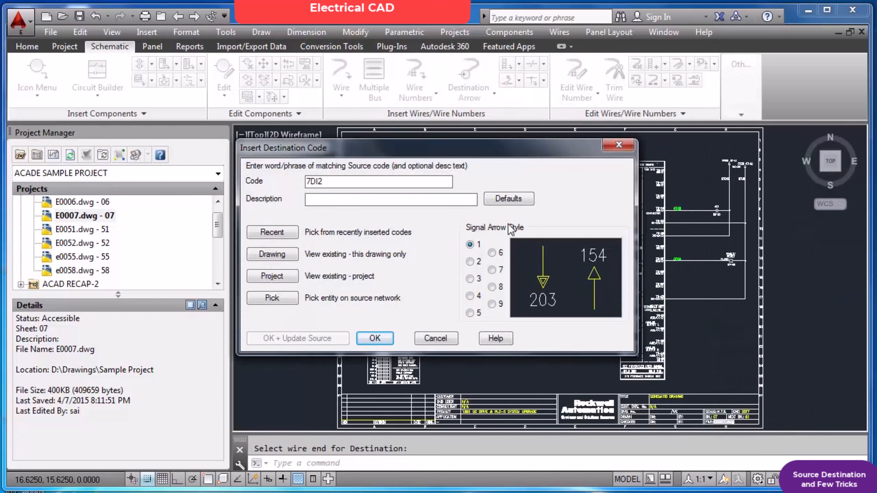
pyautogui.click(374, 338)
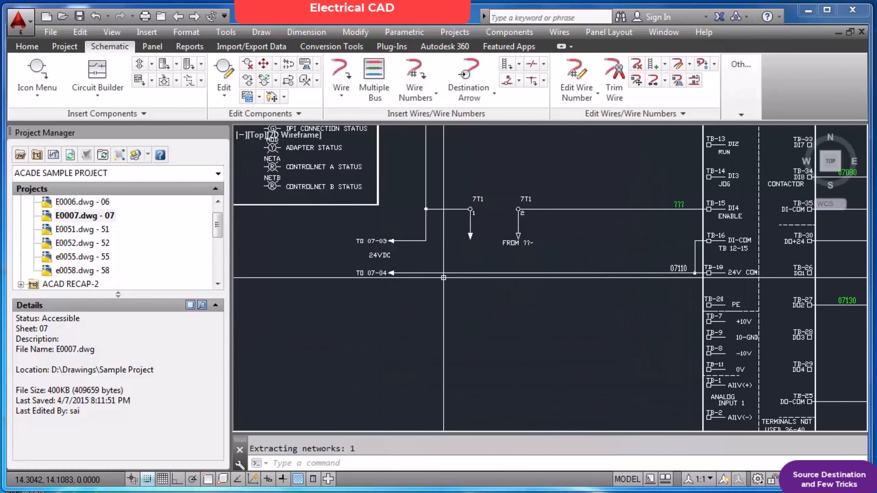
# Save drawing E0007 with its new signal arrows at terminal strip 7T1.
pyautogui.write('z')
pyautogui.press('Return')
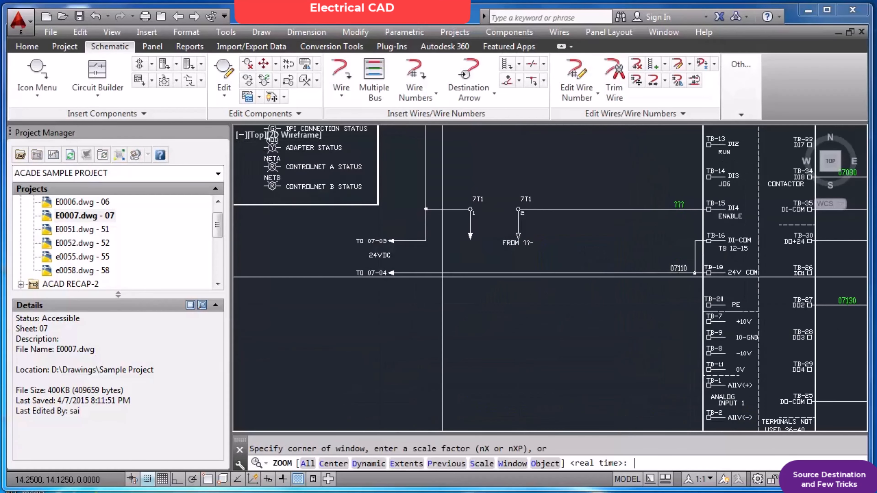
pyautogui.write('e')
pyautogui.press('Return')
pyautogui.hotkey('ctrl', 's')
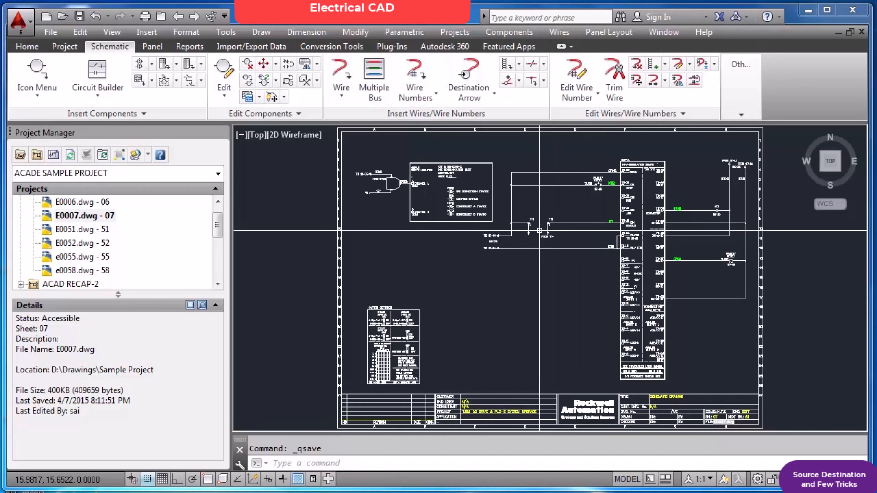
pyautogui.scroll(4, 539, 231)
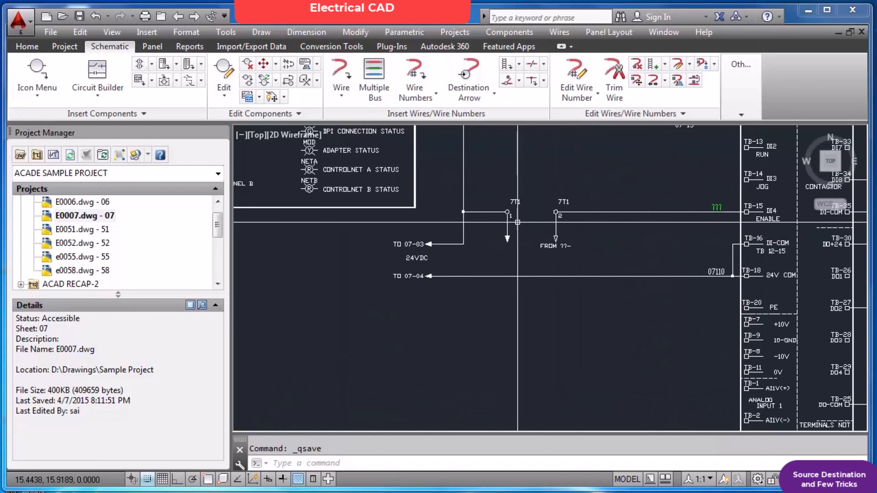
# Check the signal codes of the existing source arrow and destination arrow below 7T1.
pyautogui.click(235, 76)
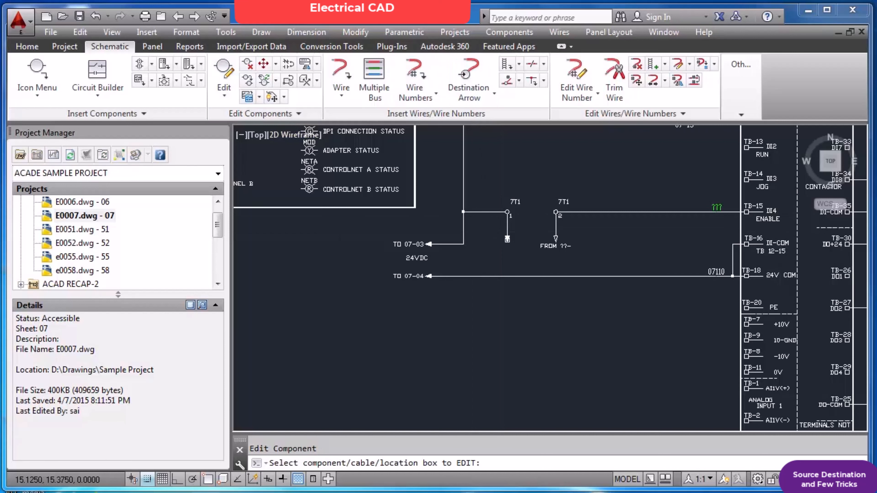
pyautogui.click(508, 239)
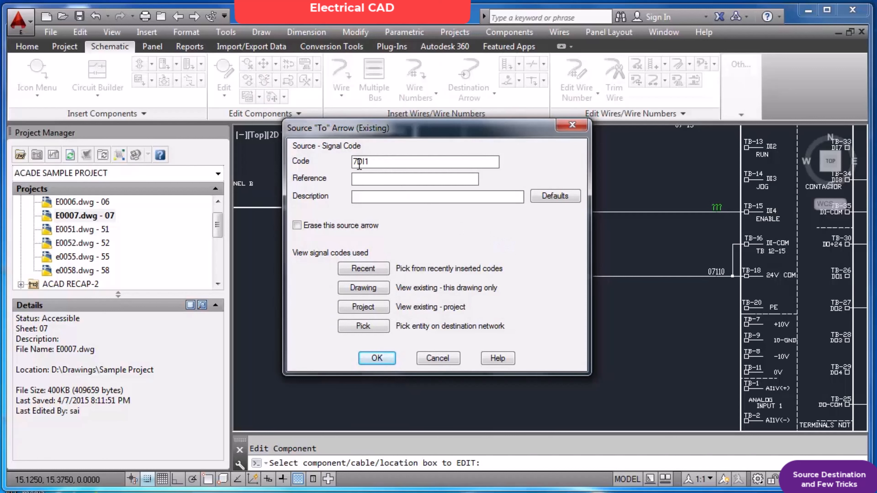
pyautogui.press('Escape')
pyautogui.press('Return')
pyautogui.click(552, 235)
pyautogui.scroll(-2, 543, 230)
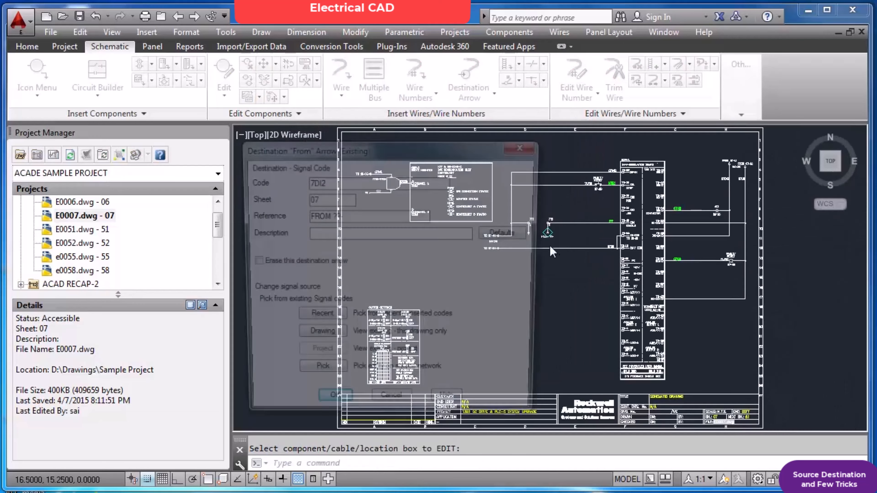
pyautogui.press('Escape')
# Save drawing E0007 and switch through the project drawings to E0052.
pyautogui.write('z')
pyautogui.press('Return')
pyautogui.write('e')
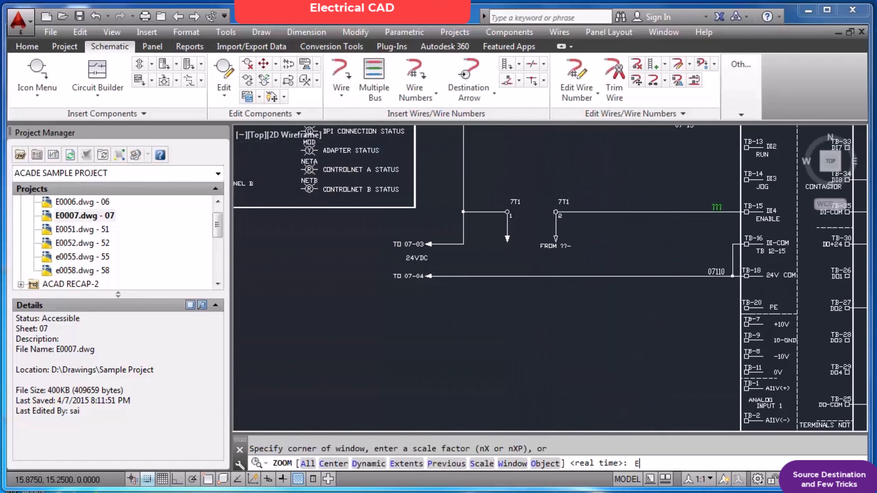
pyautogui.press('Return')
pyautogui.press('Return')
pyautogui.hotkey('ctrl', 's')
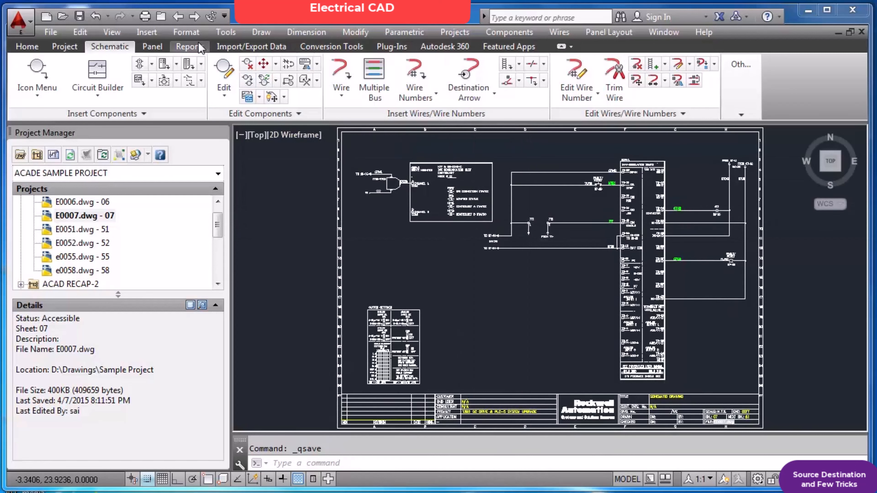
pyautogui.click(198, 20)
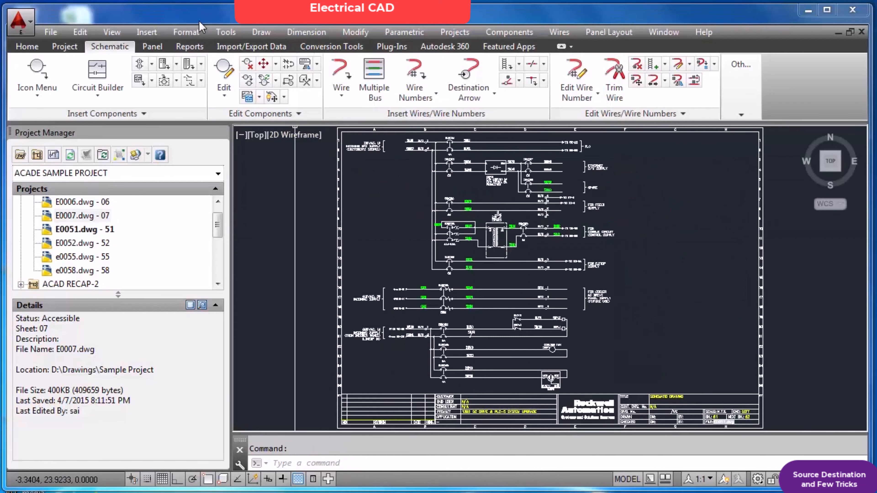
pyautogui.click(198, 21)
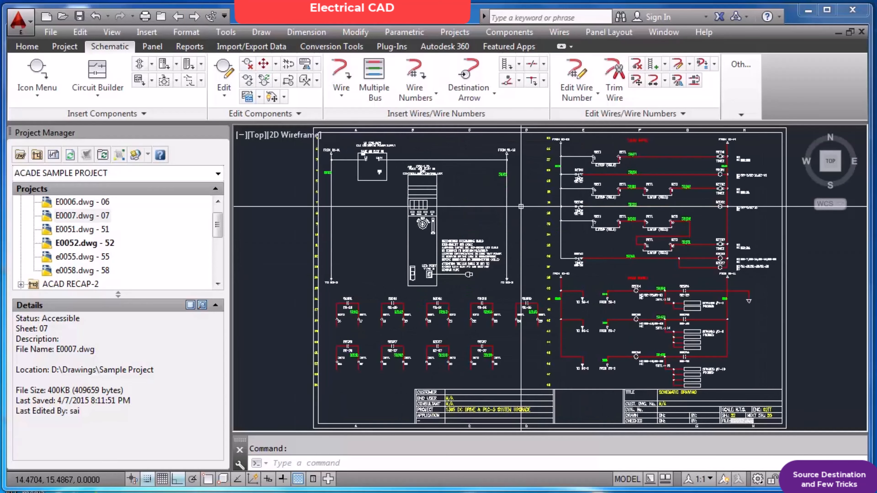
# Insert a source arrow with code 7DI1 in style 1 at the open wire end below terminal 16 of 52T1.
pyautogui.scroll(5, 361, 333)
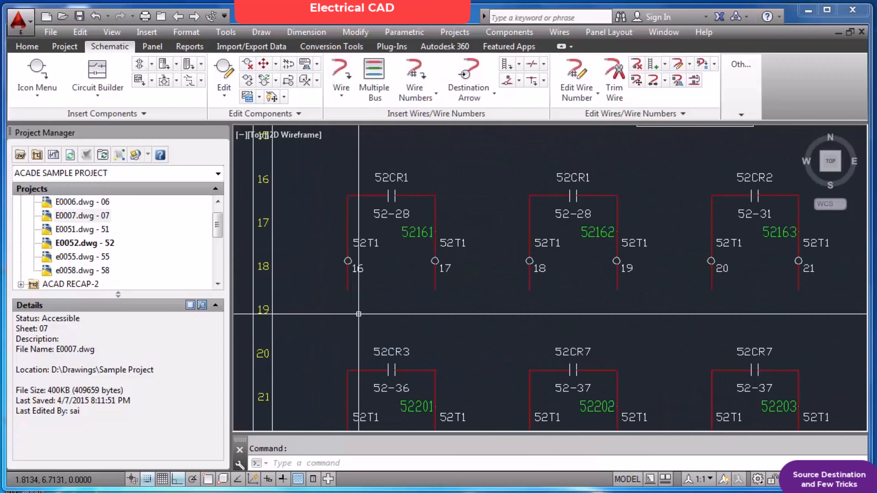
pyautogui.click(495, 98)
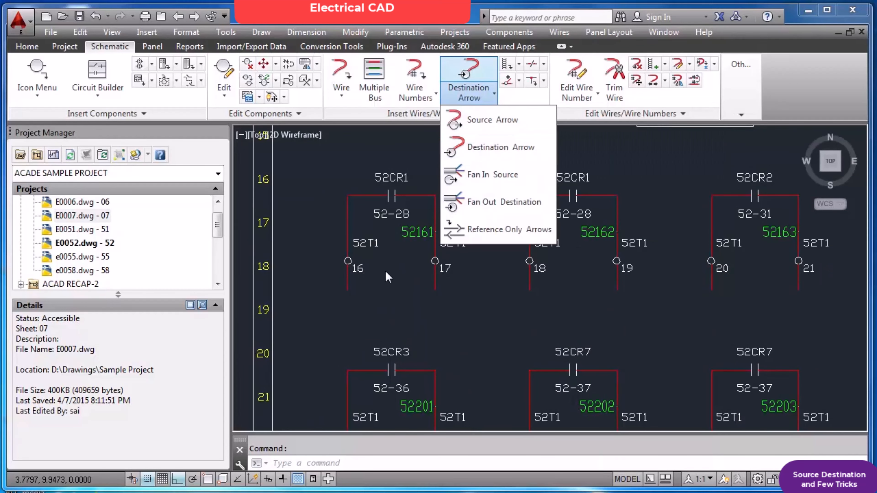
pyautogui.click(473, 120)
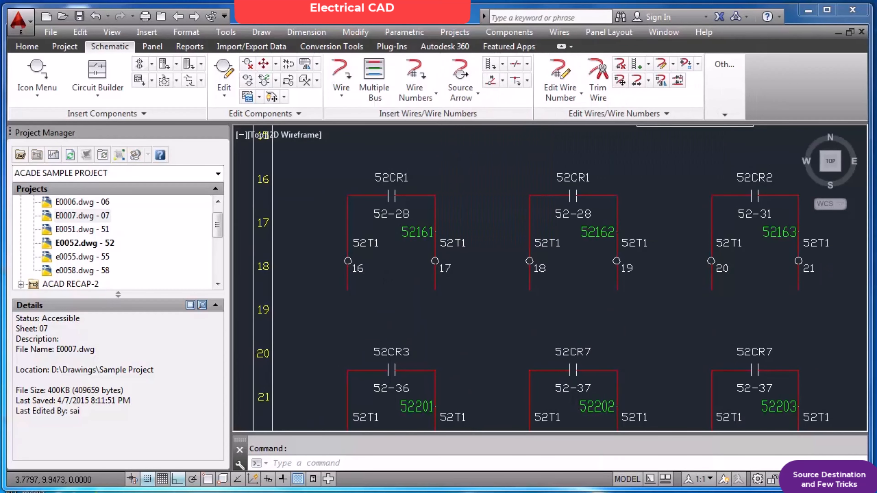
pyautogui.click(347, 290)
pyautogui.write('7DI1')
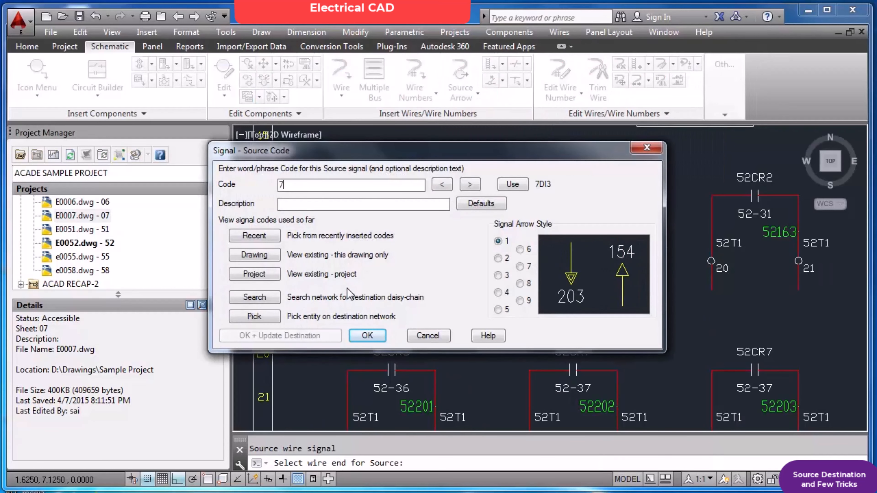
pyautogui.click(367, 335)
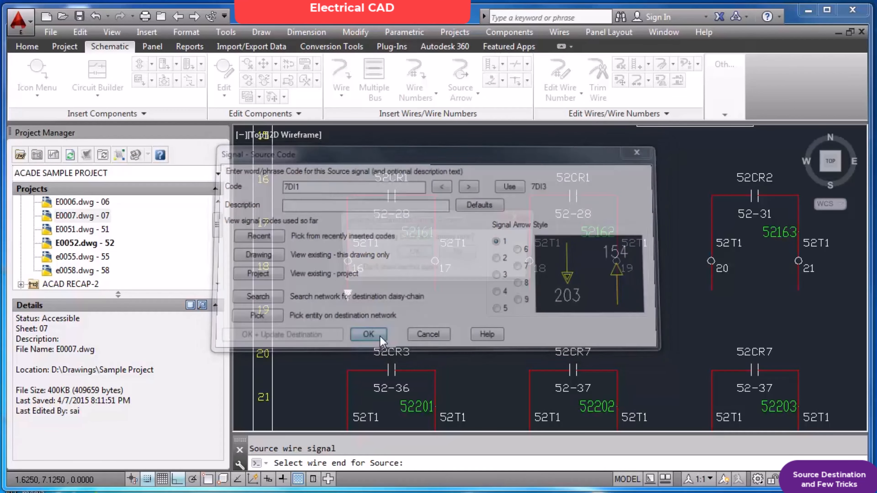
pyautogui.click(458, 253)
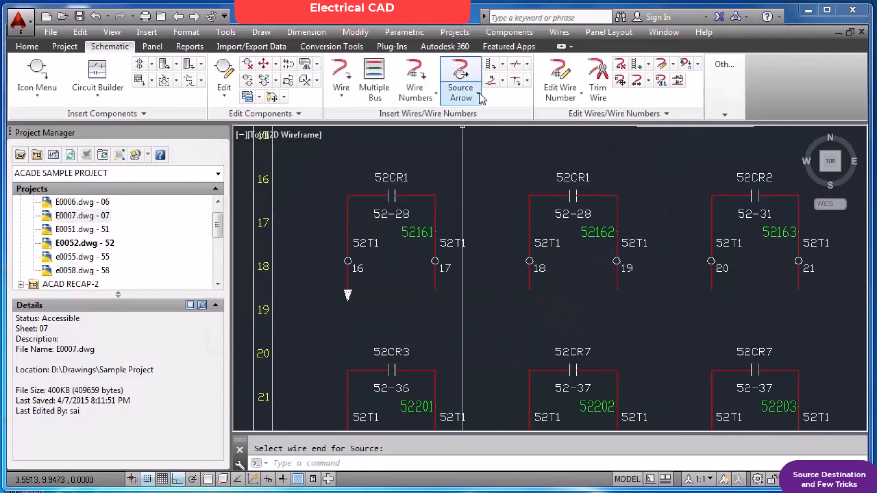
# Insert a style 1 destination arrow with a 7DI signal code at the open wire end below terminal 17 of 52T1.
pyautogui.click(464, 93)
pyautogui.click(487, 149)
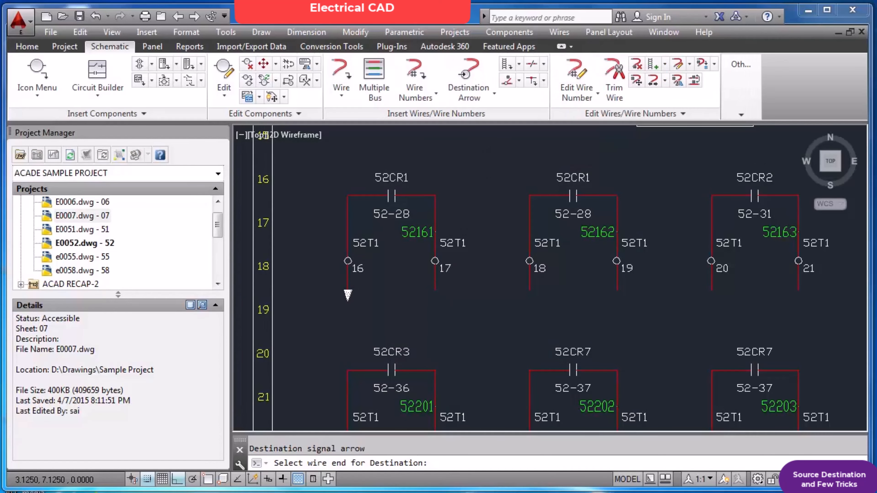
pyautogui.click(435, 290)
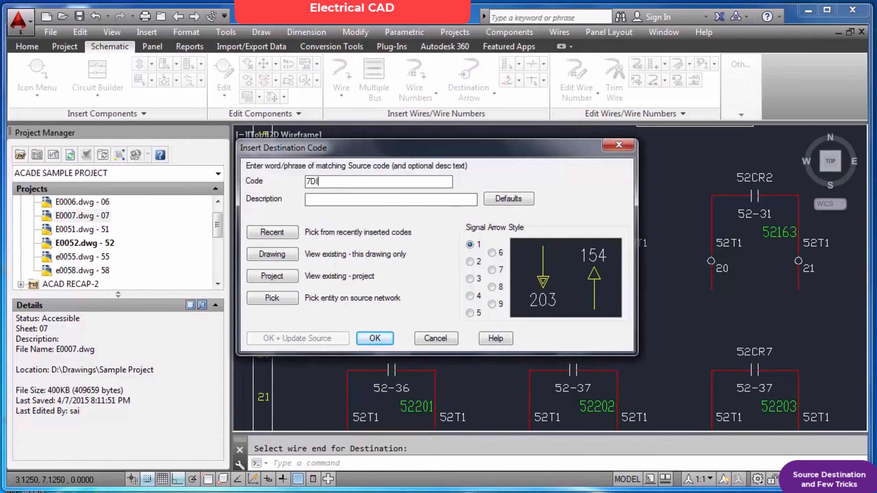
pyautogui.click(373, 338)
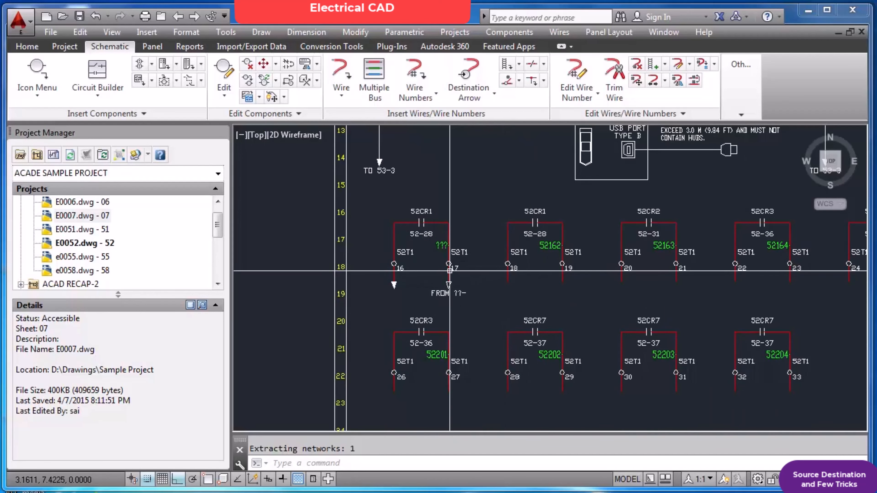
pyautogui.scroll(-1, 452, 269)
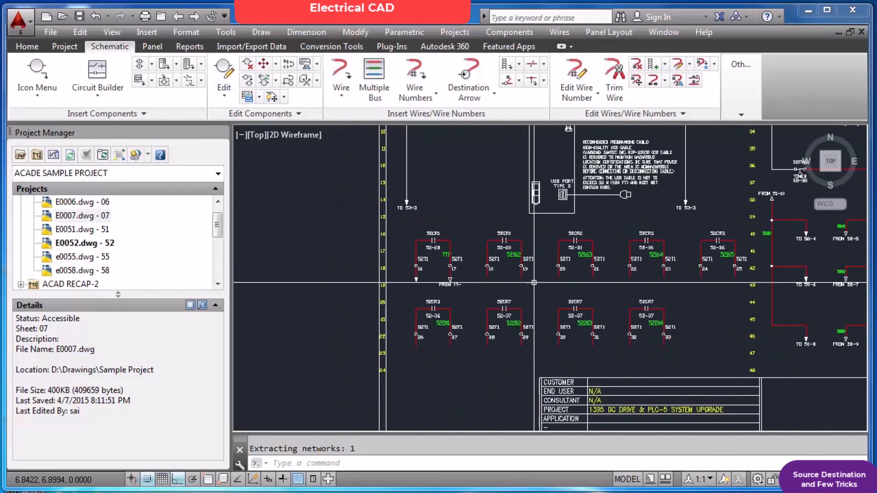
pyautogui.scroll(1, 533, 281)
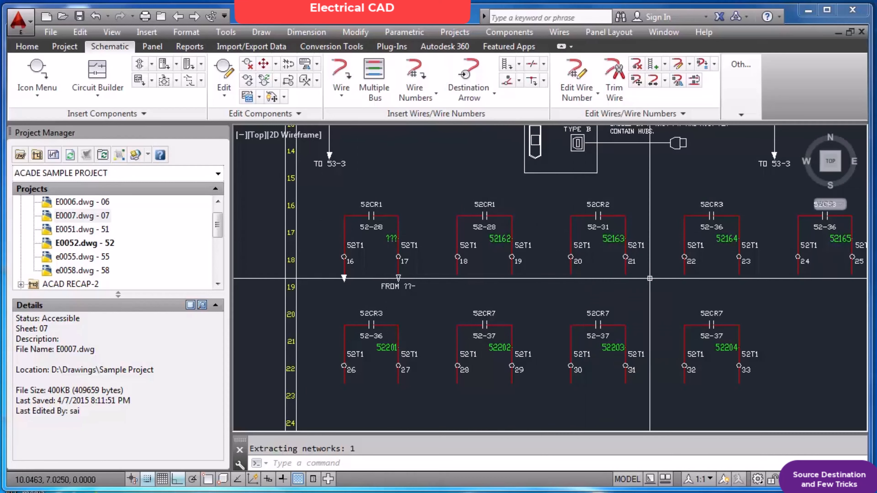
pyautogui.scroll(-2, 679, 276)
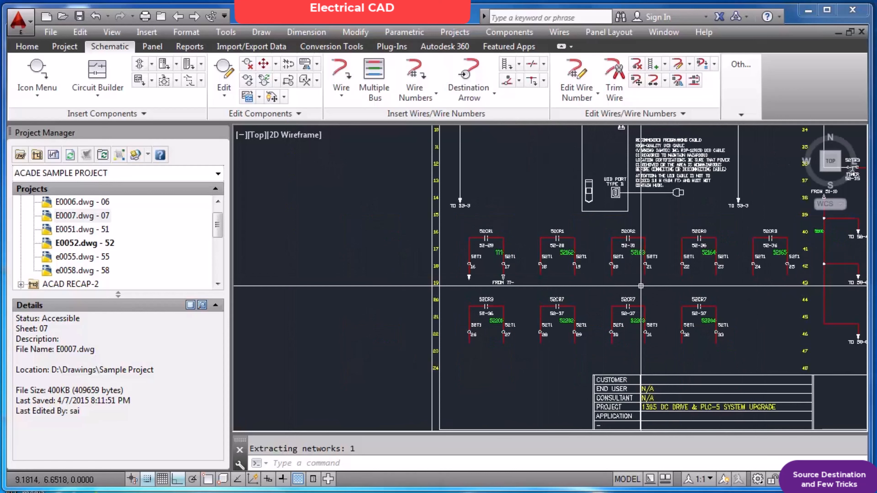
pyautogui.scroll(-2, 640, 284)
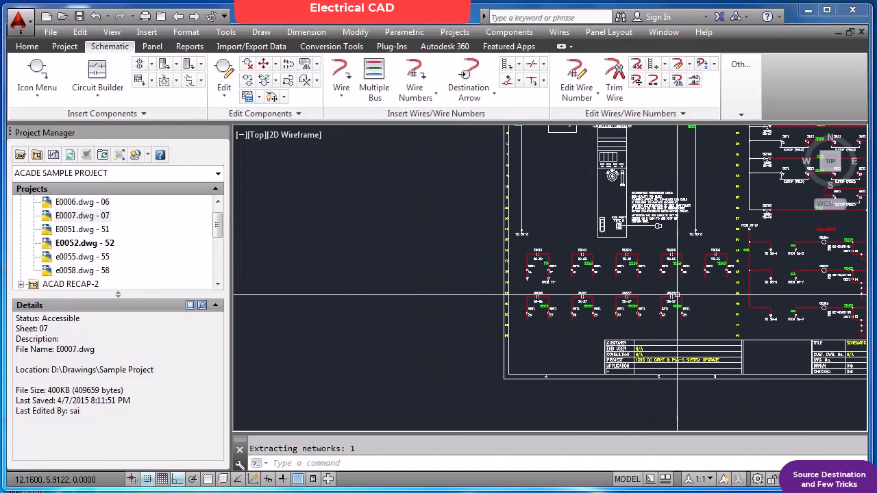
pyautogui.scroll(2, 694, 305)
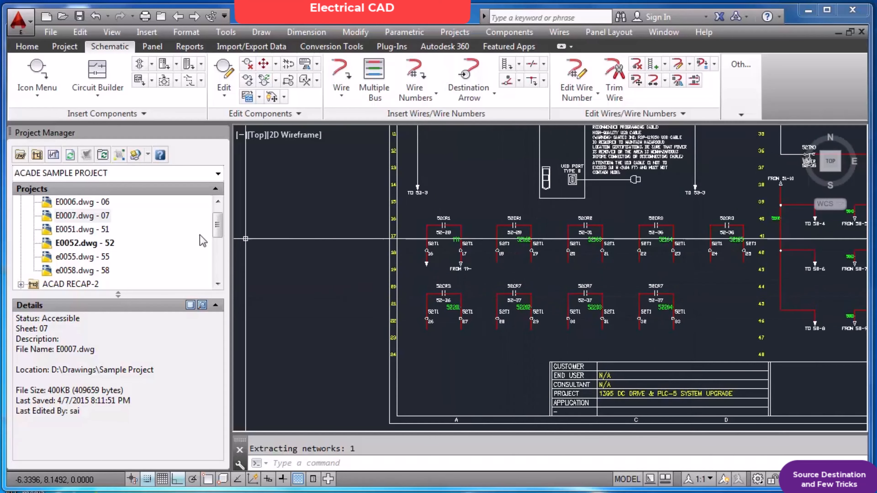
# Open drawing E0007 from the ACADE SAMPLE PROJECT, saving the changes to E0052.
pyautogui.moveTo(218, 234); pyautogui.dragTo(218, 221)
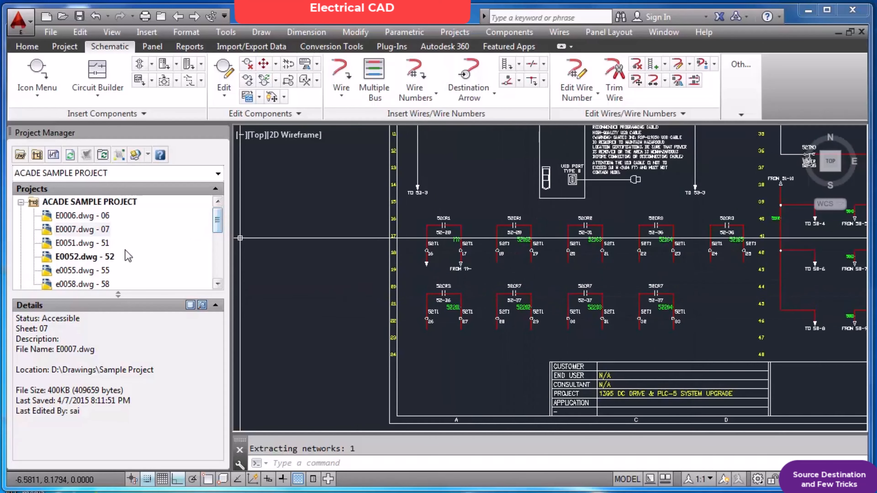
pyautogui.doubleClick(104, 230)
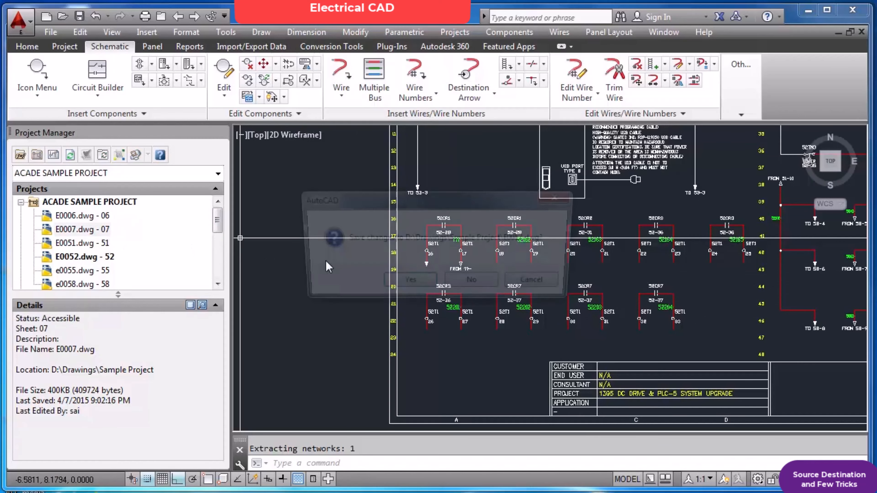
pyautogui.click(408, 284)
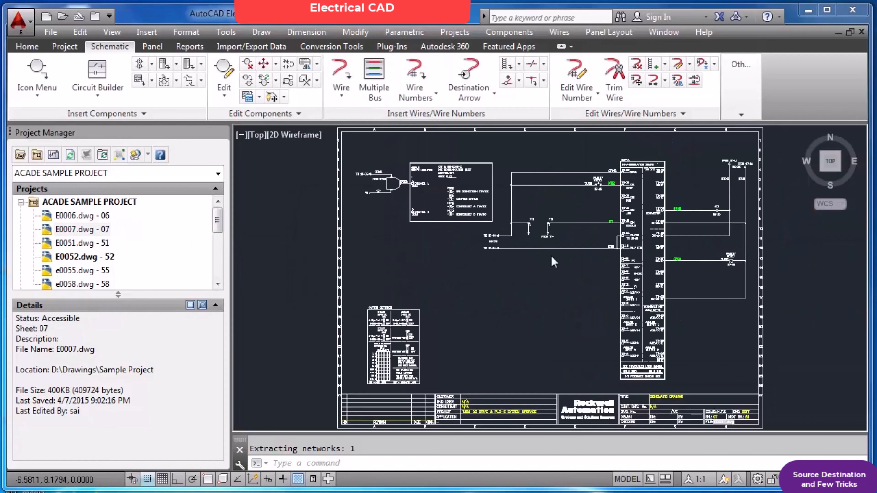
# Examine the source and destination arrows below 7T1 and the wire number on the line to terminal TB-15.
pyautogui.scroll(2, 562, 241)
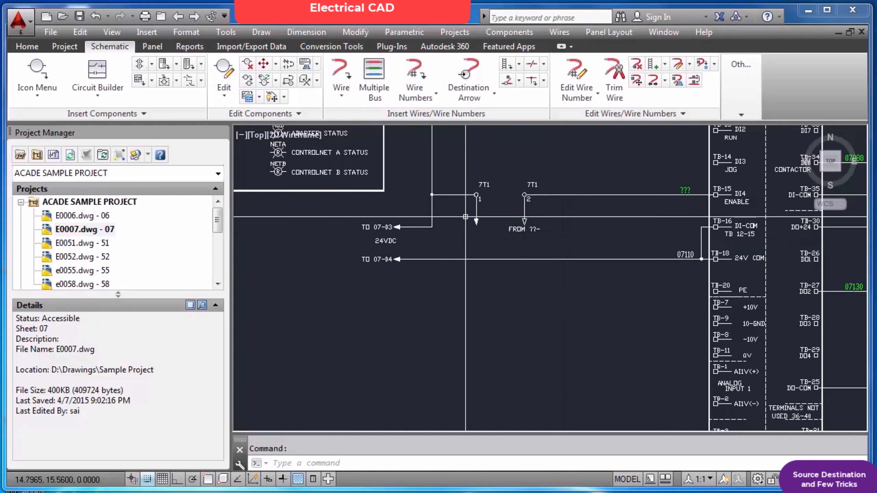
pyautogui.scroll(2, 465, 216)
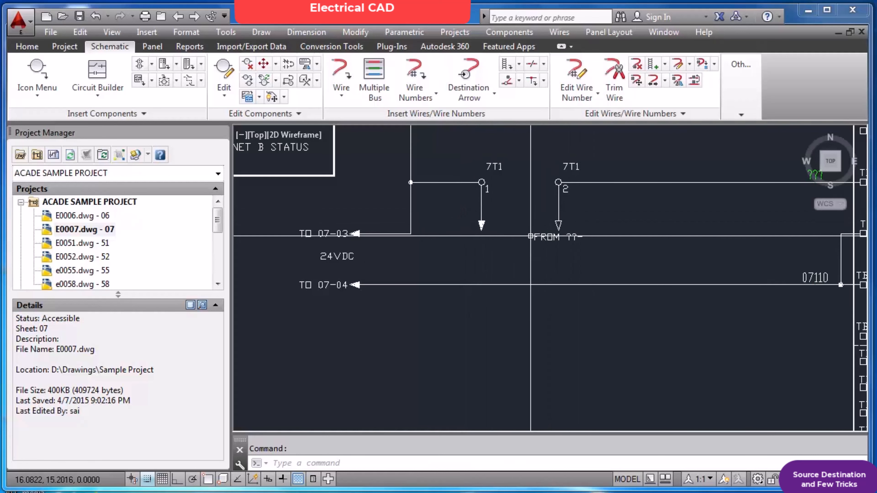
pyautogui.scroll(-2, 526, 237)
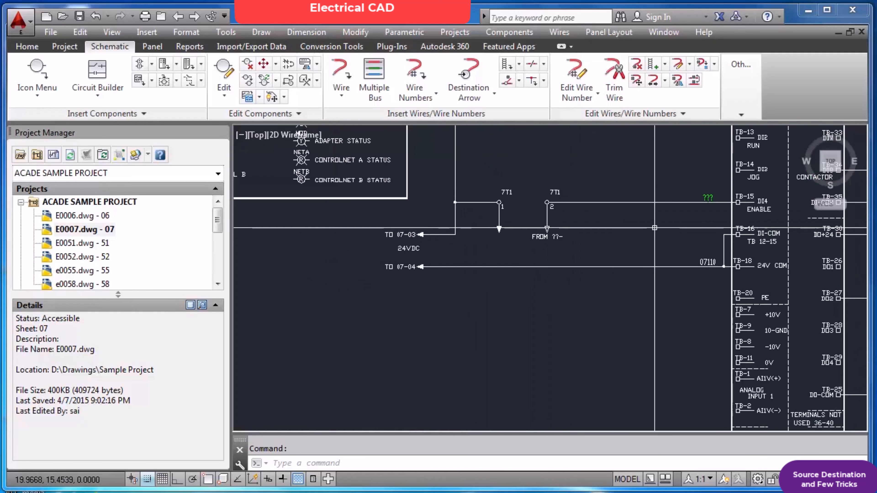
pyautogui.scroll(2, 718, 198)
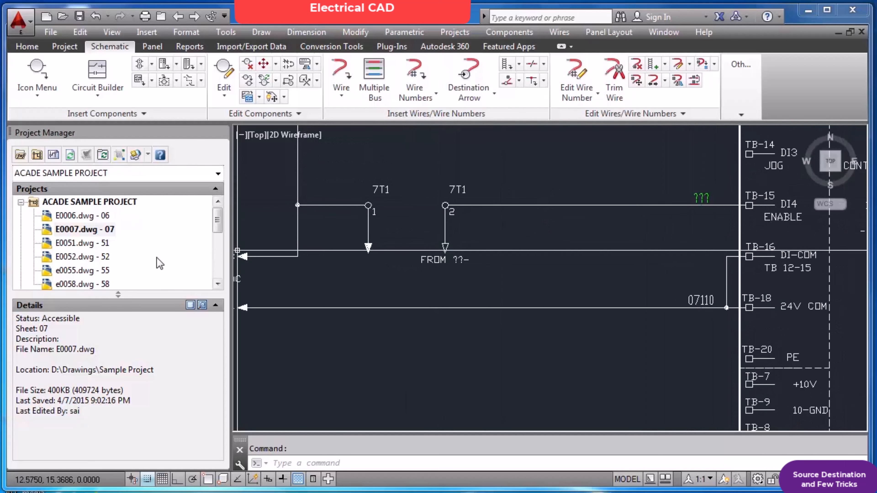
pyautogui.scroll(2, 727, 191)
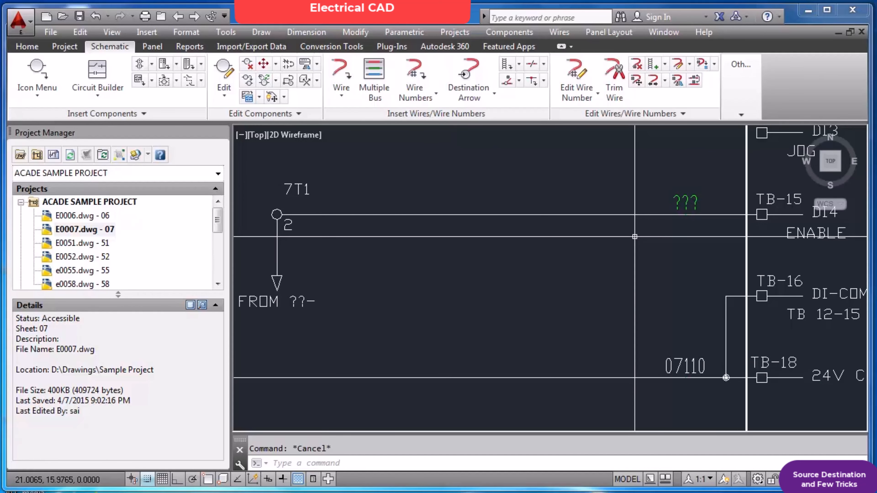
pyautogui.scroll(-4, 635, 235)
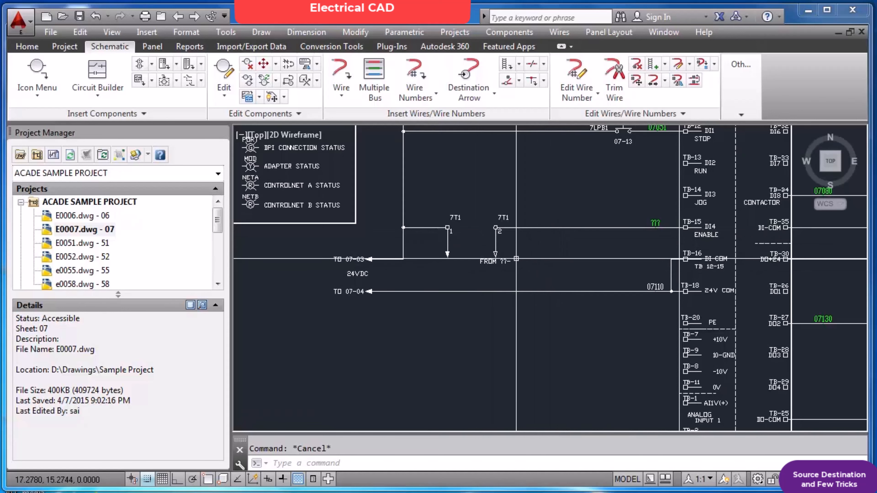
pyautogui.scroll(2, 518, 261)
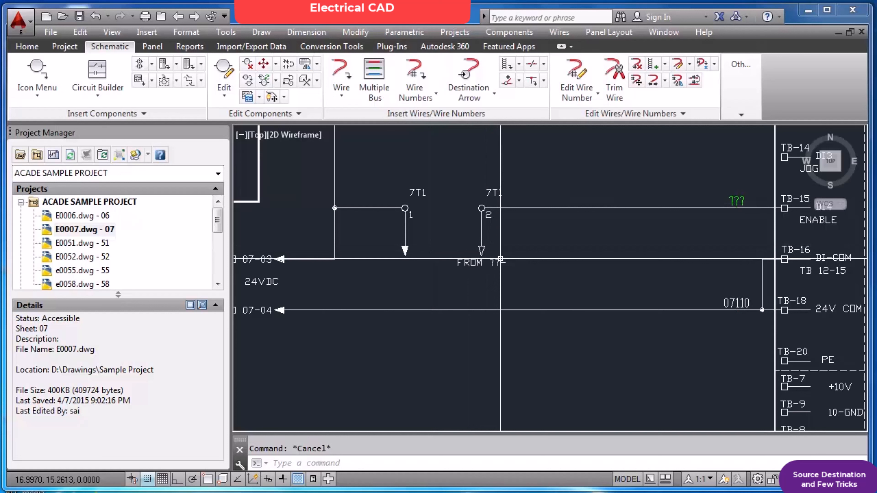
pyautogui.moveTo(500, 259)
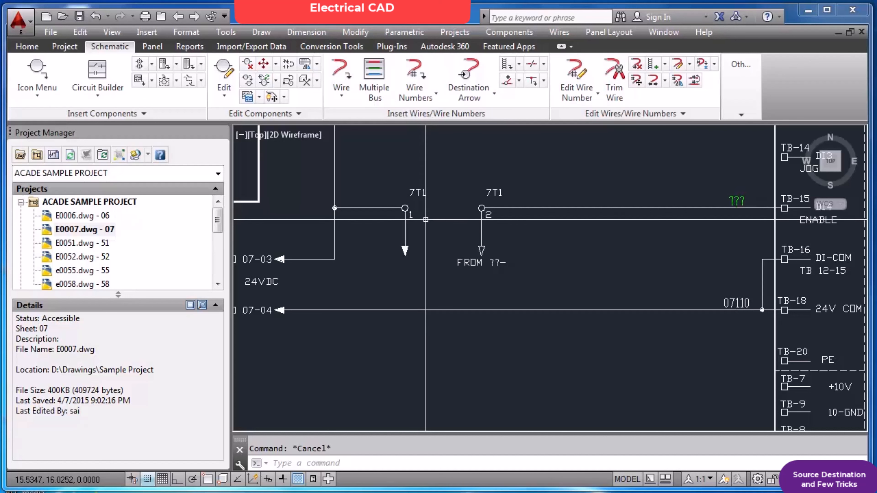
# Save drawing E0007 in its full-sheet view.
pyautogui.write('z')
pyautogui.press('Return')
pyautogui.write('e')
pyautogui.press('Return')
pyautogui.hotkey('ctrl', 's')
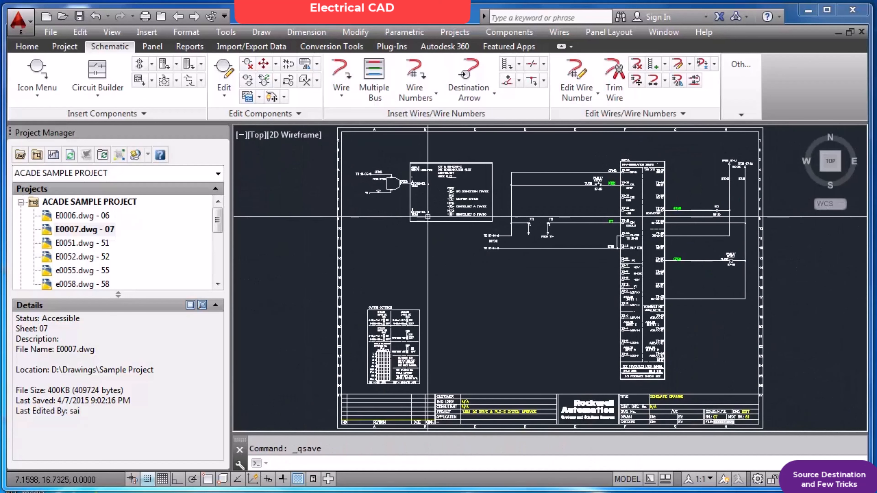
# Save a copy of drawing E0007 as E0012 in the Sample Project folder.
pyautogui.press('Return')
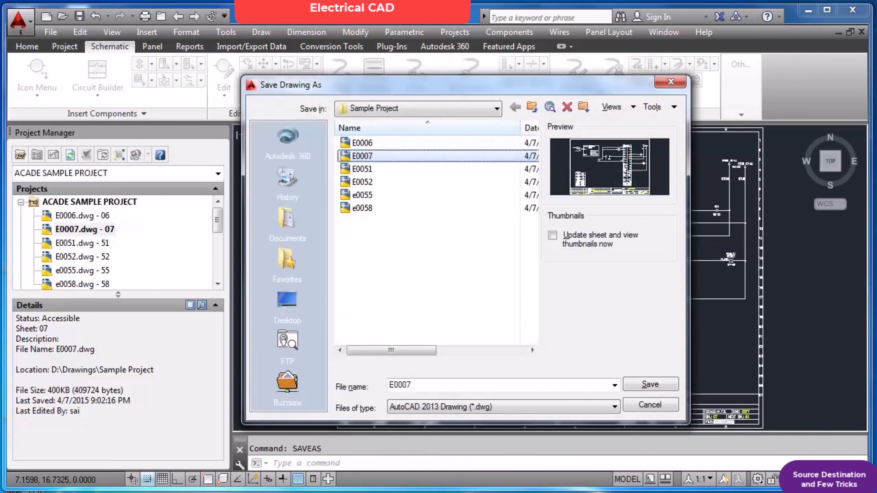
pyautogui.click(403, 386)
pyautogui.doubleClick(403, 385)
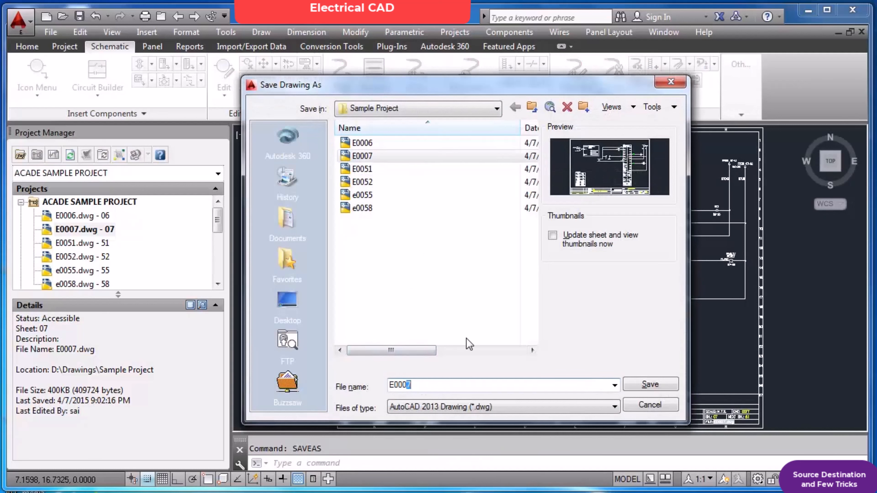
pyautogui.press('BackSpace')
pyautogui.press('BackSpace')
pyautogui.write('1')
pyautogui.click(650, 384)
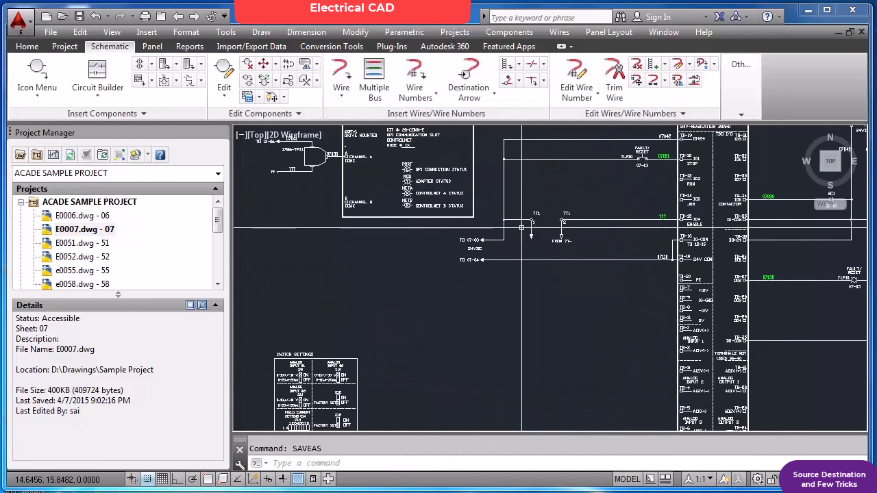
# Erase the source and destination arrows from the wires below the two 7T1 terminals.
pyautogui.write('e')
pyautogui.press('Return')
pyautogui.click(521, 228)
pyautogui.click(582, 256)
pyautogui.press('Return')
pyautogui.write('z')
pyautogui.press('Return')
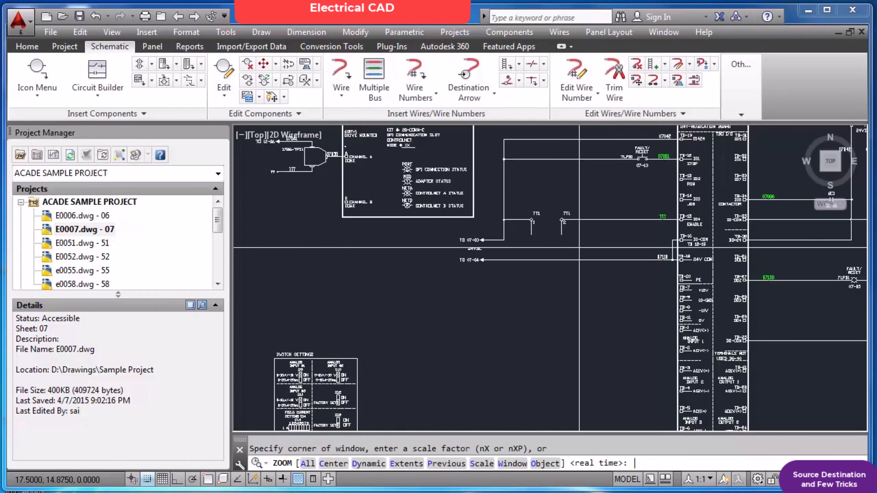
pyautogui.write('E')
pyautogui.press('Return')
# Add the active drawing E0012 to ACADE SAMPLE PROJECT, applying the project default values to its drawing settings.
pyautogui.rightClick(125, 205)
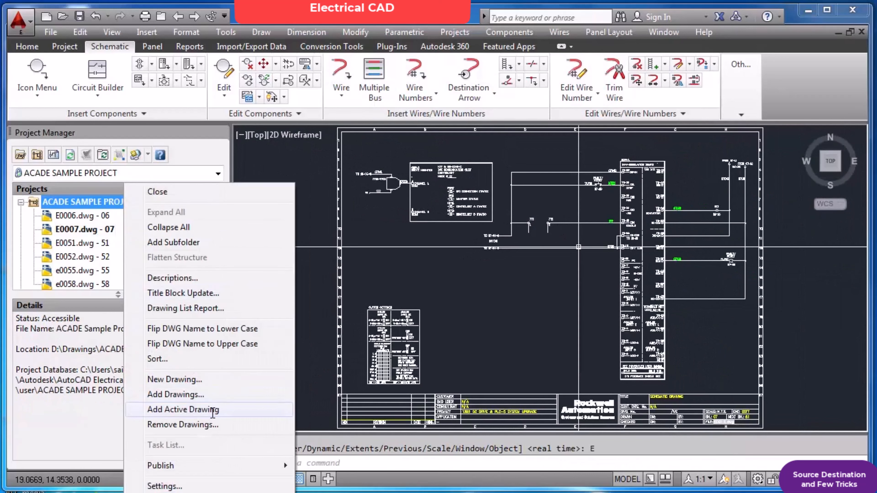
pyautogui.click(214, 410)
pyautogui.click(415, 279)
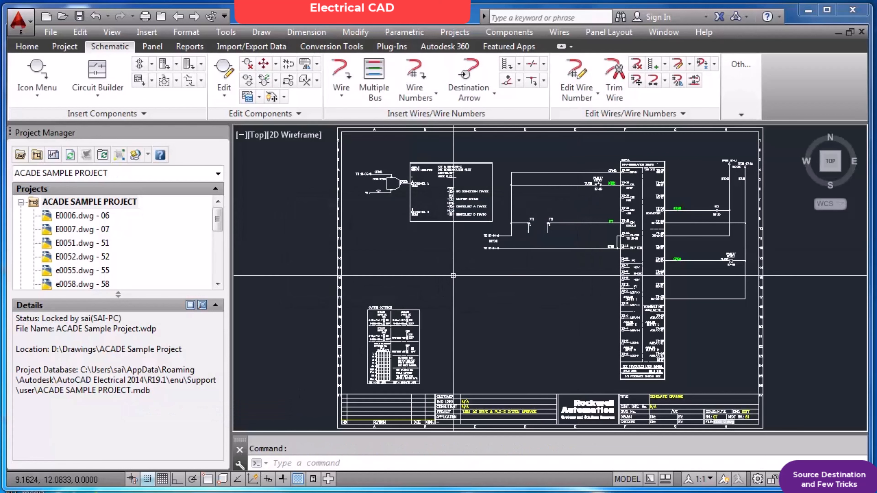
# Save the current drawing and save another copy of it as E0017 in the Sample Project folder.
pyautogui.hotkey('ctrl', 's')
pyautogui.write('SAVEAS')
pyautogui.press('Return')
pyautogui.click(411, 386)
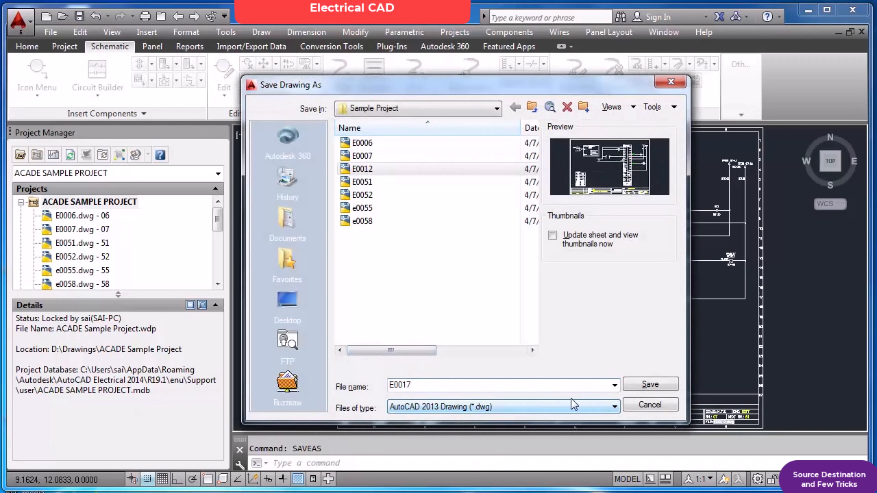
pyautogui.click(650, 384)
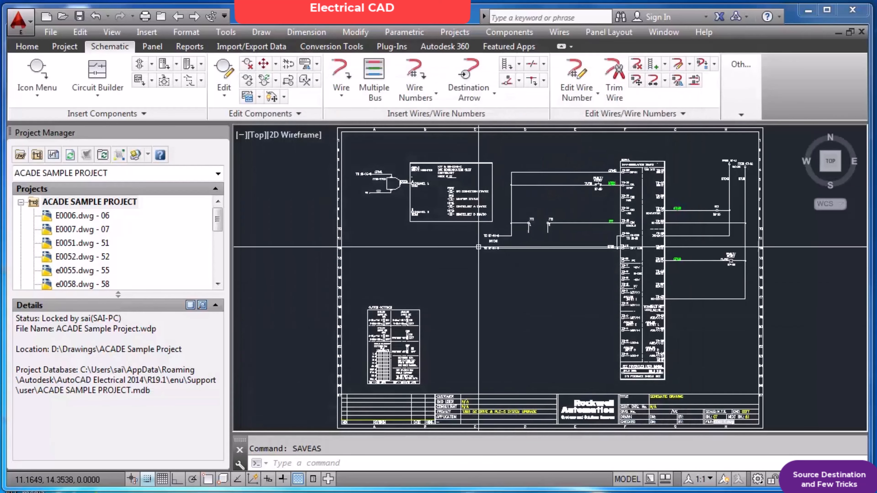
# Add the active drawing E0017 to ACADE SAMPLE PROJECT, applying the project default values to its drawing settings.
pyautogui.rightClick(97, 204)
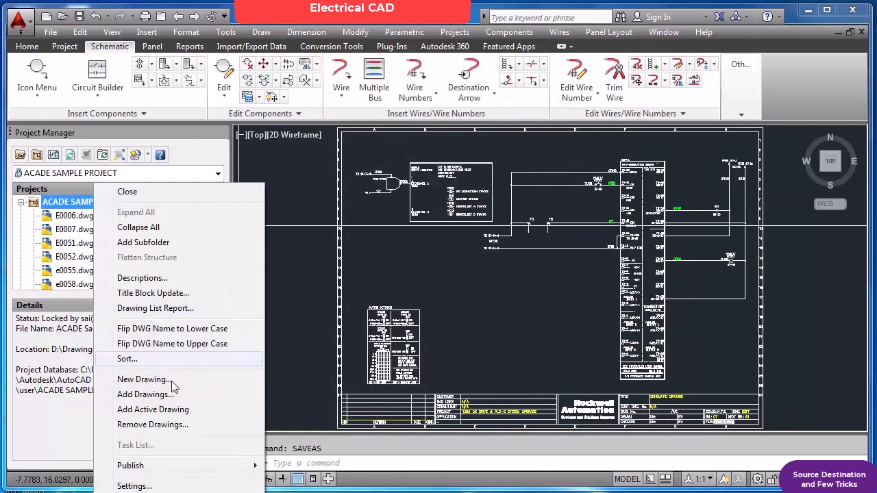
pyautogui.click(175, 410)
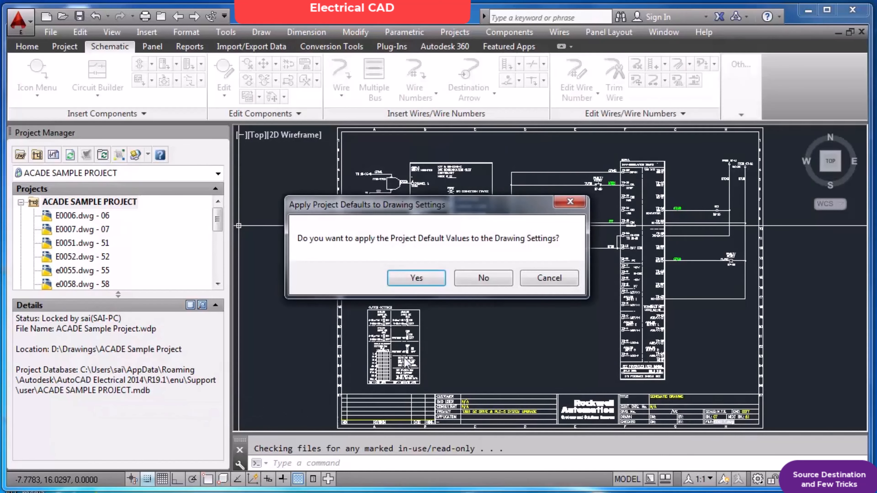
pyautogui.click(417, 278)
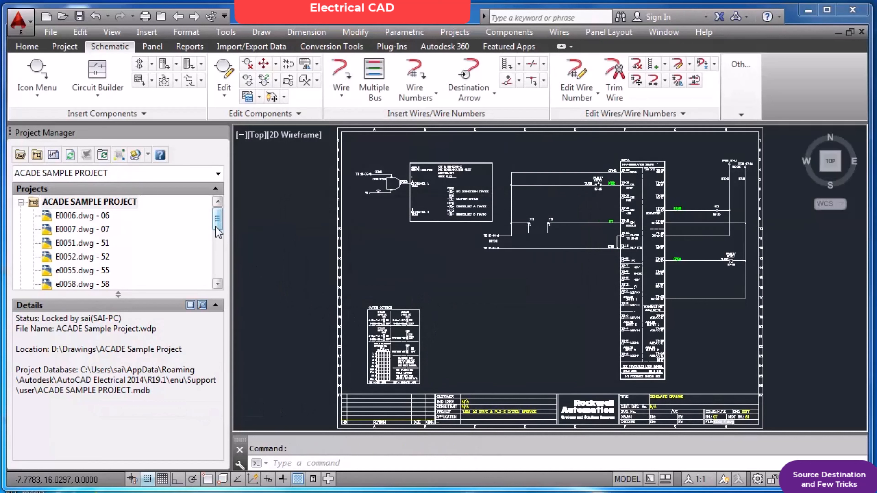
# Set the sheet value of drawing E0012 to 12 in its drawing properties.
pyautogui.moveTo(217, 228); pyautogui.dragTo(218, 243)
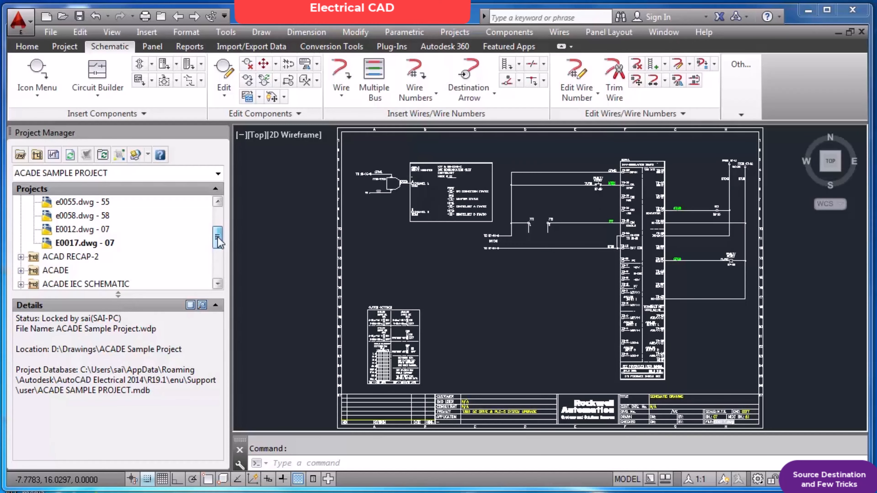
pyautogui.click(101, 231)
pyautogui.rightClick(101, 231)
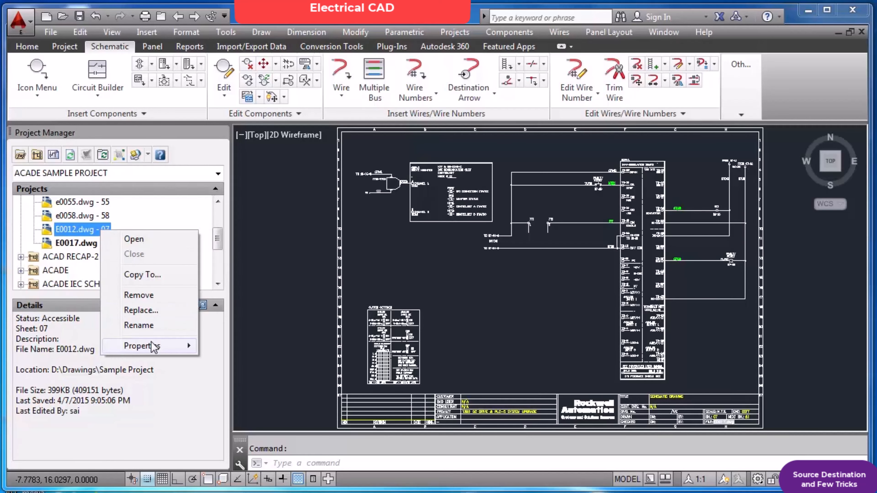
pyautogui.moveTo(151, 346)
pyautogui.click(280, 345)
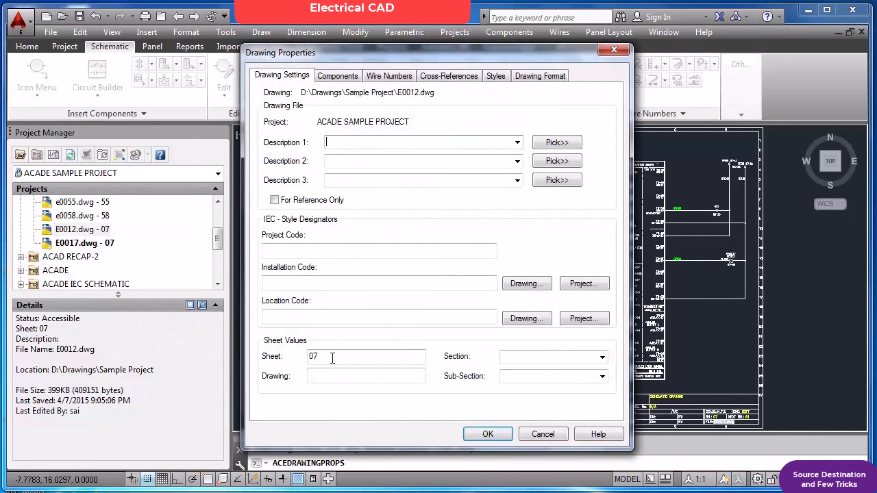
pyautogui.moveTo(333, 358); pyautogui.dragTo(287, 363)
pyautogui.write('12')
pyautogui.click(487, 435)
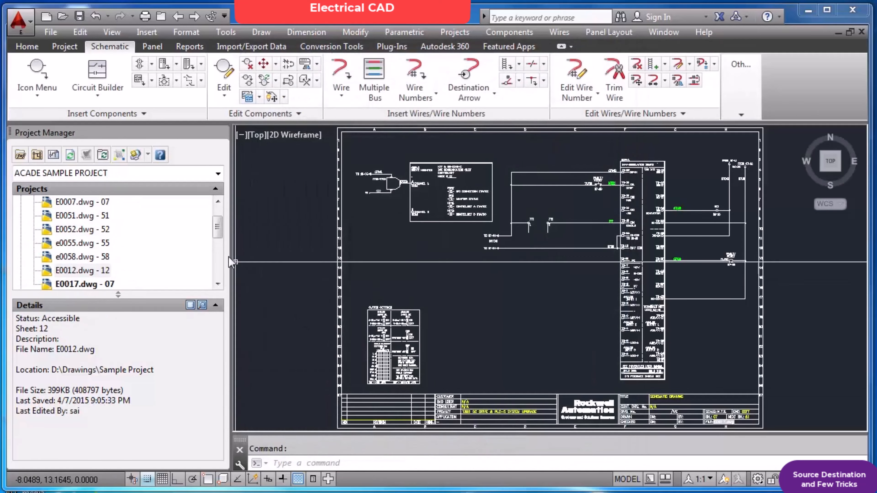
# Examine the wire numbers on the lines to the 24V-regulation board terminals in drawing E0017.
pyautogui.moveTo(218, 235); pyautogui.dragTo(218, 248)
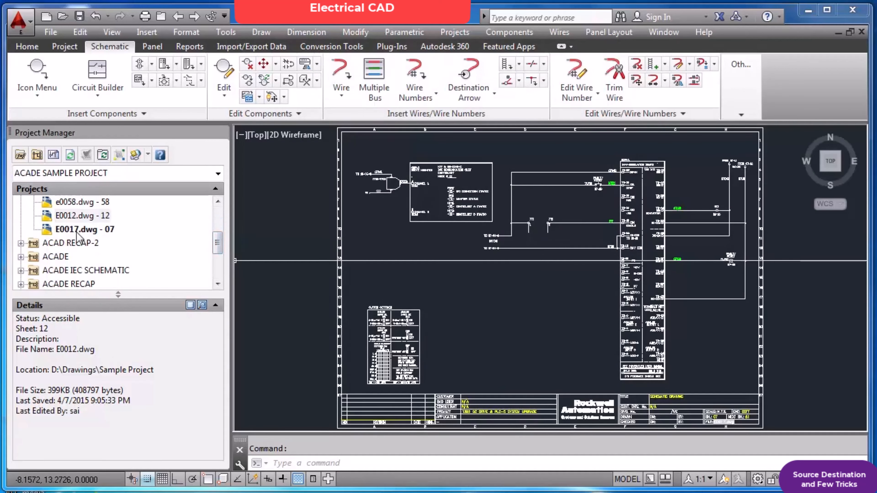
pyautogui.press('Escape')
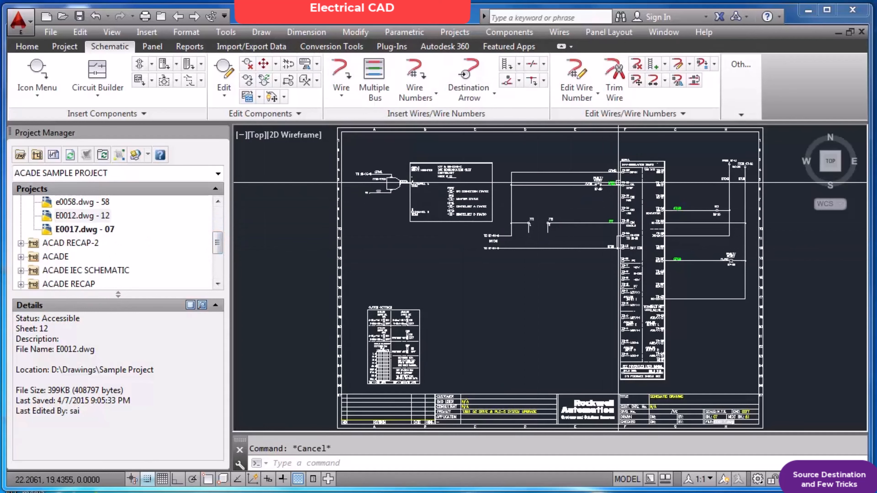
pyautogui.scroll(2, 618, 182)
pyautogui.scroll(5, 618, 183)
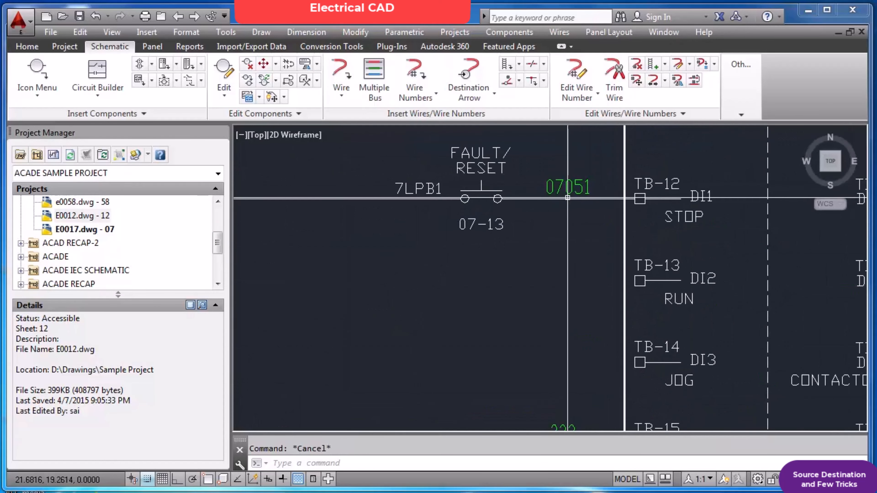
pyautogui.scroll(4, 566, 192)
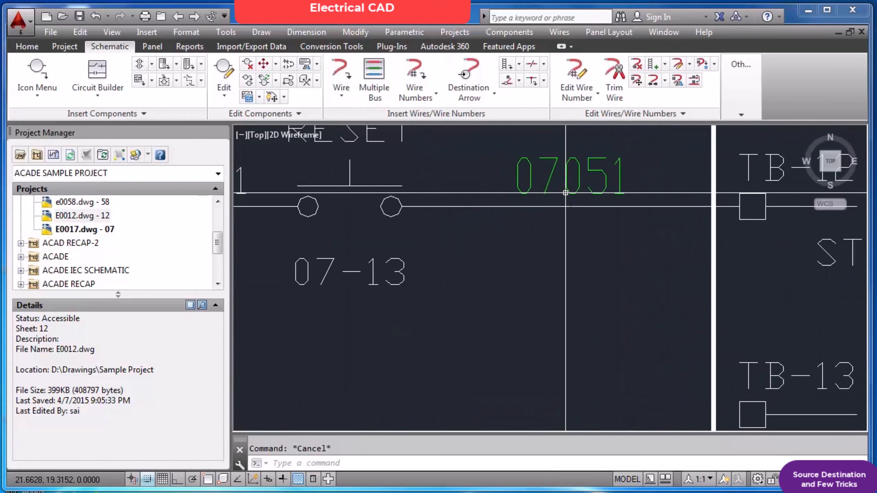
pyautogui.scroll(-2, 565, 192)
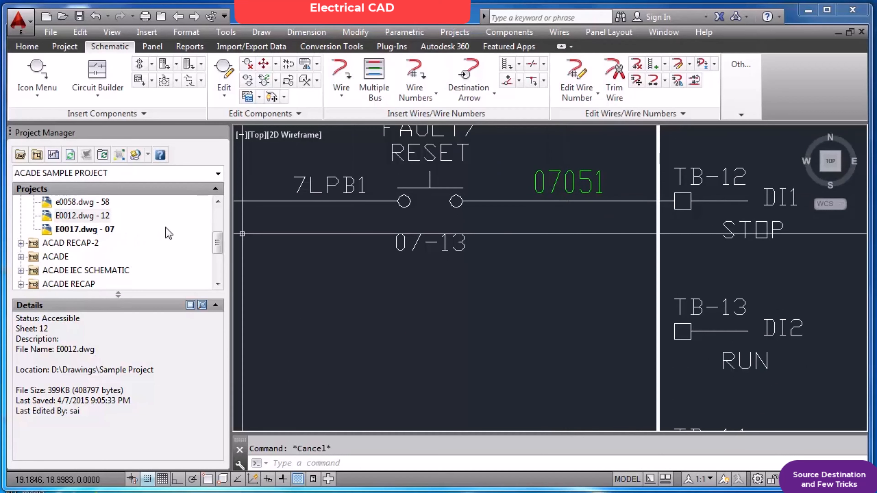
pyautogui.scroll(-4, 325, 235)
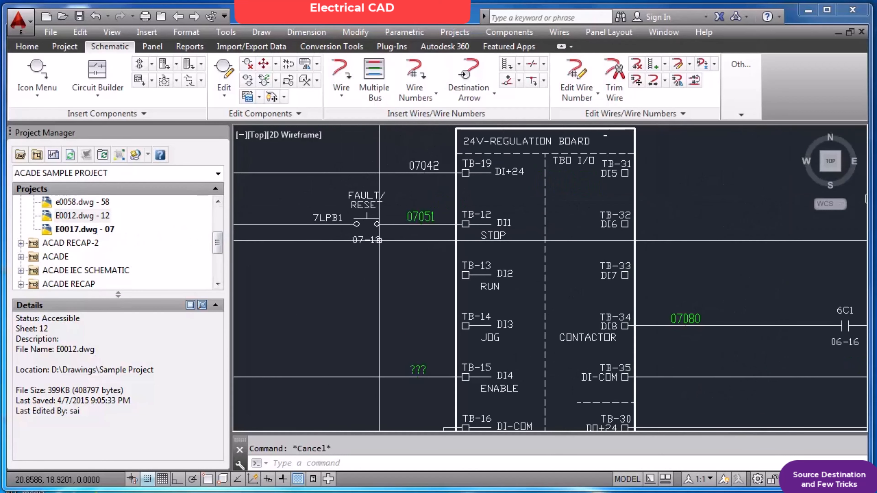
pyautogui.scroll(-2, 425, 174)
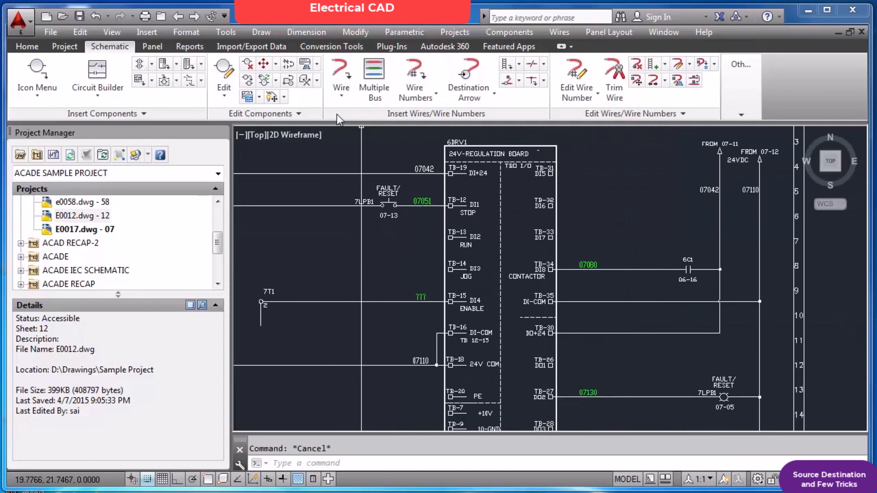
# Retag the wire numbers drawing-wide in E0017 and inspect the numbers around the 24V-regulation board.
pyautogui.click(414, 76)
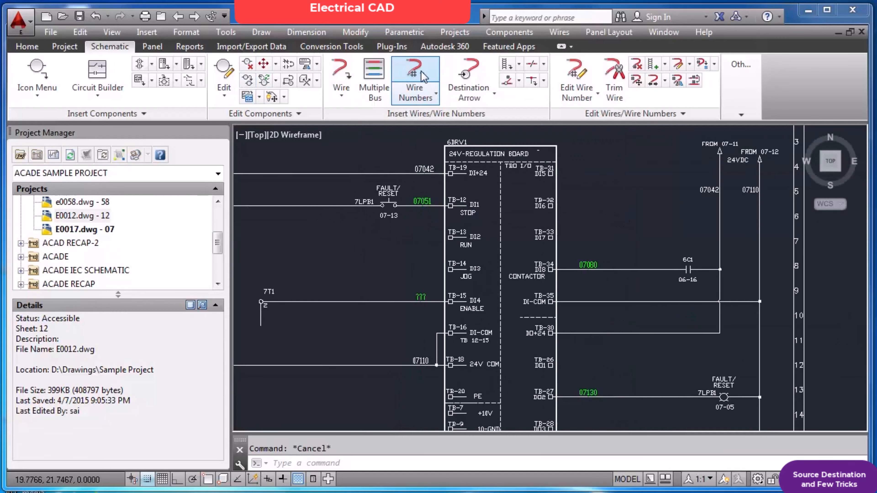
pyautogui.click(622, 323)
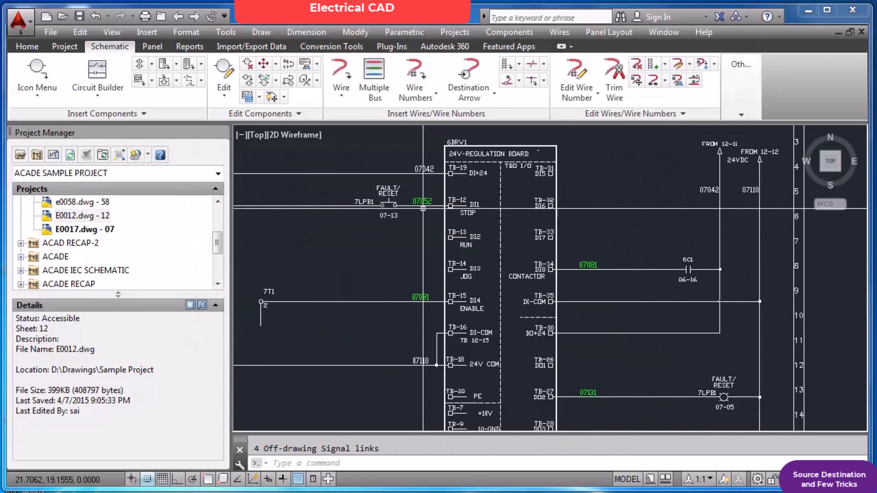
pyautogui.scroll(5, 438, 199)
pyautogui.scroll(-6, 438, 199)
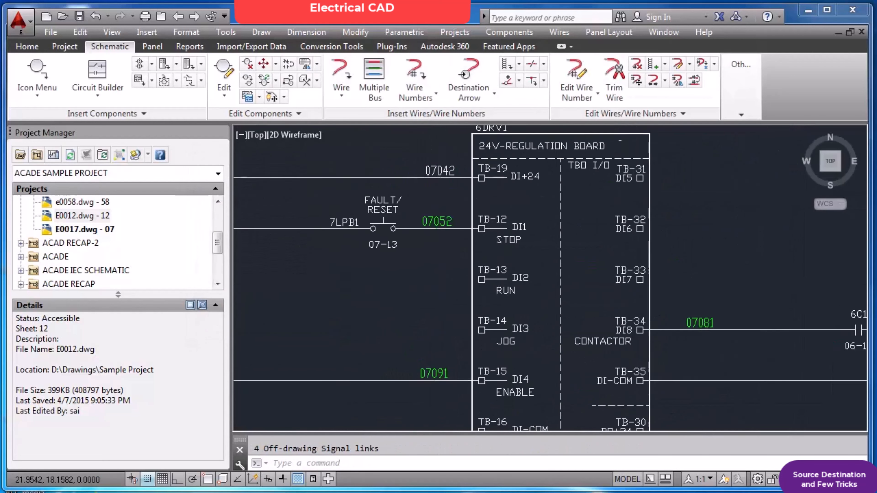
pyautogui.scroll(4, 604, 315)
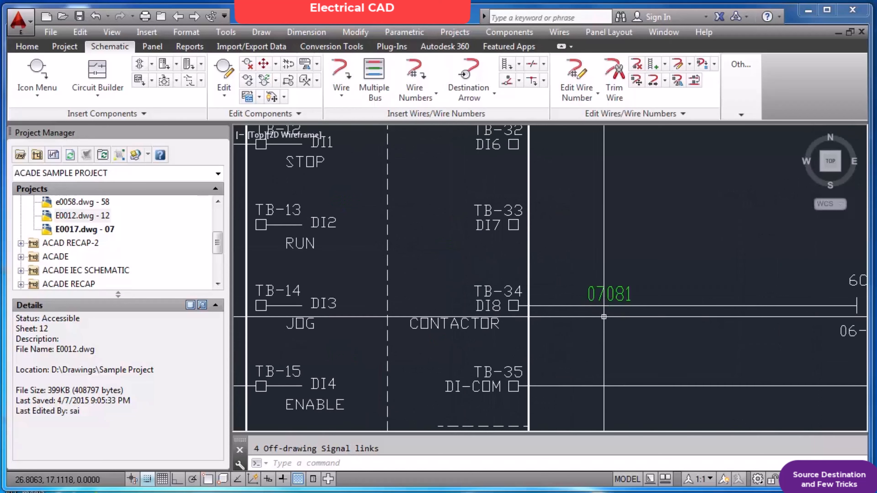
pyautogui.scroll(-2, 605, 314)
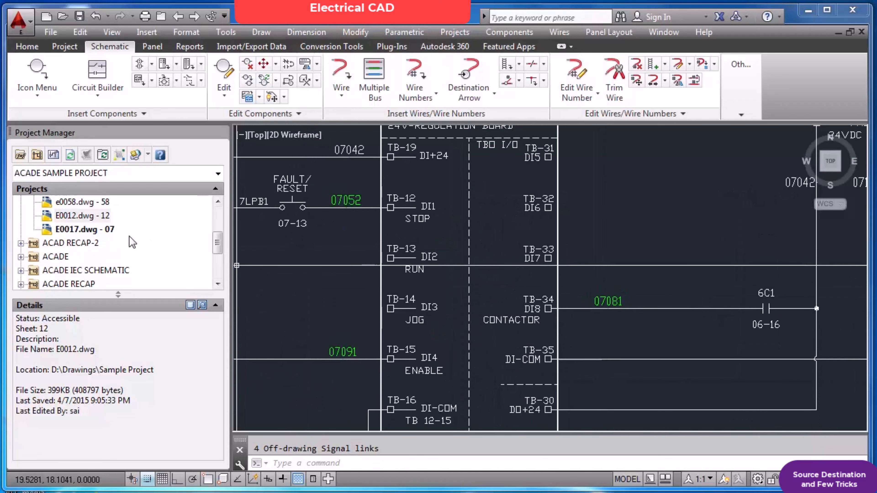
# Set the sheet value of drawing E0017 to 17 in its drawing properties.
pyautogui.rightClick(110, 231)
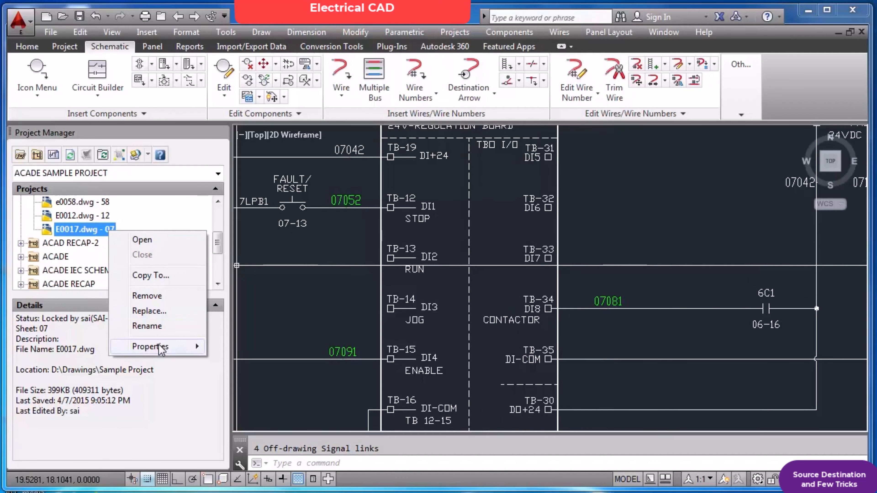
pyautogui.moveTo(161, 346)
pyautogui.click(248, 348)
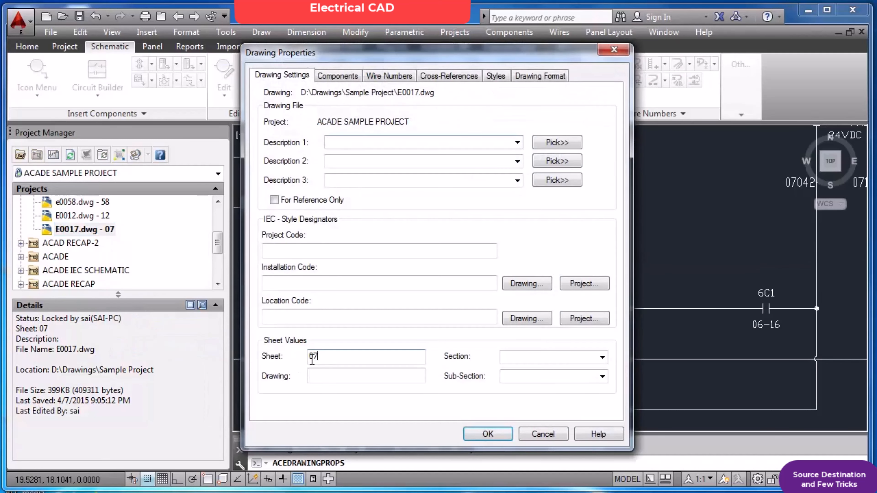
pyautogui.click(486, 433)
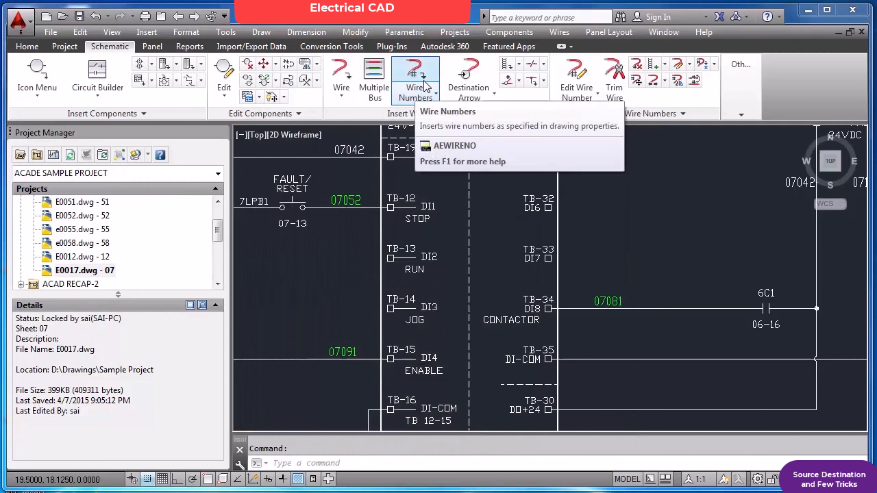
# Retag all wires drawing-wide in E0017 by line reference, with signals cross-referenced, and check the wire numbers.
pyautogui.click(426, 81)
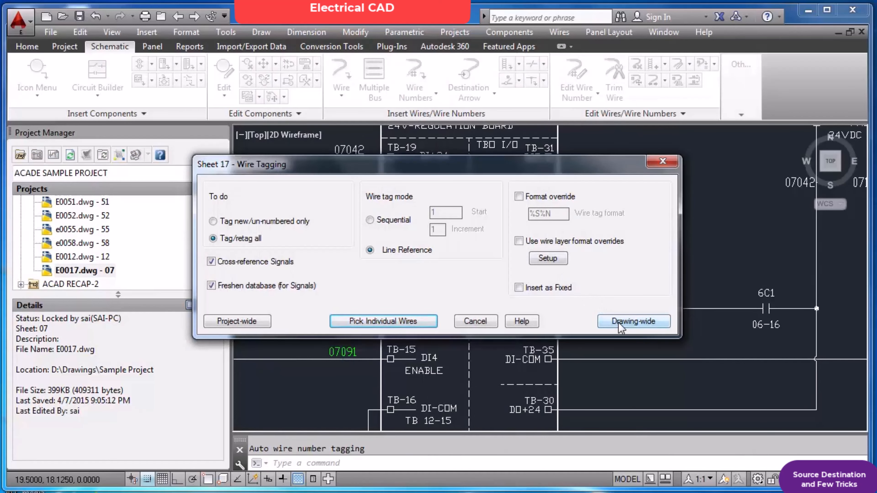
pyautogui.click(618, 322)
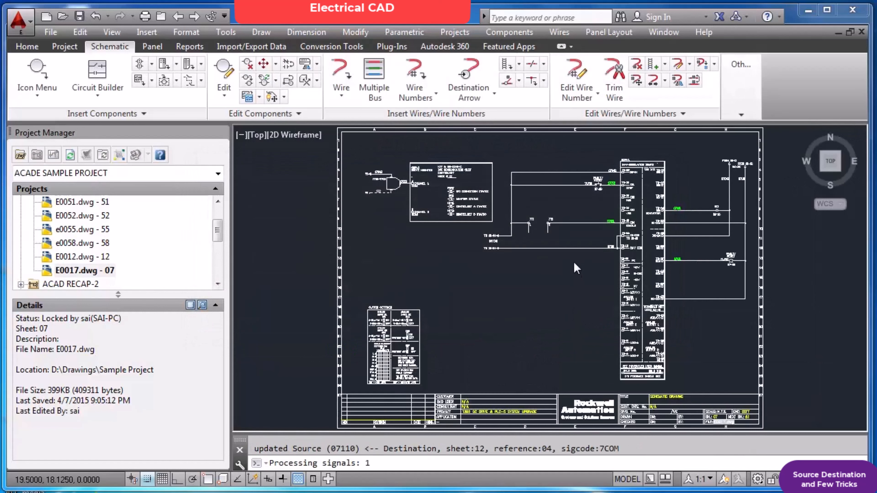
pyautogui.scroll(8, 351, 205)
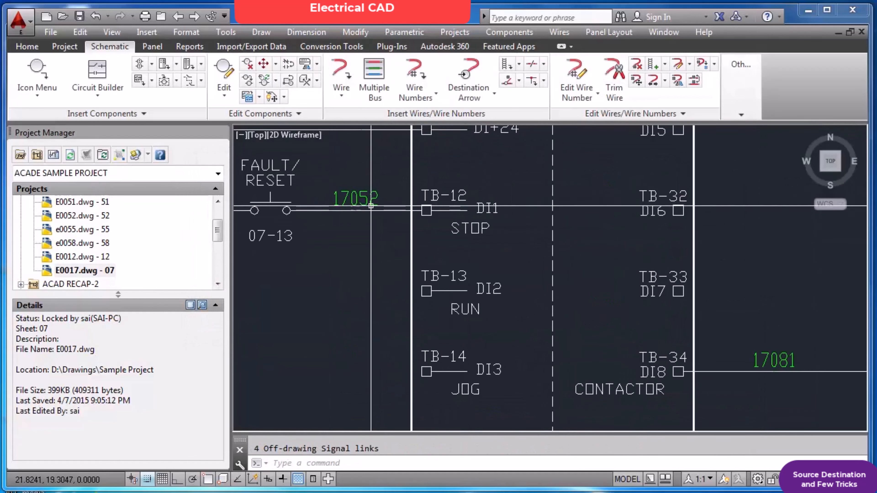
pyautogui.scroll(-5, 406, 201)
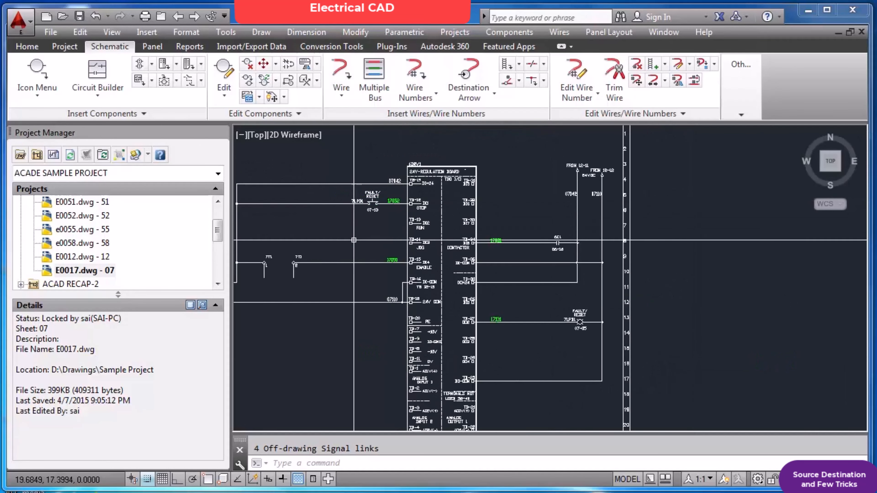
pyautogui.write('z')
pyautogui.press('Return')
pyautogui.write('e')
pyautogui.press('Return')
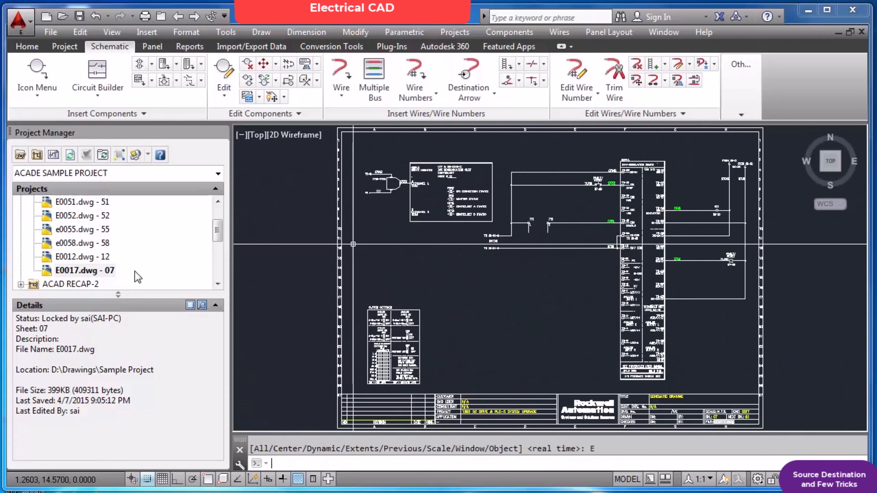
# Save drawing E0017 and open drawing E0007 from the ACADE SAMPLE PROJECT.
pyautogui.hotkey('ctrl', 's')
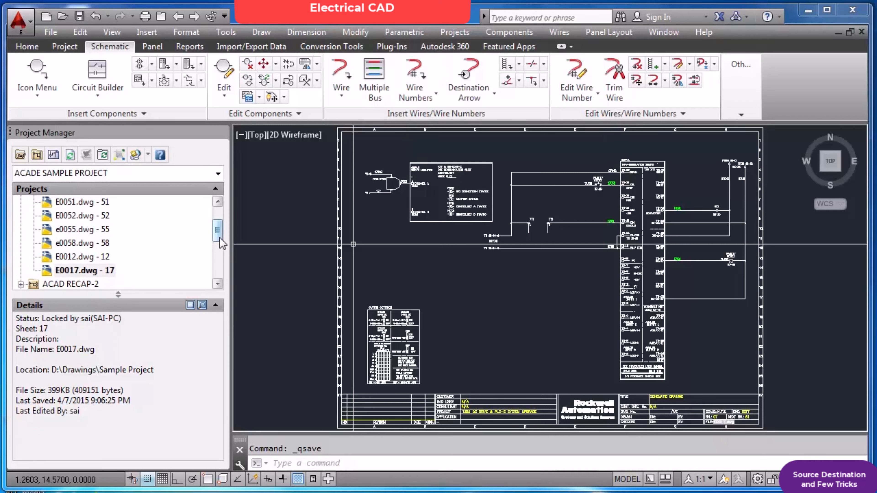
pyautogui.moveTo(218, 231); pyautogui.dragTo(218, 219)
pyautogui.doubleClick(100, 229)
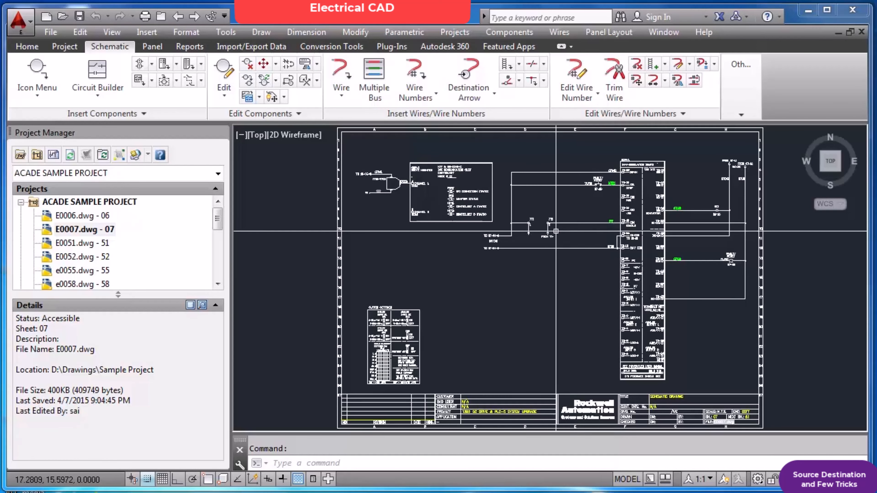
# Examine the source and destination arrows at the 7T1 terminals in drawing E0007.
pyautogui.scroll(4, 542, 234)
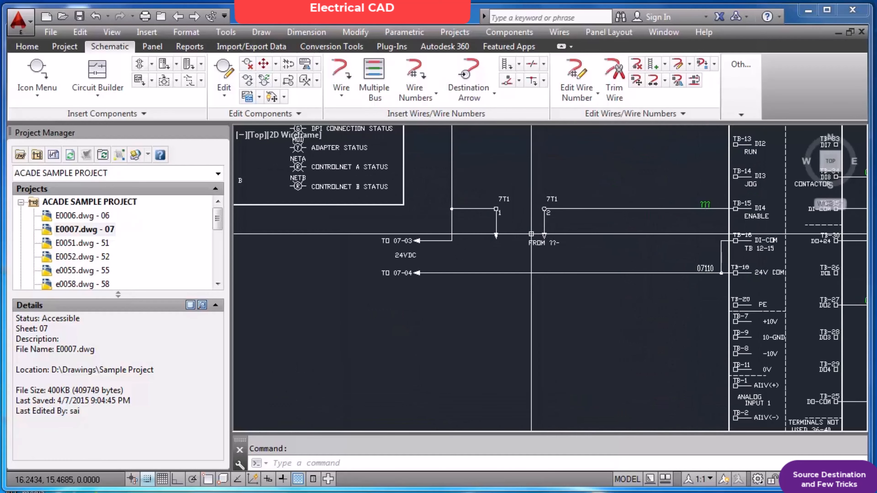
pyautogui.scroll(4, 526, 236)
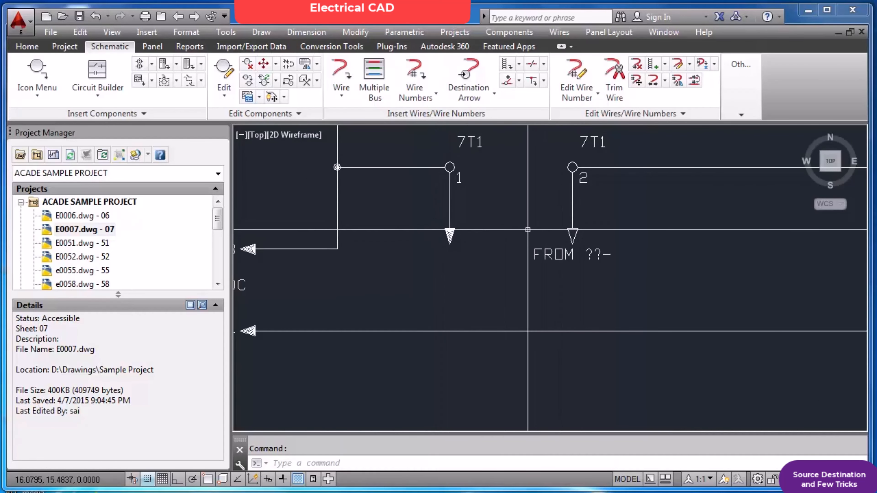
pyautogui.scroll(-2, 527, 230)
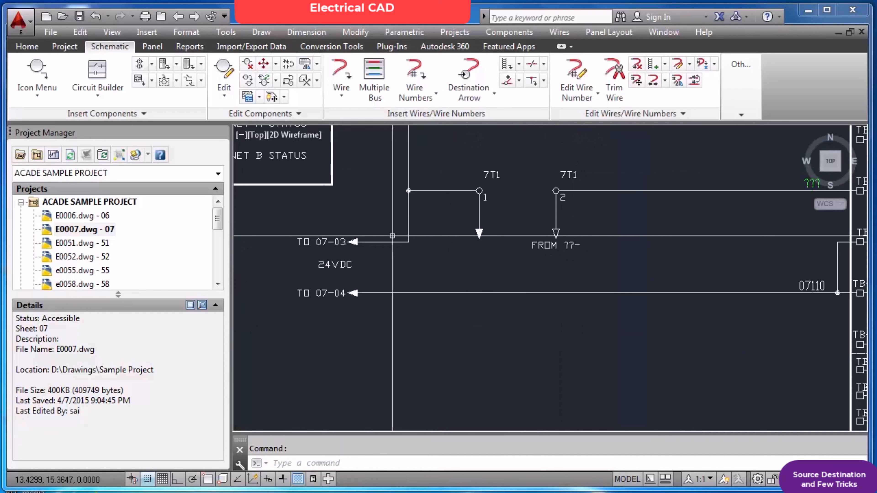
pyautogui.press('Return')
pyautogui.write('E')
pyautogui.press('Return')
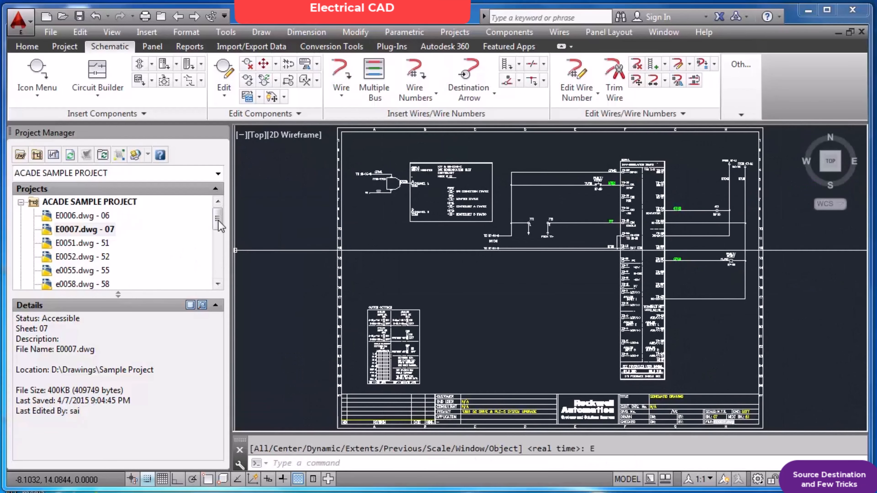
# Open drawing E0012 from the ACADE SAMPLE PROJECT.
pyautogui.moveTo(220, 227); pyautogui.dragTo(218, 250)
pyautogui.click(98, 216)
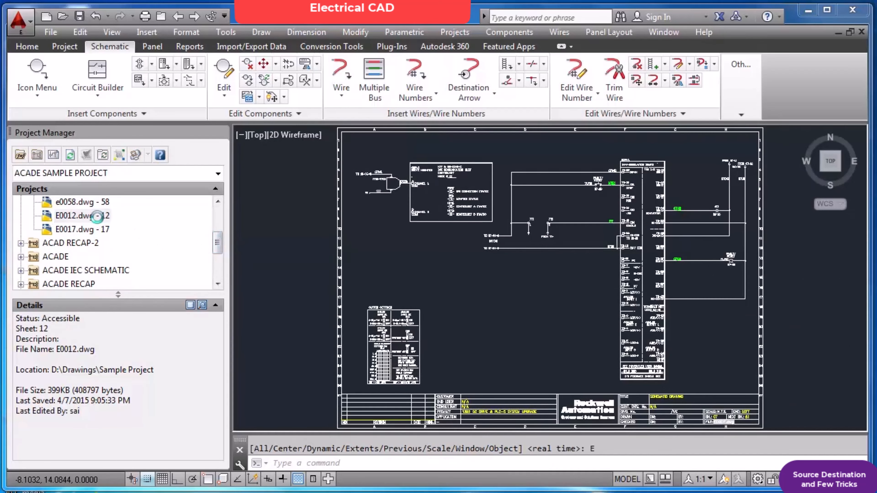
pyautogui.click(397, 284)
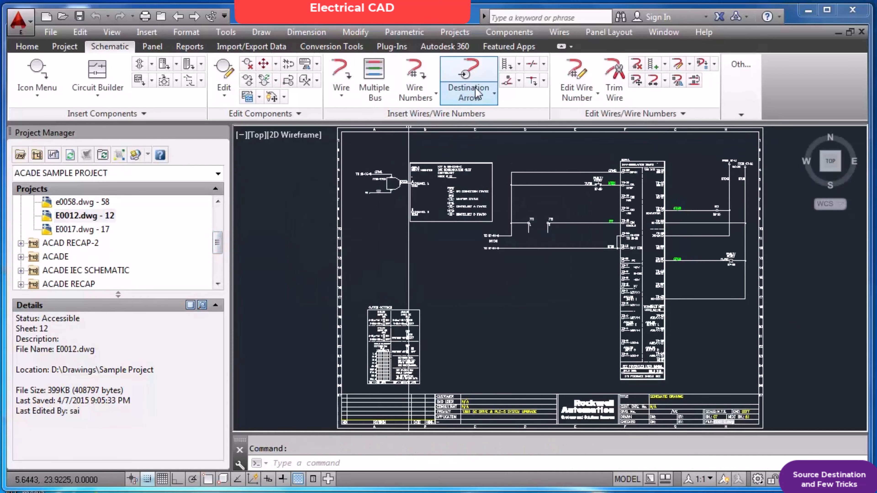
pyautogui.click(494, 95)
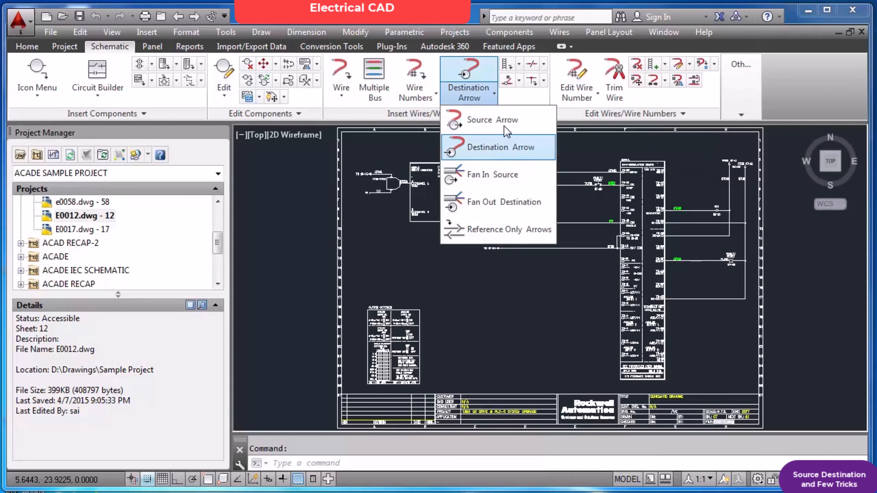
pyautogui.click(478, 120)
pyautogui.scroll(4, 535, 233)
pyautogui.scroll(2, 535, 233)
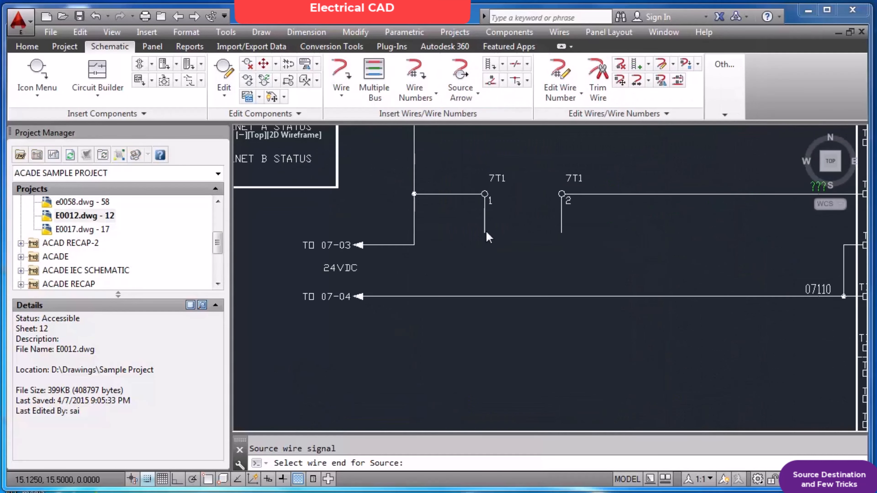
pyautogui.click(487, 232)
pyautogui.press('Escape')
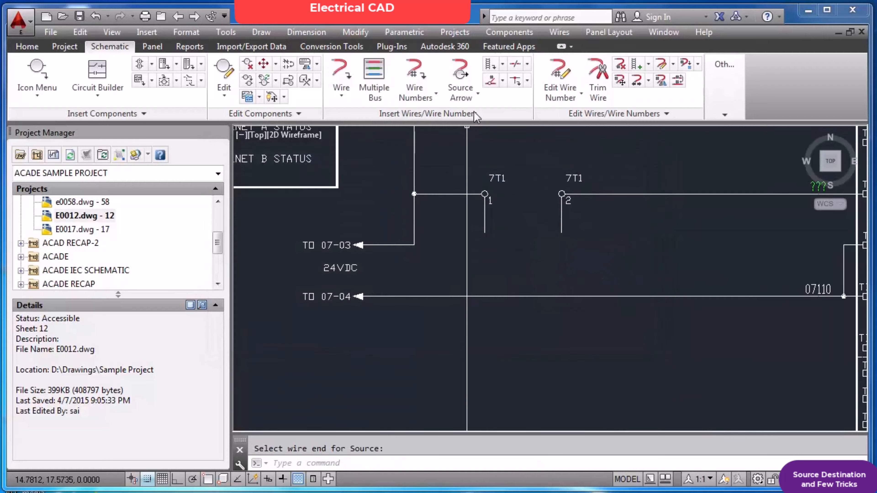
pyautogui.click(478, 94)
pyautogui.click(495, 147)
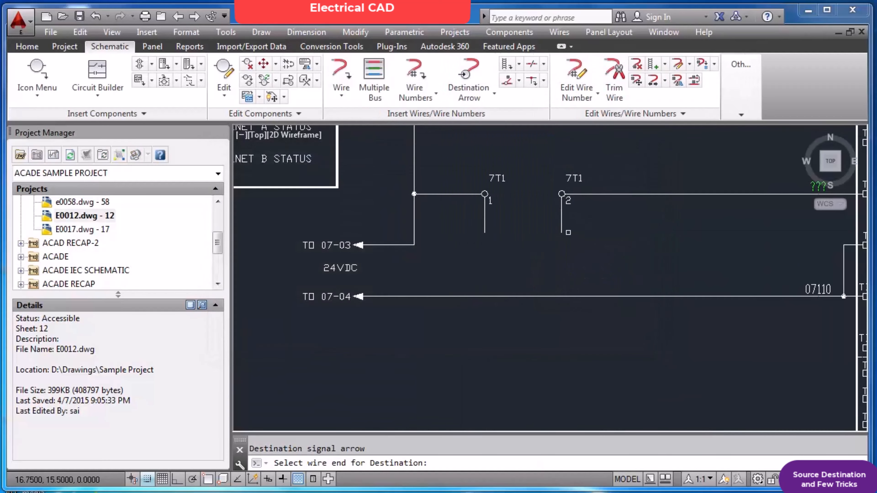
pyautogui.click(561, 232)
pyautogui.press('Escape')
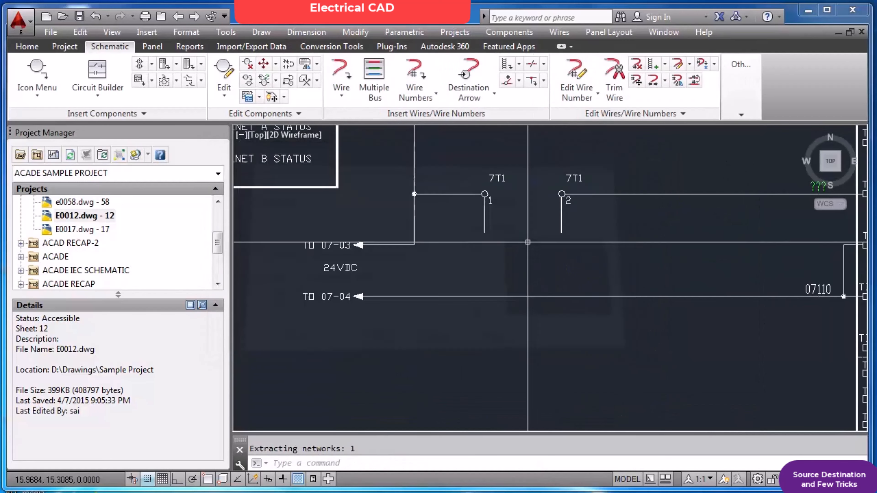
# Save drawing E0012 and go back to drawing E0007.
pyautogui.middleClick(527, 246)
pyautogui.middleClick(527, 246)
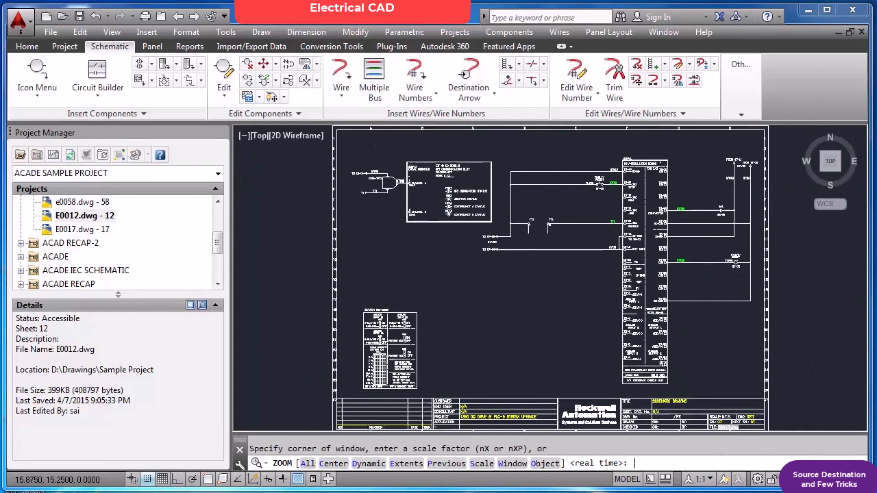
pyautogui.hotkey('ctrl', 's')
pyautogui.moveTo(218, 249); pyautogui.dragTo(219, 227)
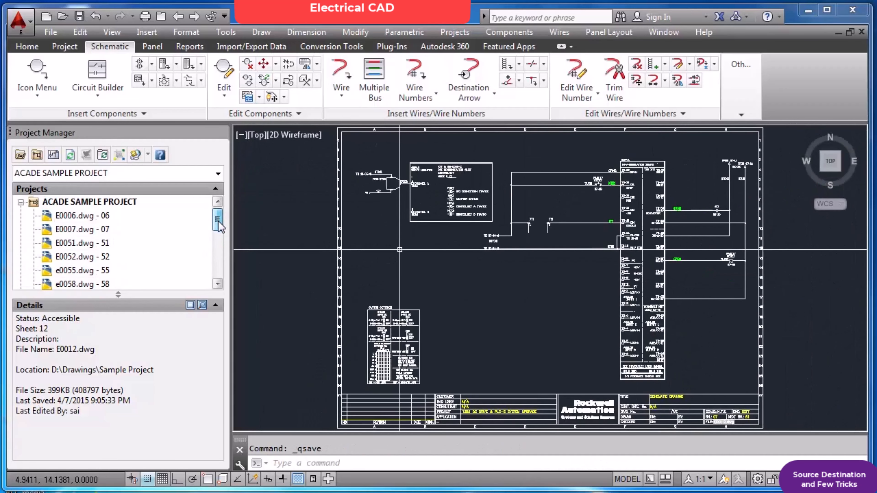
pyautogui.doubleClick(101, 229)
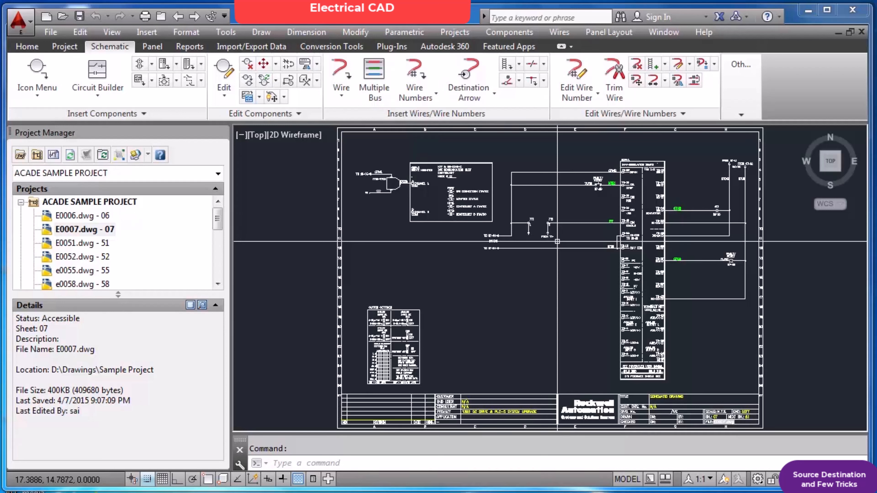
# Copy the source and destination arrows at the 7T1 terminals in E0007 with base point 0,0.
pyautogui.hotkey('ctrl', 'shift', 'c')
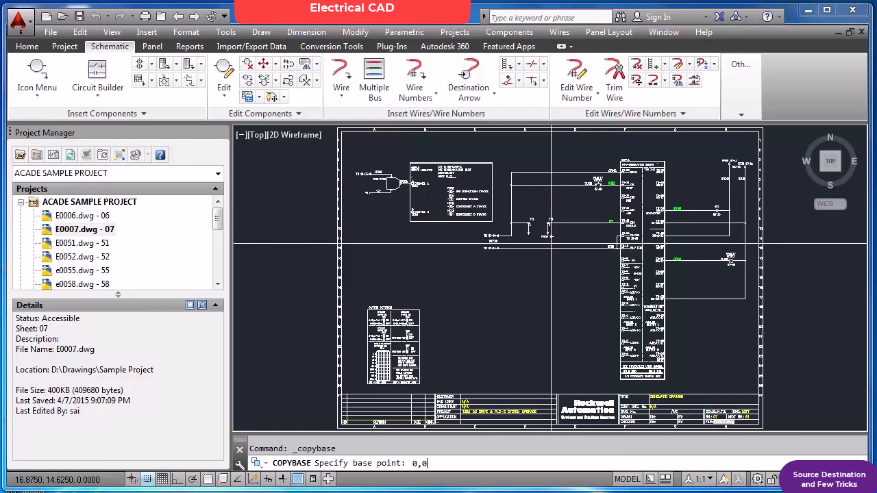
pyautogui.press('Return')
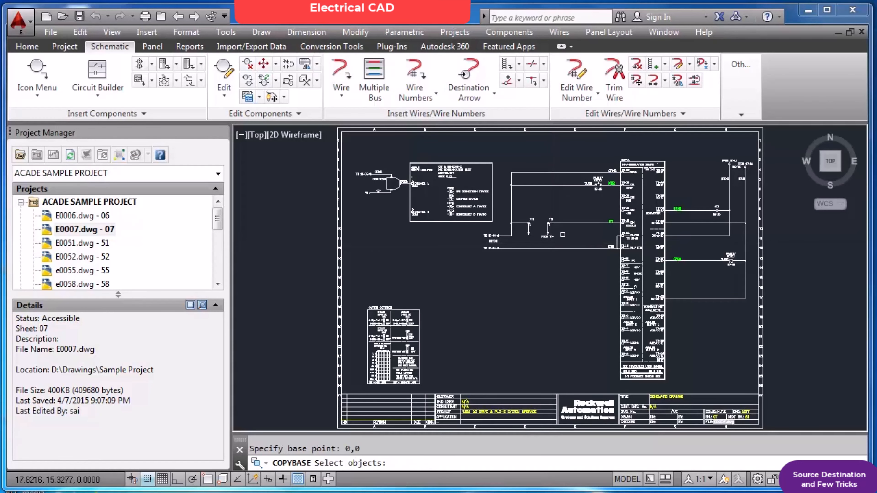
pyautogui.scroll(6, 551, 244)
pyautogui.click(424, 233)
pyautogui.click(597, 280)
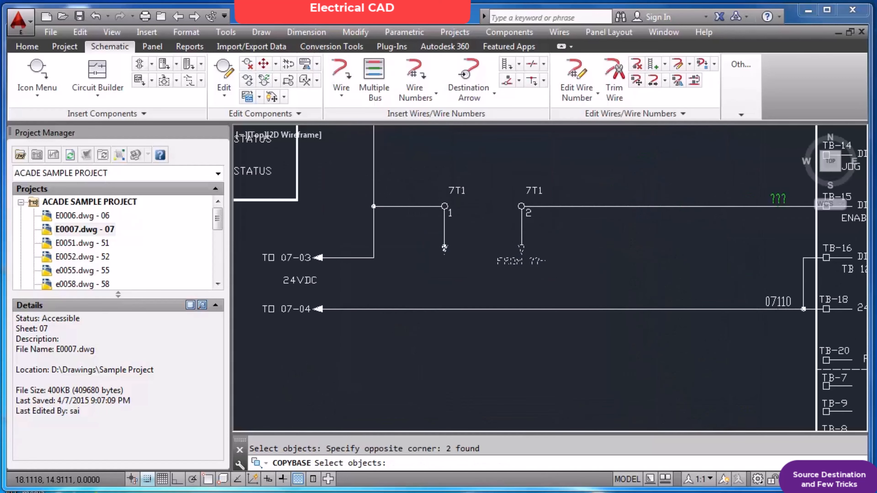
pyautogui.press('Return')
pyautogui.write('z')
pyautogui.press('Return')
pyautogui.write('E')
pyautogui.press('Return')
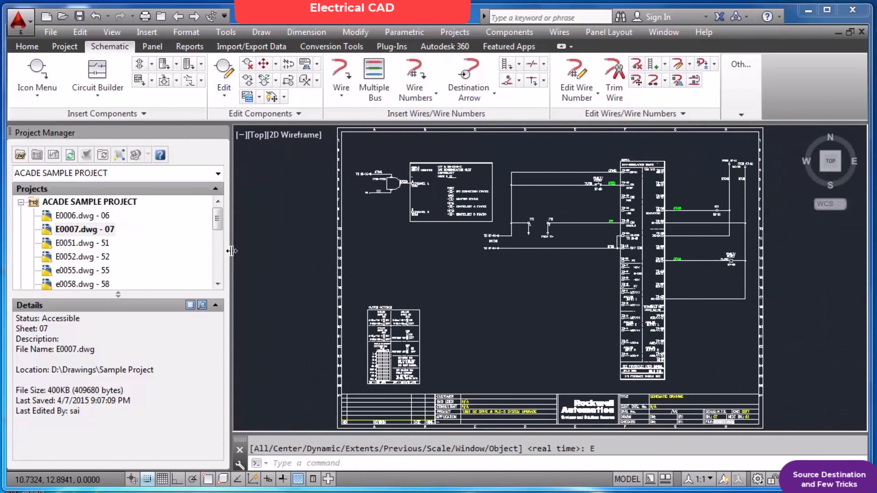
# Save E0007 and paste the copied signal arrows into drawing E0012 at insertion point 0,0.
pyautogui.hotkey('ctrl', 's')
pyautogui.scroll(-2, 221, 256)
pyautogui.scroll(-1, 221, 255)
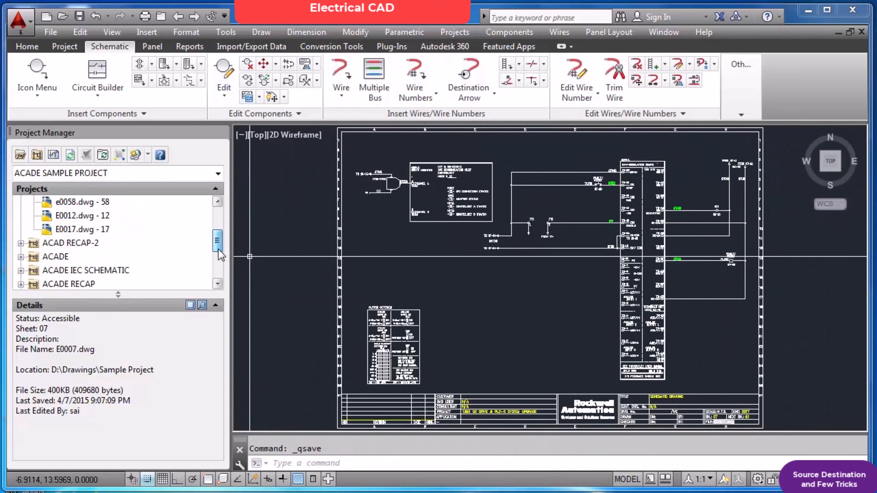
pyautogui.doubleClick(99, 216)
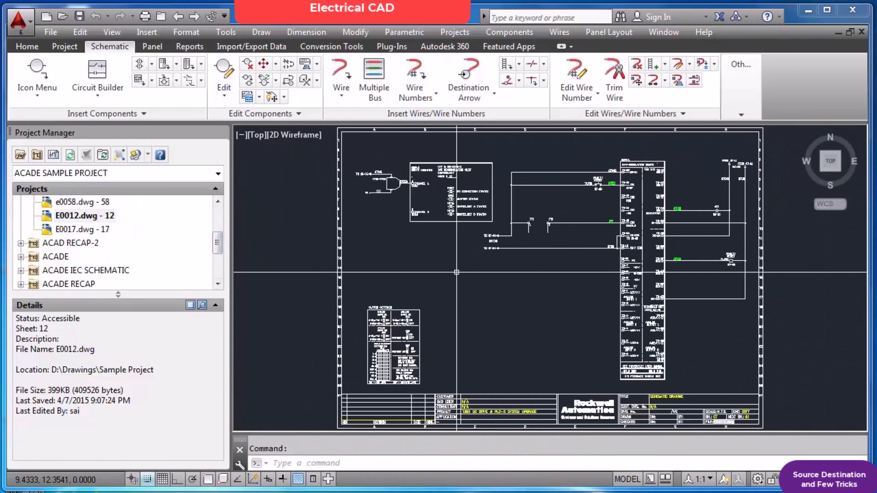
pyautogui.hotkey('ctrl', 'v')
pyautogui.write('0,0')
pyautogui.press('Return')
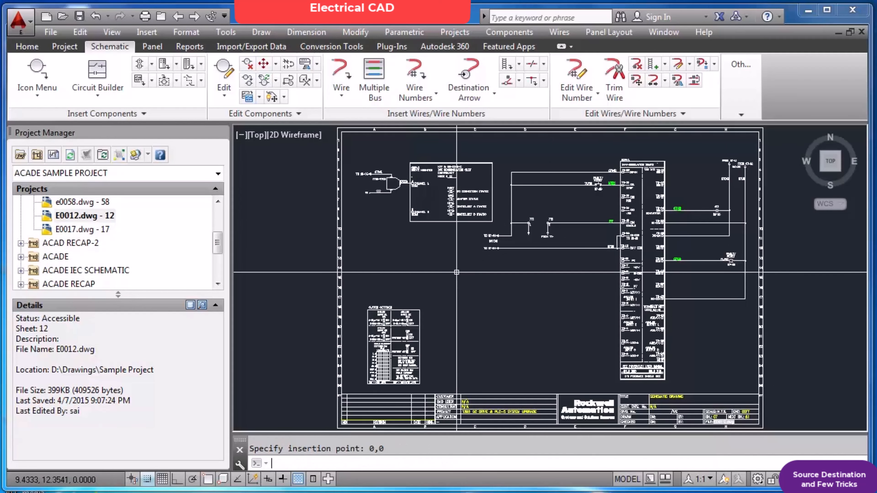
# Set the signal codes of the 7T1 arrows in E0012 to 12DI1 for the source and 12DI2 for the destination.
pyautogui.scroll(4, 565, 232)
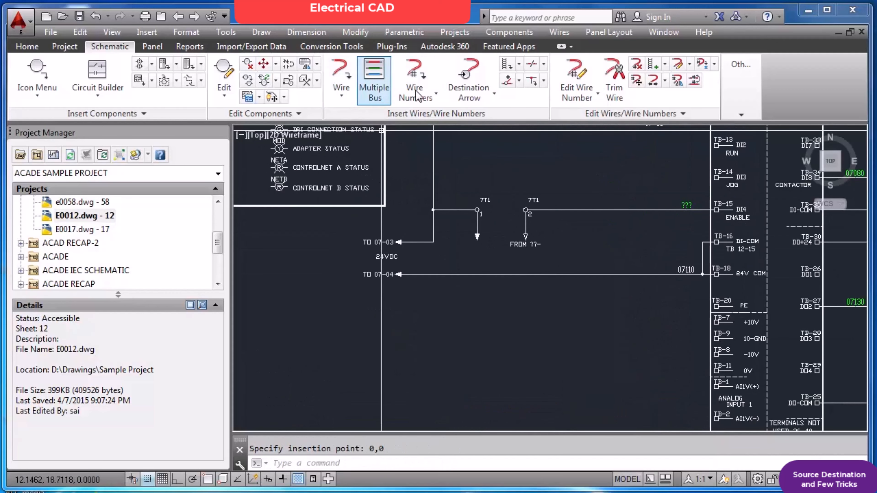
pyautogui.click(223, 78)
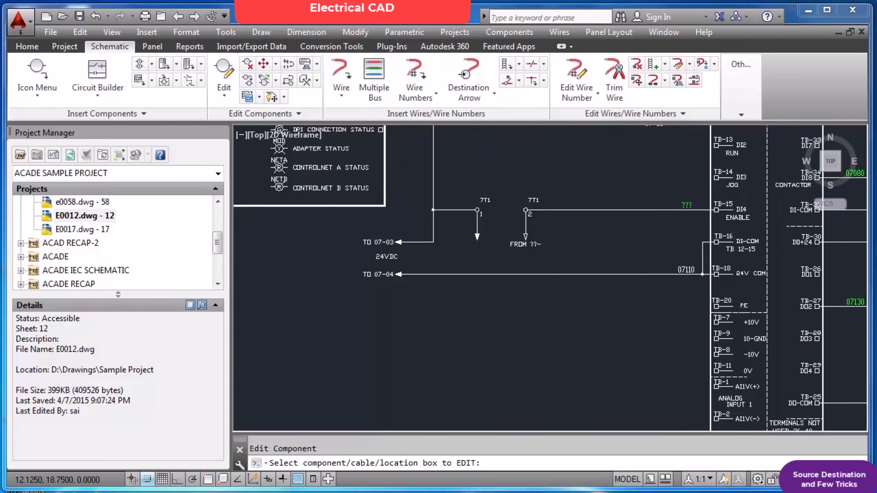
pyautogui.click(477, 237)
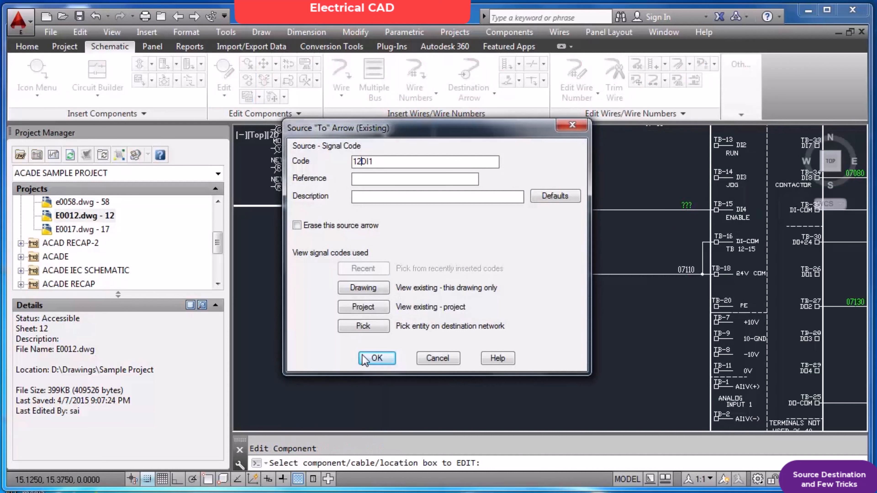
pyautogui.click(376, 359)
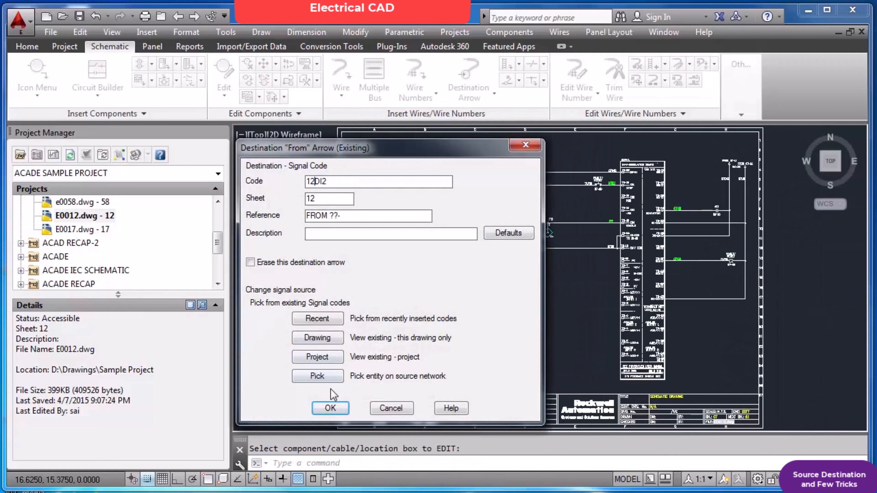
pyautogui.click(330, 408)
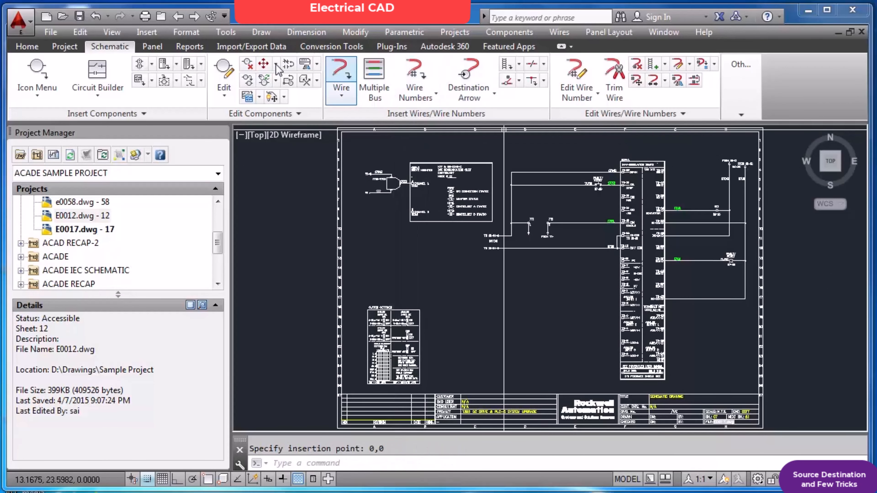
# Renumber the signal codes of the 7T1 source and destination arrows in E0017 for sheet 17, setting the destination code to 17DI2.
pyautogui.click(224, 74)
pyautogui.scroll(4, 562, 197)
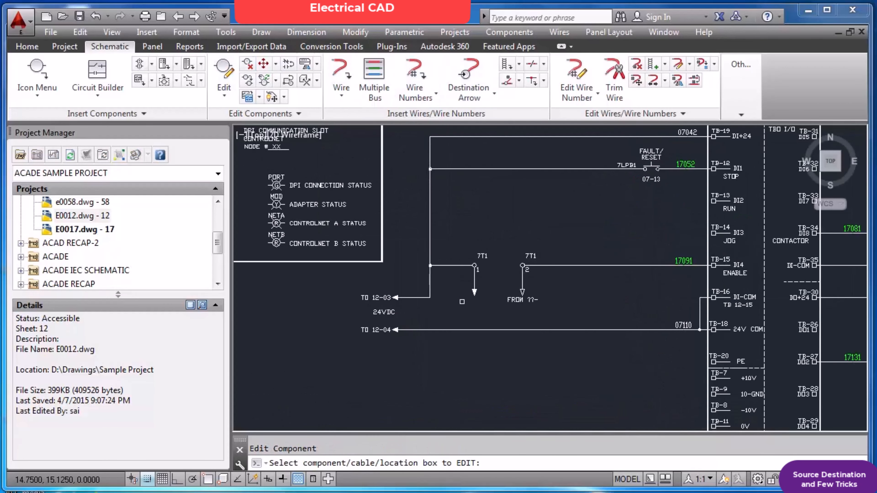
pyautogui.click(474, 293)
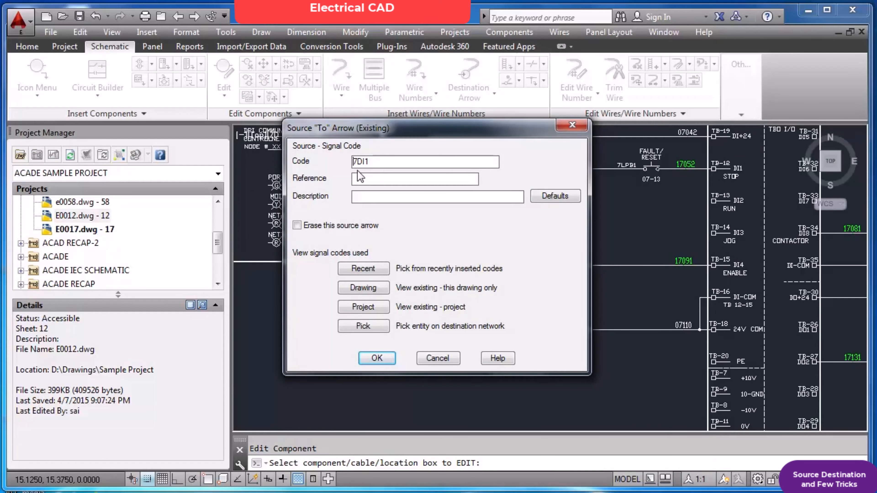
pyautogui.click(392, 358)
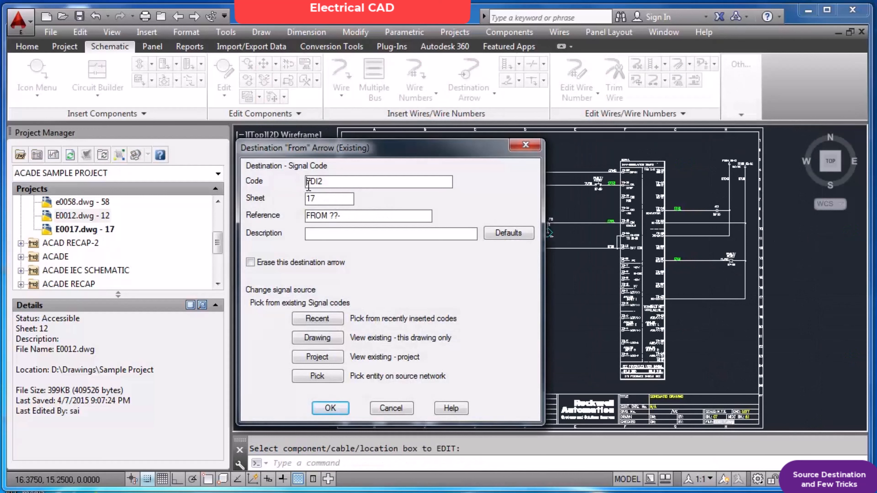
pyautogui.write('17')
pyautogui.click(330, 408)
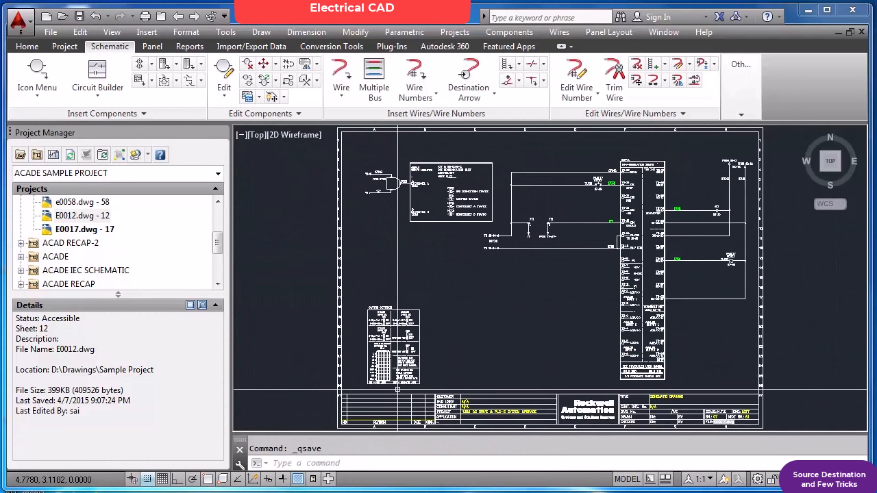
# Open drawing E0052 and check the signal code of the source arrow at 52T1 terminal 16.
pyautogui.moveTo(220, 251); pyautogui.dragTo(225, 232)
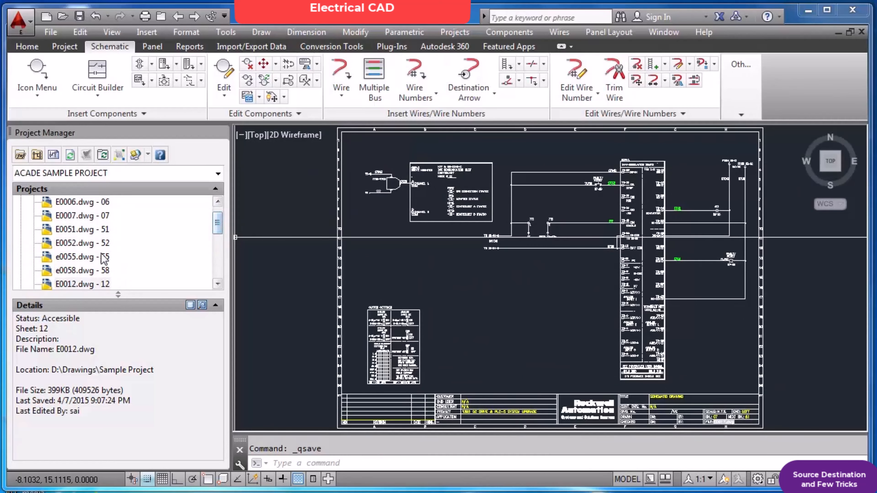
pyautogui.doubleClick(83, 243)
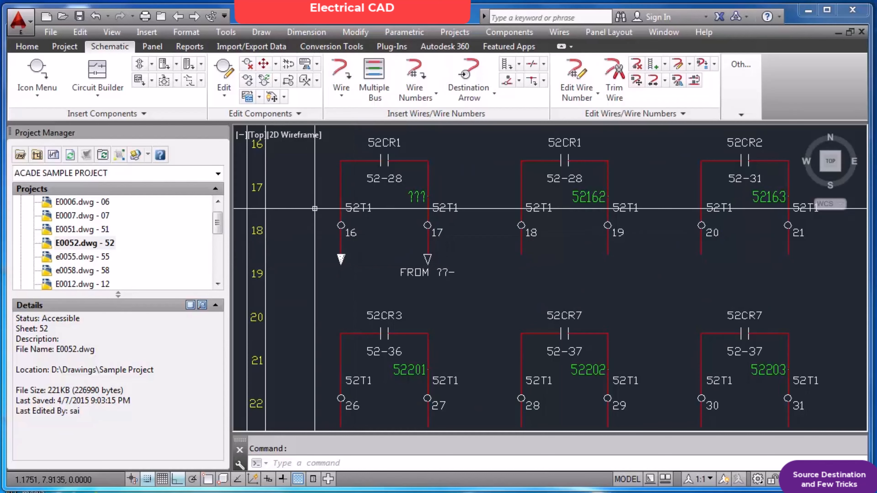
pyautogui.click(225, 74)
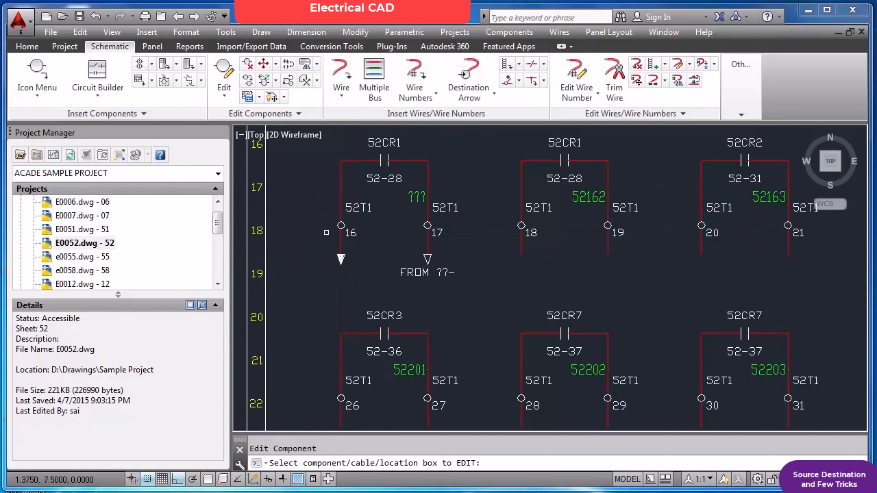
pyautogui.click(341, 259)
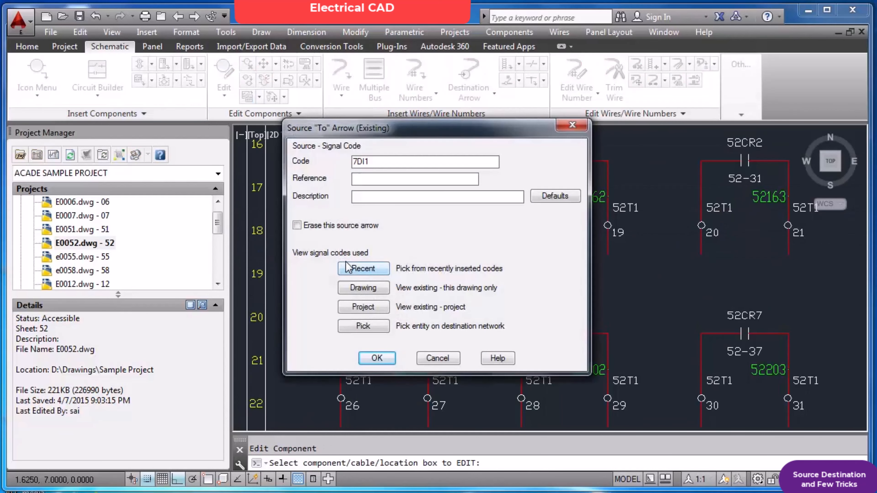
pyautogui.press('Escape')
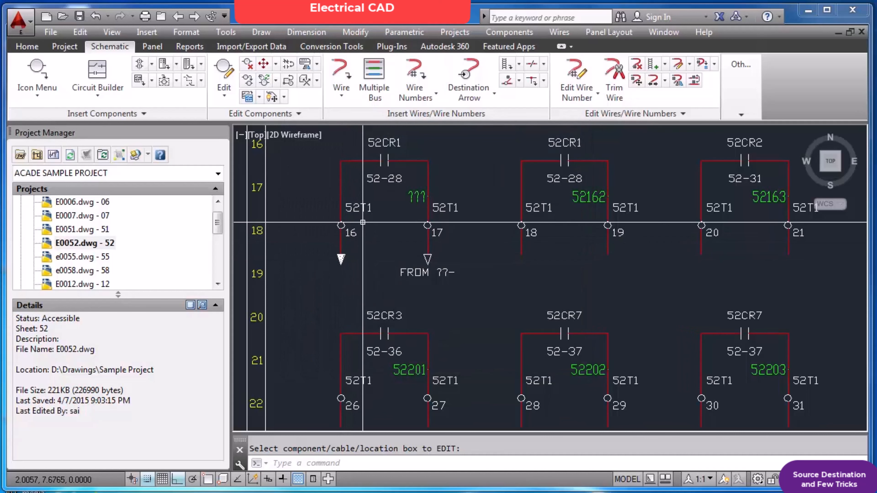
# Copy the source arrow from 52T1 terminal 16 to terminals 18 and 20, with code 12DI1 at 18 and the sheet 17 code at 20.
pyautogui.press('Return')
pyautogui.click(333, 261)
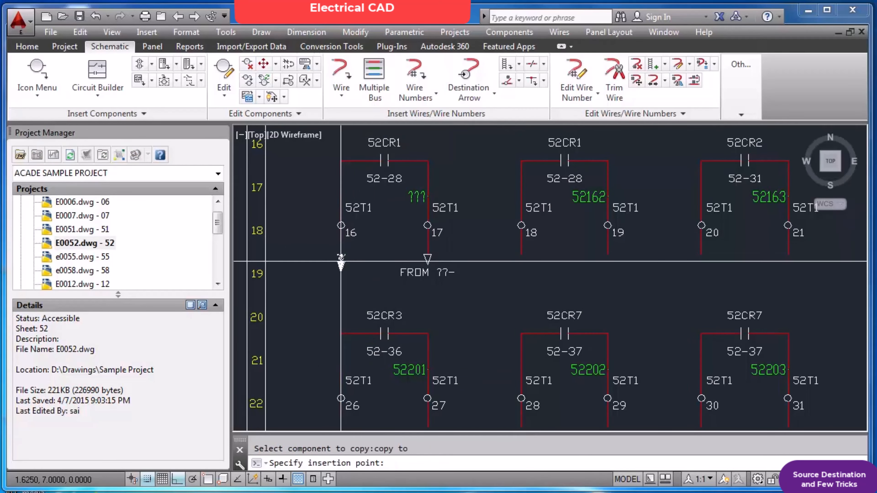
pyautogui.click(521, 259)
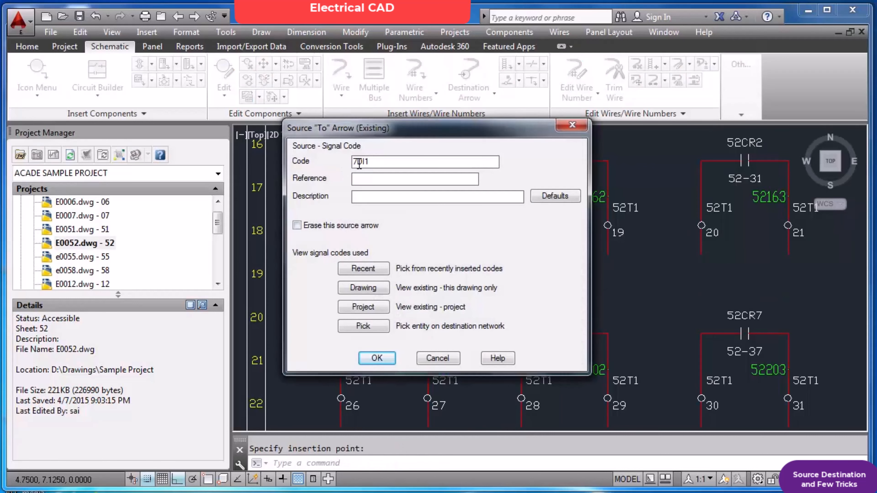
pyautogui.click(377, 358)
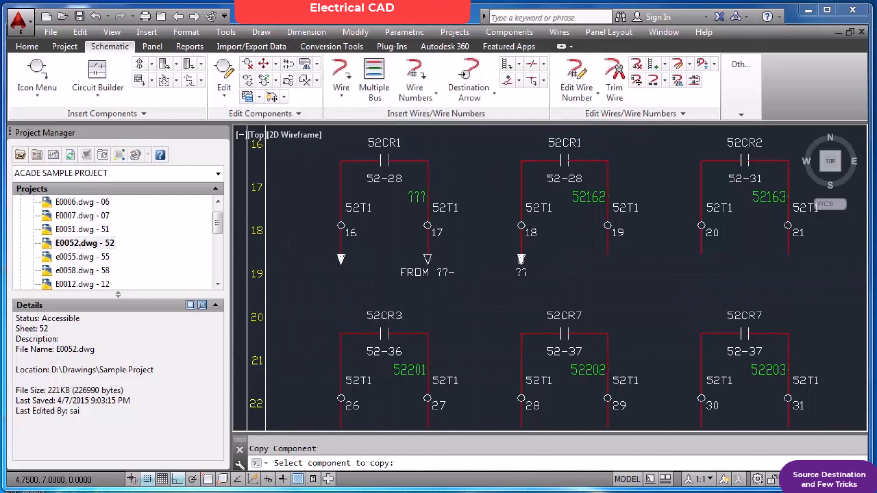
pyautogui.click(341, 259)
pyautogui.click(701, 259)
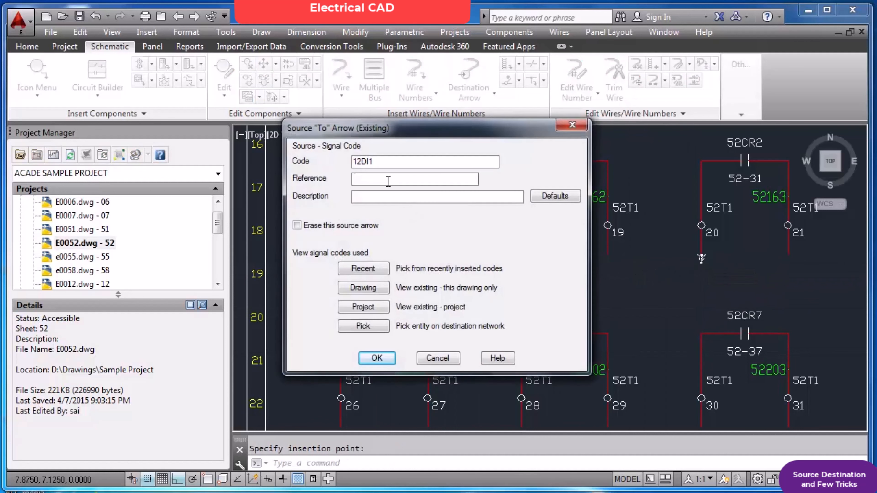
pyautogui.write('1')
pyautogui.click(377, 359)
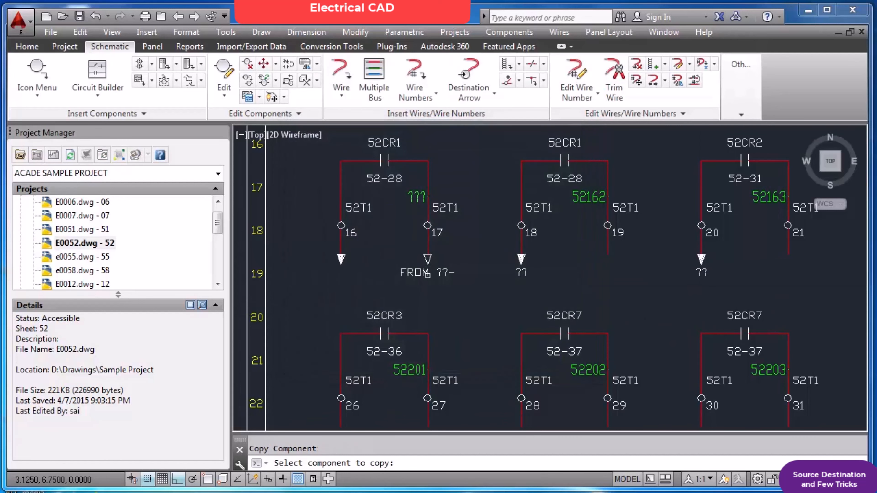
# Copy the destination arrow from 52T1 terminal 17 to terminals 19 and 21 with signal codes 12DI2 and 17DI2.
pyautogui.click(428, 274)
pyautogui.click(608, 258)
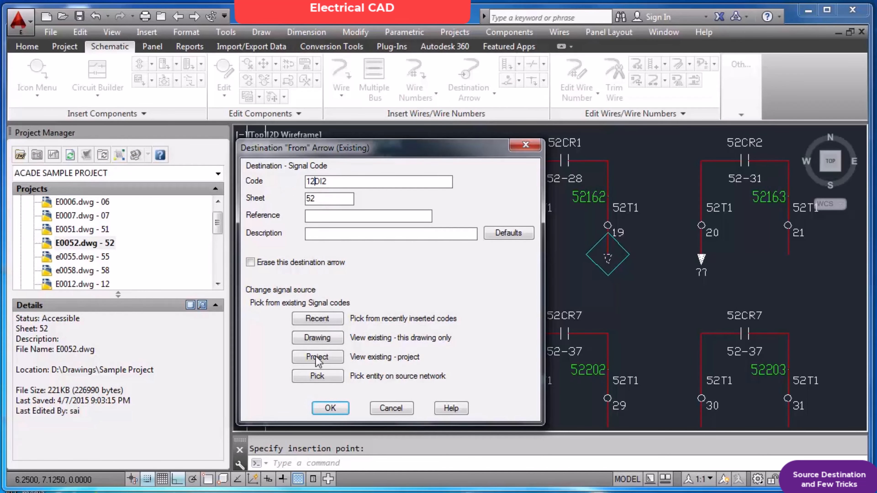
pyautogui.click(344, 410)
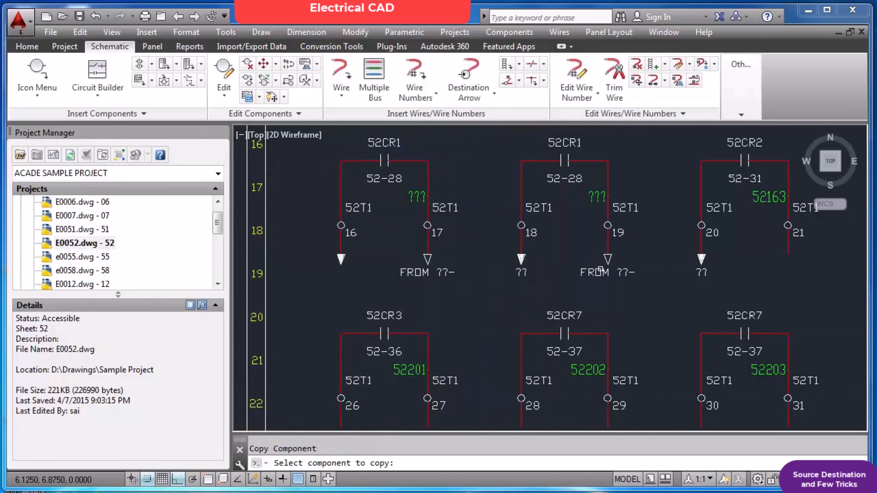
pyautogui.click(608, 260)
pyautogui.click(787, 259)
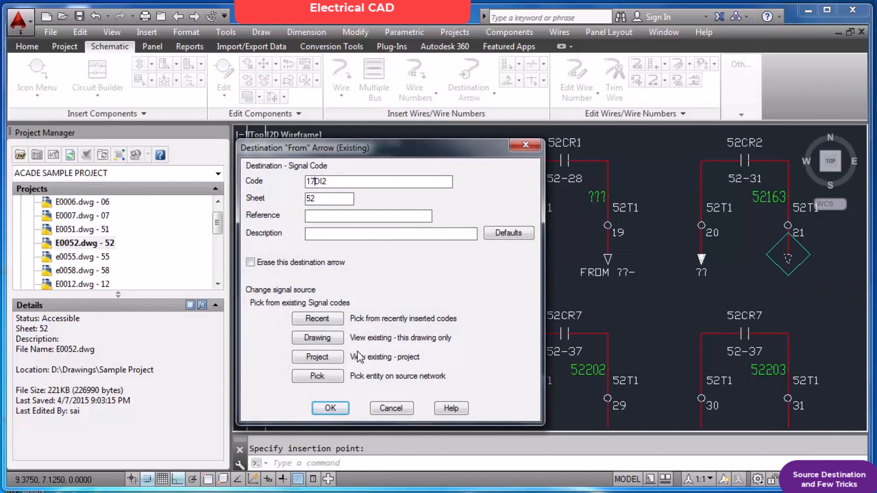
pyautogui.click(330, 409)
# Retag all wires drawing-wide in E0052 with line-reference numbers and signal cross-referencing, and save the drawing at full extents.
pyautogui.scroll(-2, 369, 282)
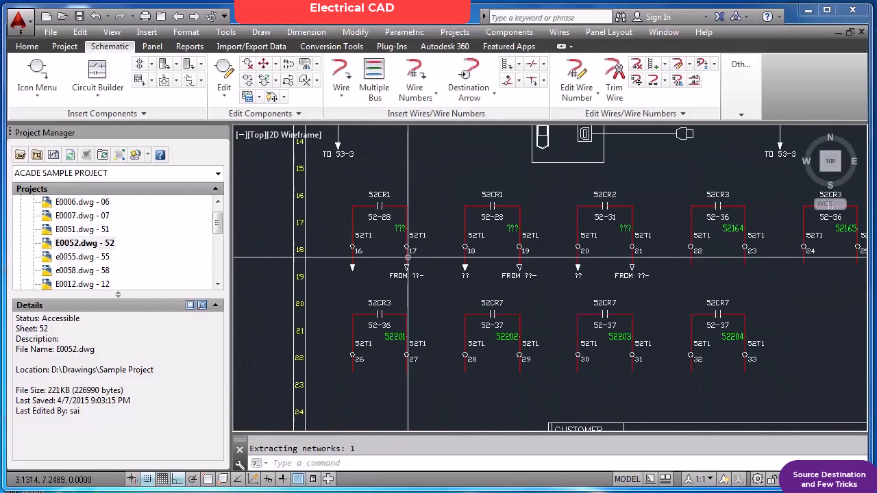
pyautogui.click(426, 78)
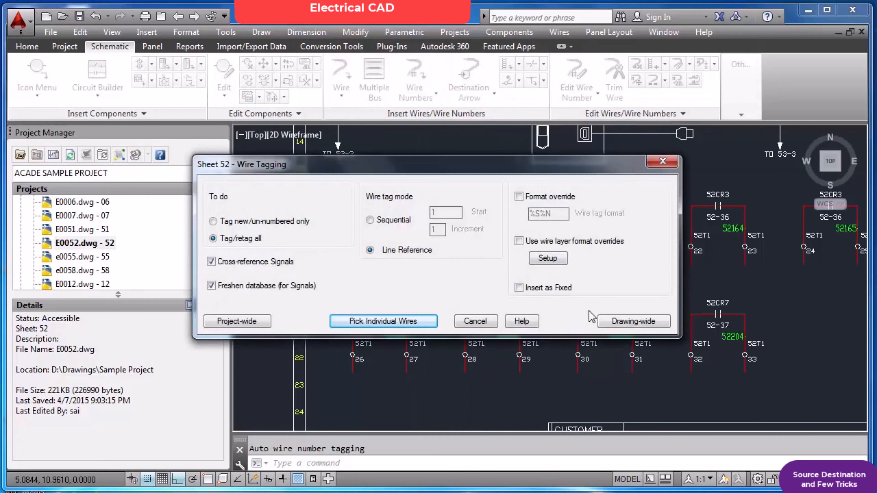
pyautogui.click(637, 319)
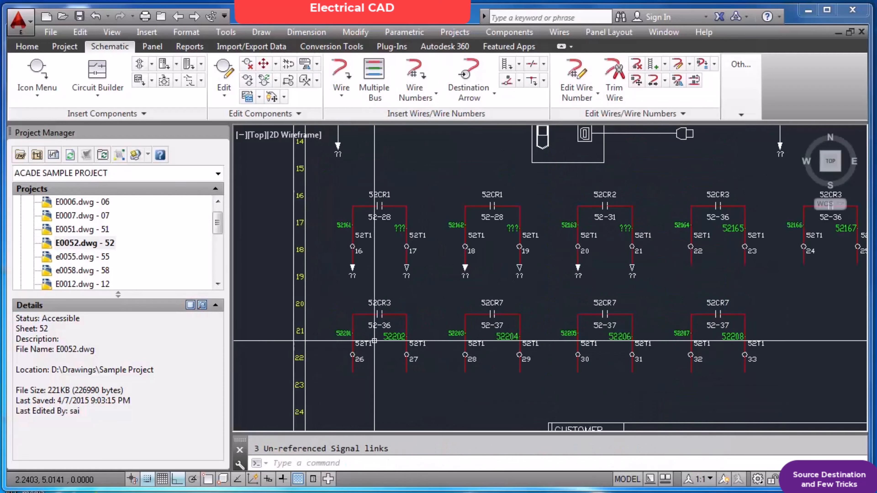
pyautogui.middleClick(265, 205)
pyautogui.middleClick(264, 205)
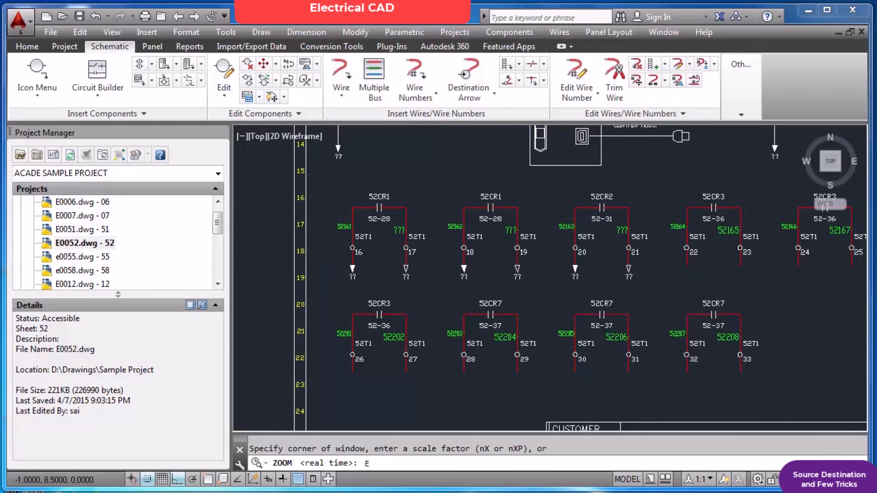
pyautogui.hotkey('ctrl', 's')
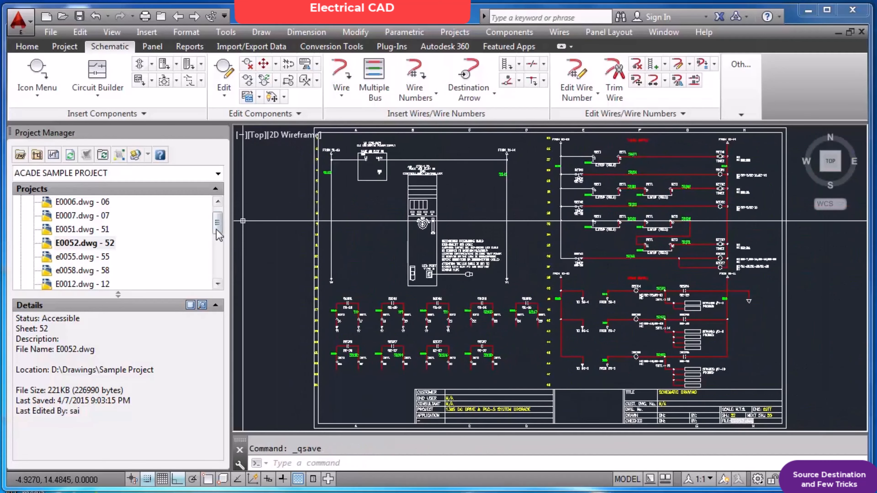
# Open drawing E0007 and retag all its wires drawing-wide with line-reference numbers and signal cross-referencing.
pyautogui.doubleClick(100, 217)
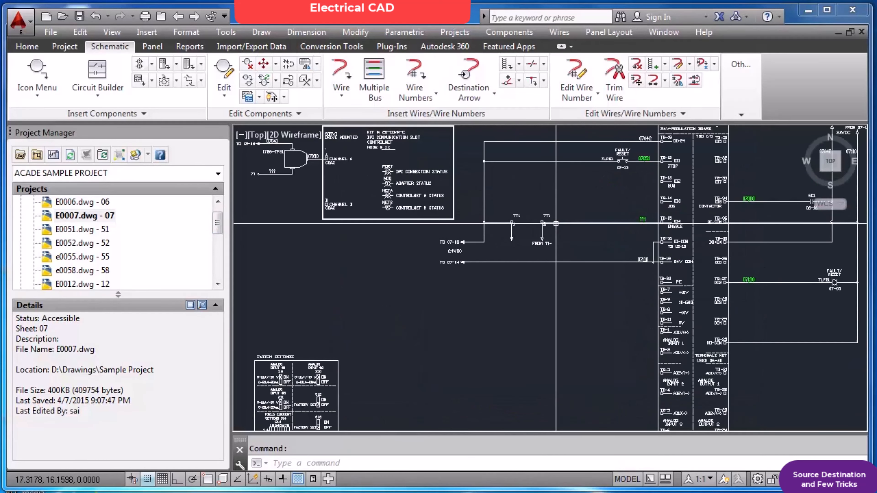
pyautogui.click(414, 75)
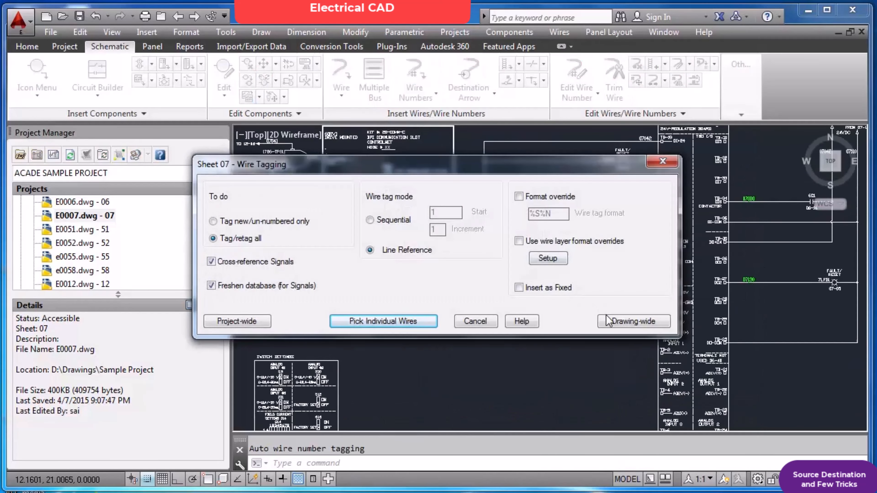
pyautogui.click(608, 320)
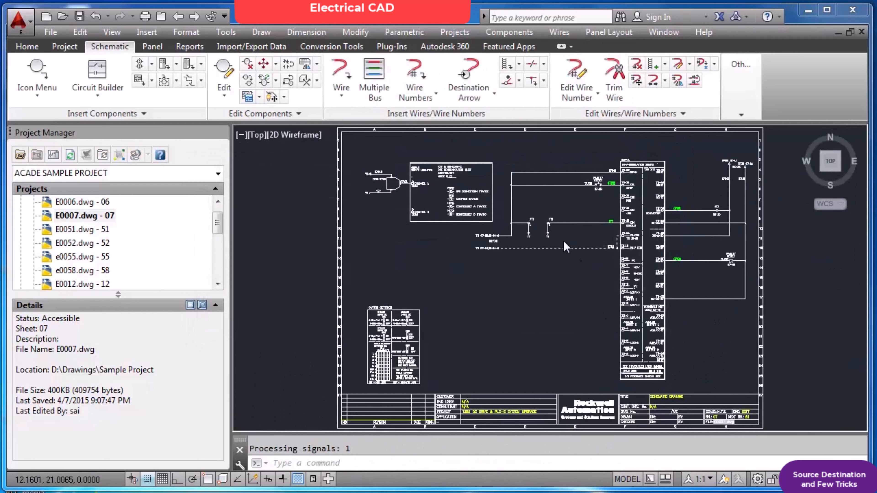
# Check the signal codes of the source and destination arrows at the 7T1 terminals in E0007.
pyautogui.click(224, 74)
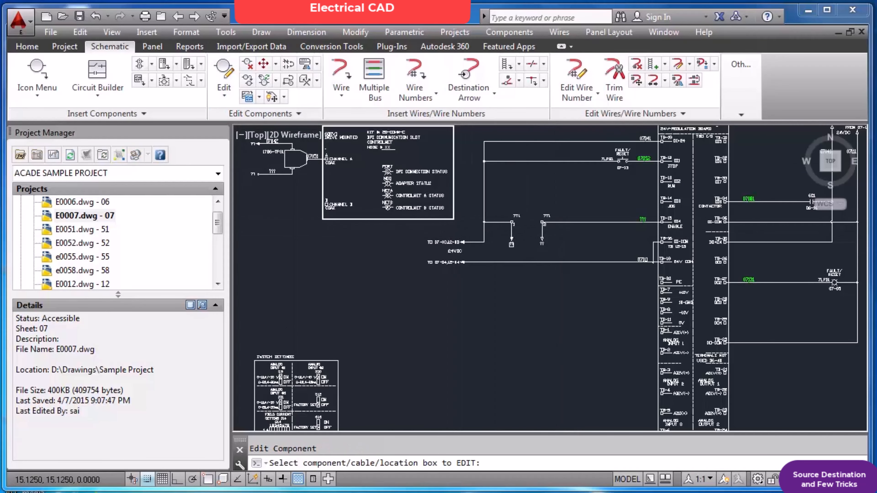
pyautogui.scroll(-1, 514, 242)
pyautogui.click(513, 241)
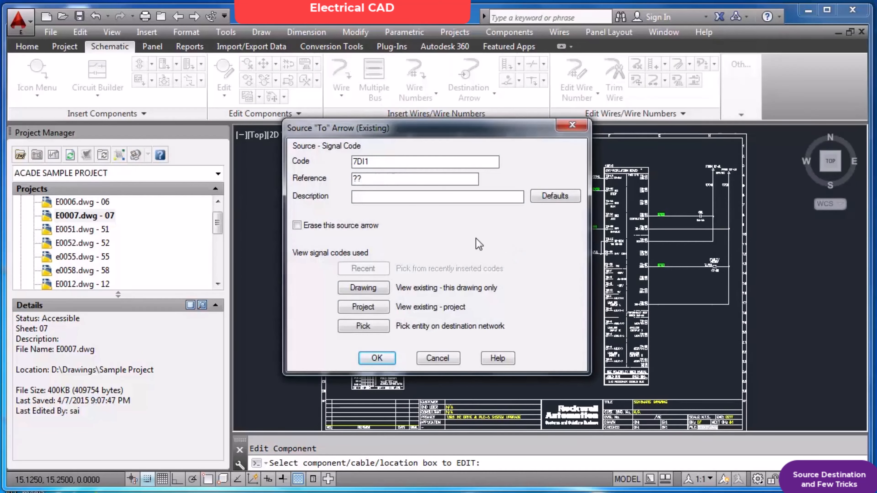
pyautogui.press('Escape')
pyautogui.press('Return')
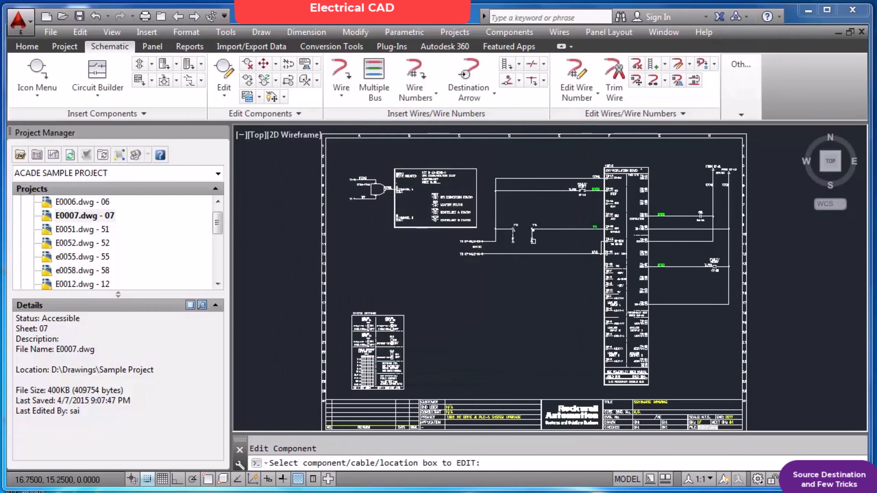
pyautogui.click(533, 242)
pyautogui.press('Return')
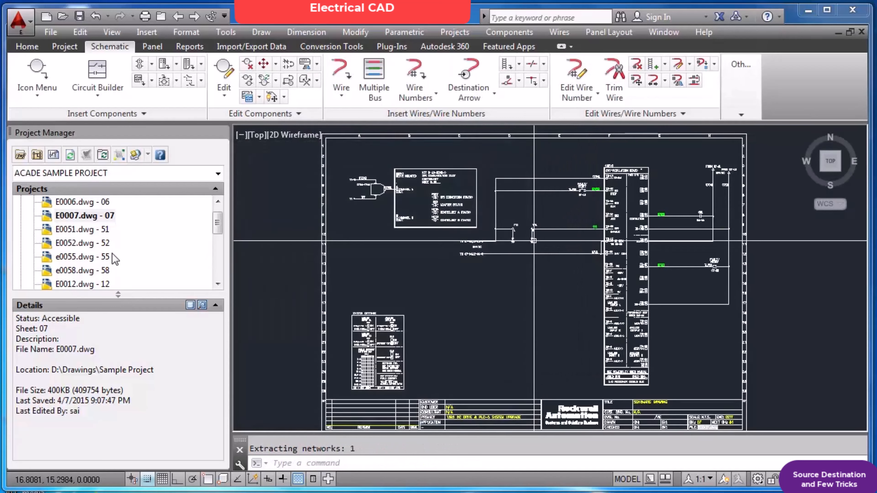
# Save E0007, return to E0052 and swap the 7DI signal codes of the source and destination arrows at 52T1 terminals 16 and 17.
pyautogui.click(110, 248)
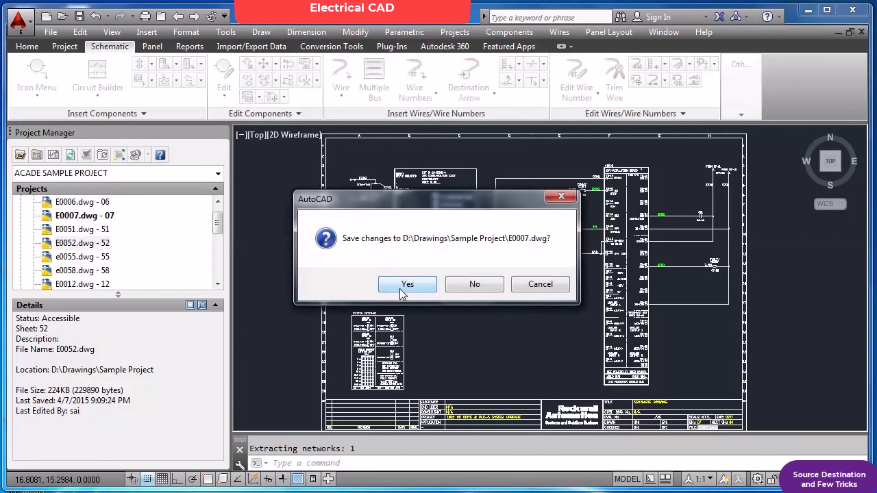
pyautogui.click(407, 284)
pyautogui.click(224, 74)
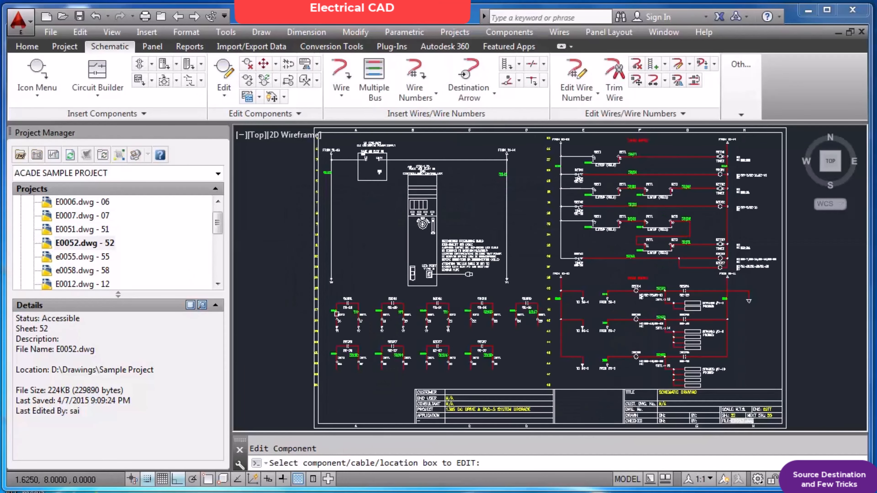
pyautogui.scroll(5, 336, 314)
pyautogui.click(332, 372)
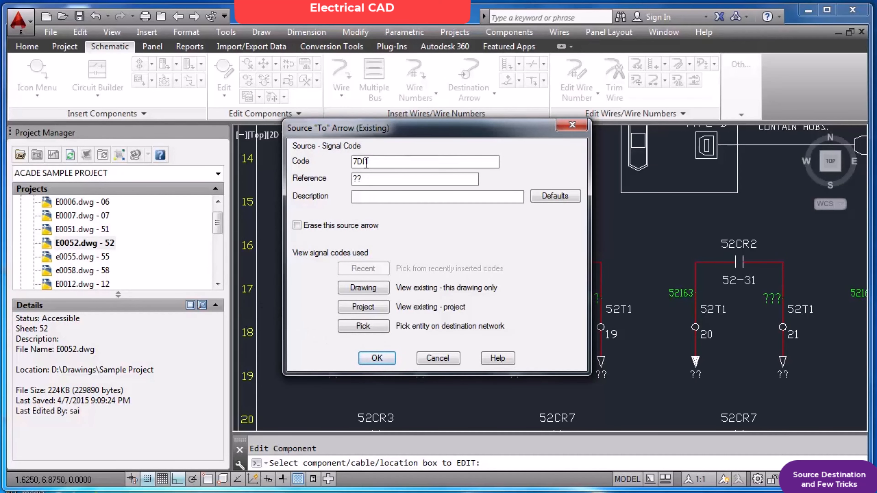
pyautogui.click(387, 361)
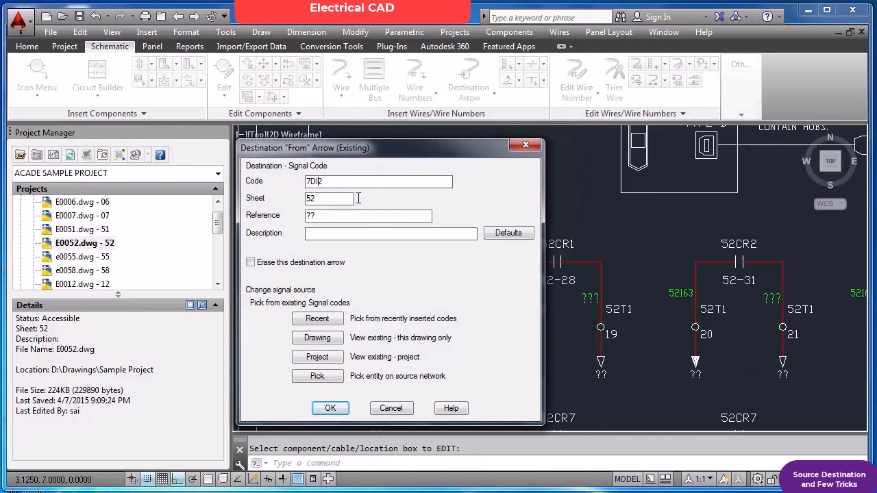
pyautogui.click(329, 408)
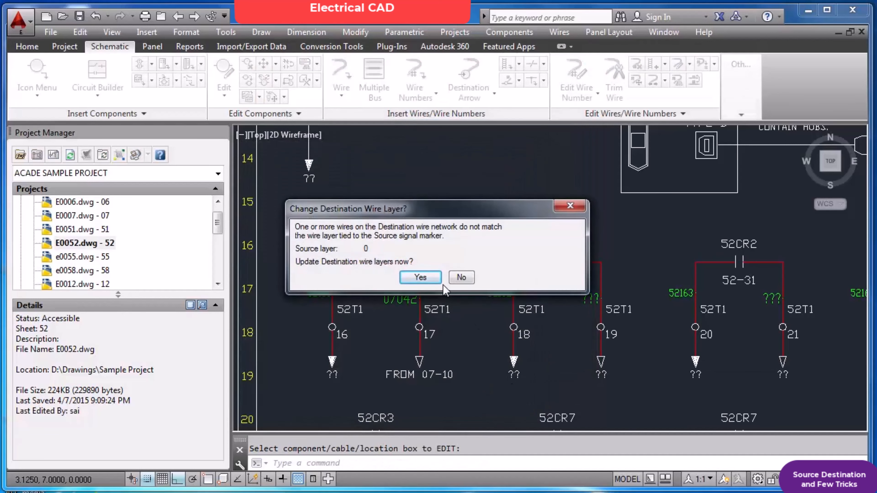
pyautogui.press('Return')
# Set the signal code of the source arrow at 52T1 terminal 18 to 12DI2 and the destination arrow at terminal 19 to 12DI1.
pyautogui.click(514, 359)
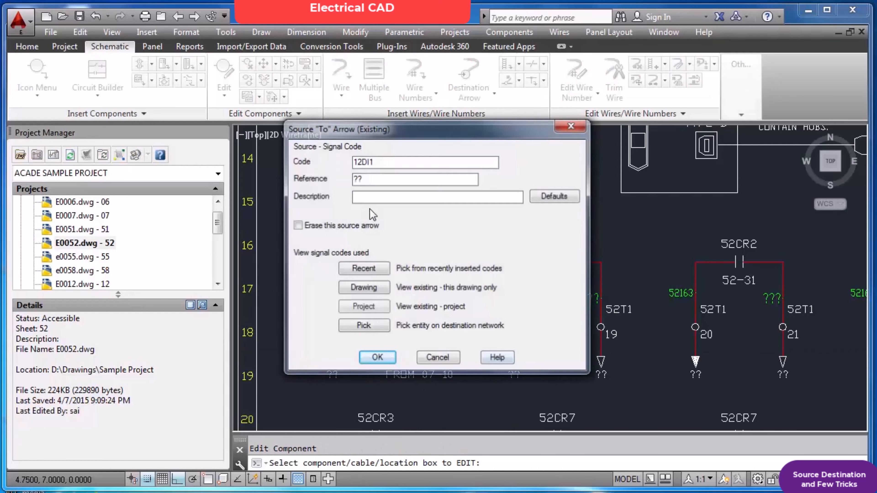
pyautogui.click(377, 359)
pyautogui.click(600, 369)
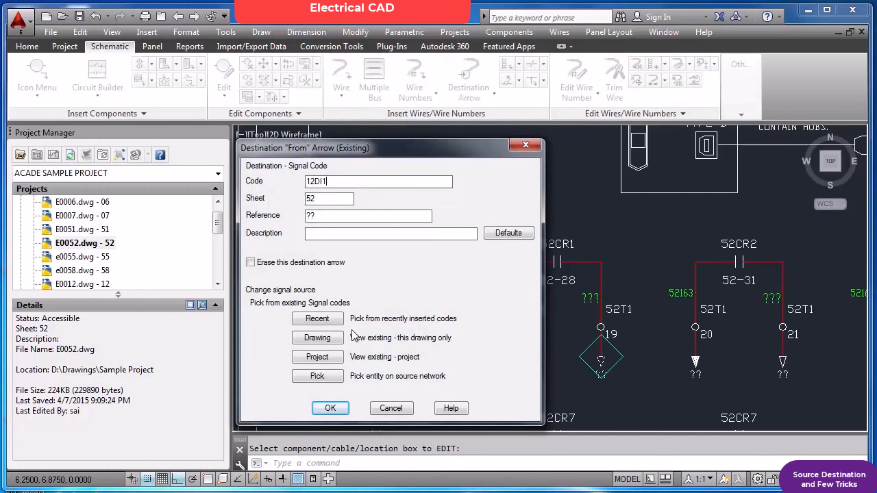
pyautogui.click(330, 408)
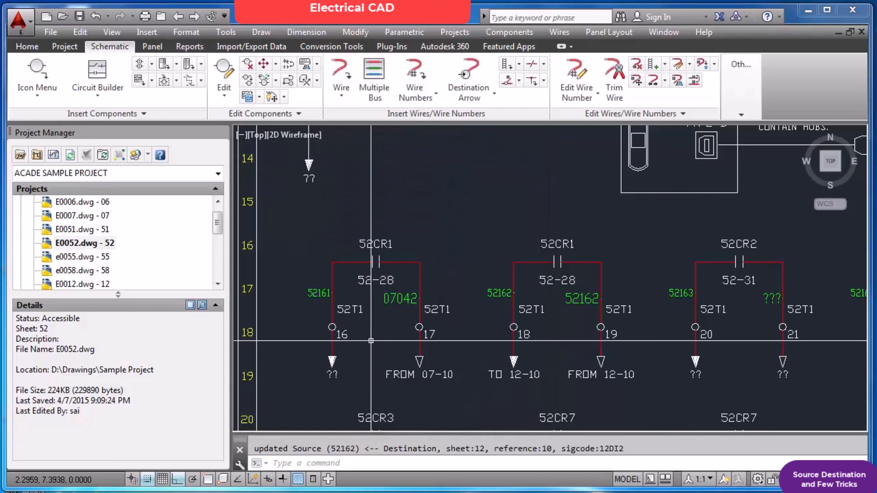
# Set the signal code of the source arrow at 52T1 terminal 20 to 17DI2 and the destination arrow at terminal 21 to 17DI1.
pyautogui.scroll(2, 582, 374)
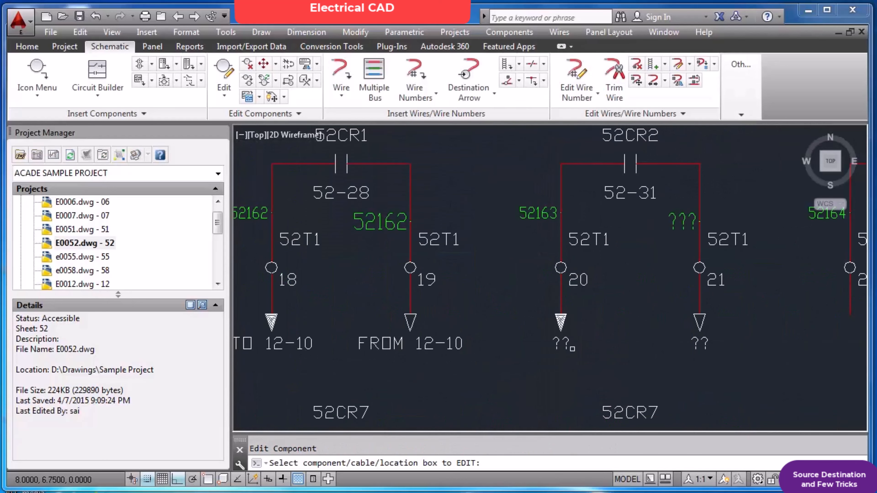
pyautogui.click(561, 322)
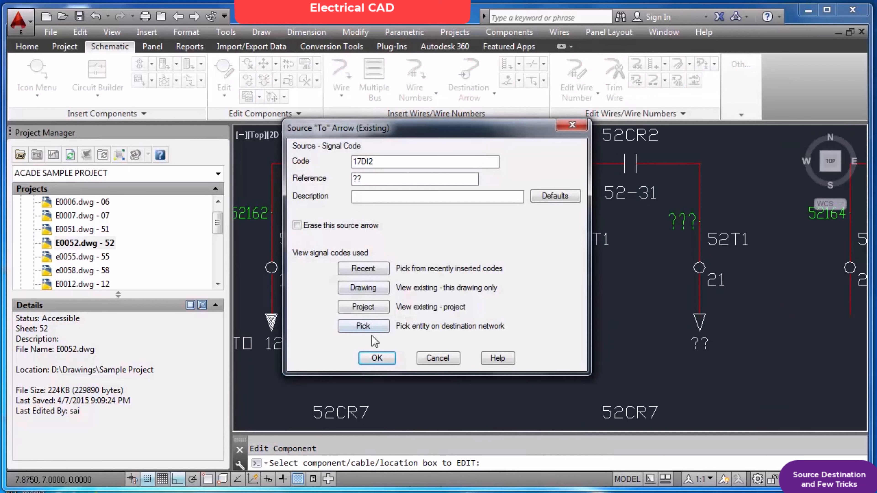
pyautogui.click(376, 358)
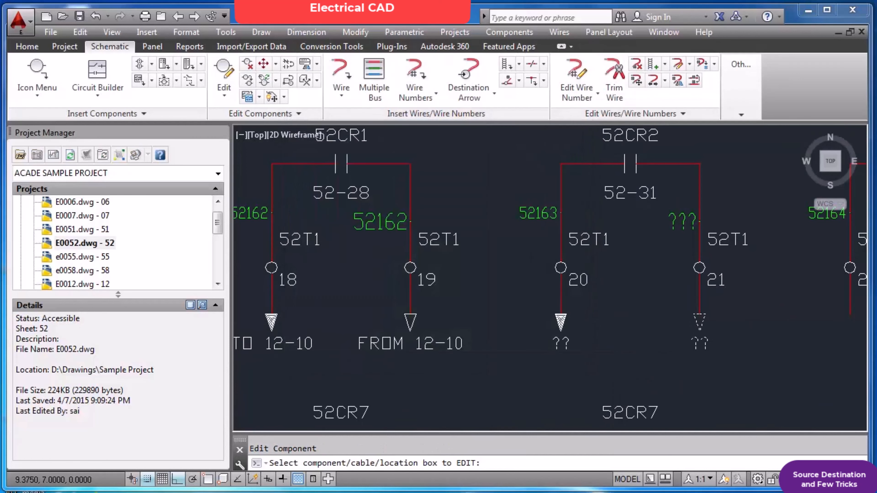
pyautogui.click(699, 322)
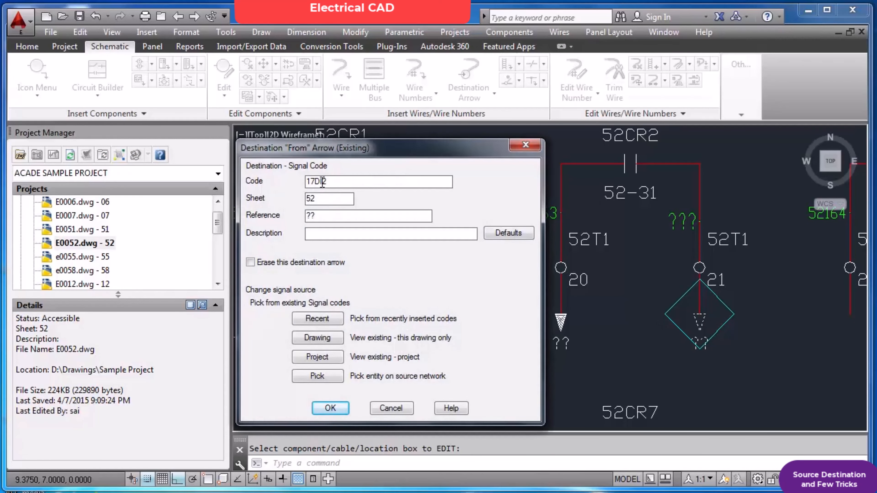
pyautogui.click(330, 408)
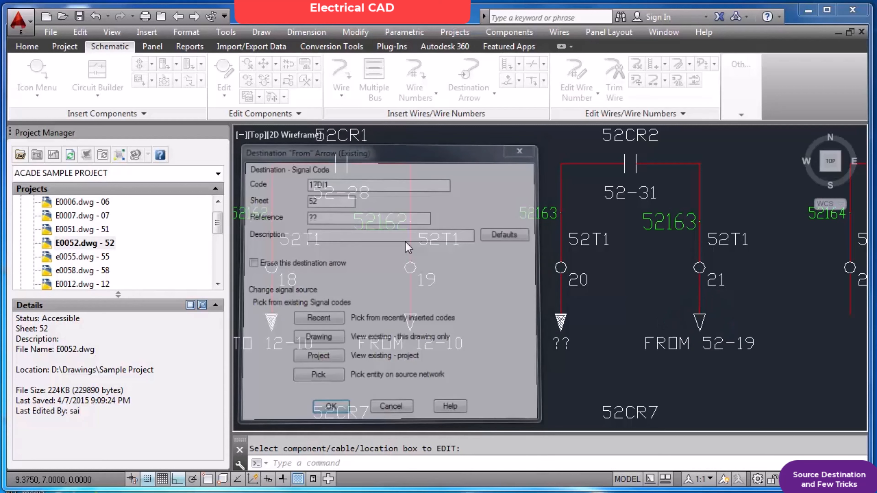
# Retag all wires in E0052 drawing-wide with line-reference numbers and signal cross-referencing, and save the drawing.
pyautogui.click(414, 74)
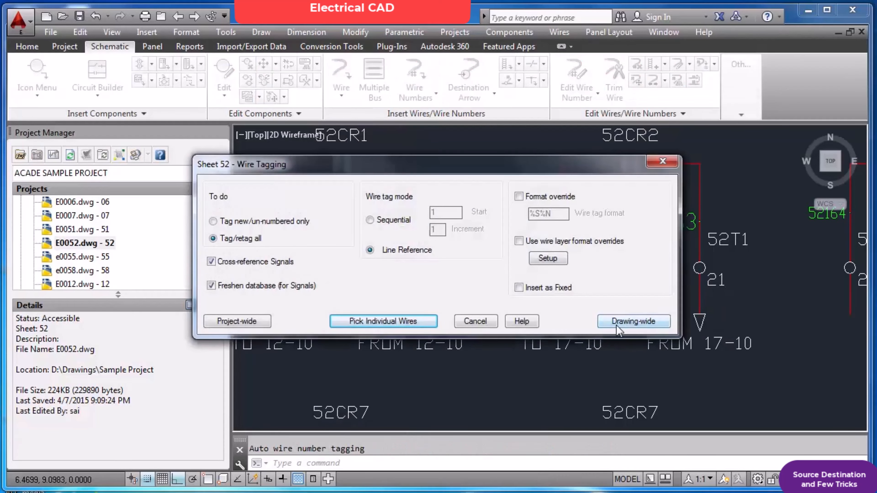
pyautogui.click(618, 316)
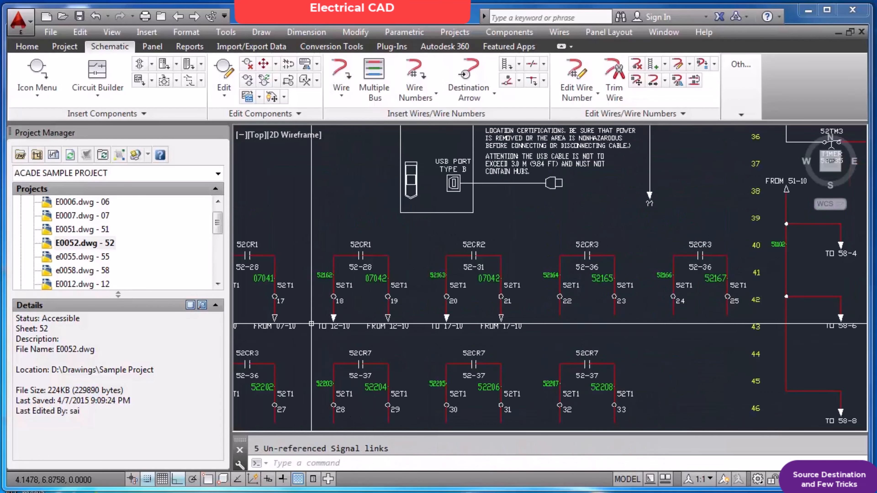
pyautogui.scroll(-2, 311, 323)
pyautogui.scroll(3, 276, 329)
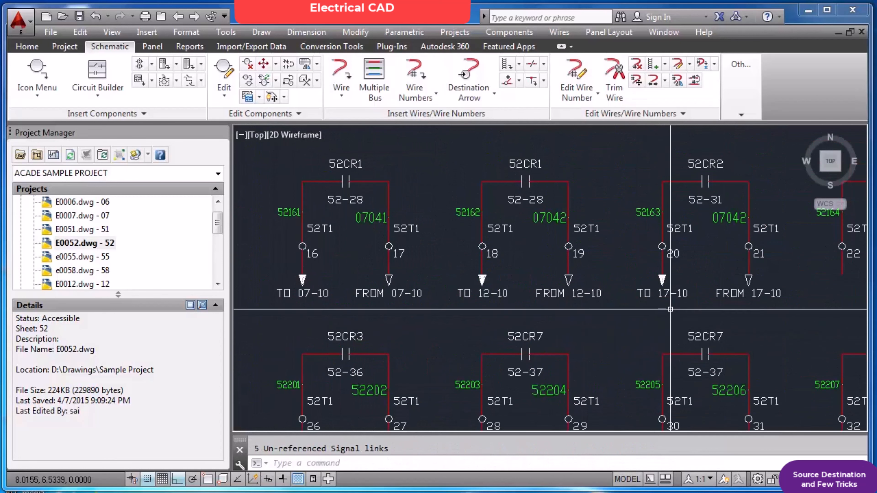
pyautogui.write('z')
pyautogui.press('Return')
pyautogui.write('E')
pyautogui.press('Return')
pyautogui.hotkey('ctrl', 's')
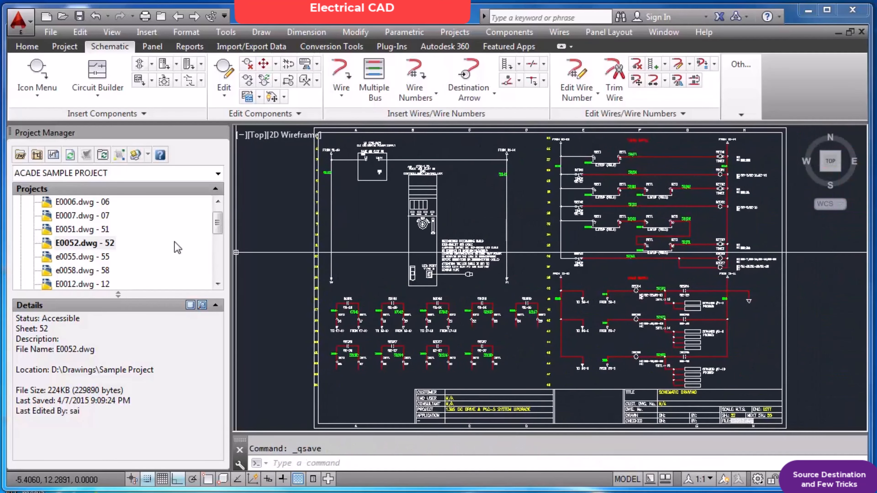
# Open E0007, retag all its wires drawing-wide with line-reference numbers and signal cross-referencing, and save the drawing.
pyautogui.doubleClick(108, 216)
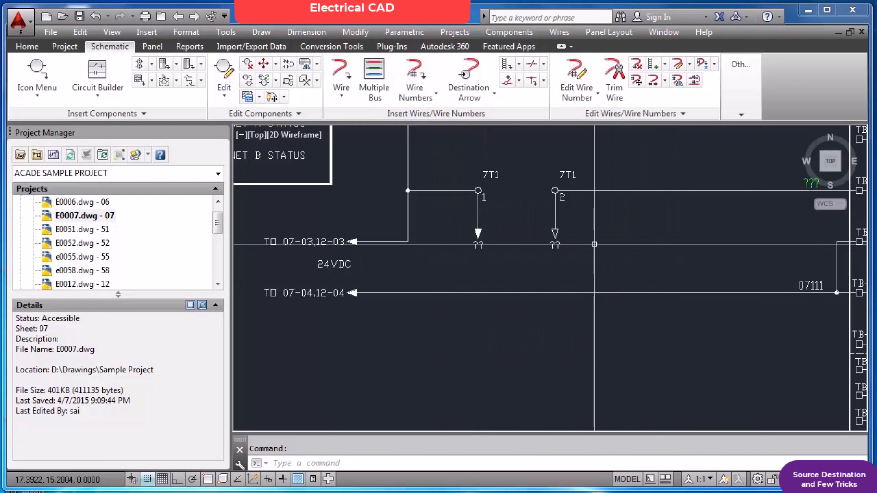
pyautogui.click(414, 74)
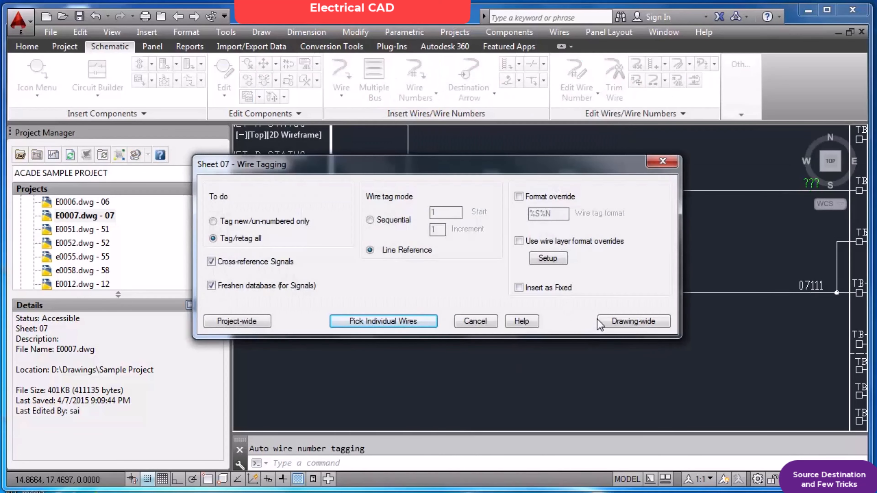
pyautogui.click(616, 319)
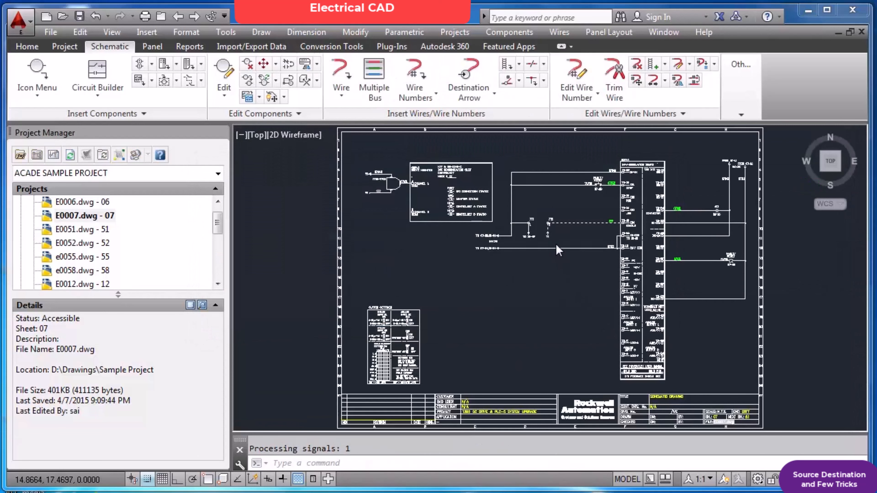
pyautogui.scroll(6, 549, 234)
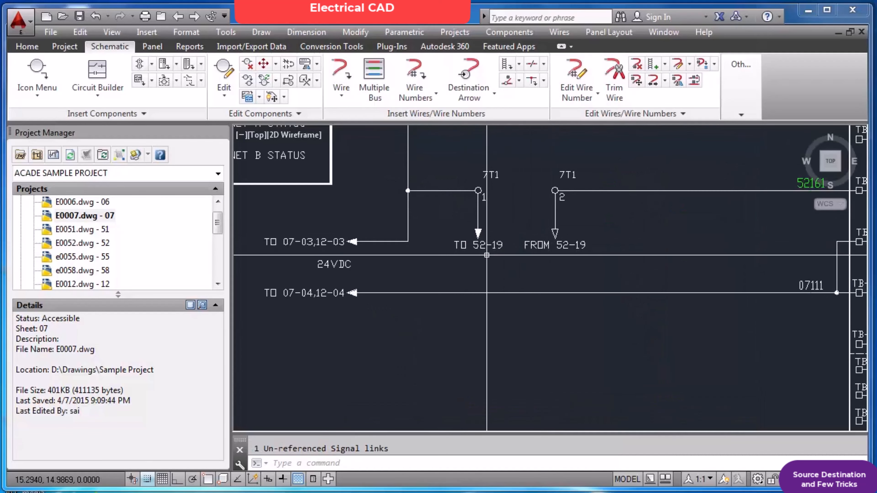
pyautogui.write('z')
pyautogui.press('Return')
pyautogui.write('e')
pyautogui.press('Return')
pyautogui.press('Return')
pyautogui.hotkey('ctrl', 's')
# Open E0012, retag all its wires drawing-wide with line-reference numbers and signal cross-referencing, and save the drawing.
pyautogui.moveTo(217, 228); pyautogui.dragTo(220, 251)
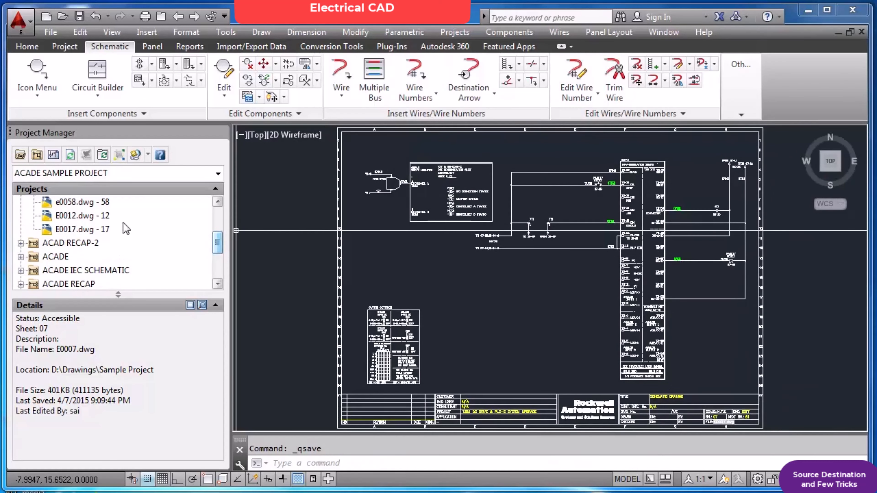
pyautogui.doubleClick(101, 215)
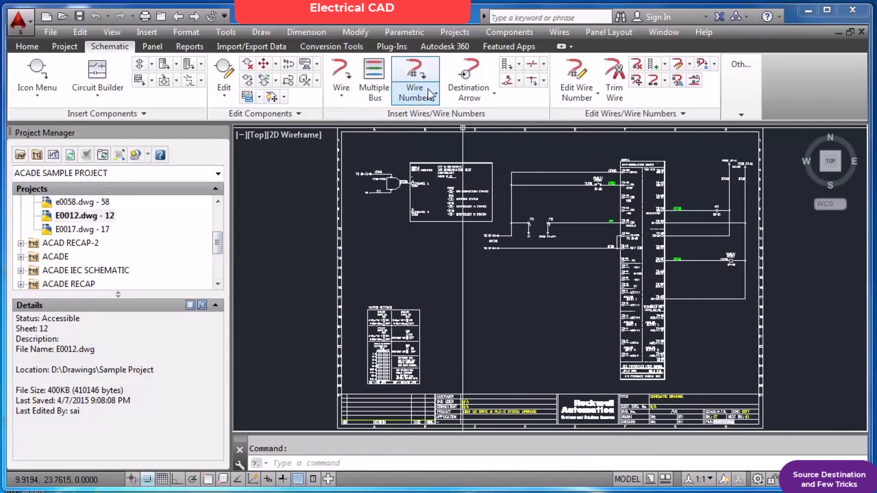
pyautogui.click(416, 80)
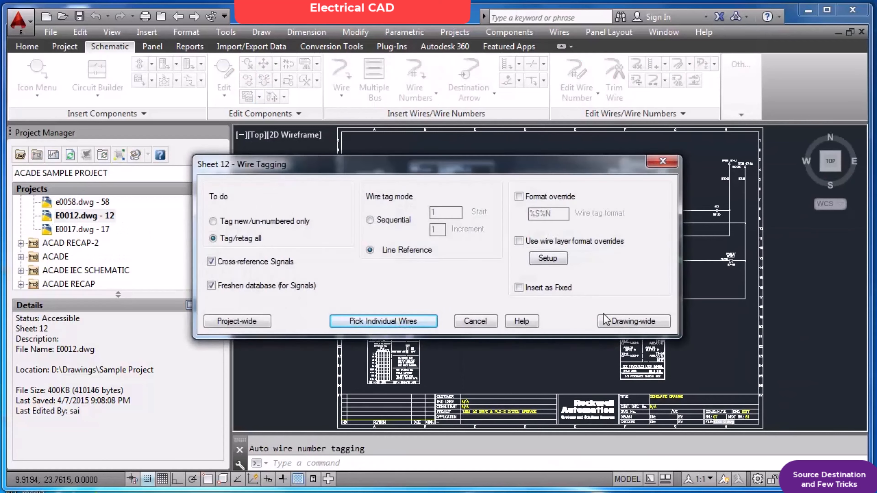
pyautogui.click(607, 321)
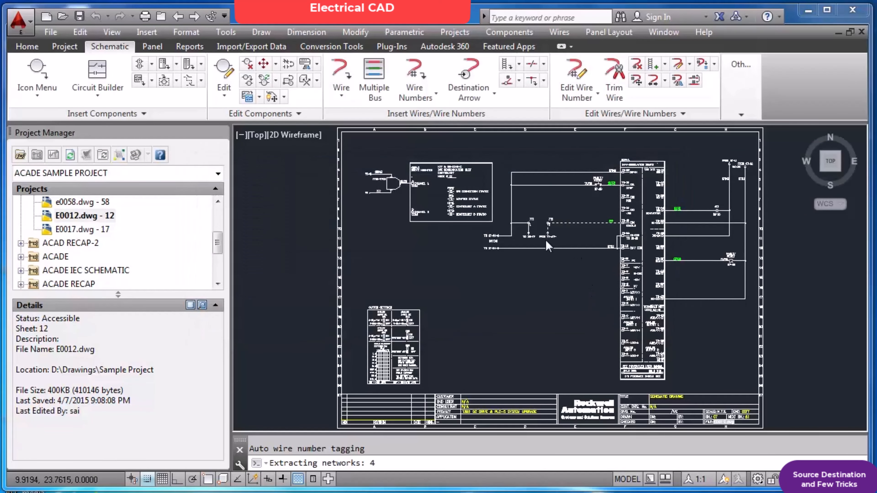
pyautogui.scroll(10, 549, 238)
pyautogui.write('z')
pyautogui.press('Return')
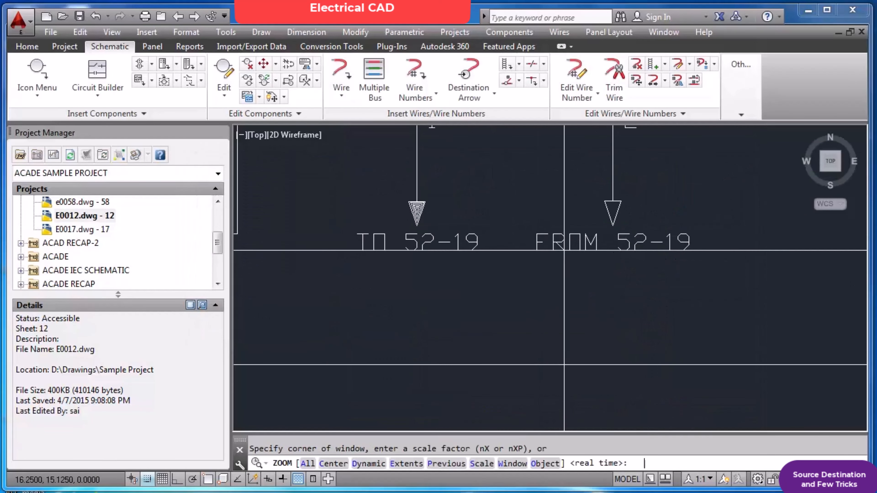
pyautogui.write('e')
pyautogui.press('Return')
pyautogui.hotkey('ctrl', 's')
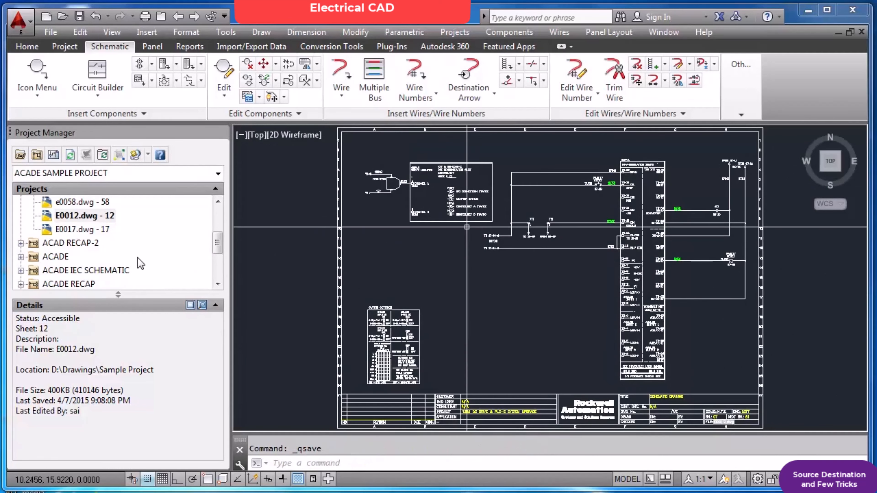
# Open E0017, retag all its wires drawing-wide and save the drawing.
pyautogui.doubleClick(105, 231)
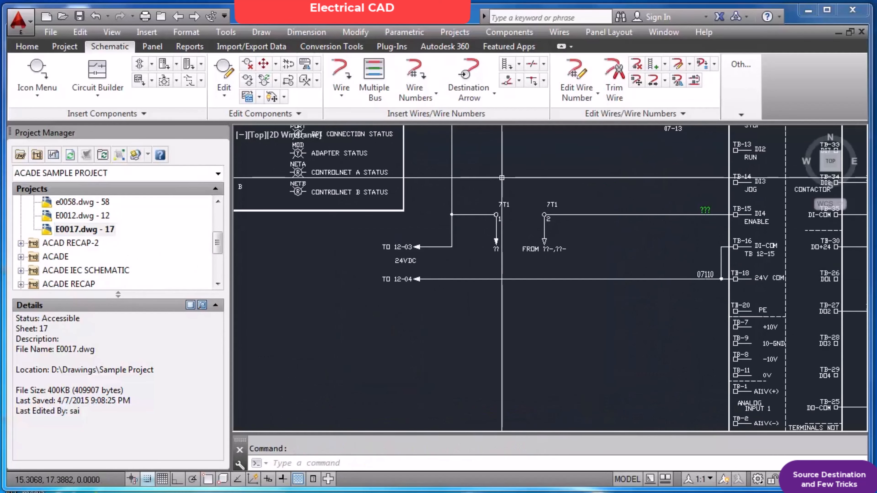
pyautogui.click(414, 74)
pyautogui.click(609, 320)
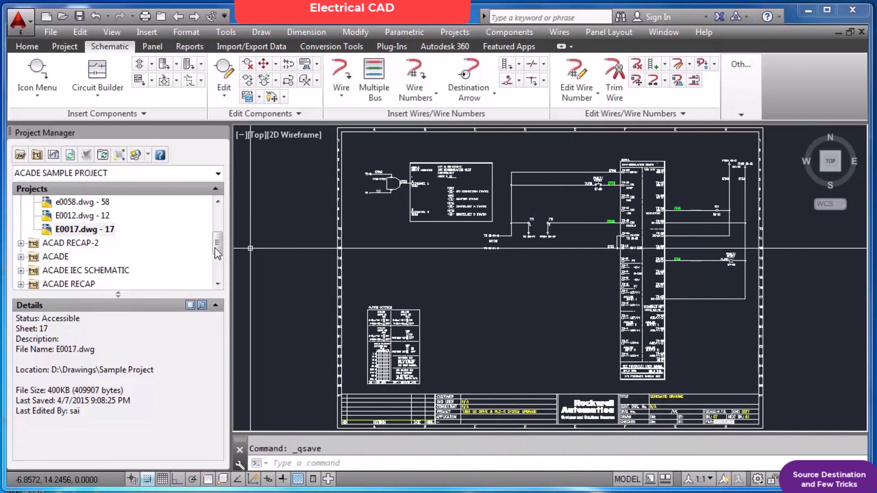
# Return to drawing E0052.
pyautogui.moveTo(218, 238); pyautogui.dragTo(218, 232)
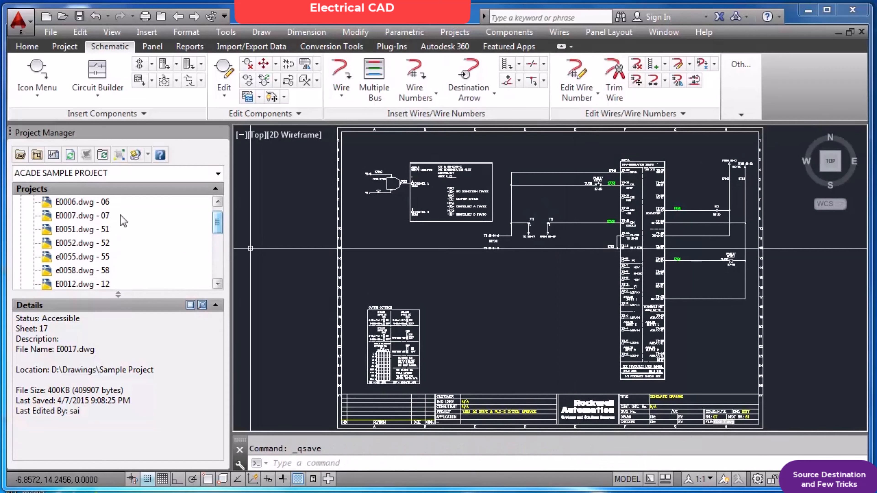
pyautogui.doubleClick(105, 244)
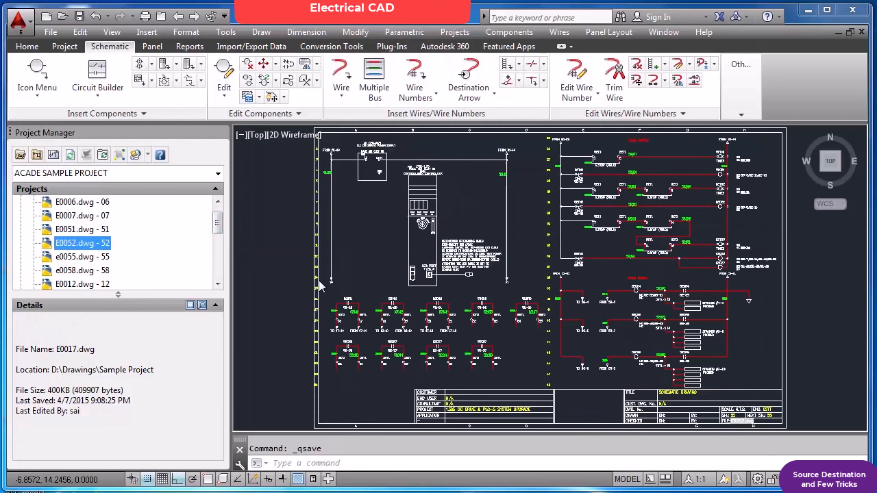
pyautogui.scroll(-3, 457, 279)
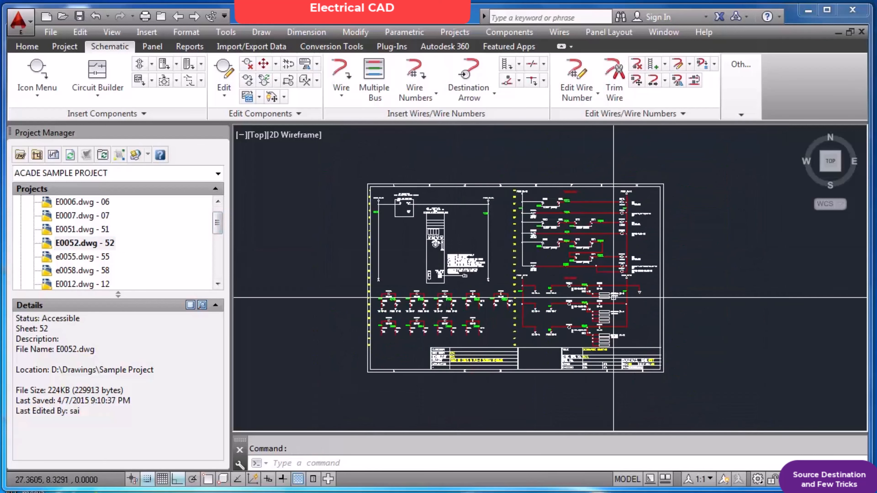
pyautogui.scroll(2, 379, 237)
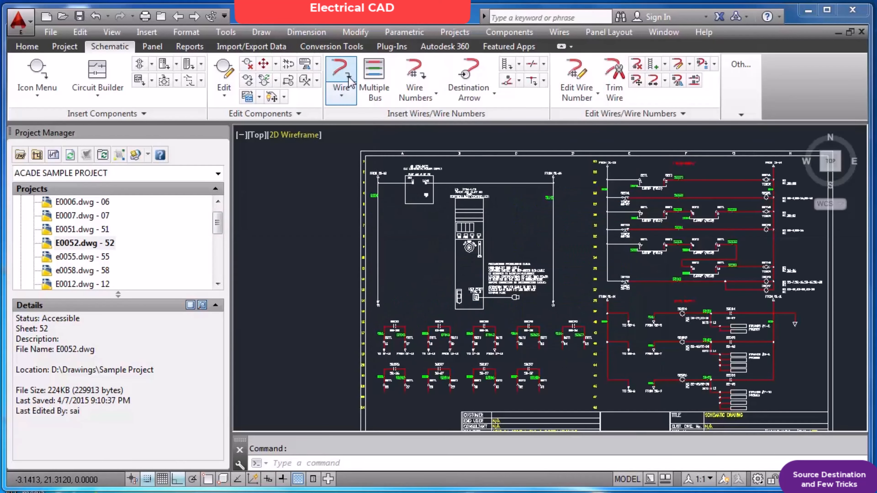
# Draw a short horizontal wire of type 0 beside ladder line 7 and erase it.
pyautogui.click(341, 76)
pyautogui.scroll(2, 397, 204)
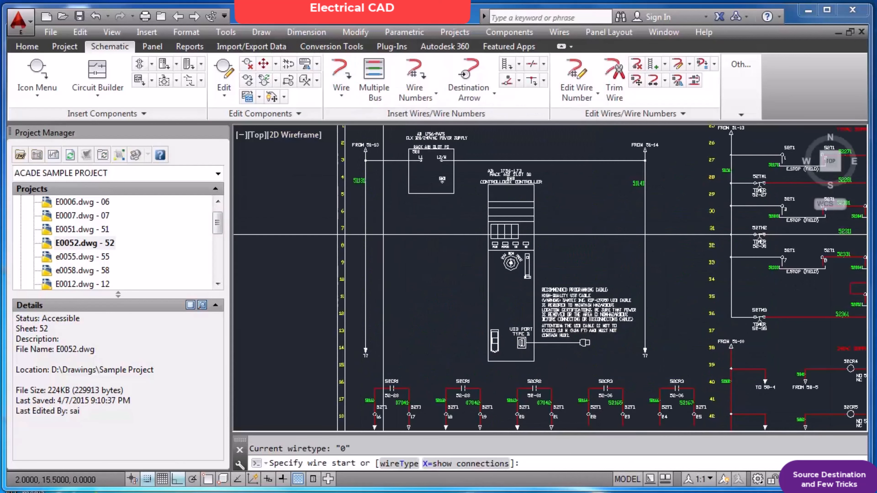
pyautogui.click(384, 234)
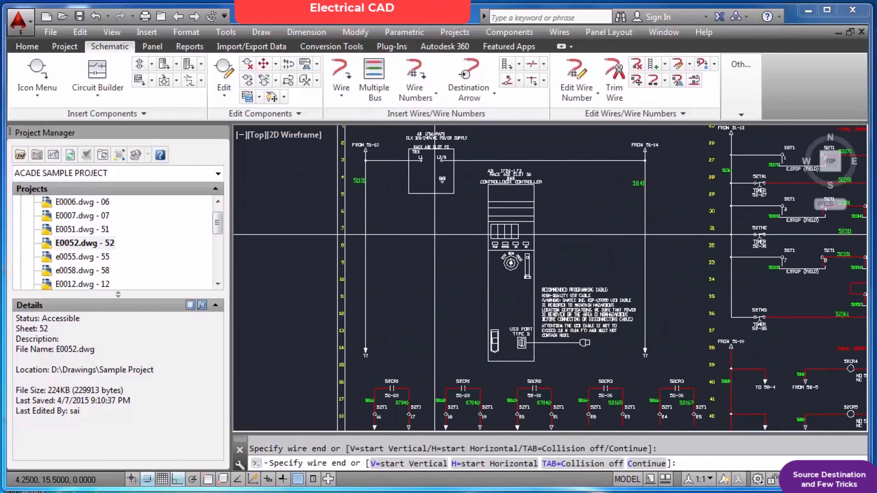
pyautogui.click(435, 235)
pyautogui.press('Escape')
pyautogui.press('Escape')
pyautogui.click(413, 228)
pyautogui.click(401, 249)
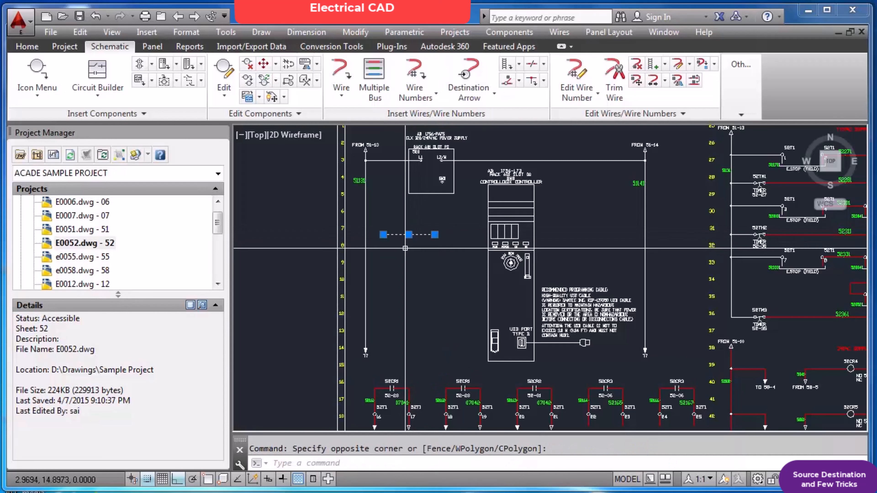
pyautogui.press('Delete')
# Make RA_WIRES the current layer.
pyautogui.click(27, 46)
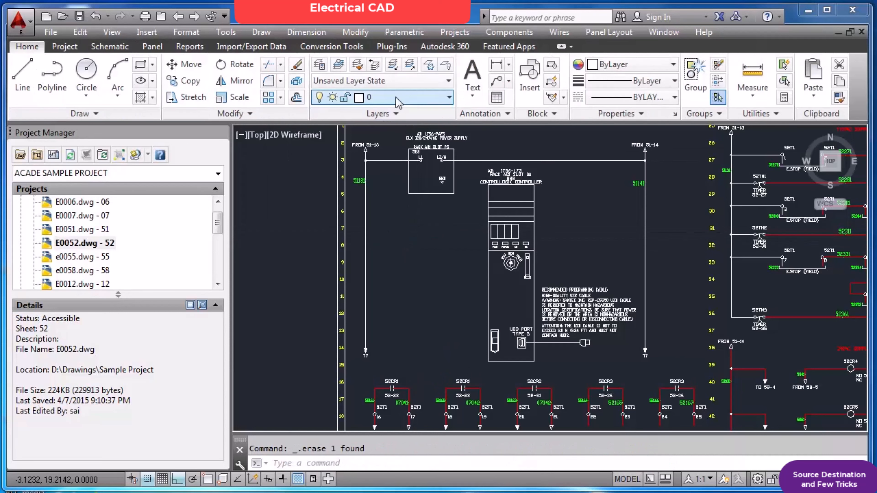
pyautogui.click(404, 97)
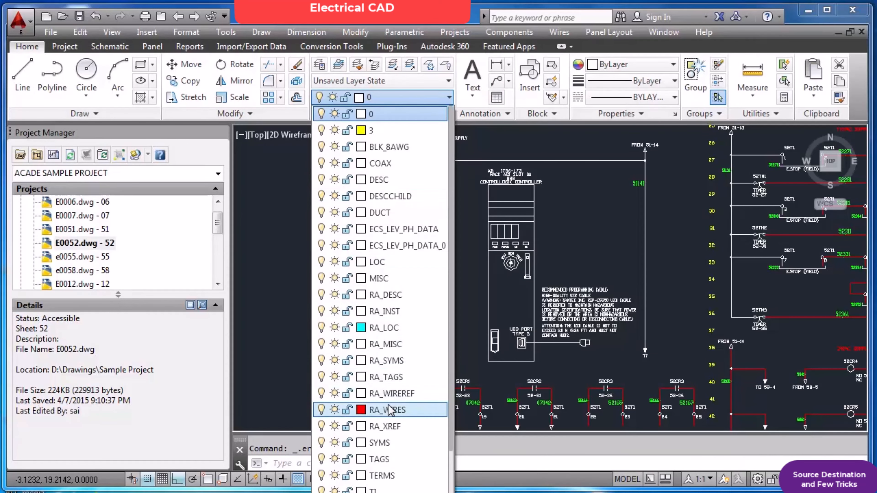
pyautogui.click(117, 48)
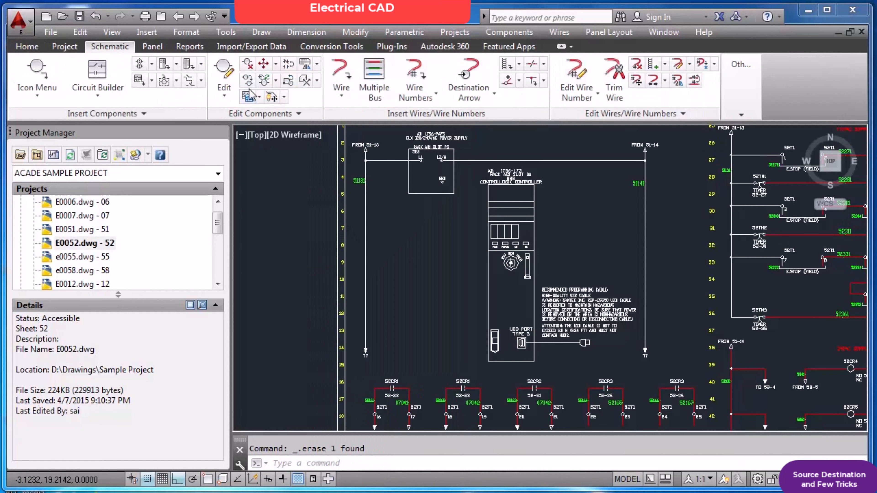
# Draw six parallel horizontal RA_WIRES wires, about 2.4 units long and 0.375 units apart, from just above ladder line 8 down to line 10.
pyautogui.click(348, 72)
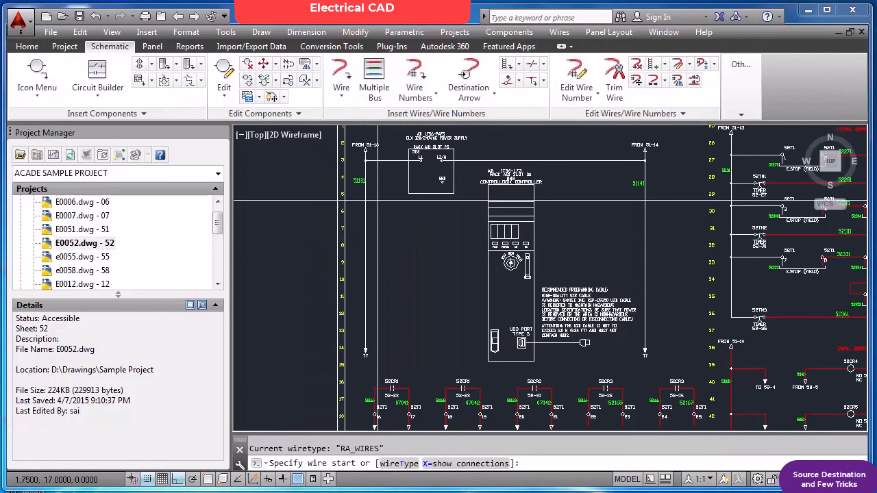
pyautogui.click(377, 238)
pyautogui.click(431, 239)
pyautogui.scroll(4, 387, 249)
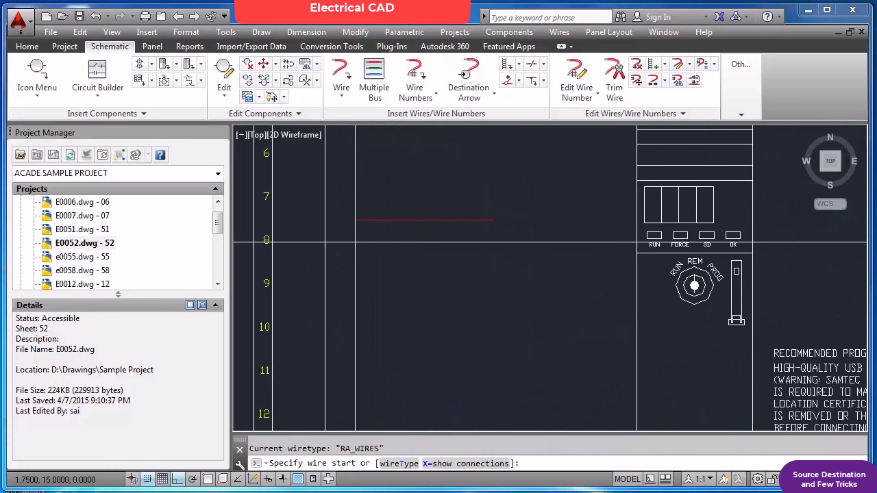
pyautogui.click(355, 241)
pyautogui.click(486, 242)
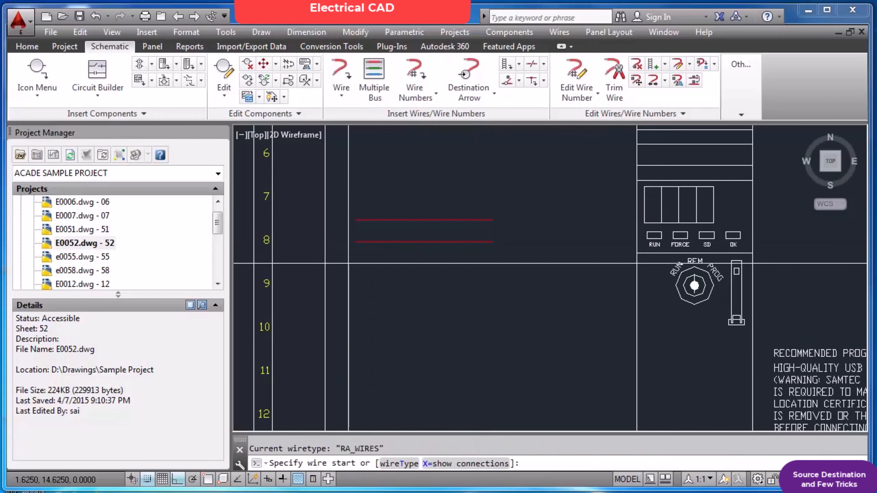
pyautogui.click(355, 263)
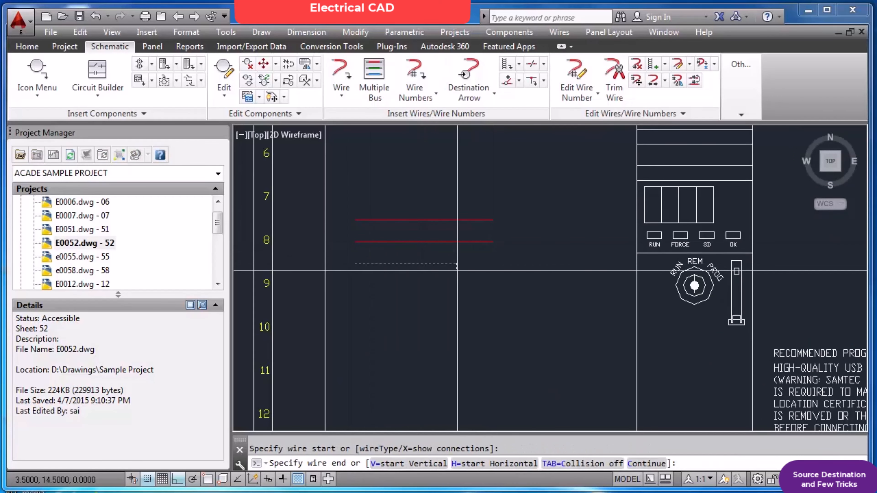
pyautogui.click(492, 264)
pyautogui.click(355, 285)
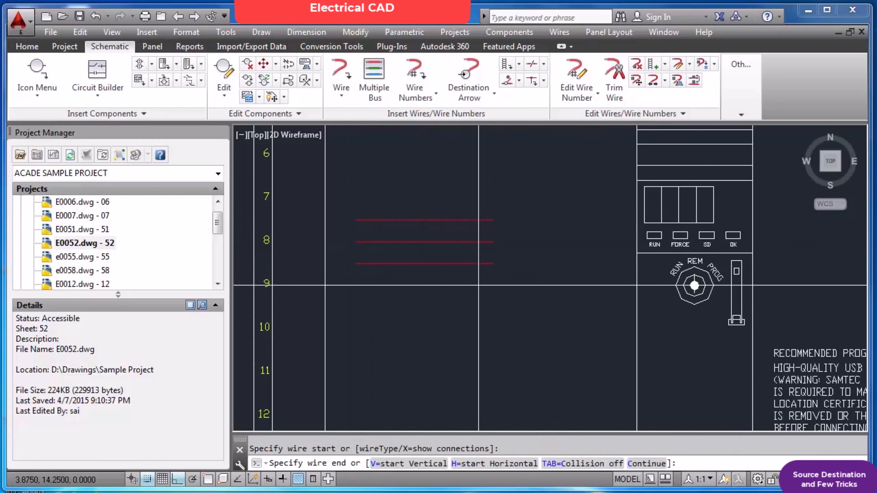
pyautogui.click(493, 292)
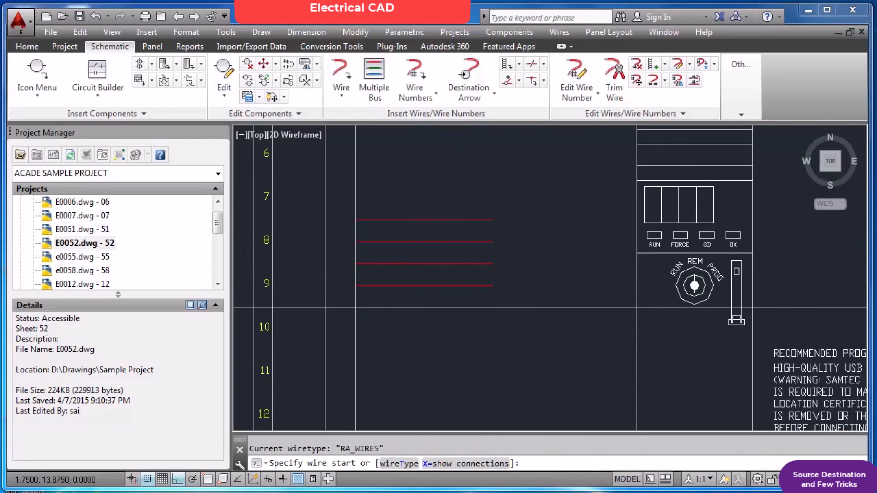
pyautogui.click(493, 307)
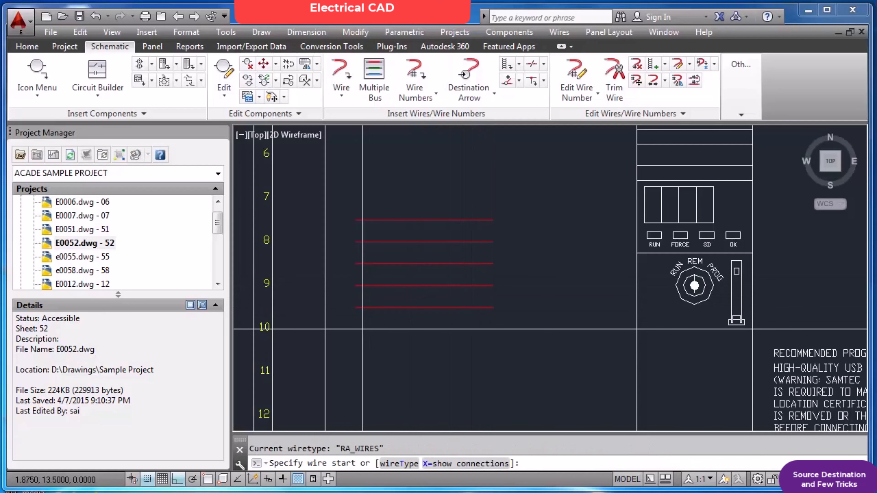
pyautogui.click(354, 329)
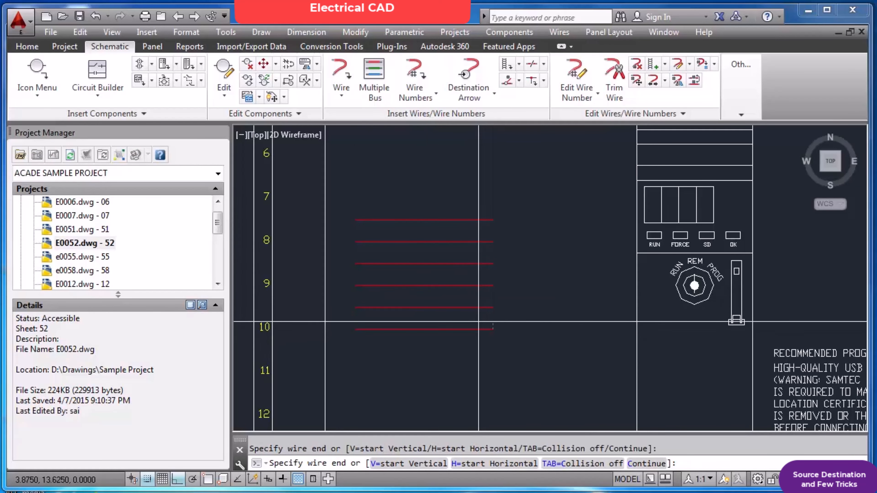
pyautogui.click(493, 329)
pyautogui.press('Escape')
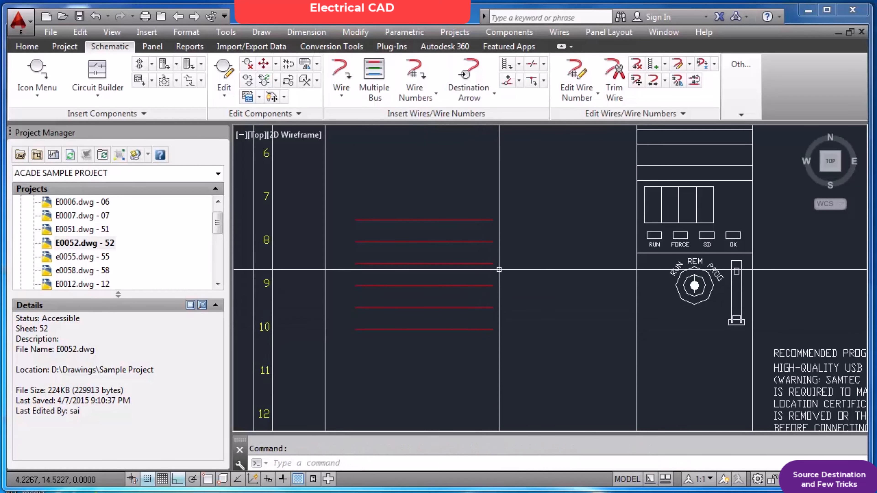
# Insert a source arrow with signal code 52DIG1 on the right end of the uppermost new wire, without a matching destination arrow.
pyautogui.click(492, 98)
pyautogui.click(488, 120)
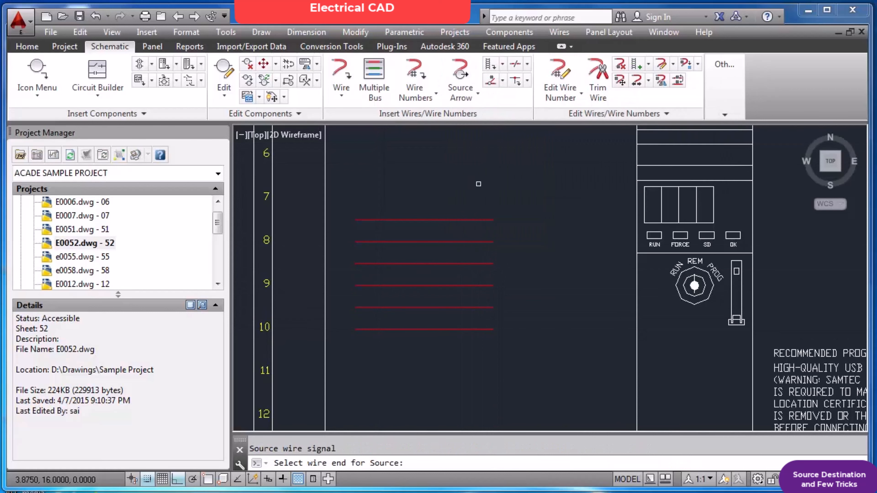
pyautogui.click(485, 218)
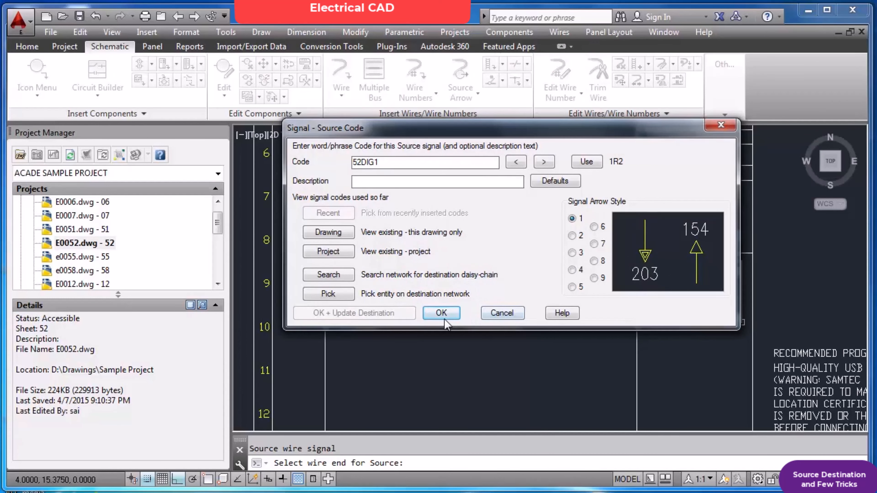
pyautogui.click(441, 313)
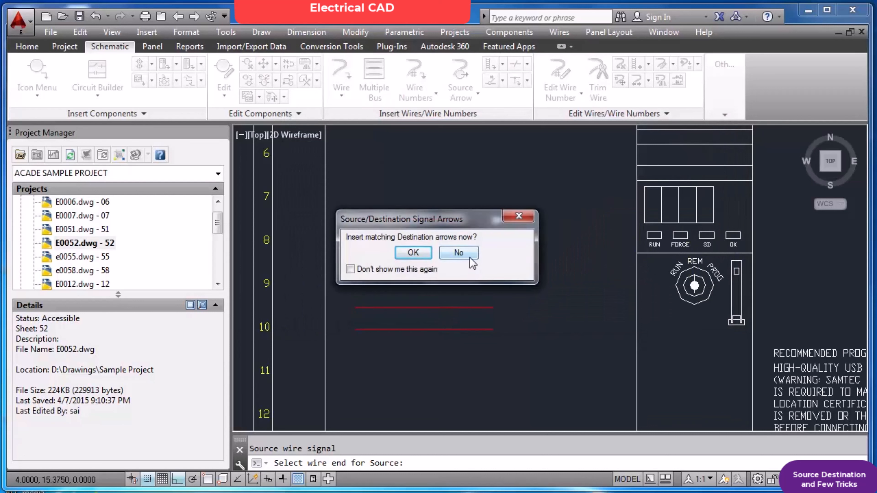
pyautogui.click(469, 258)
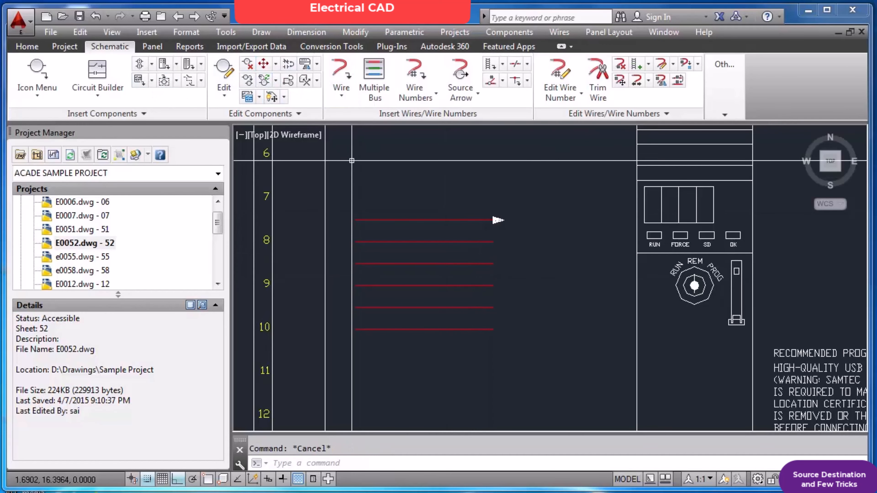
pyautogui.click(473, 97)
pyautogui.click(468, 121)
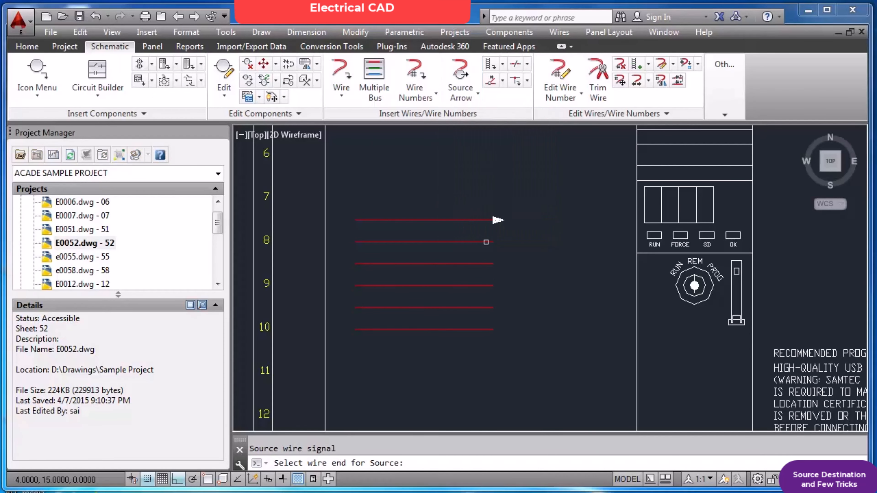
pyautogui.click(486, 242)
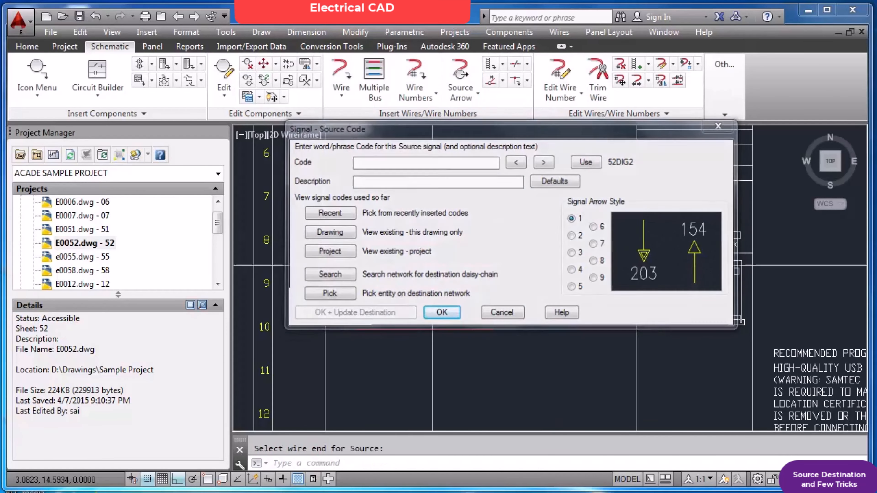
pyautogui.click(441, 313)
# Copy the source arrow onto the right ends of the other five wires with Multiple Insert (Pick Master), keeping all.
pyautogui.click(153, 65)
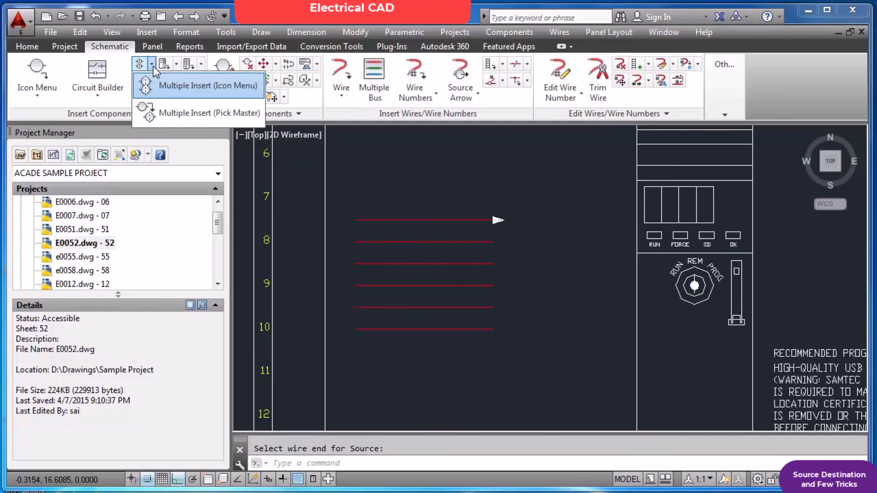
pyautogui.click(177, 111)
pyautogui.click(497, 220)
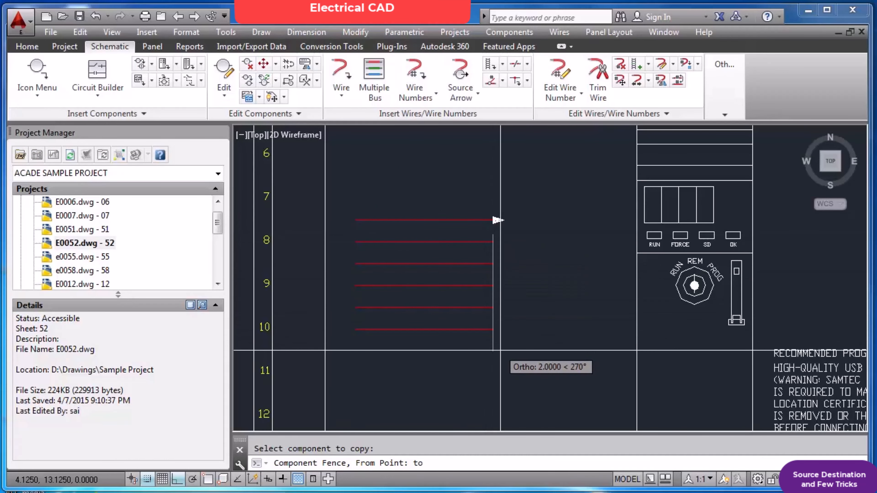
pyautogui.click(493, 350)
pyautogui.click(507, 350)
pyautogui.press('Return')
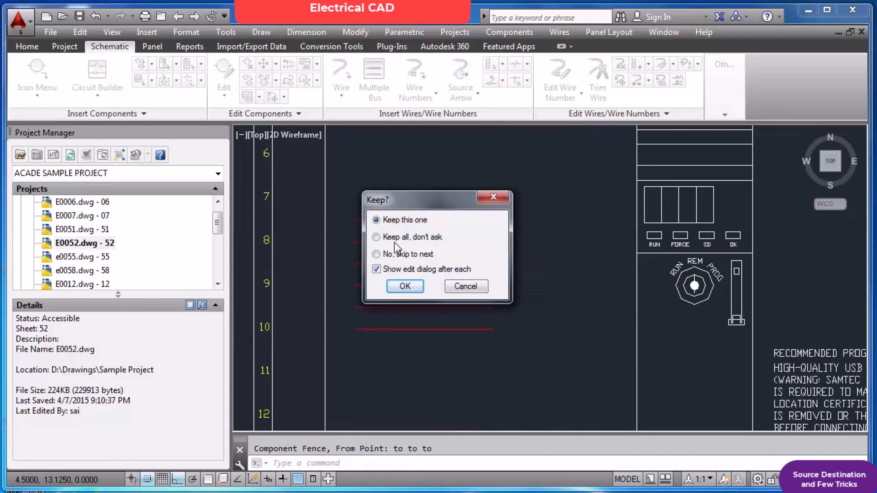
pyautogui.click(394, 242)
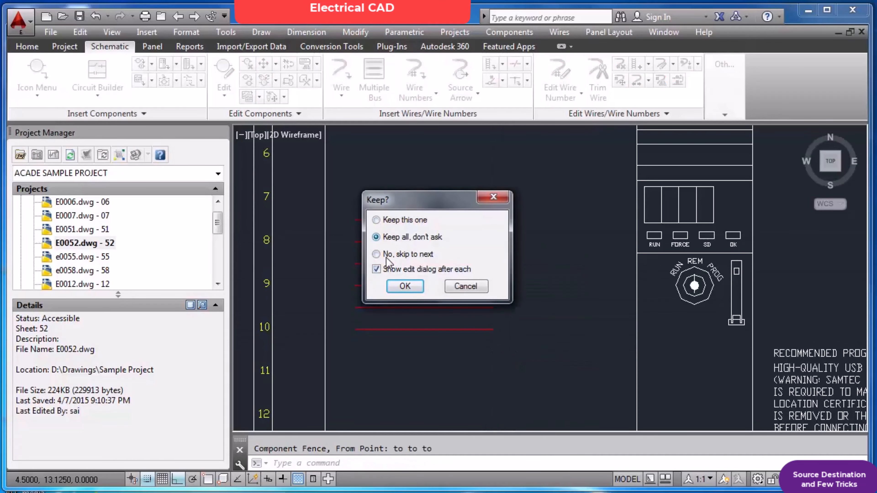
pyautogui.click(402, 287)
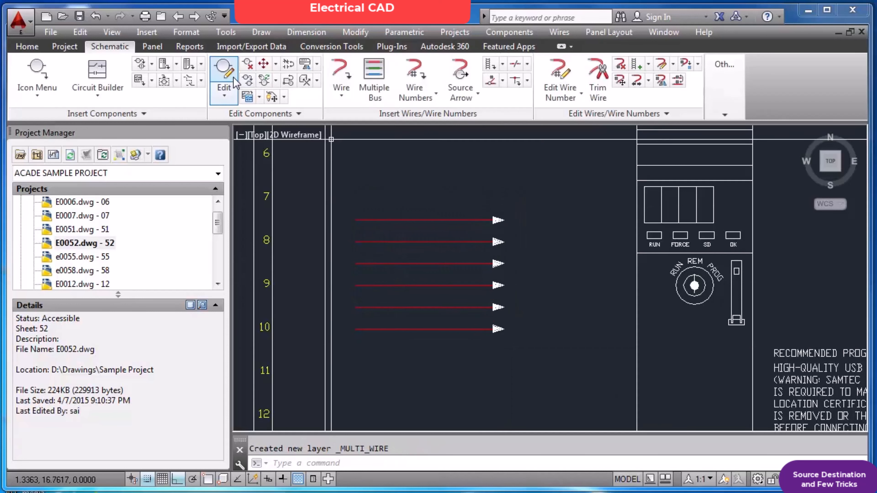
# Examine the signal codes of the first five source arrows one after another from the uppermost wire downward.
pyautogui.click(224, 74)
pyautogui.click(492, 220)
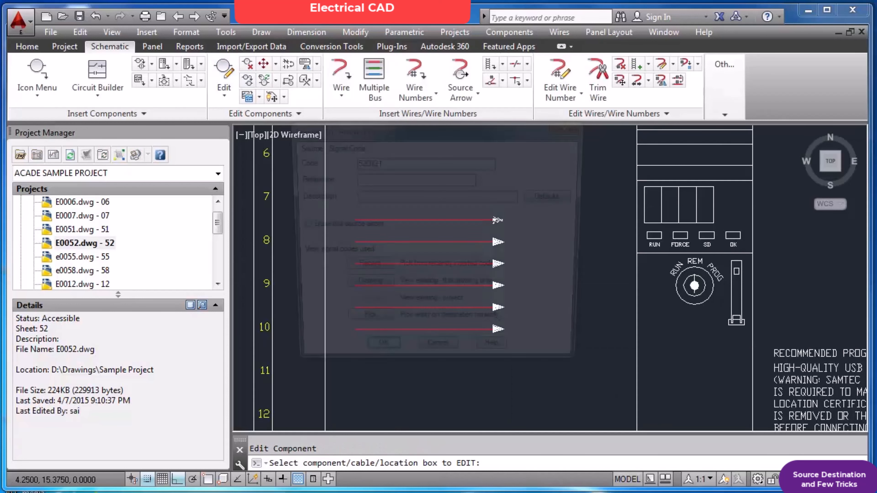
pyautogui.press('Return')
pyautogui.press('Return')
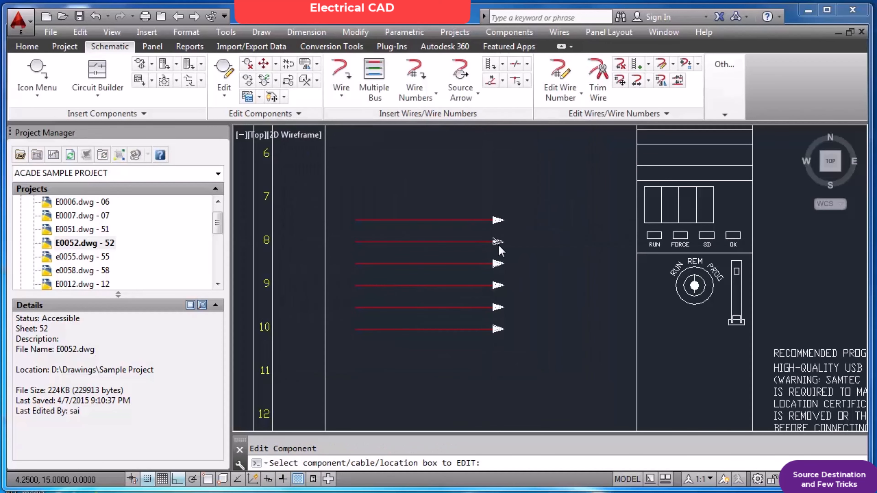
pyautogui.click(497, 249)
pyautogui.press('Return')
pyautogui.press('Return')
pyautogui.click(497, 264)
pyautogui.press('Return')
pyautogui.click(498, 285)
pyautogui.press('Return')
pyautogui.click(498, 306)
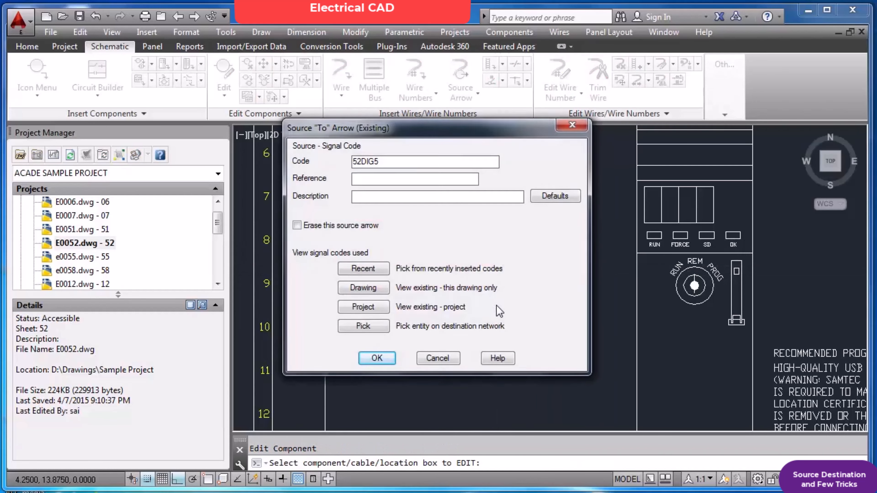
pyautogui.press('Return')
pyautogui.scroll(-2, 472, 249)
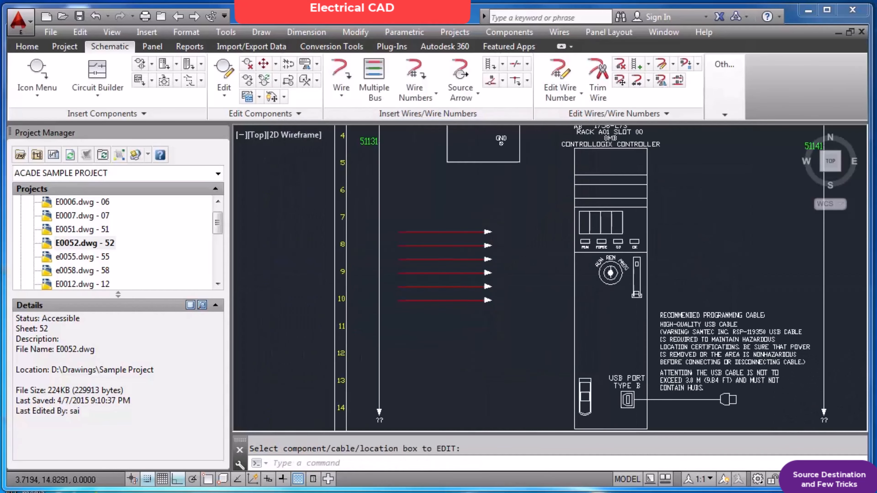
# Erase the six new wires together with their source arrows.
pyautogui.press('Escape')
pyautogui.write('E')
pyautogui.press('Return')
pyautogui.click(495, 223)
pyautogui.click(470, 326)
pyautogui.press('Return')
# Open drawing E0012 and save the changes to E0052.
pyautogui.write('Z')
pyautogui.press('Return')
pyautogui.write('E')
pyautogui.press('Return')
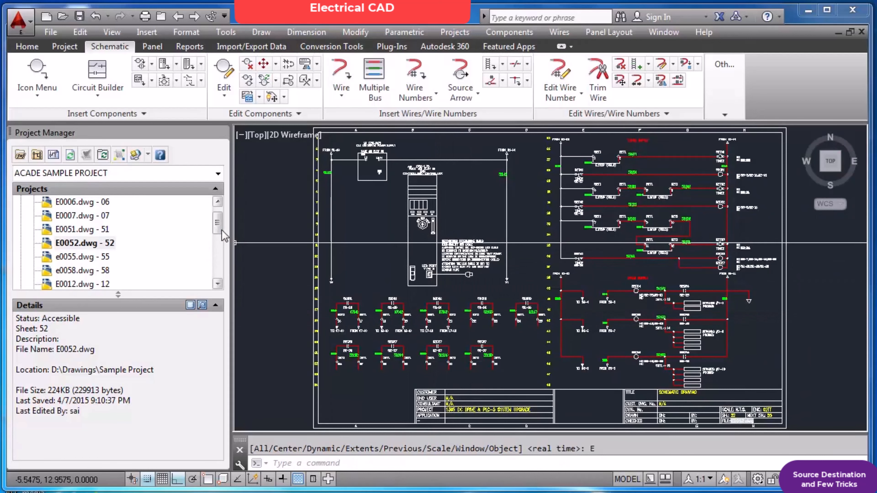
pyautogui.moveTo(221, 233); pyautogui.dragTo(221, 238)
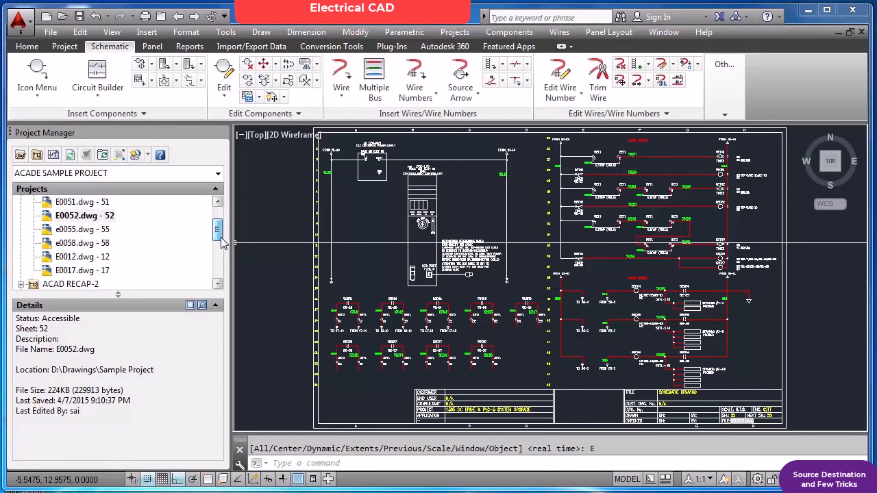
pyautogui.doubleClick(100, 259)
pyautogui.click(418, 285)
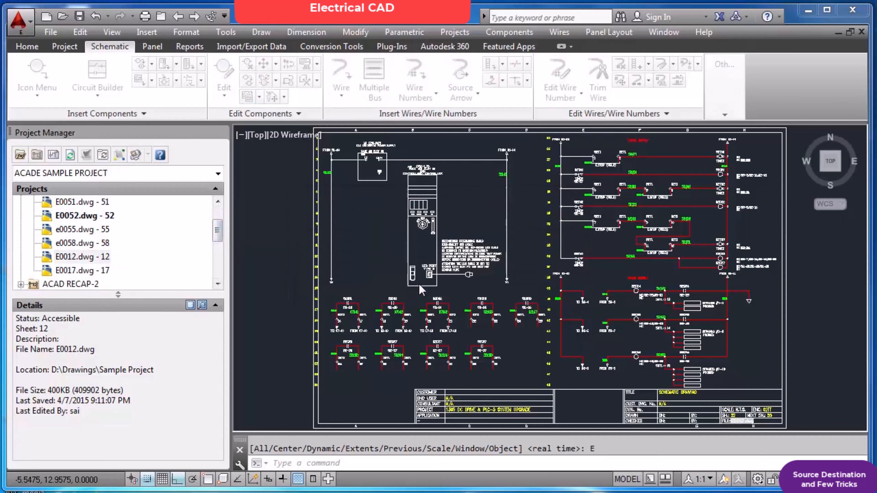
# Examine the source and destination arrow references at 7T1 terminals 1 and 2 in E0012.
pyautogui.scroll(5, 557, 222)
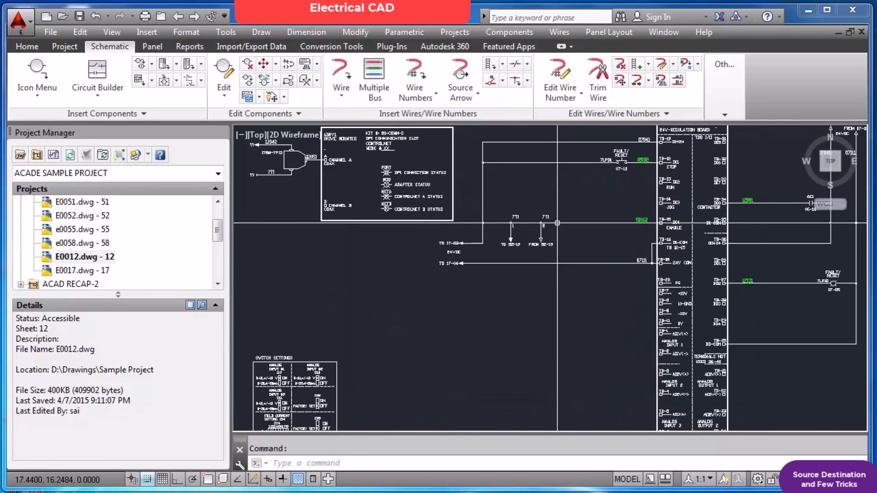
pyautogui.scroll(-5, 558, 223)
pyautogui.scroll(10, 549, 220)
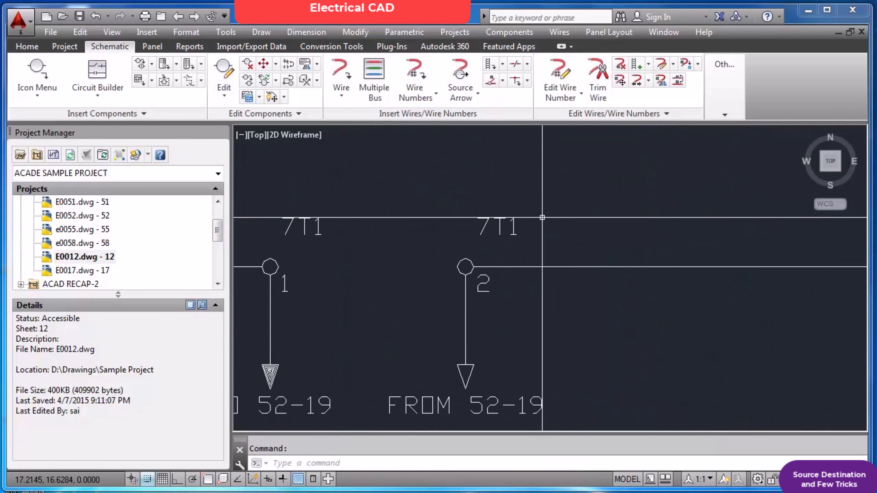
pyautogui.scroll(-2, 542, 218)
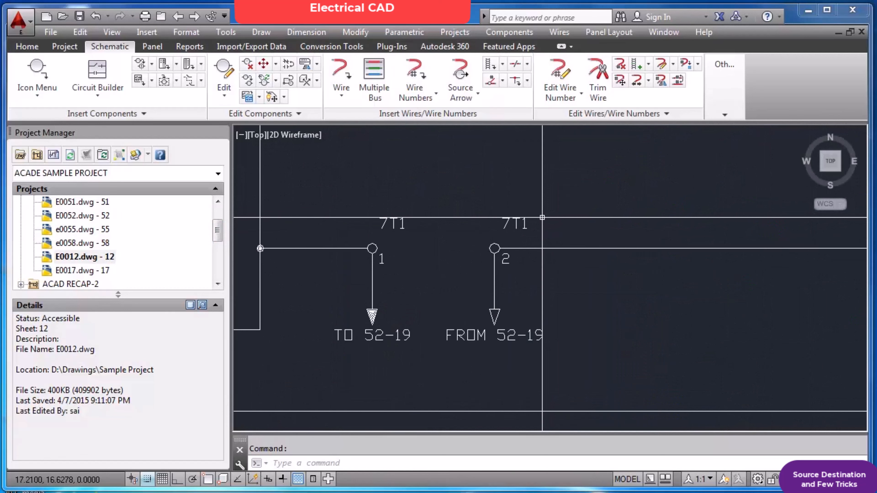
pyautogui.scroll(-2, 542, 218)
pyautogui.write('z')
pyautogui.press('Return')
pyautogui.scroll(-2, 578, 238)
pyautogui.write('E')
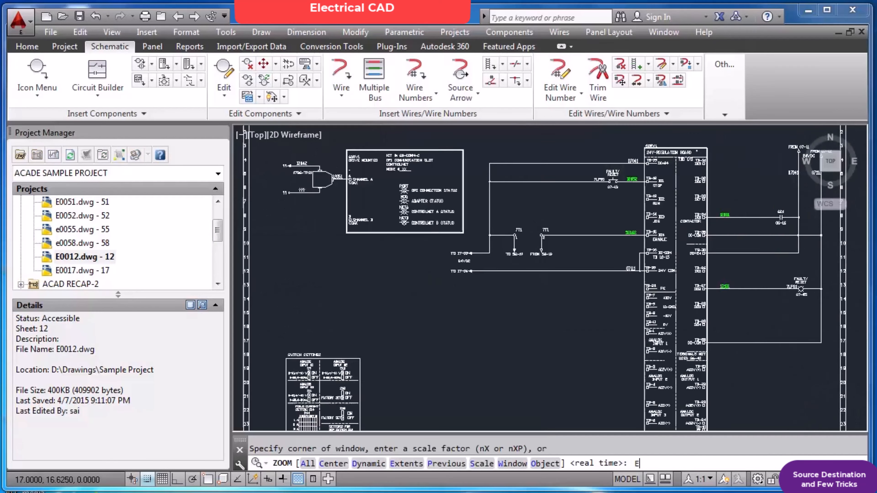
pyautogui.press('Return')
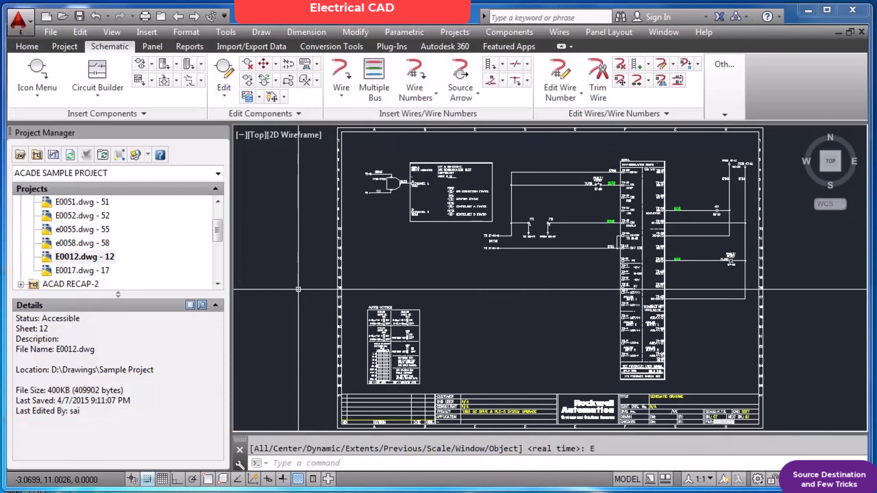
pyautogui.press('Escape')
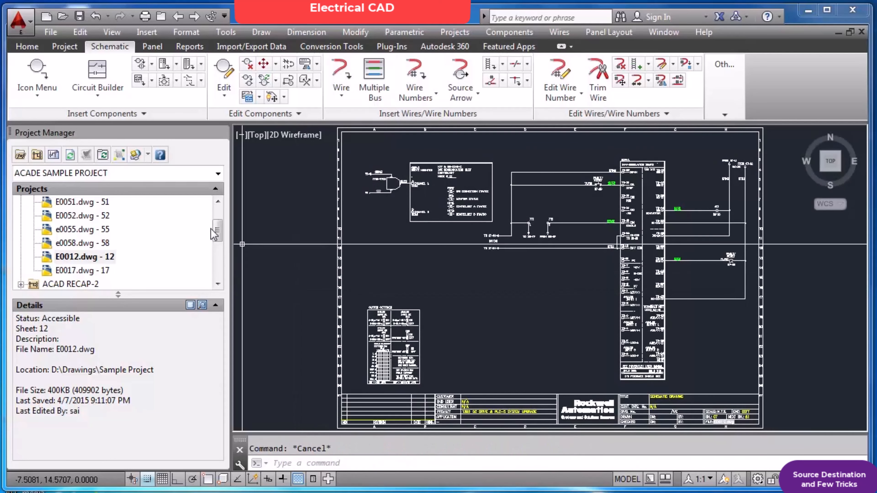
# Open drawing E0007 and save the changes to E0012.
pyautogui.scroll(1, 218, 218)
pyautogui.doubleClick(91, 230)
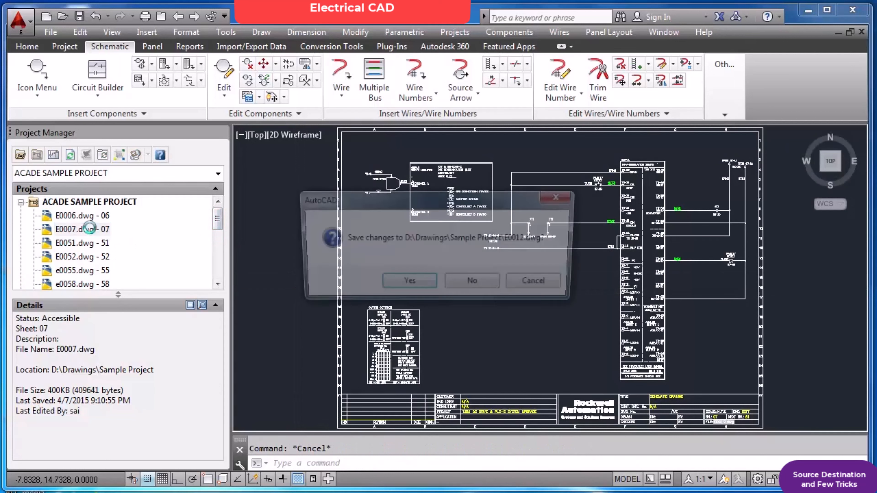
pyautogui.click(408, 284)
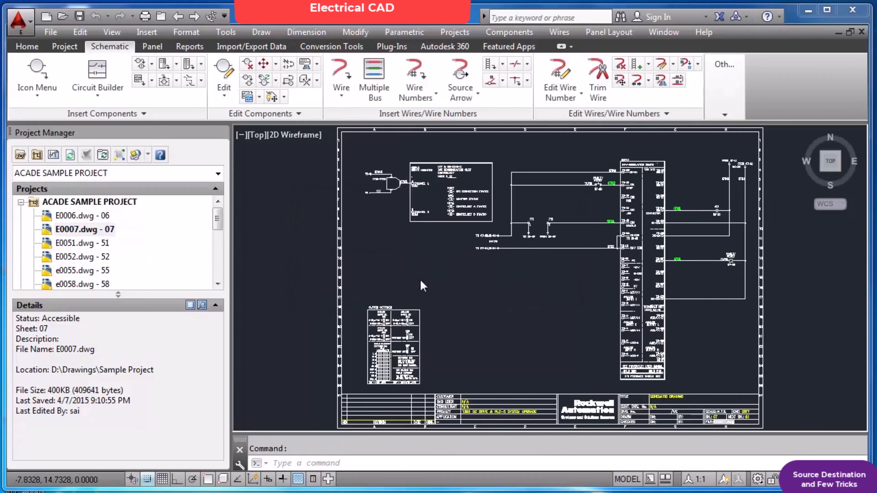
# Check the signal codes and references of the source and destination arrows at 7T1 terminals 1 and 2.
pyautogui.press('Escape')
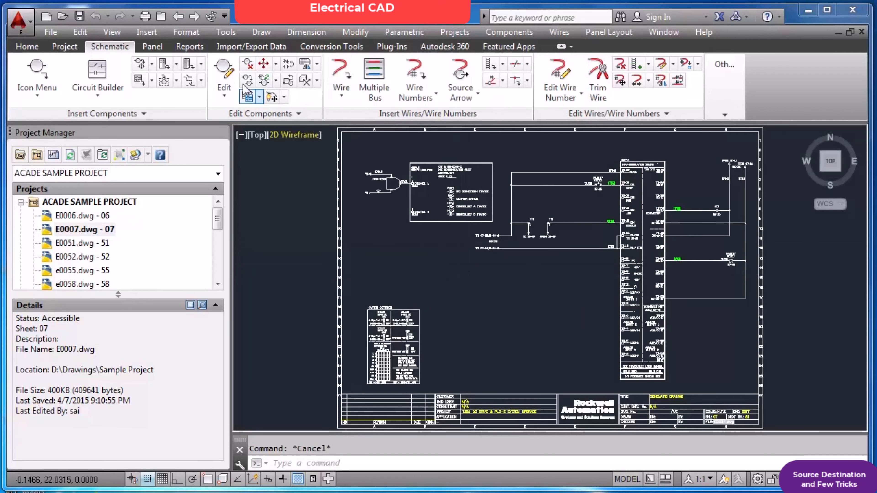
pyautogui.click(239, 75)
pyautogui.scroll(5, 540, 229)
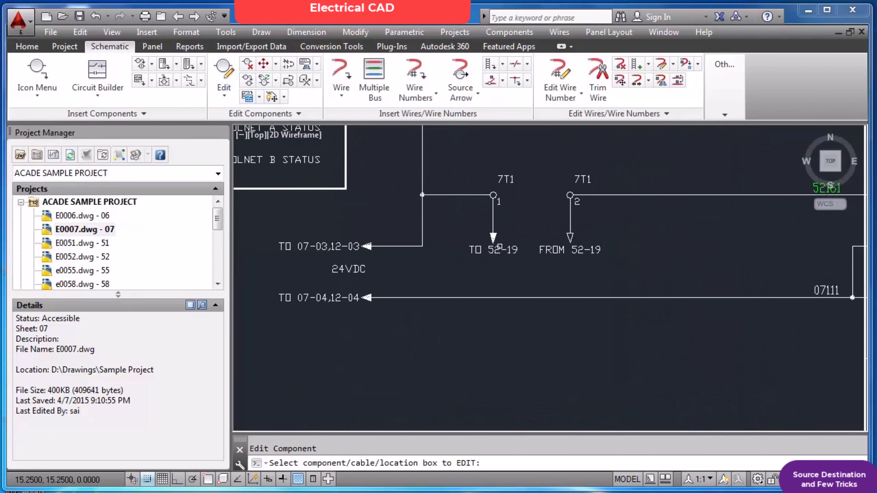
pyautogui.click(499, 246)
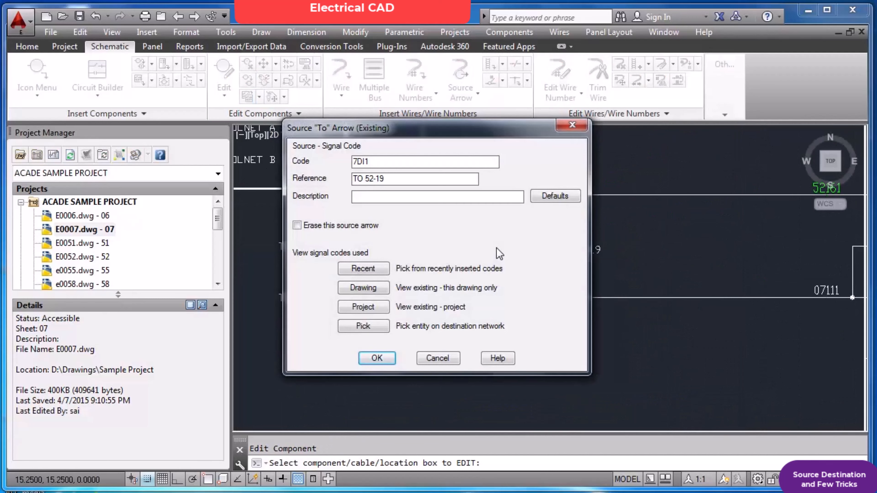
pyautogui.press('Return')
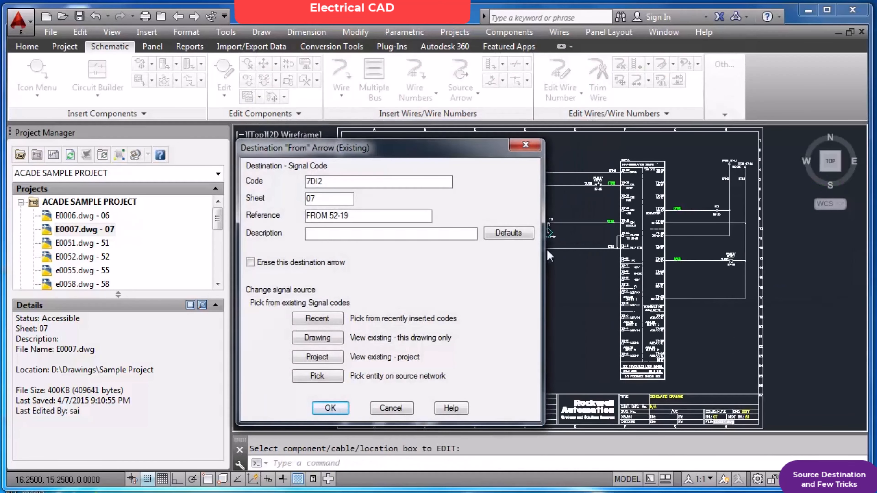
pyautogui.press('Return')
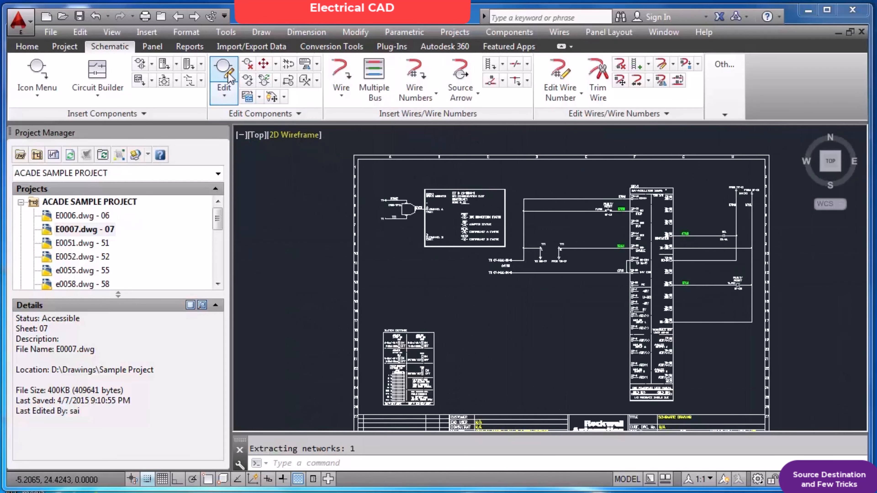
# Check the signal codes and references of the source and destination arrows beside the ControlNet module in E0007.
pyautogui.click(382, 201)
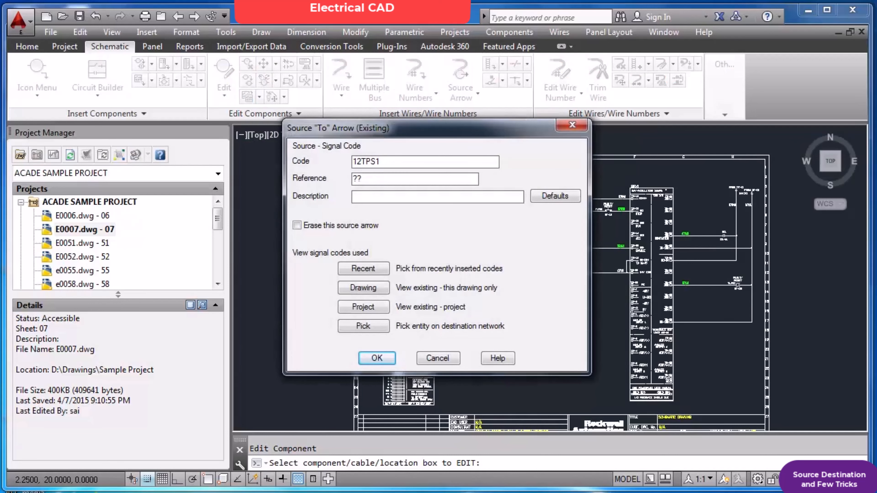
pyautogui.press('Return')
pyautogui.click(390, 223)
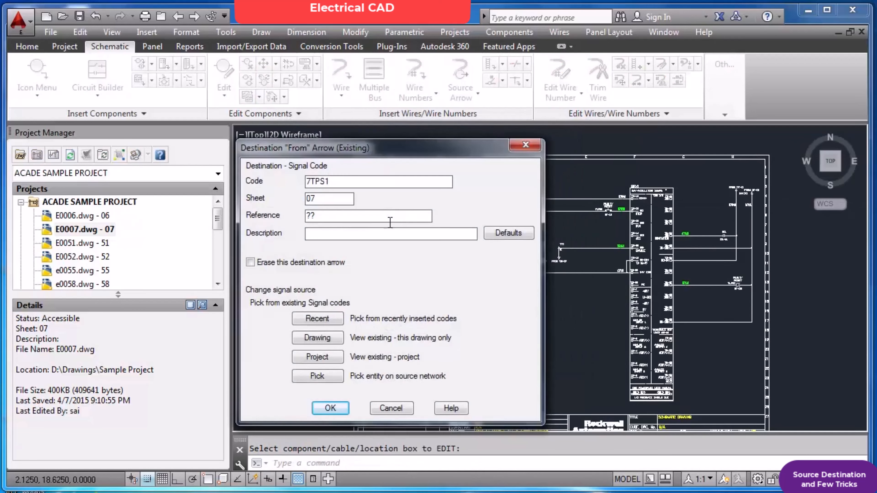
pyautogui.press('Return')
pyautogui.middleClick(561, 219)
pyautogui.middleClick(561, 220)
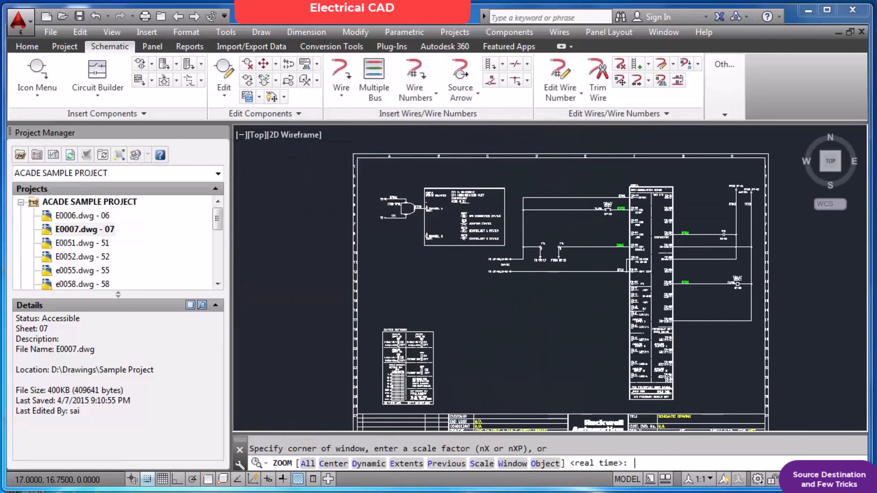
# Save a copy of drawing E0007 as E0022 in the Sample Project folder.
pyautogui.hotkey('ctrl', 's')
pyautogui.write('SAVEAS')
pyautogui.press('Return')
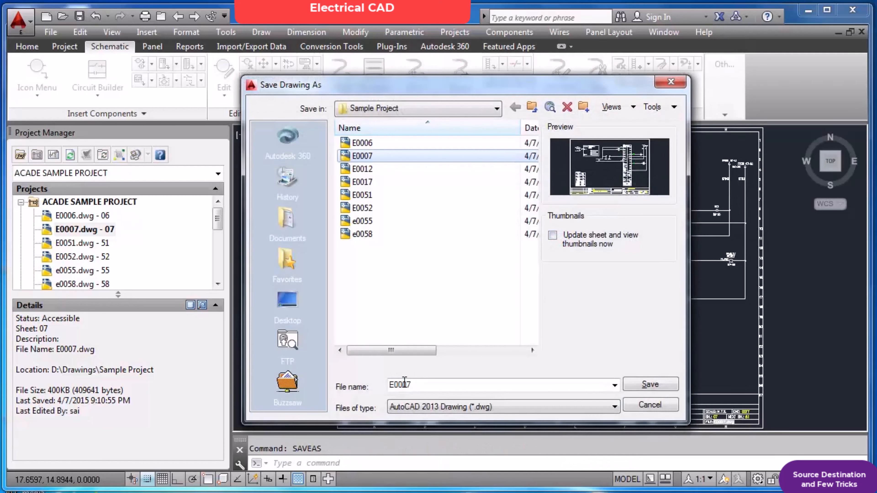
pyautogui.press('BackSpace')
pyautogui.press('BackSpace')
pyautogui.write('22')
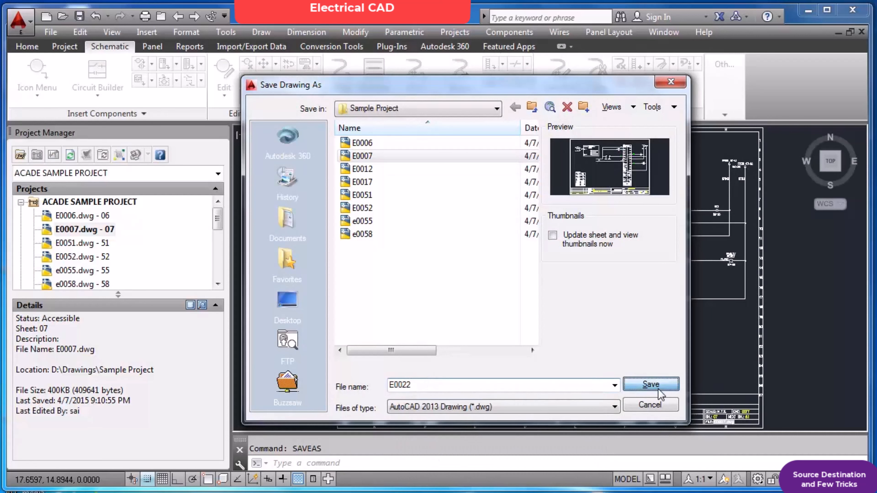
pyautogui.click(658, 389)
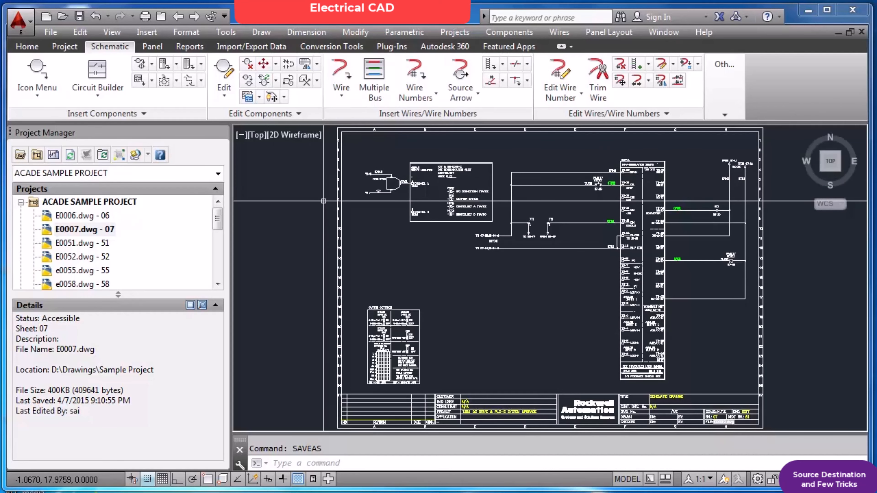
pyautogui.click(68, 48)
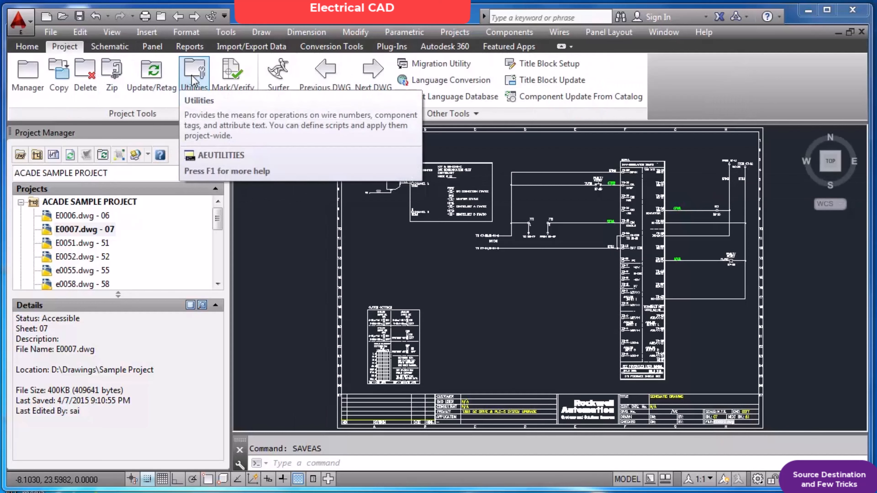
pyautogui.click(167, 80)
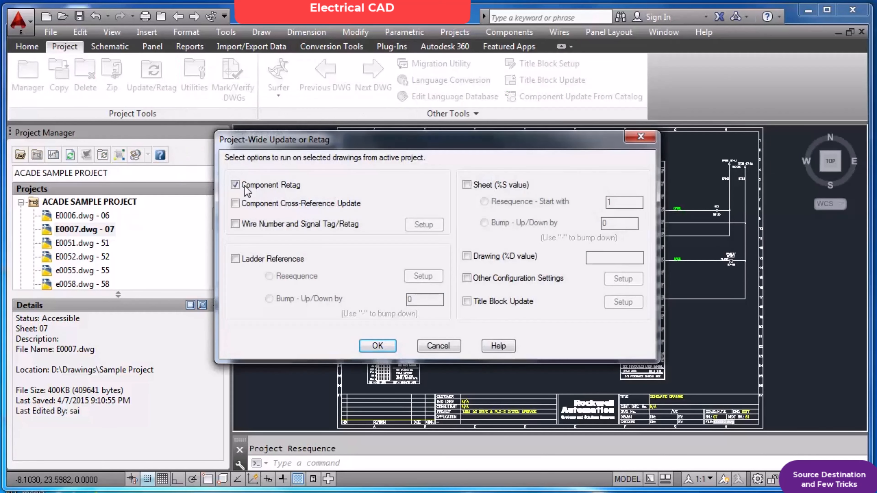
pyautogui.click(390, 347)
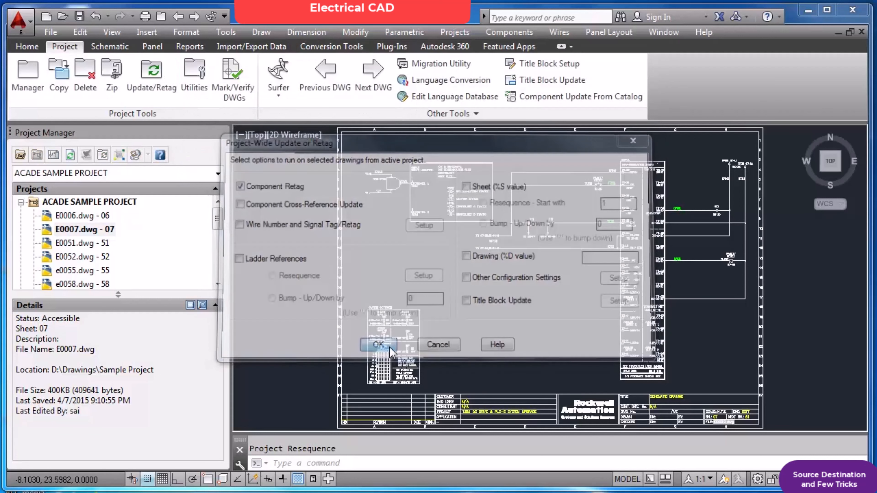
pyautogui.moveTo(393, 160); pyautogui.dragTo(394, 187)
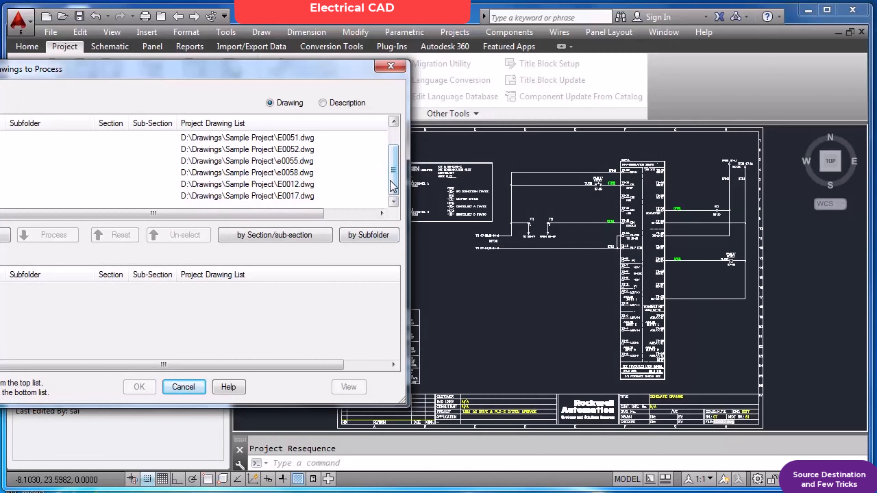
pyautogui.moveTo(391, 174)
pyautogui.mouseDown()
pyautogui.moveTo(392, 156)
pyautogui.moveTo(392, 181)
pyautogui.mouseUp()
pyautogui.press('Escape')
# Add the active drawing to the ACADE SAMPLE PROJECT, applying the project default values to its drawing settings.
pyautogui.rightClick(125, 207)
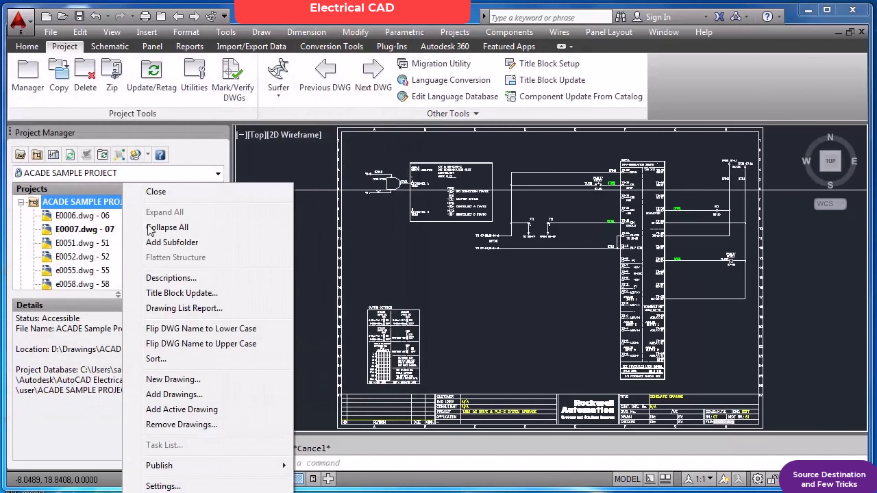
pyautogui.click(216, 409)
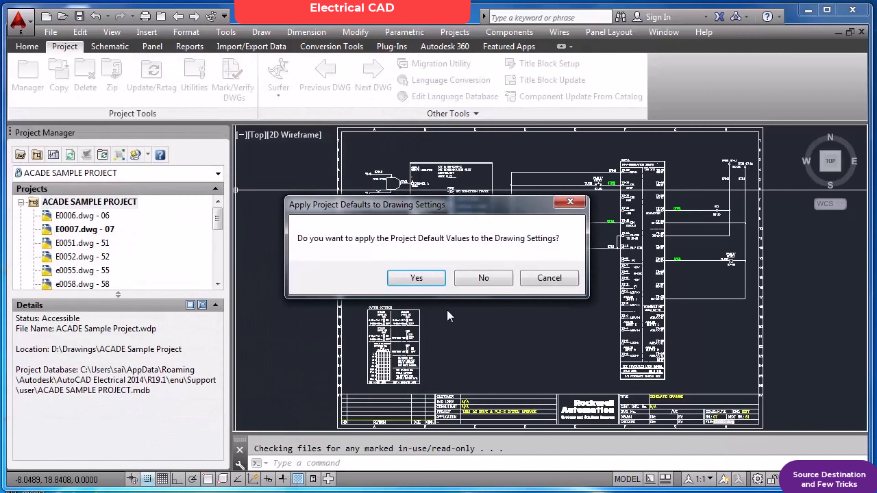
pyautogui.click(433, 285)
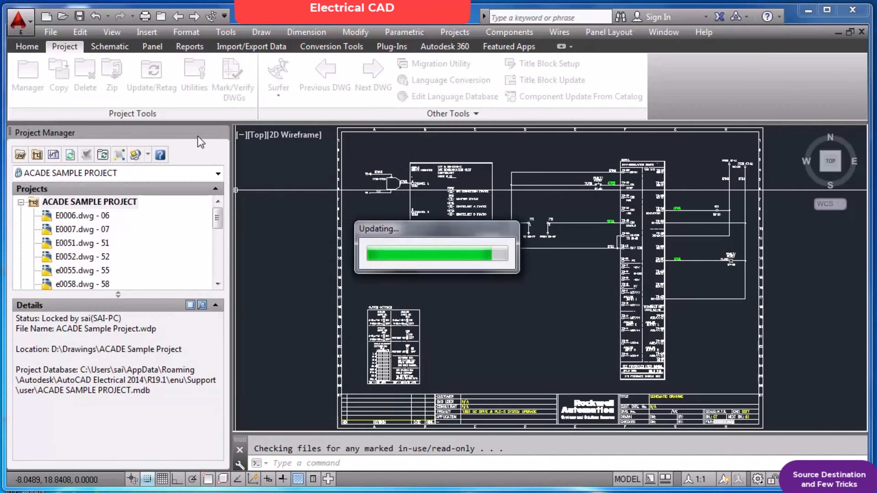
# Run a project-wide Component Retag on drawing E0022.dwg only.
pyautogui.click(145, 80)
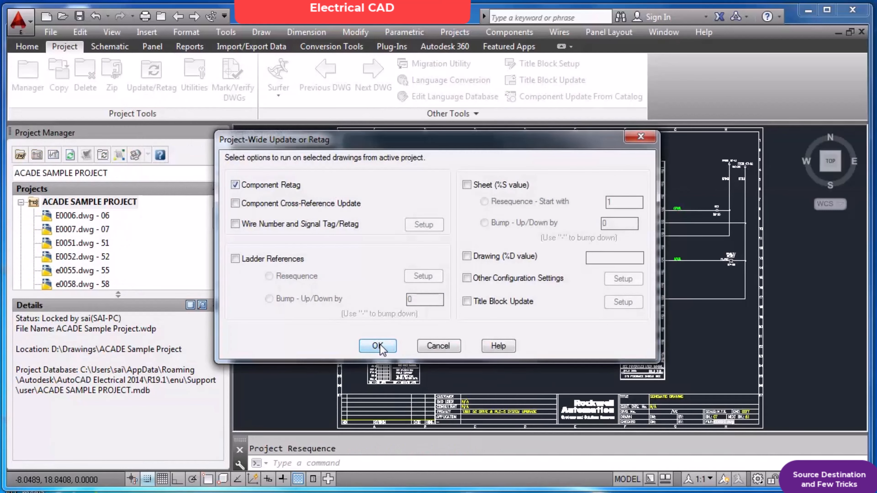
pyautogui.click(378, 345)
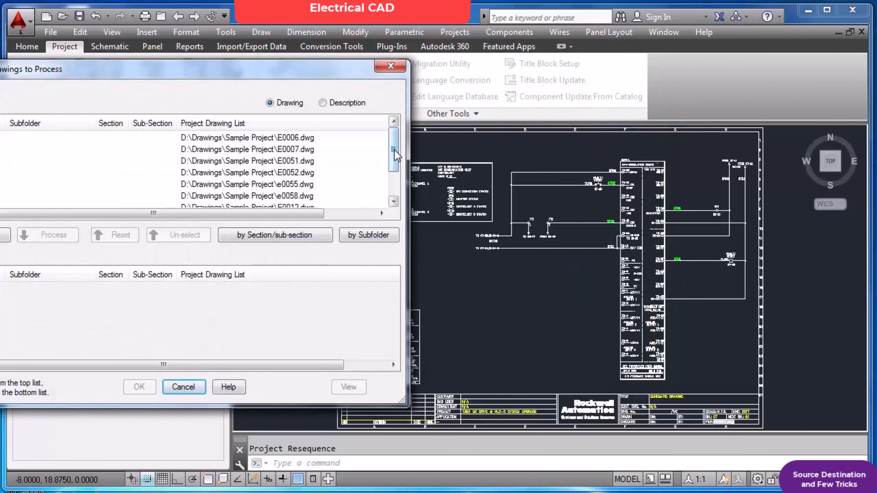
pyautogui.moveTo(395, 156); pyautogui.dragTo(395, 179)
pyautogui.click(311, 196)
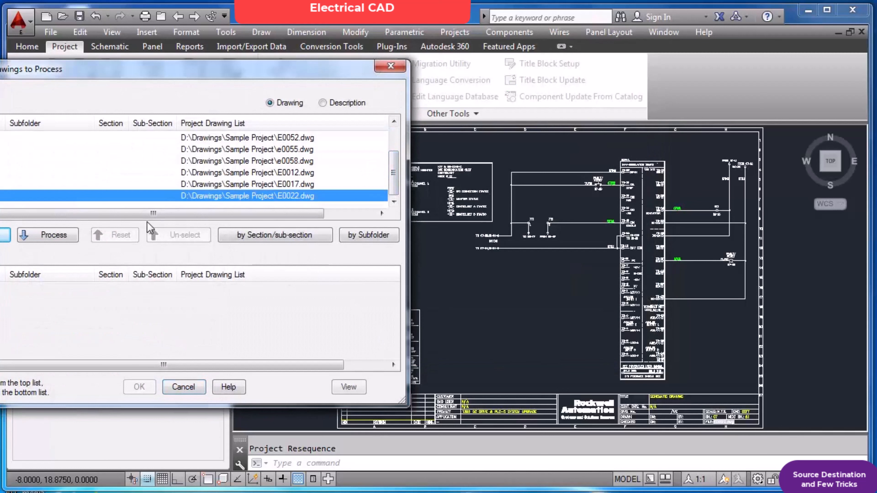
pyautogui.click(66, 236)
pyautogui.click(140, 387)
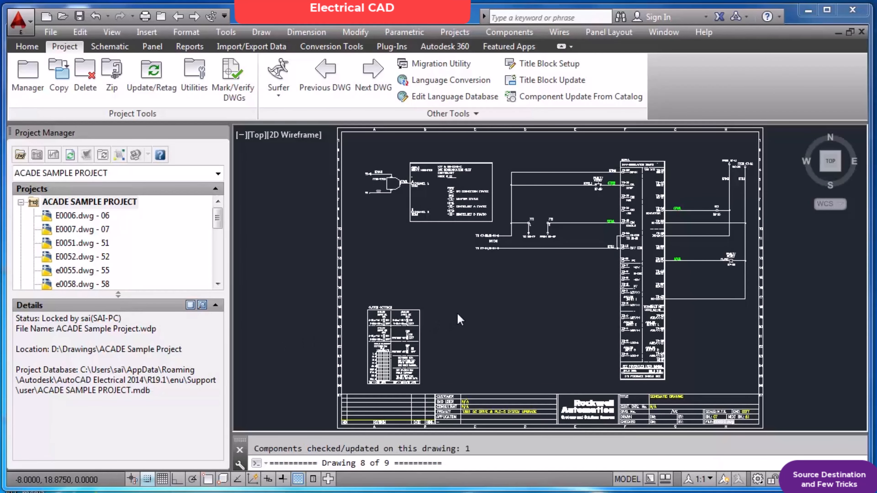
# Inspect the component tags around the 24V regulation board and the project's component tag format settings.
pyautogui.scroll(5, 491, 226)
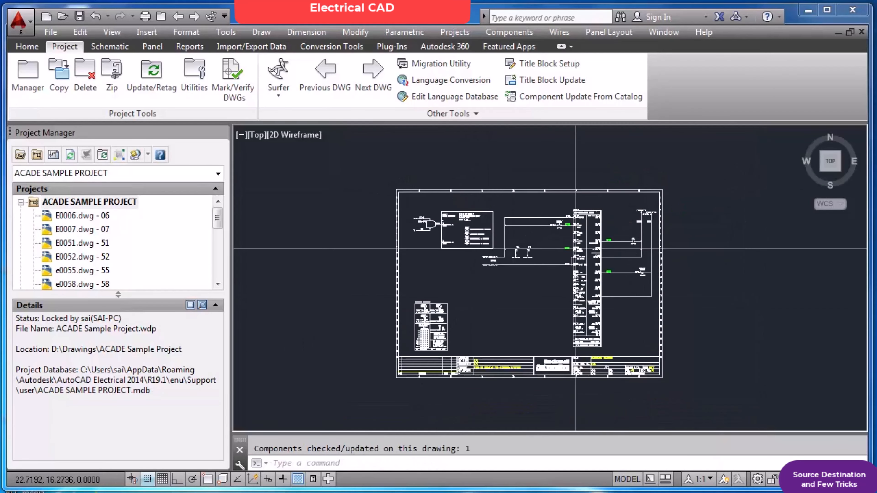
pyautogui.scroll(-3, 530, 227)
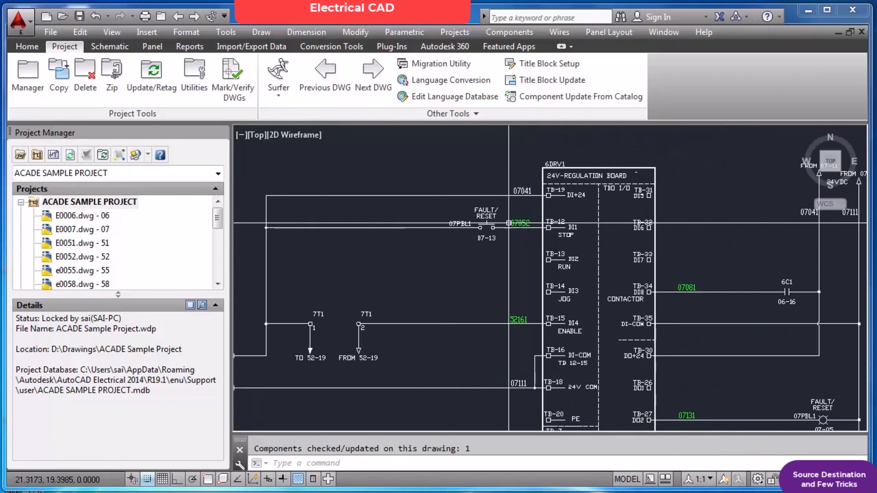
pyautogui.press('Escape')
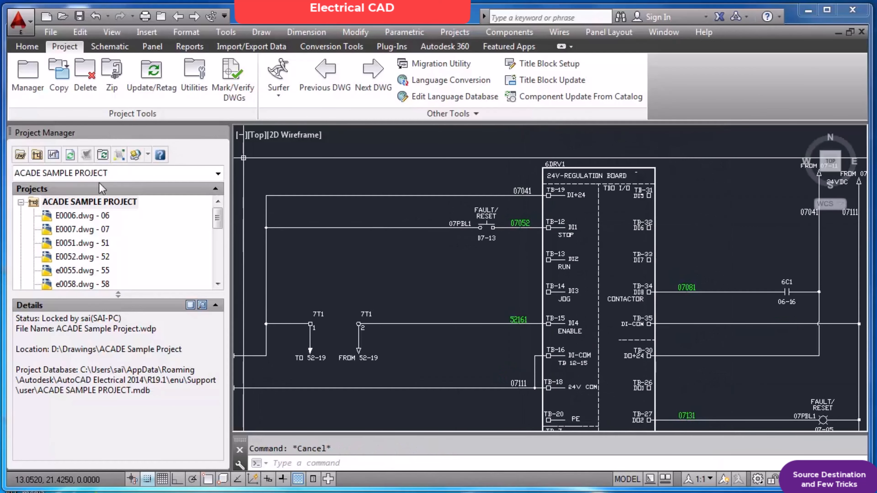
pyautogui.rightClick(78, 207)
pyautogui.click(118, 486)
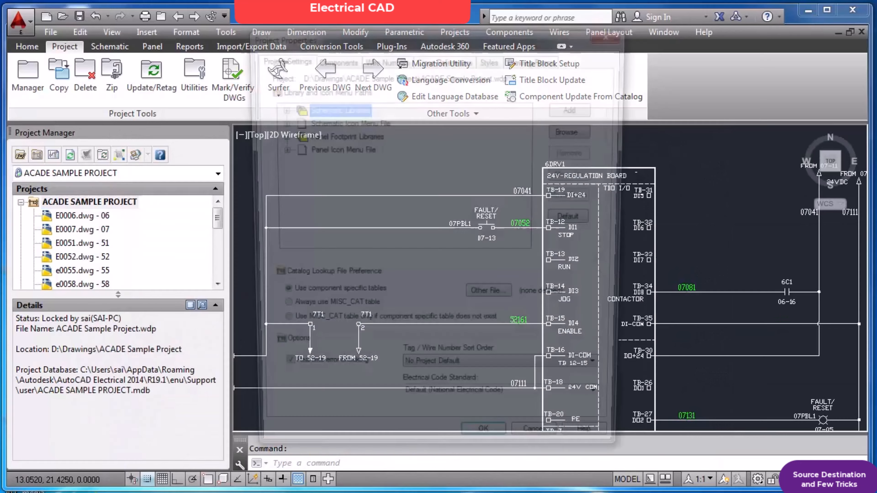
pyautogui.click(334, 58)
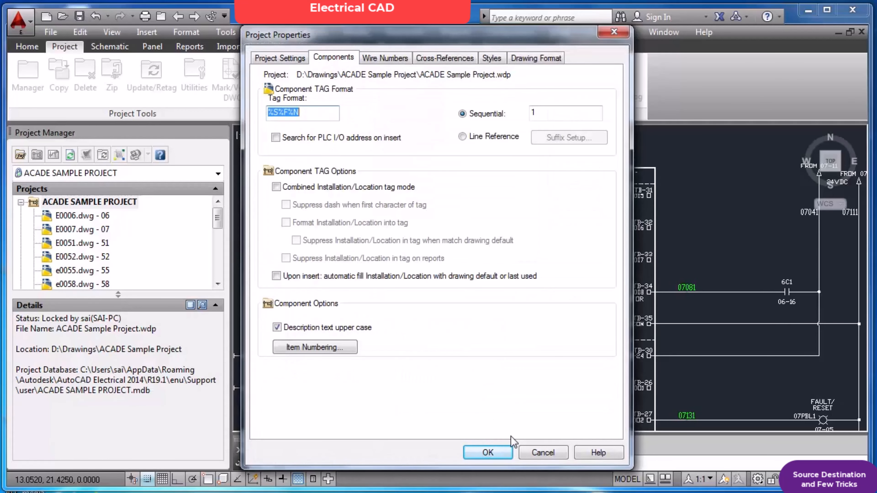
pyautogui.click(543, 453)
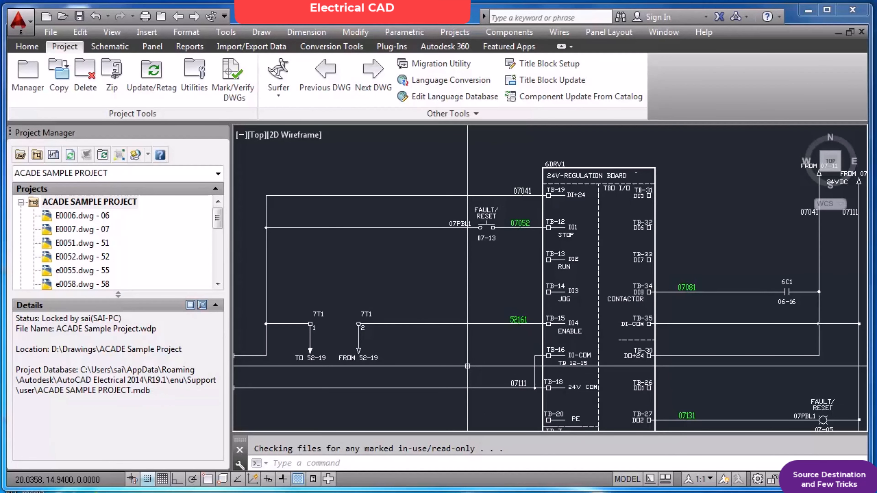
# Load the MACRO LISP file from the AutoCAD 2014 Support folder with APPLOAD.
pyautogui.write('D')
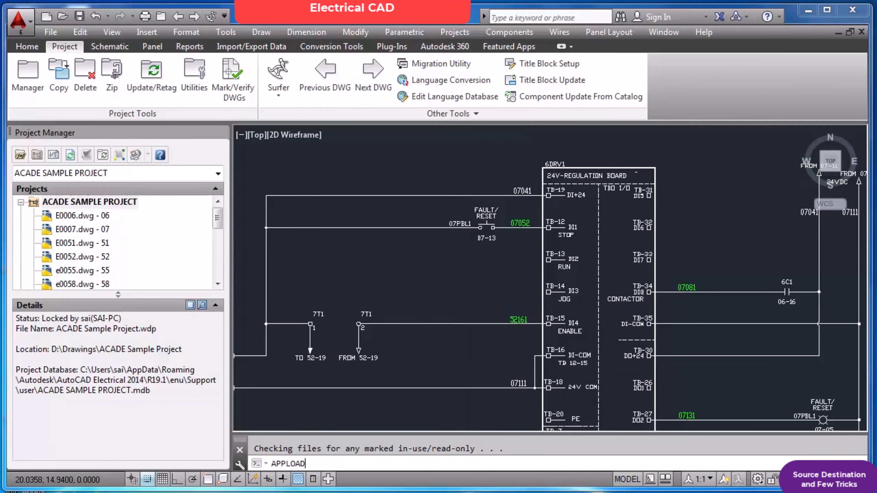
pyautogui.press('Return')
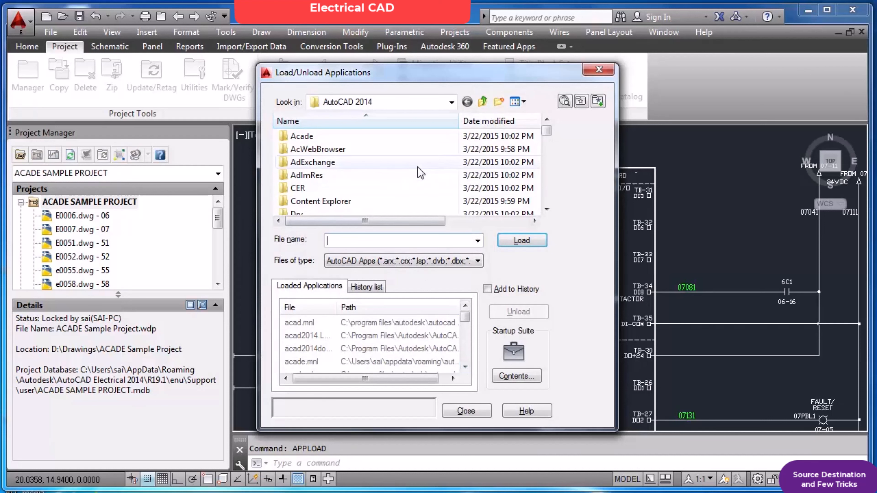
pyautogui.click(418, 167)
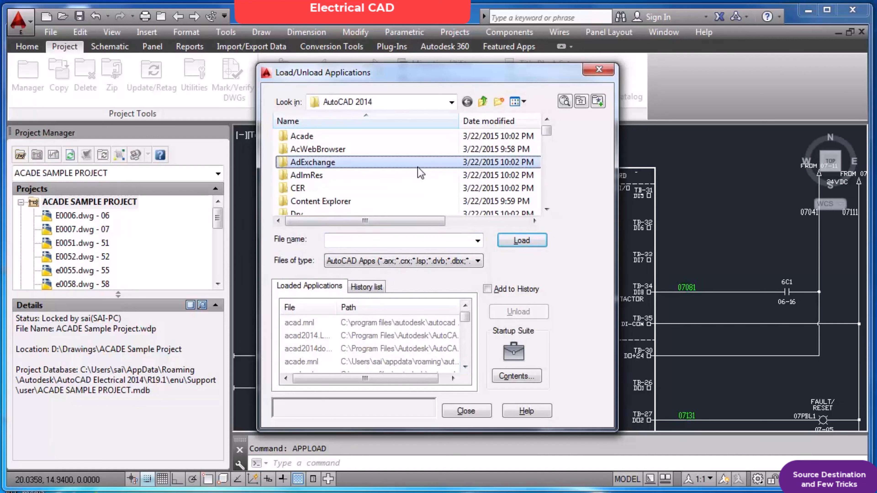
pyautogui.click(417, 153)
pyautogui.press('s')
pyautogui.press('u')
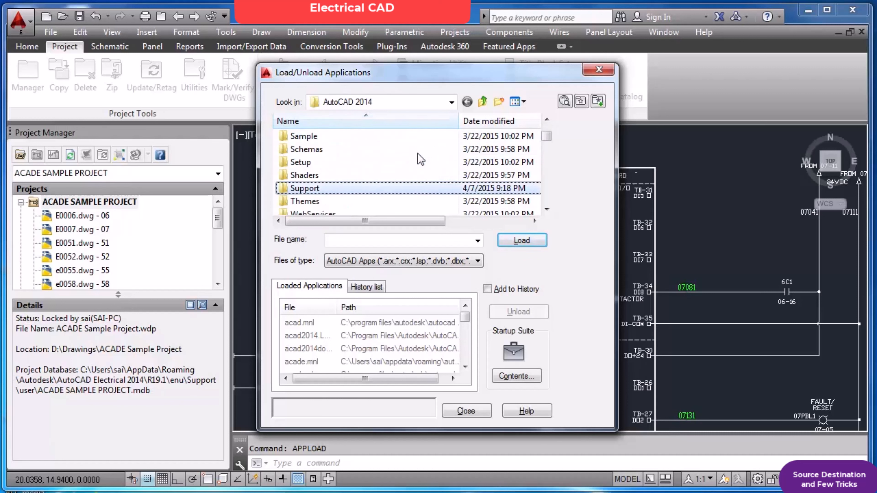
pyautogui.doubleClick(416, 187)
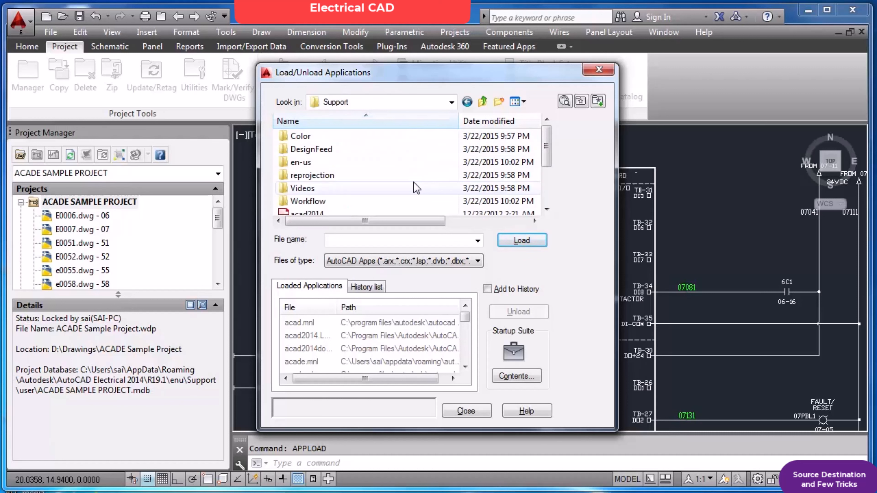
pyautogui.click(413, 189)
pyautogui.press('m')
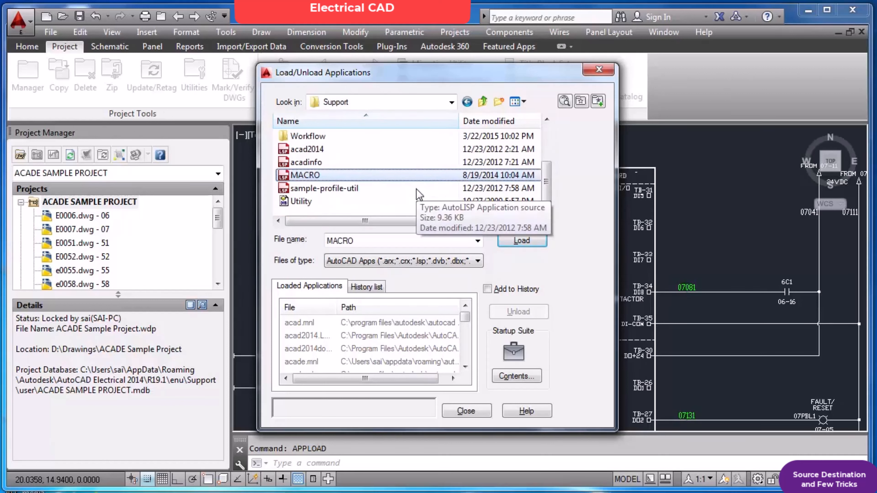
pyautogui.click(522, 240)
# Add MACRO from the Support folder to the Startup Suite and finish loading applications.
pyautogui.click(517, 376)
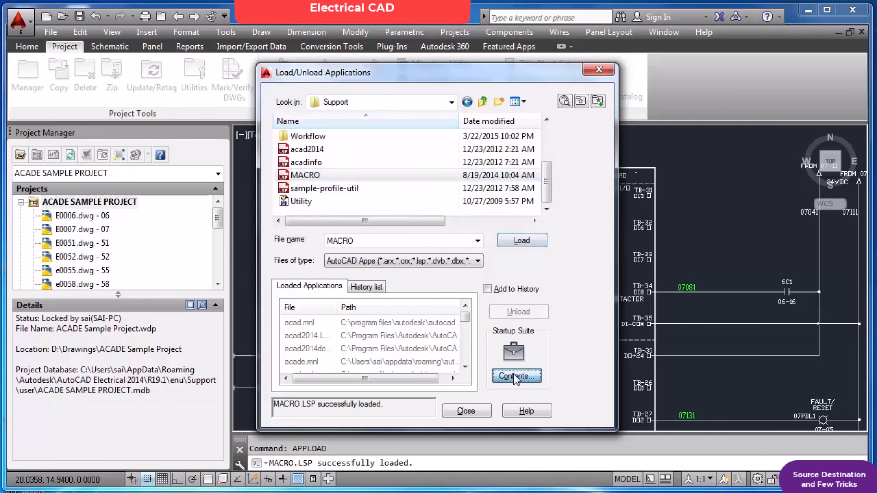
pyautogui.click(376, 323)
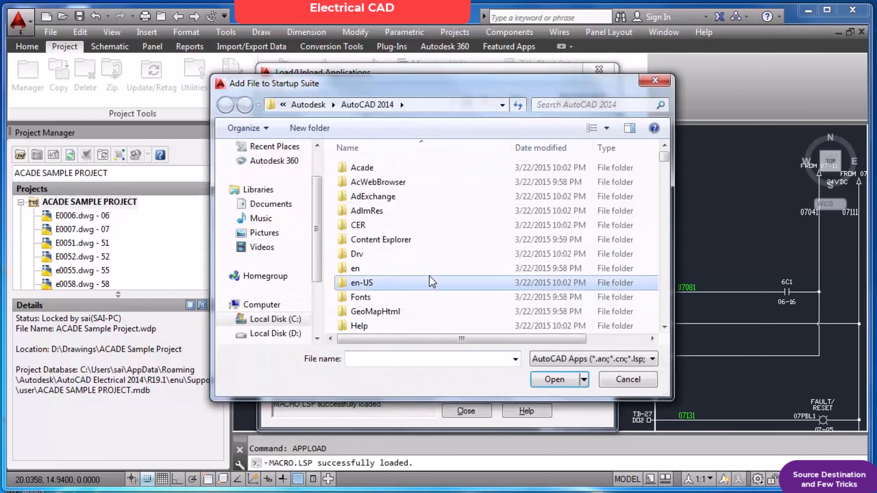
pyautogui.write('su')
pyautogui.press('Return')
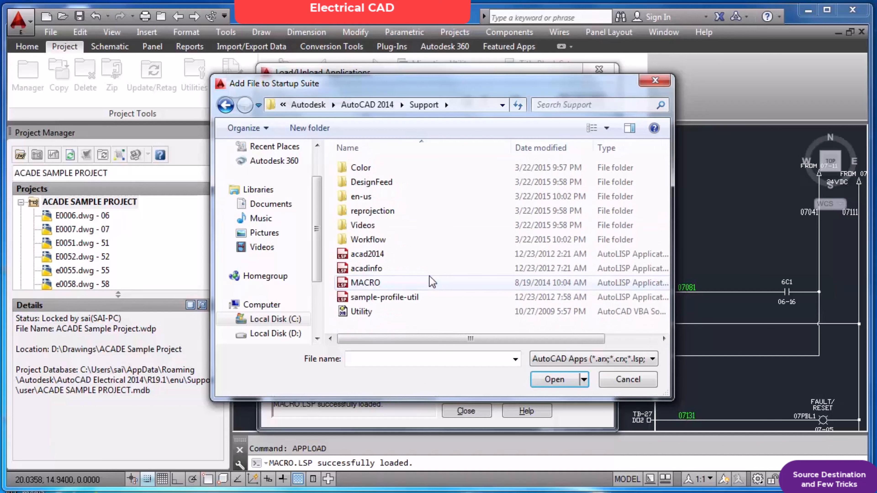
pyautogui.click(385, 285)
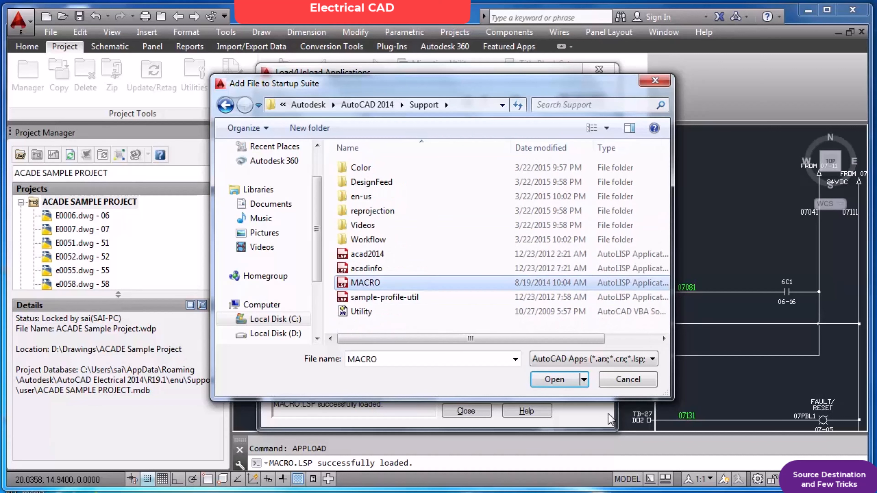
pyautogui.click(564, 386)
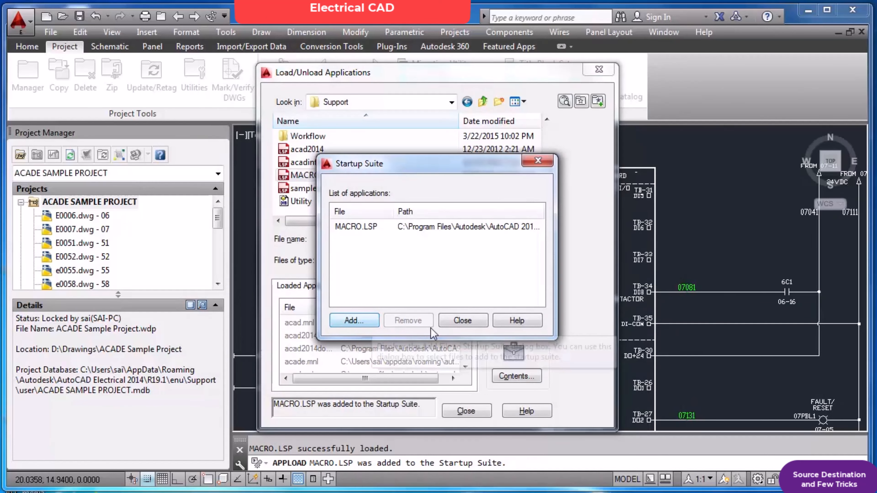
pyautogui.click(464, 320)
pyautogui.click(466, 411)
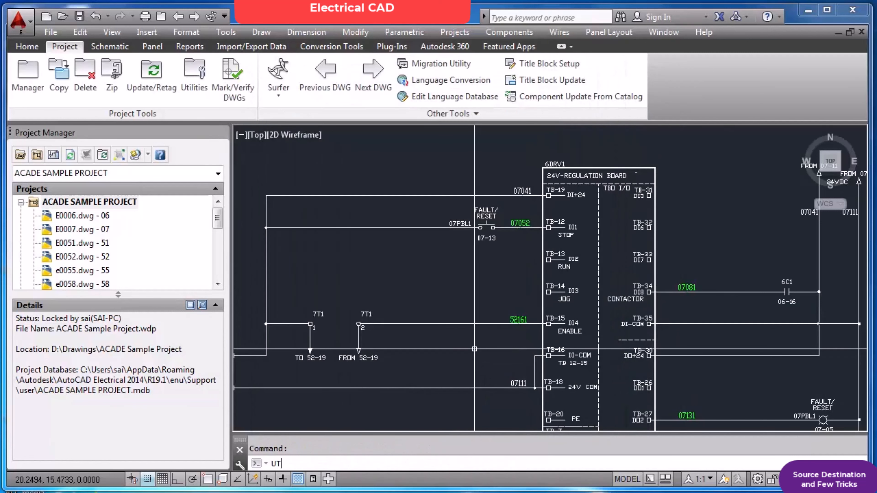
# Try to run the UTIL command.
pyautogui.press('Return')
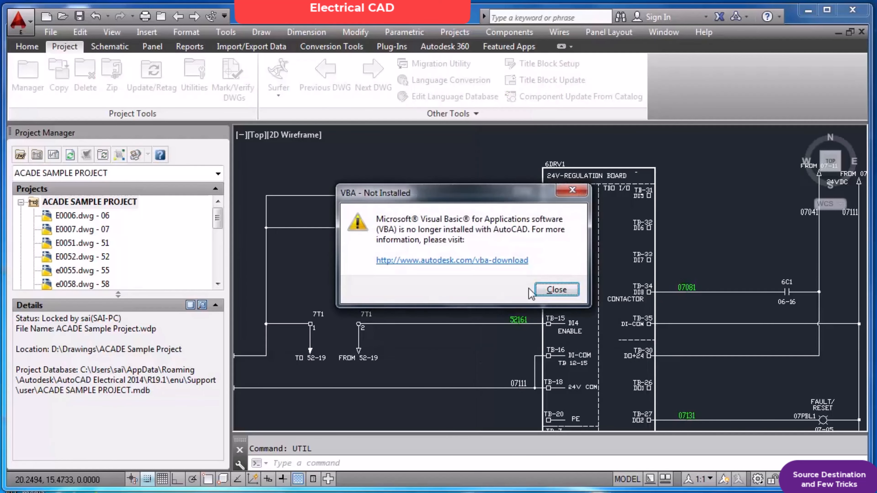
pyautogui.click(549, 292)
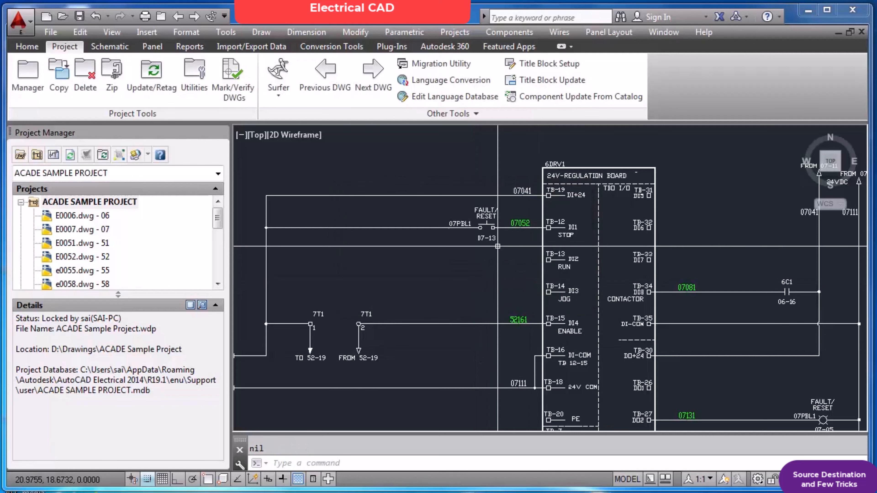
# Check the signal code and reference of the source arrow below terminal 1 of 7T1 with Edit Component.
pyautogui.scroll(-2, 470, 249)
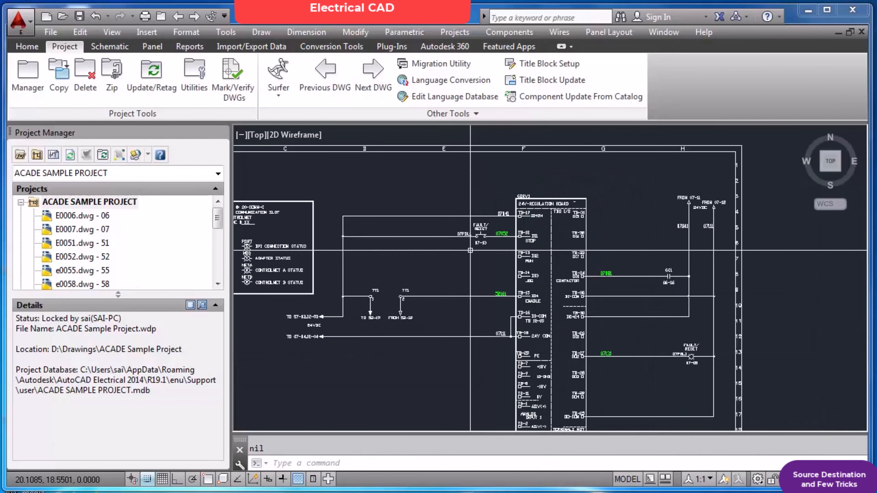
pyautogui.scroll(2, 393, 292)
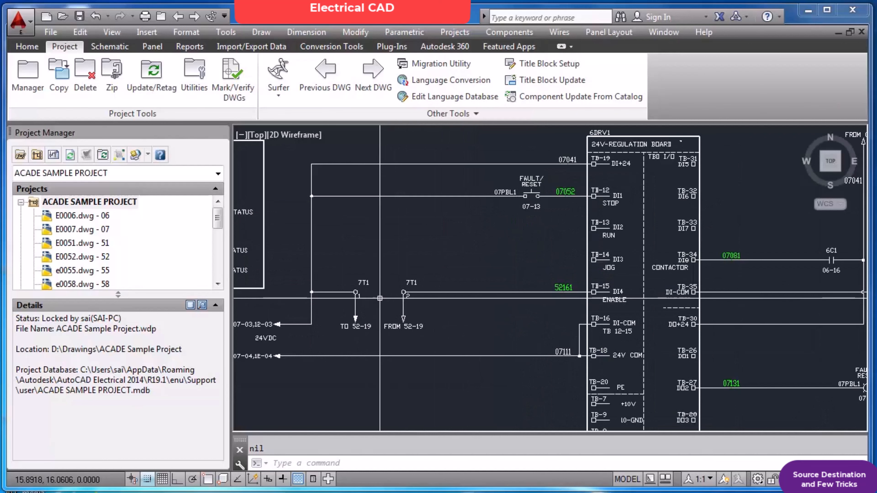
pyautogui.scroll(-3, 415, 273)
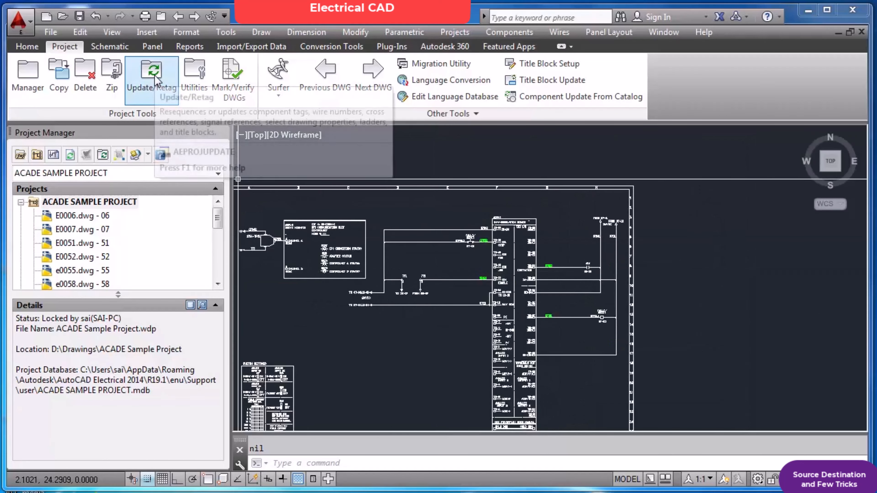
pyautogui.click(110, 46)
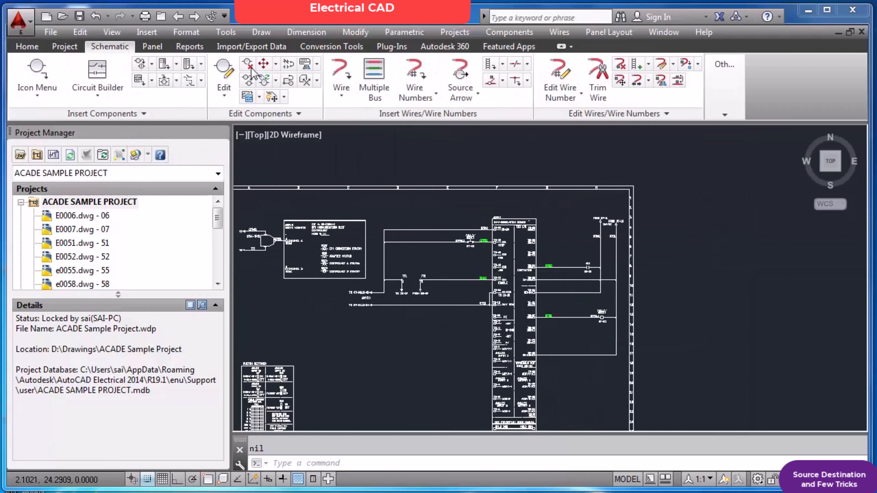
pyautogui.click(228, 74)
pyautogui.scroll(4, 402, 282)
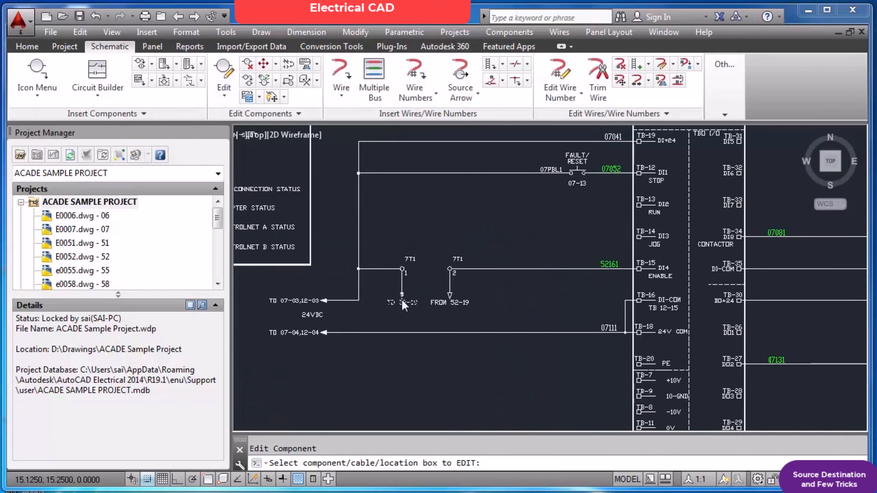
pyautogui.click(402, 300)
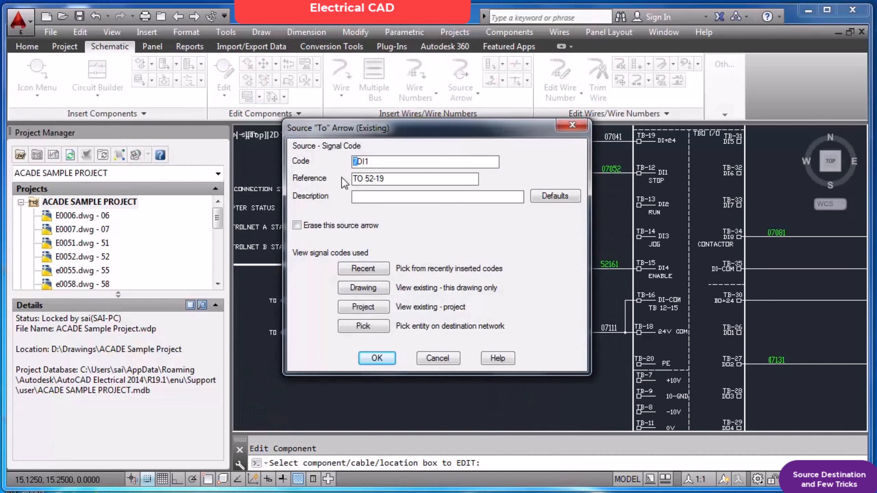
pyautogui.press('Return')
# Examine the wiring and the 6C1 contact beside the 24V regulation board, finishing with a view of the full drawing extents.
pyautogui.scroll(-4, 314, 215)
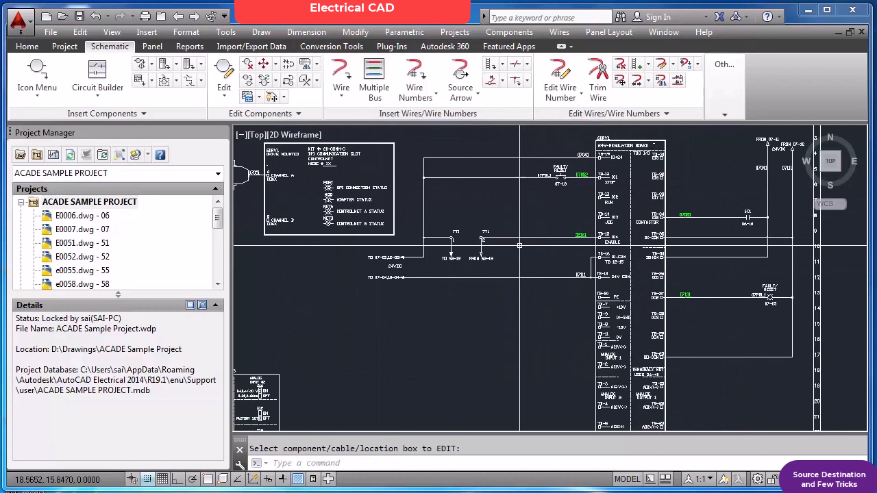
pyautogui.scroll(2, 760, 215)
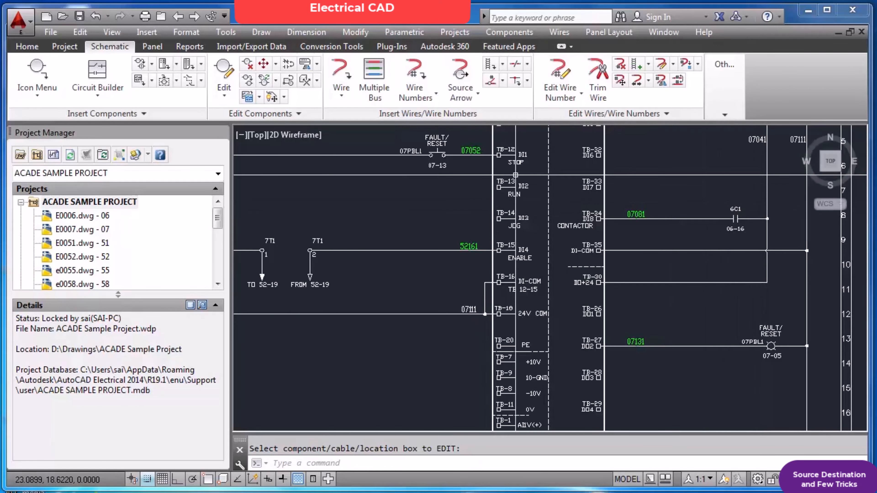
pyautogui.scroll(5, 722, 218)
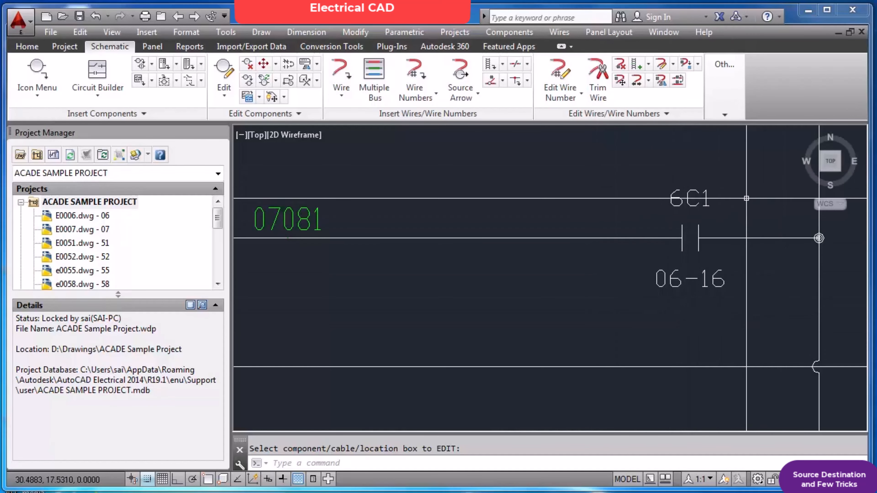
pyautogui.scroll(-3, 658, 323)
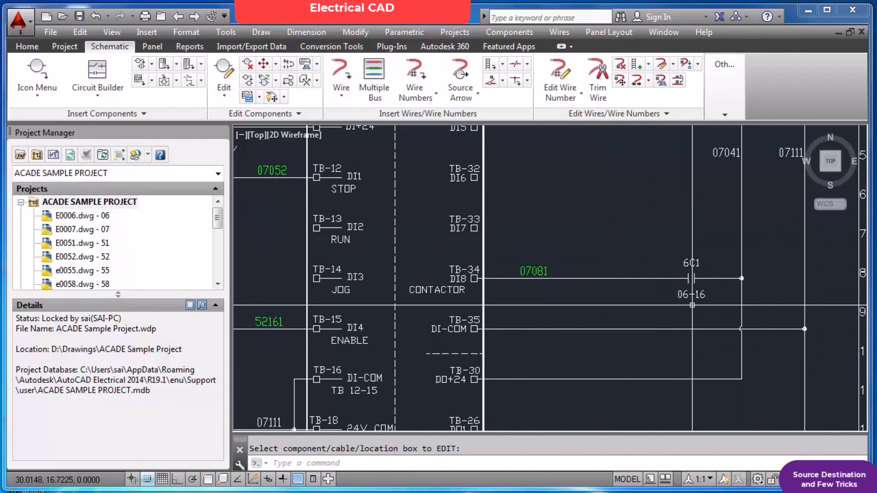
pyautogui.scroll(-2, 685, 302)
pyautogui.press('Escape')
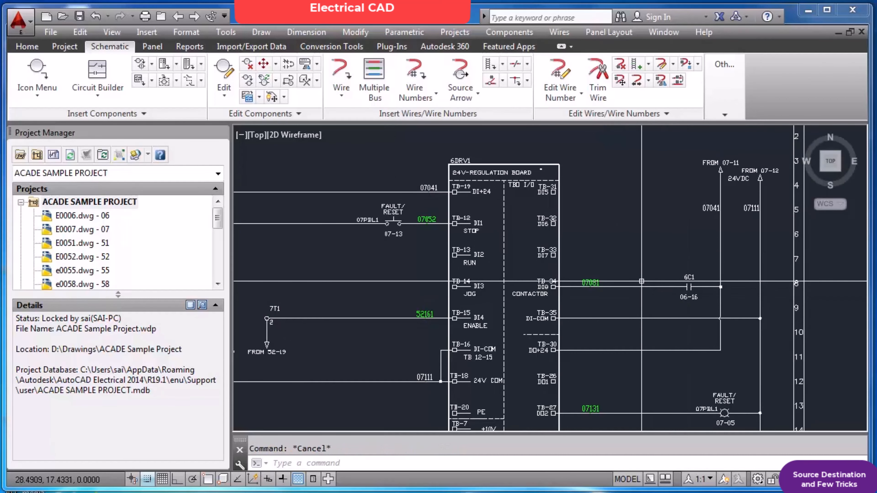
pyautogui.write('z')
pyautogui.press('Return')
pyautogui.write('e')
pyautogui.press('Return')
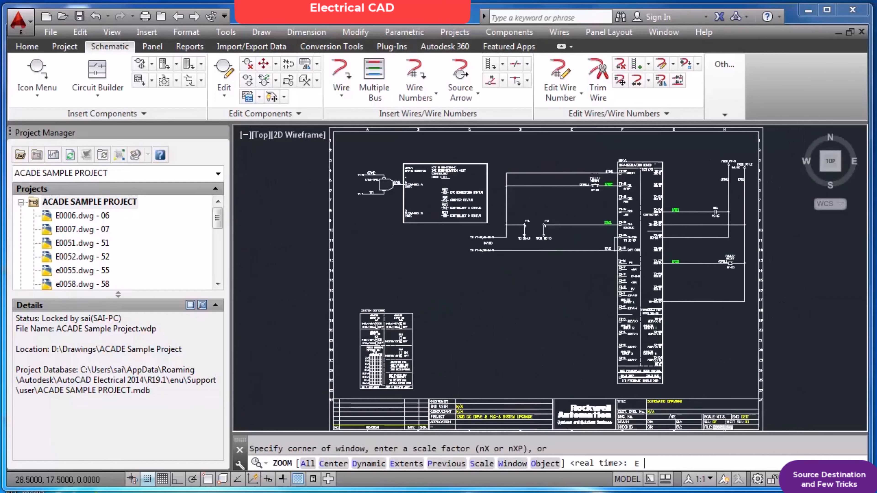